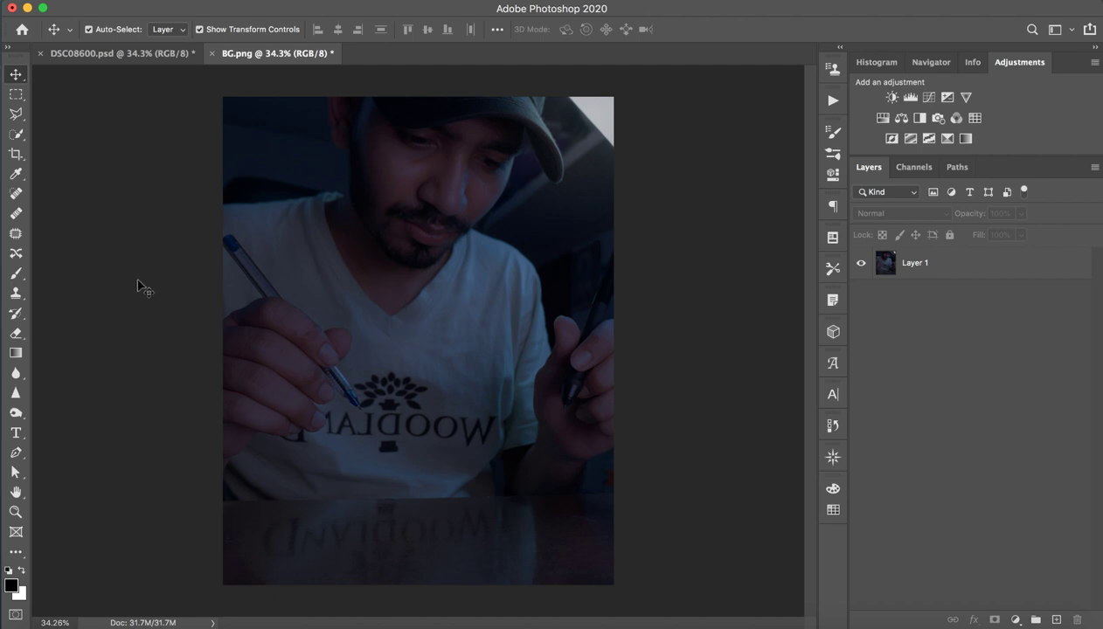
Step: Select the Brush tool and make Layer 1 of BG.png the active layer for painting
{"action": "key", "text": "b"}
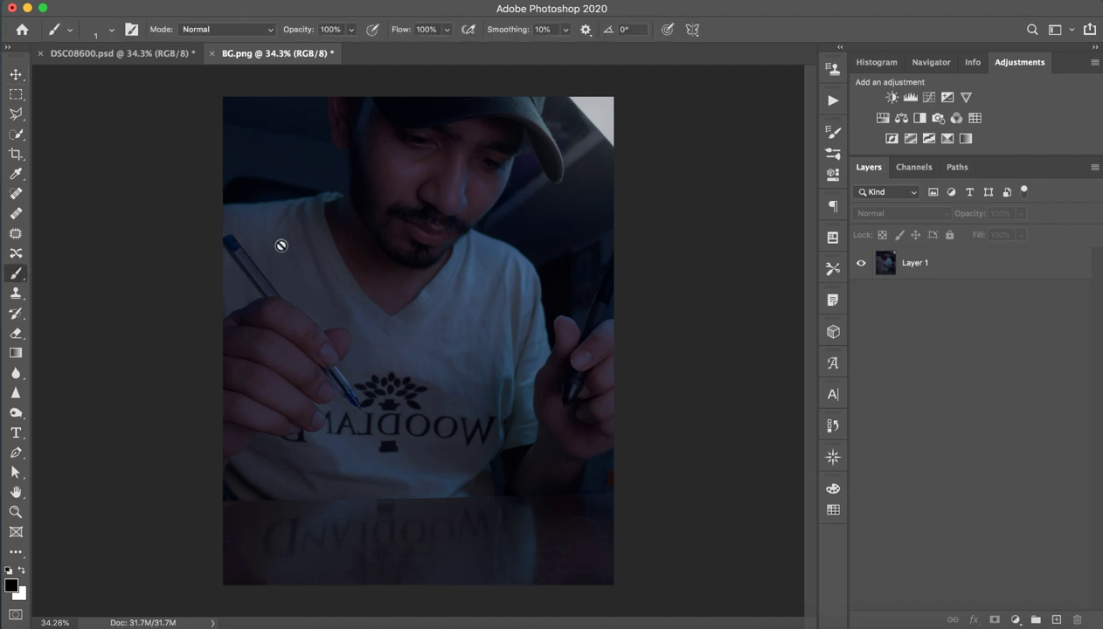
{"action": "left_click", "coordinate": [549, 266]}
{"action": "left_click", "coordinate": [685, 228]}
{"action": "left_click", "coordinate": [909, 266]}
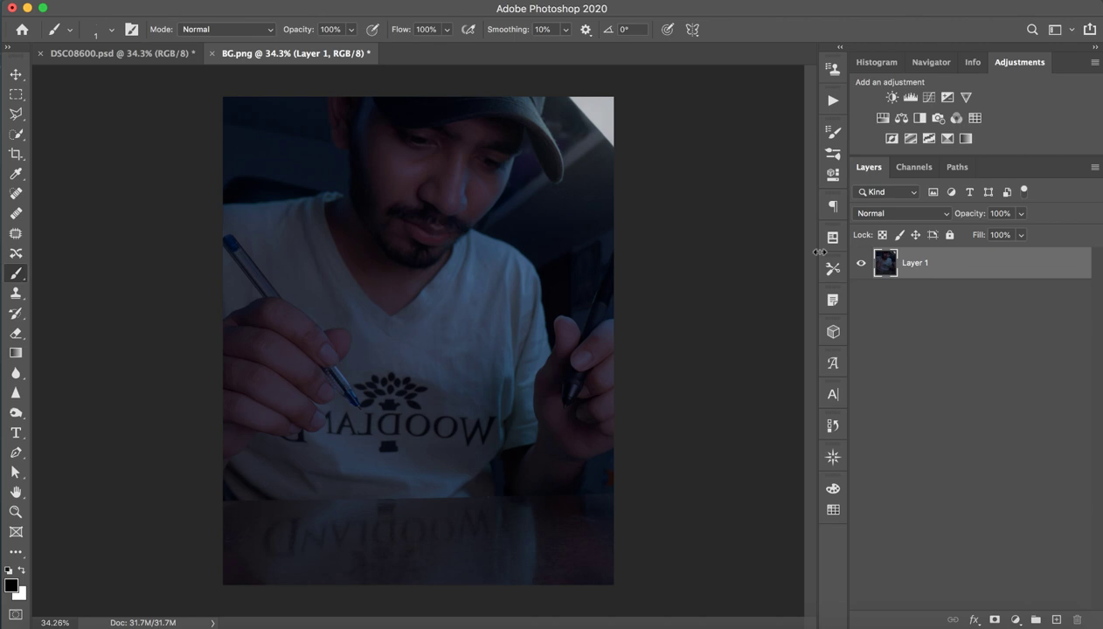
Step: Copy the hiclipart.com (3) fly layer from DSC08600.psd into BG.png
{"action": "left_click", "coordinate": [123, 54]}
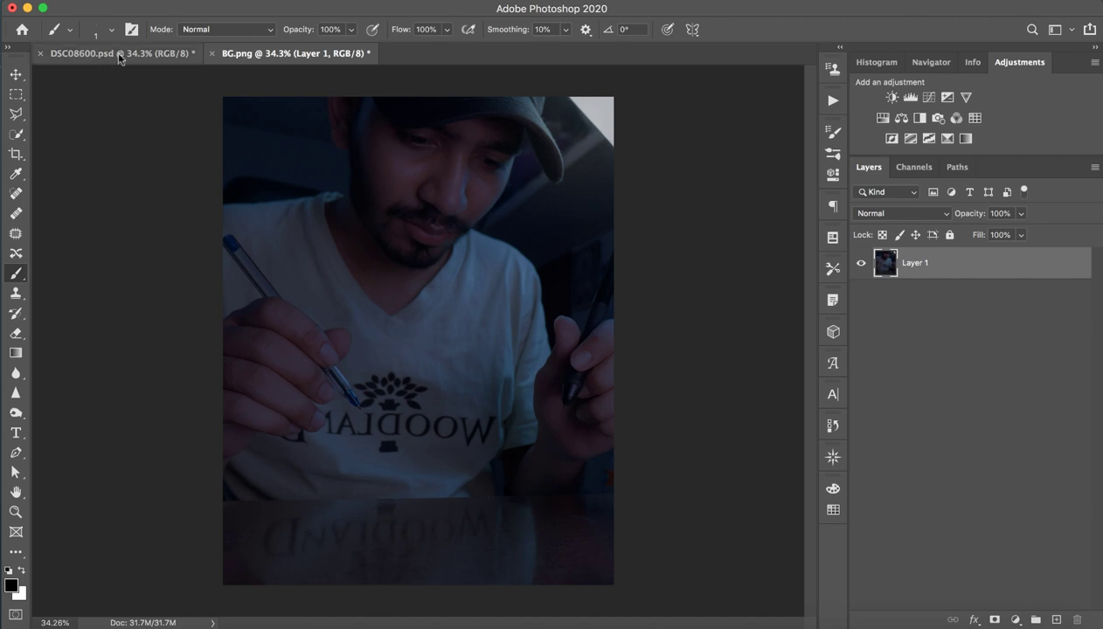
{"action": "scroll", "coordinate": [1029, 385], "scroll_direction": "down", "scroll_amount": 10}
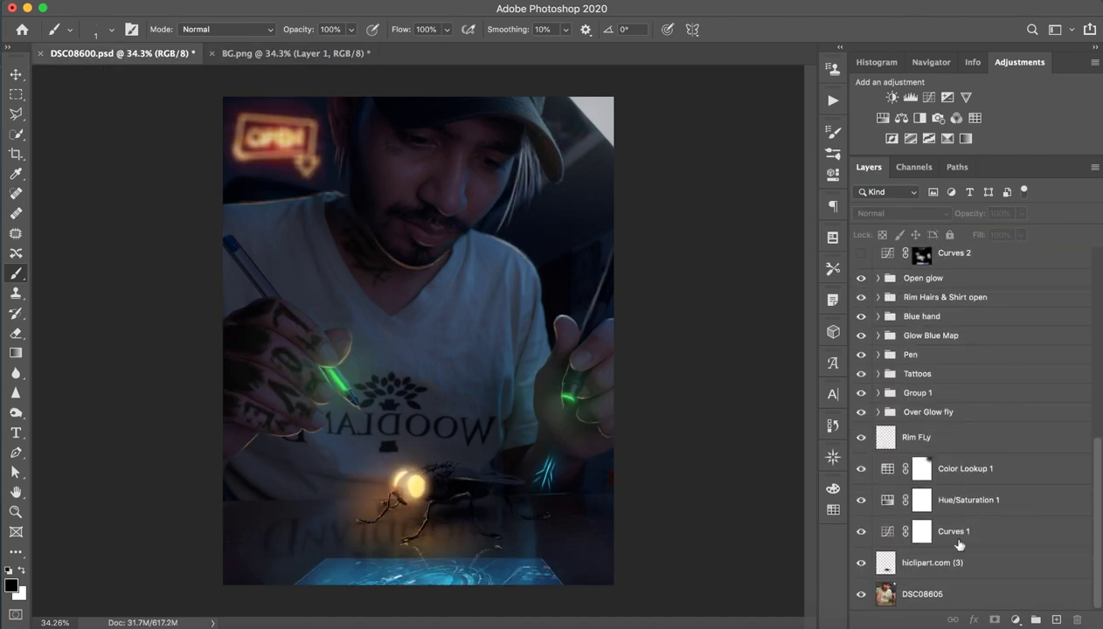
{"action": "left_click", "coordinate": [922, 562]}
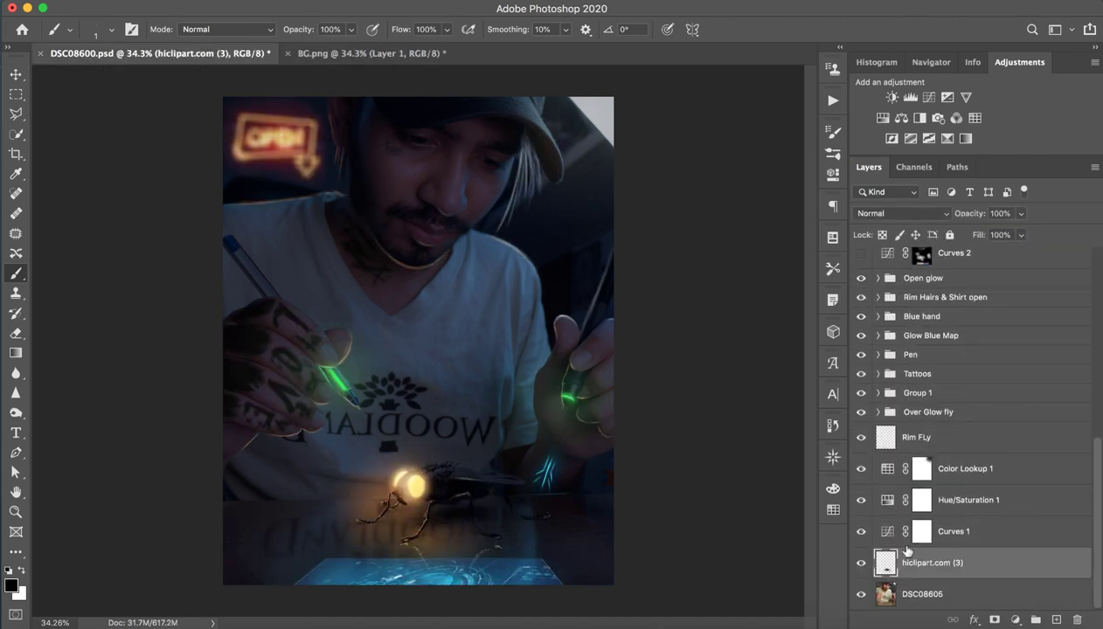
{"action": "left_click", "coordinate": [909, 441]}
{"action": "mouse_move", "coordinate": [927, 564]}
{"action": "left_mouse_down"}
{"action": "mouse_move", "coordinate": [742, 341]}
{"action": "mouse_move", "coordinate": [399, 436]}
{"action": "mouse_move", "coordinate": [458, 497]}
{"action": "left_mouse_up"}
{"action": "key", "text": "v"}
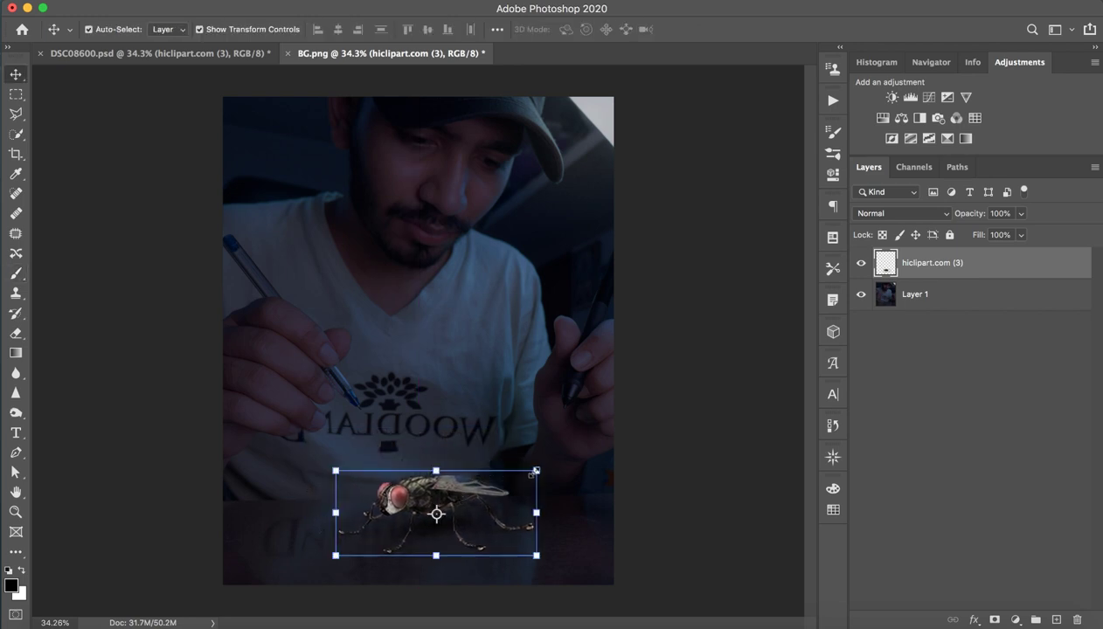
Step: Scale the fly to about 84%, place it on the table below the shirt, and duplicate it
{"action": "left_click_drag", "start_coordinate": [536, 468], "coordinate": [522, 477]}
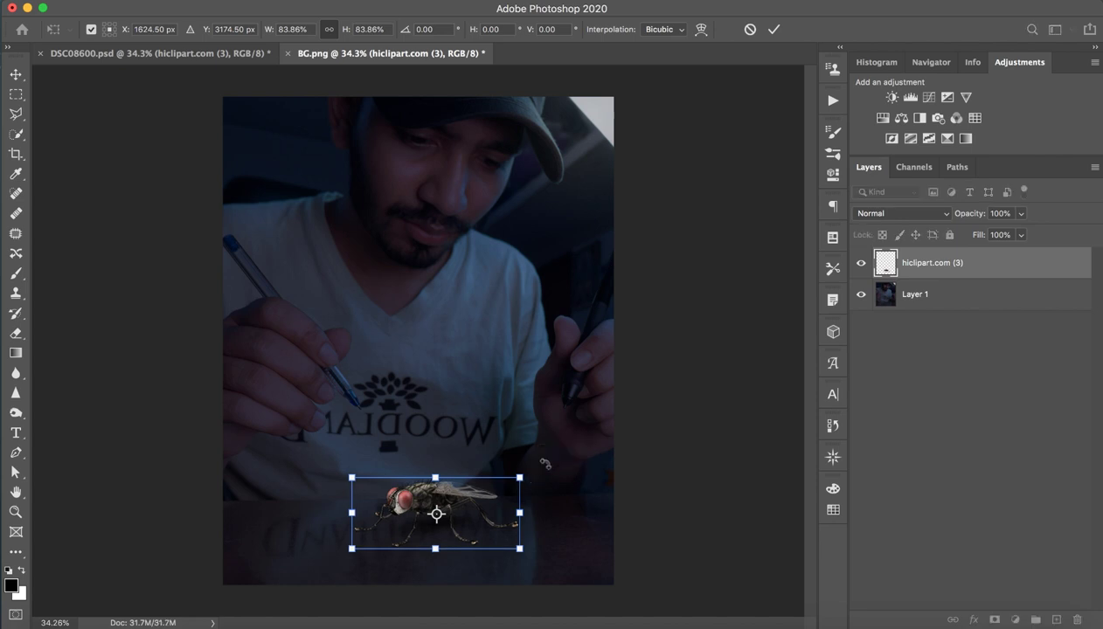
{"action": "left_click", "coordinate": [774, 28]}
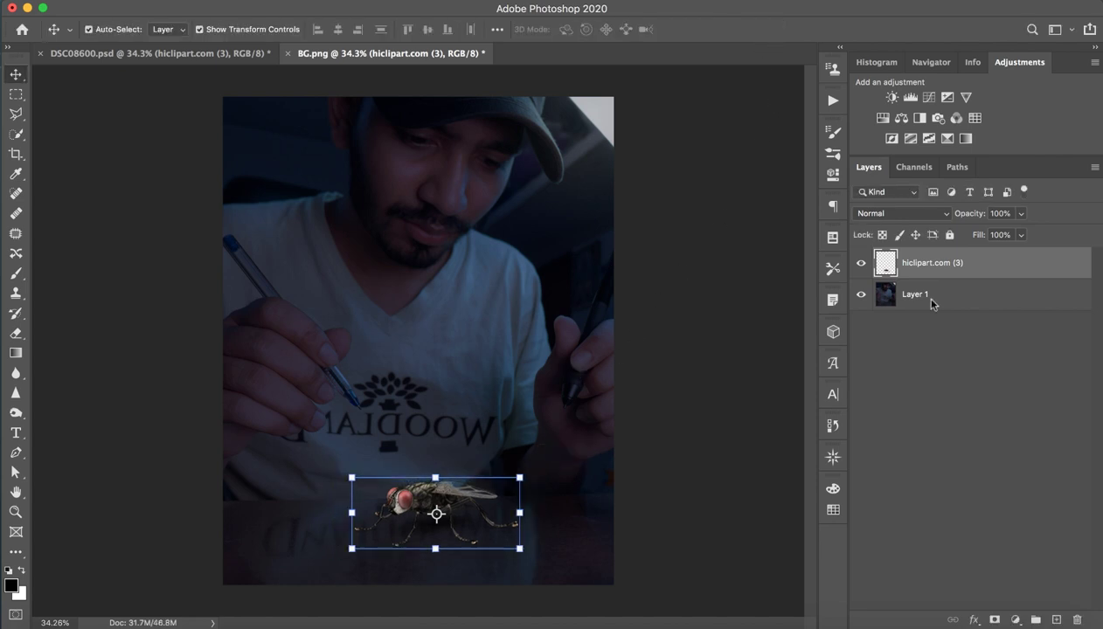
{"action": "left_click", "coordinate": [921, 437]}
{"action": "left_click_drag", "start_coordinate": [438, 522], "coordinate": [437, 518]}
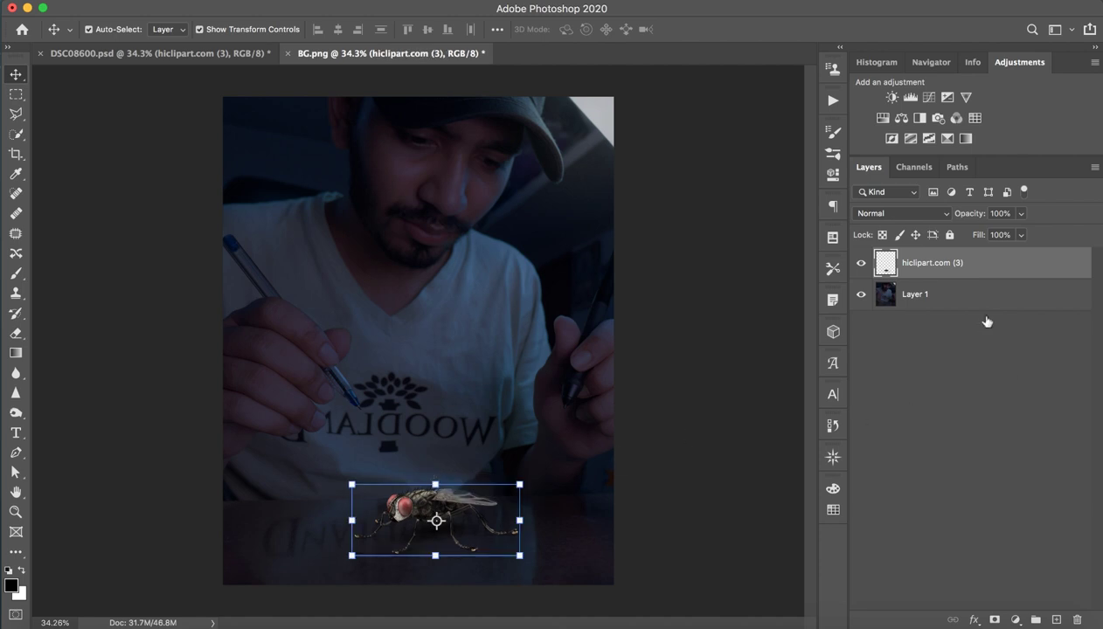
{"action": "key", "text": "ctrl+j"}
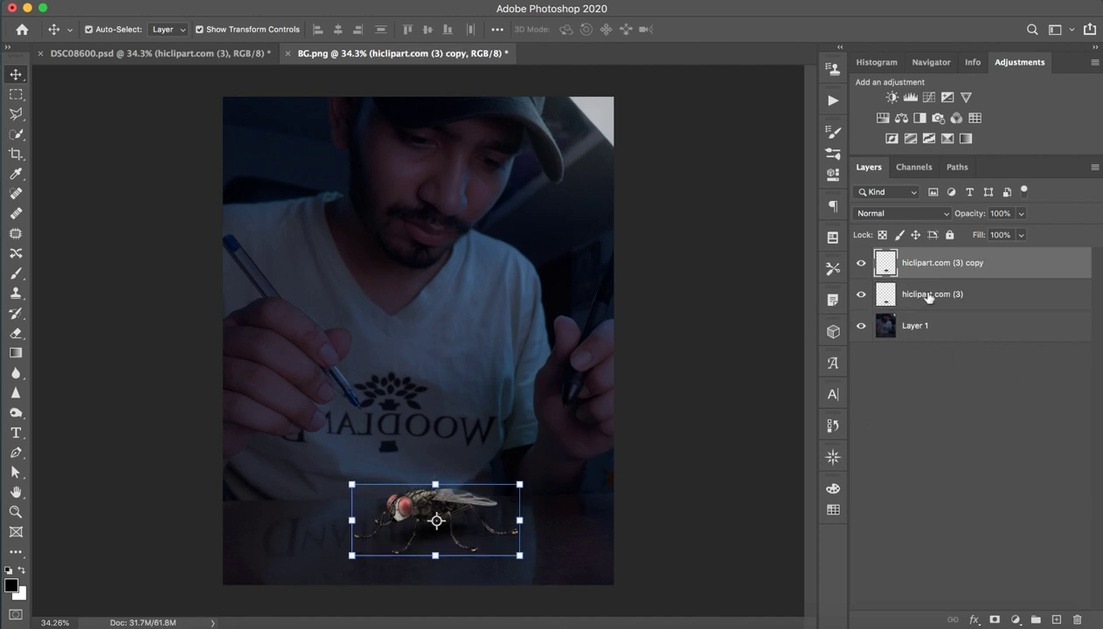
Step: Flip the original hiclipart.com (3) fly vertically and move it beneath the upright fly
{"action": "left_click", "coordinate": [929, 297]}
{"action": "key", "text": "ctrl+t"}
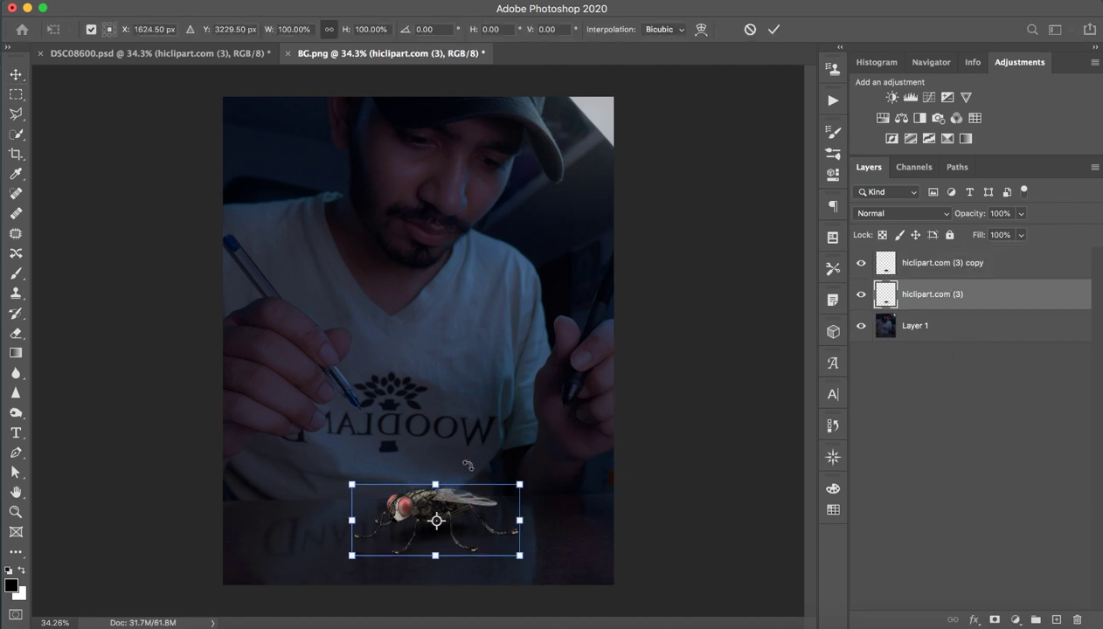
{"action": "right_click", "coordinate": [453, 467]}
{"action": "left_click", "coordinate": [498, 614]}
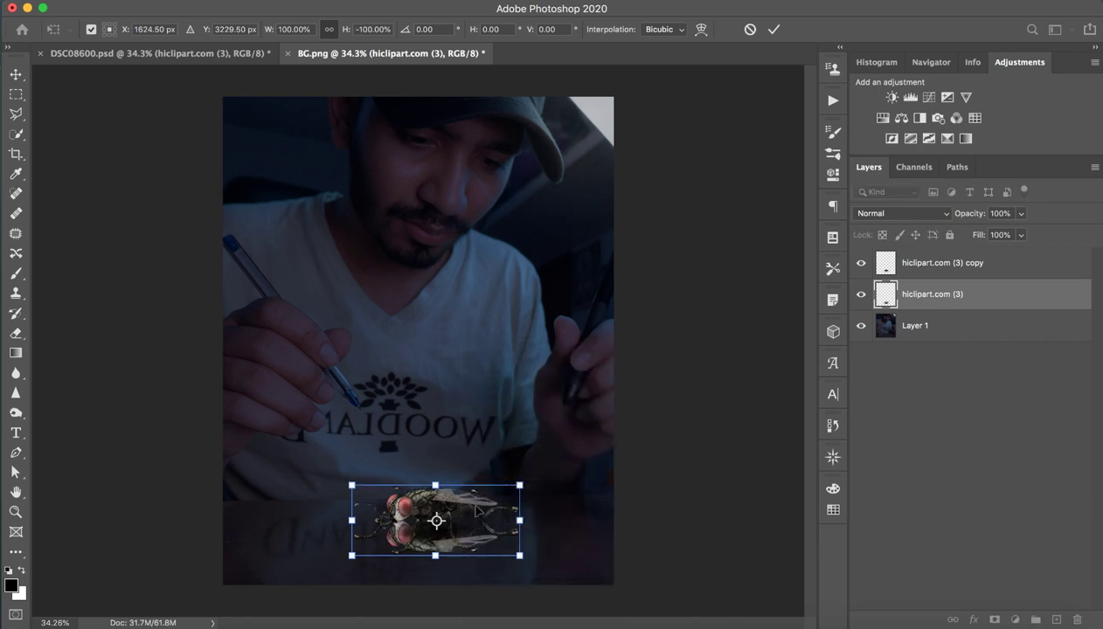
{"action": "left_click_drag", "start_coordinate": [476, 509], "coordinate": [445, 586]}
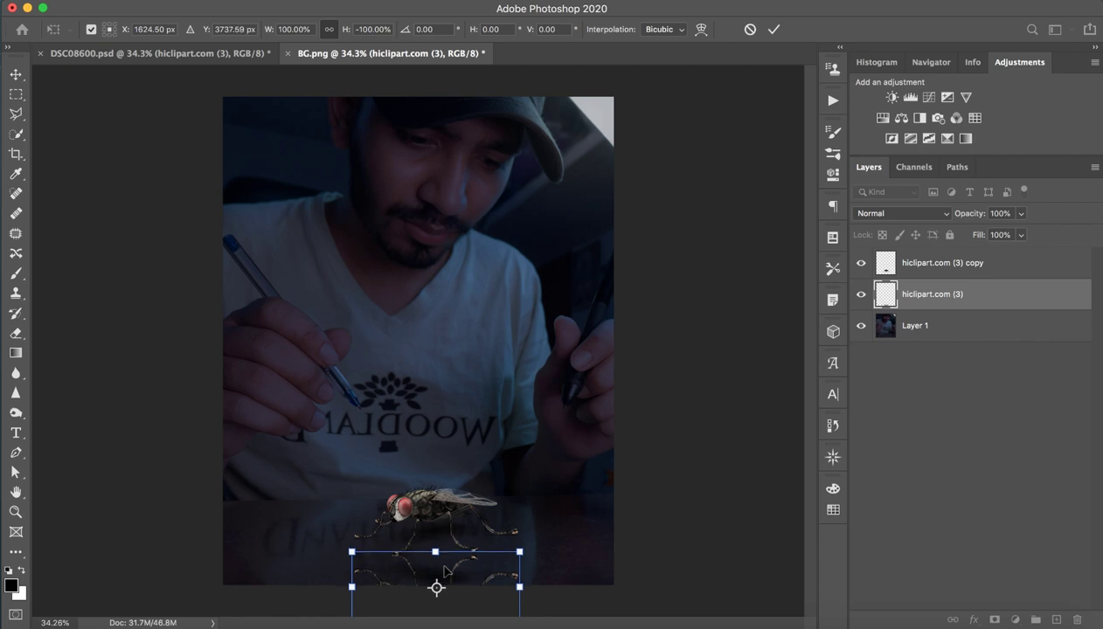
{"action": "key", "text": "Return"}
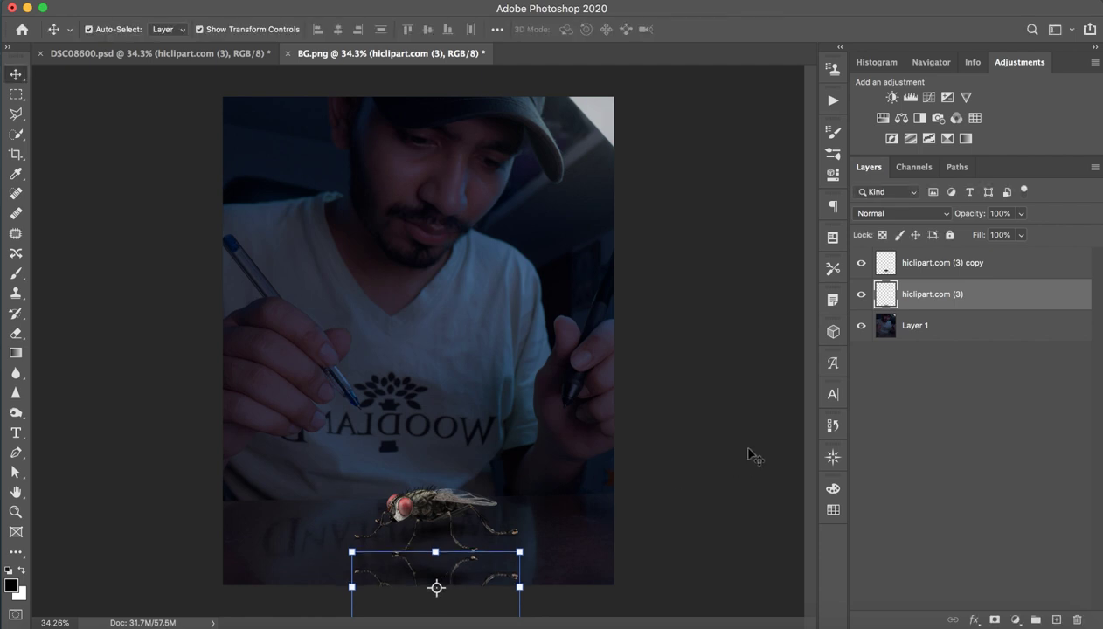
Step: Mask the reflection layer and drag a black-to-transparent gradient upward to fade it out
{"action": "left_click", "coordinate": [994, 620]}
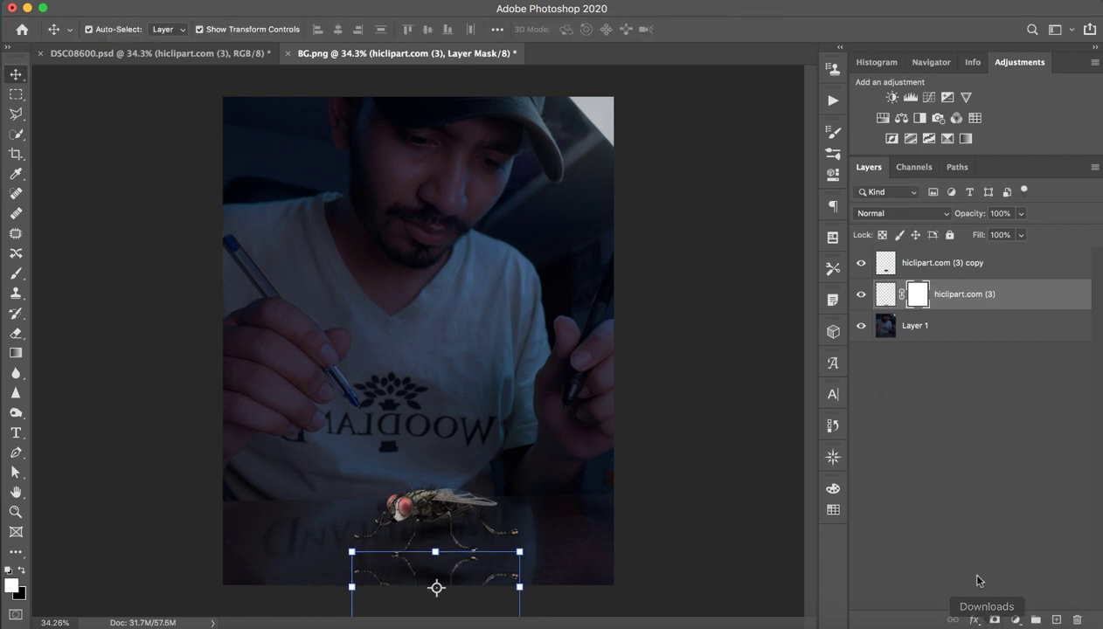
{"action": "left_click", "coordinate": [16, 353]}
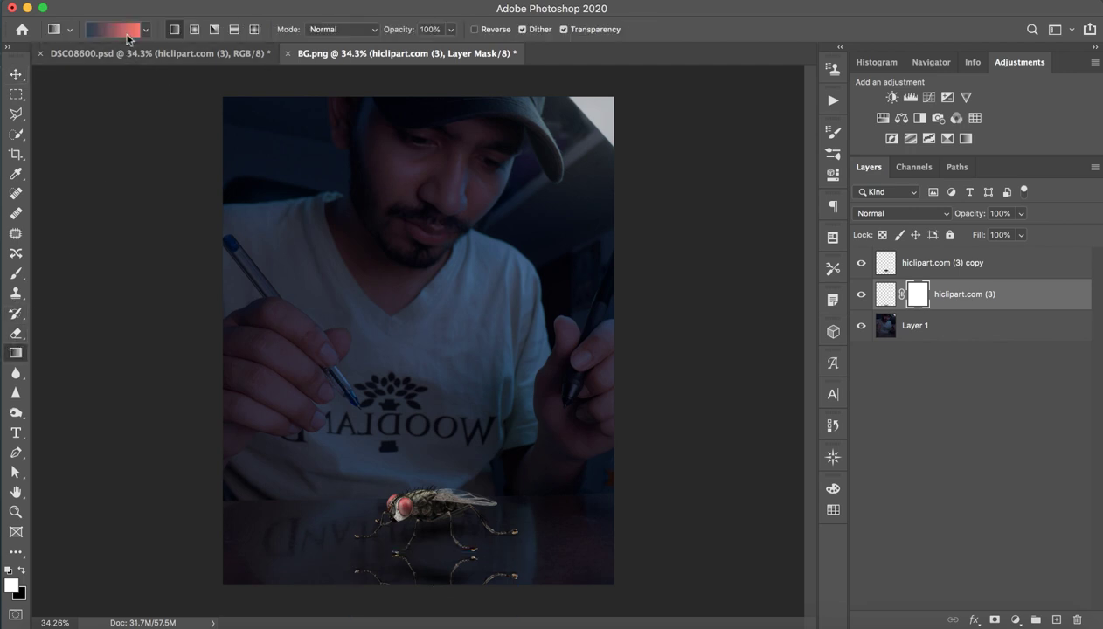
{"action": "left_click", "coordinate": [127, 35]}
{"action": "left_click", "coordinate": [621, 79]}
{"action": "left_click", "coordinate": [662, 78]}
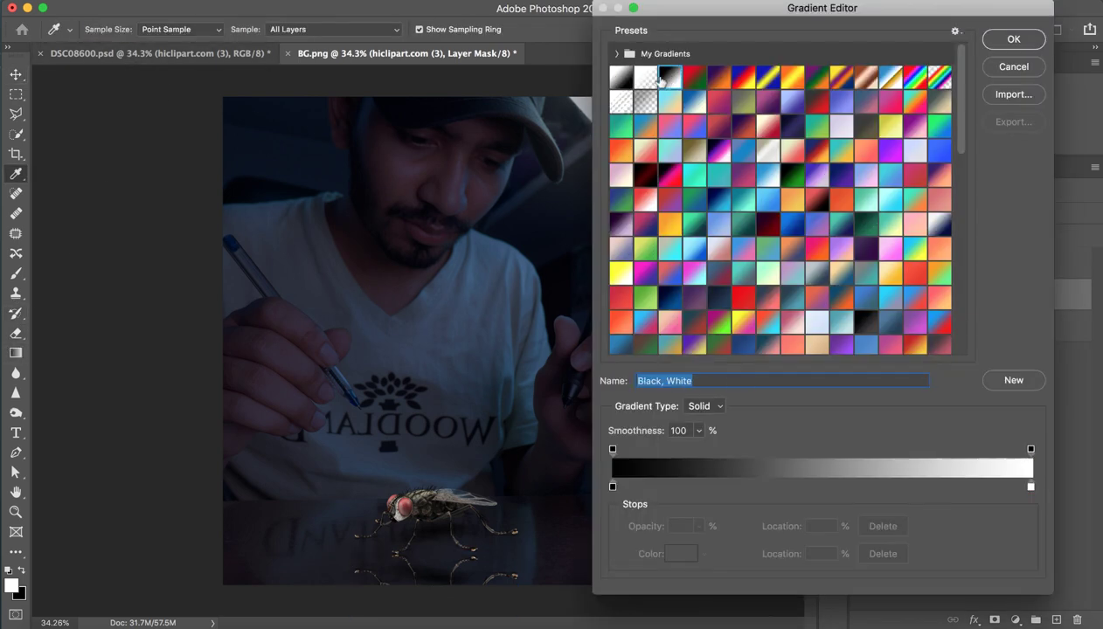
{"action": "left_click", "coordinate": [645, 79]}
{"action": "left_click", "coordinate": [993, 38]}
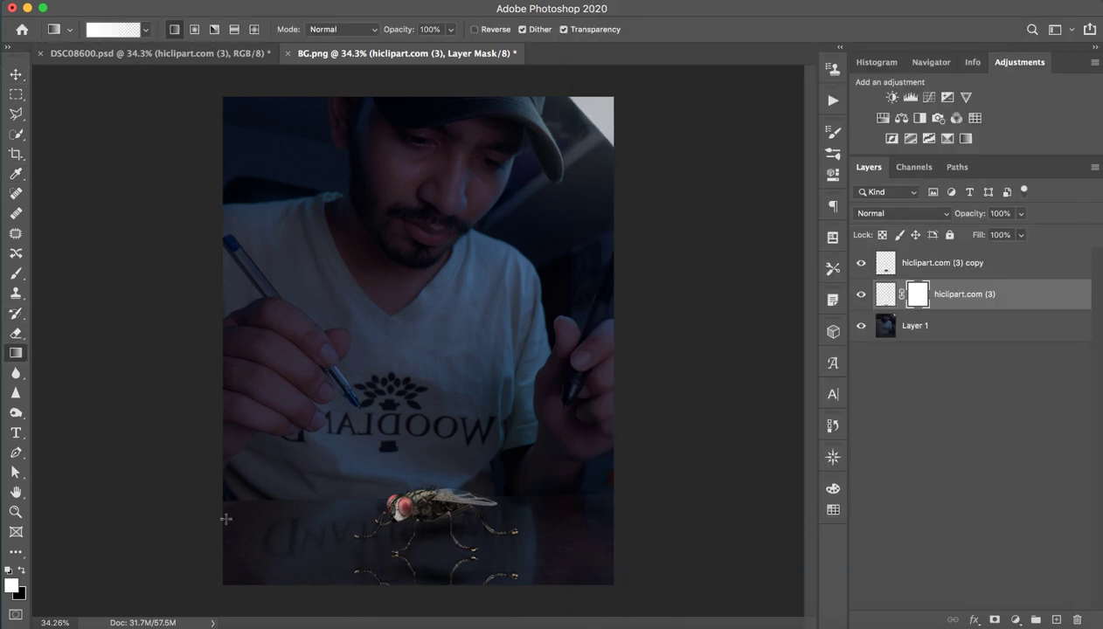
{"action": "key", "text": "x"}
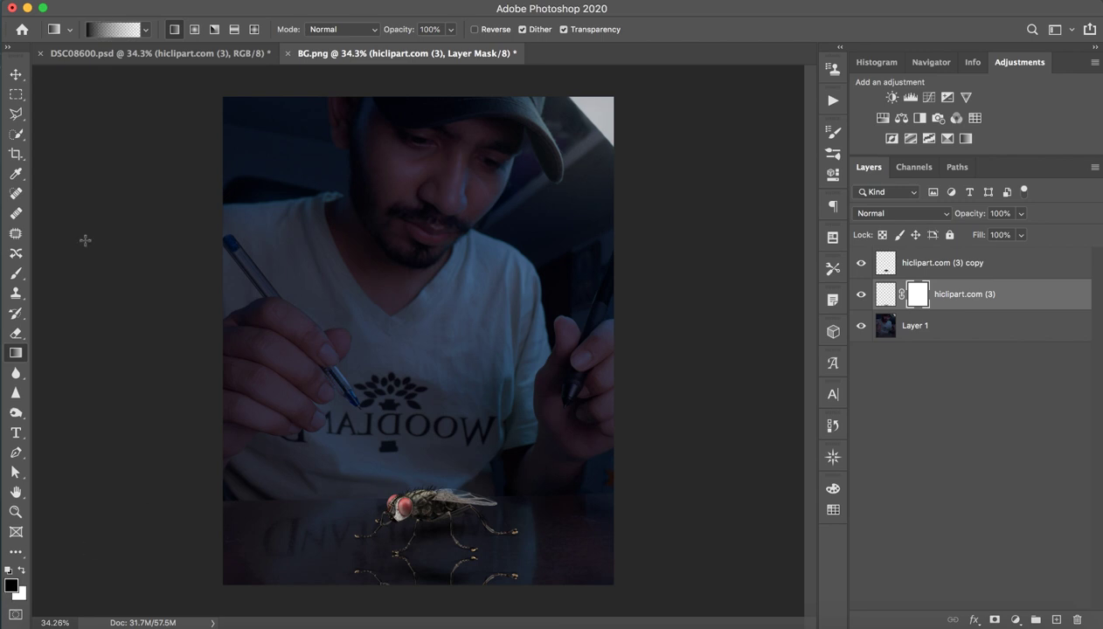
{"action": "mouse_move", "coordinate": [438, 595]}
{"action": "left_mouse_down"}
{"action": "mouse_move", "coordinate": [452, 537]}
{"action": "mouse_move", "coordinate": [430, 585]}
{"action": "mouse_move", "coordinate": [480, 382]}
{"action": "left_mouse_up"}
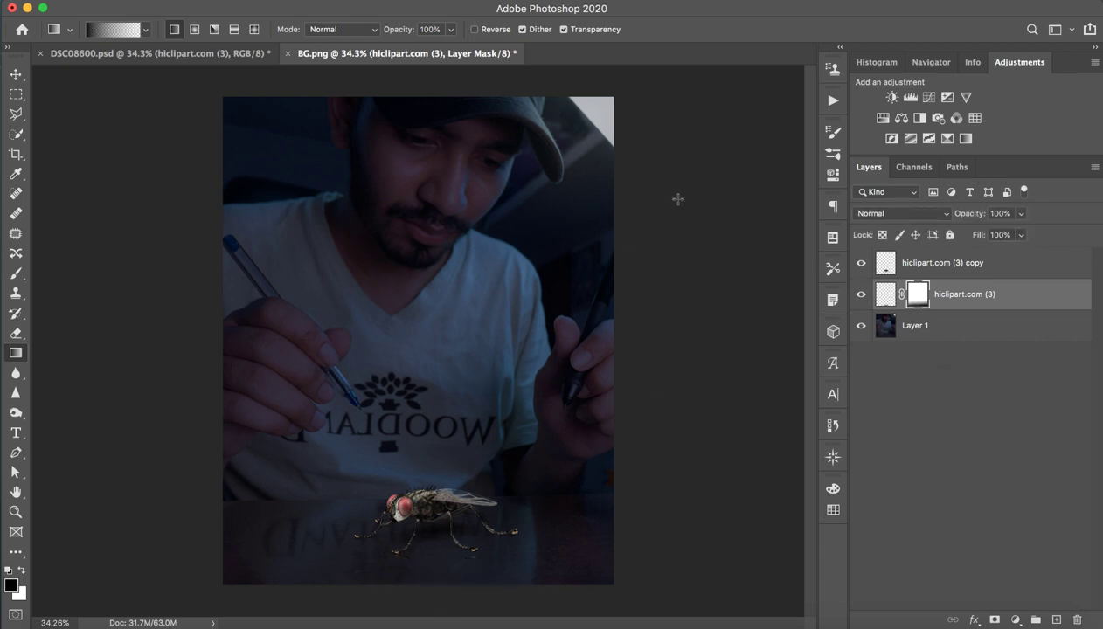
{"action": "left_click", "coordinate": [988, 267]}
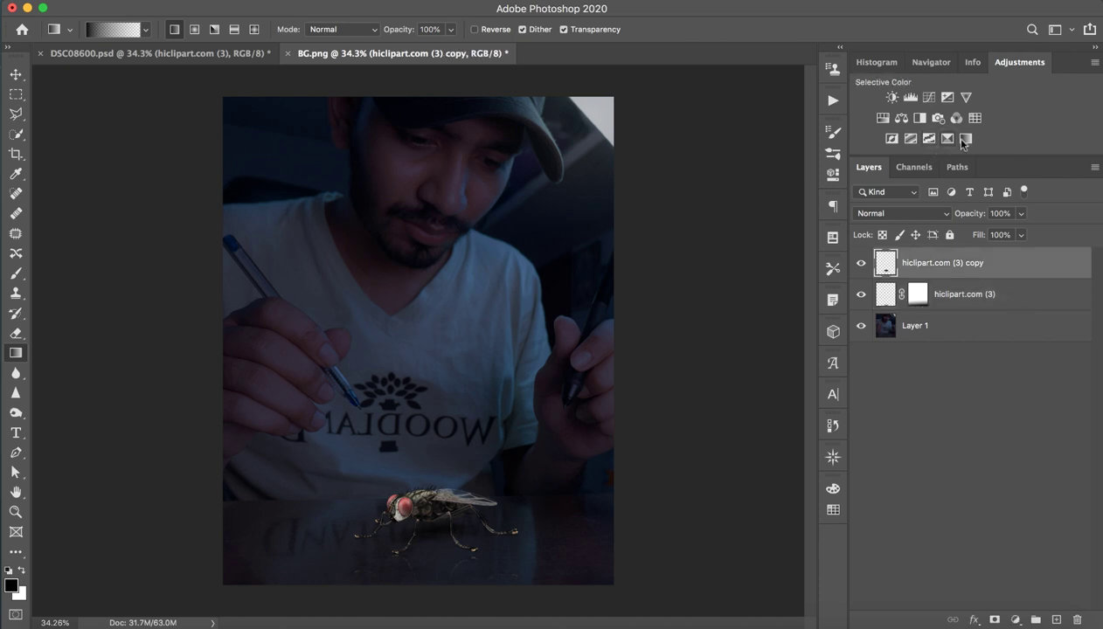
Step: In DSC08600.psd, hide the glow groups and toggle Color Lookup 1 and Curves 1 to compare
{"action": "left_click", "coordinate": [262, 54]}
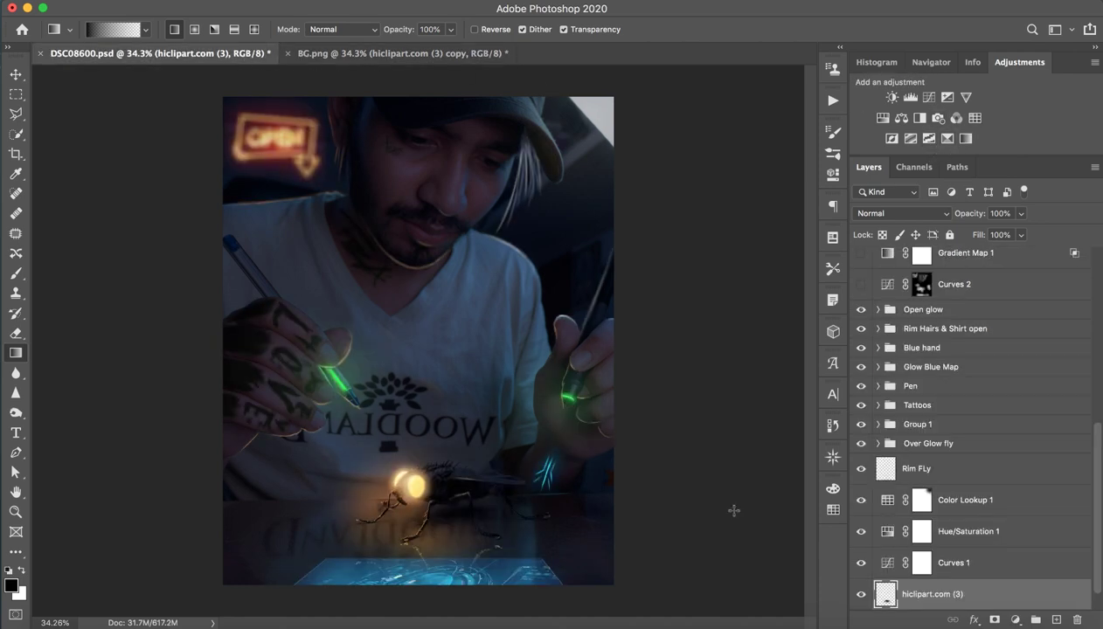
{"action": "left_click", "coordinate": [921, 563]}
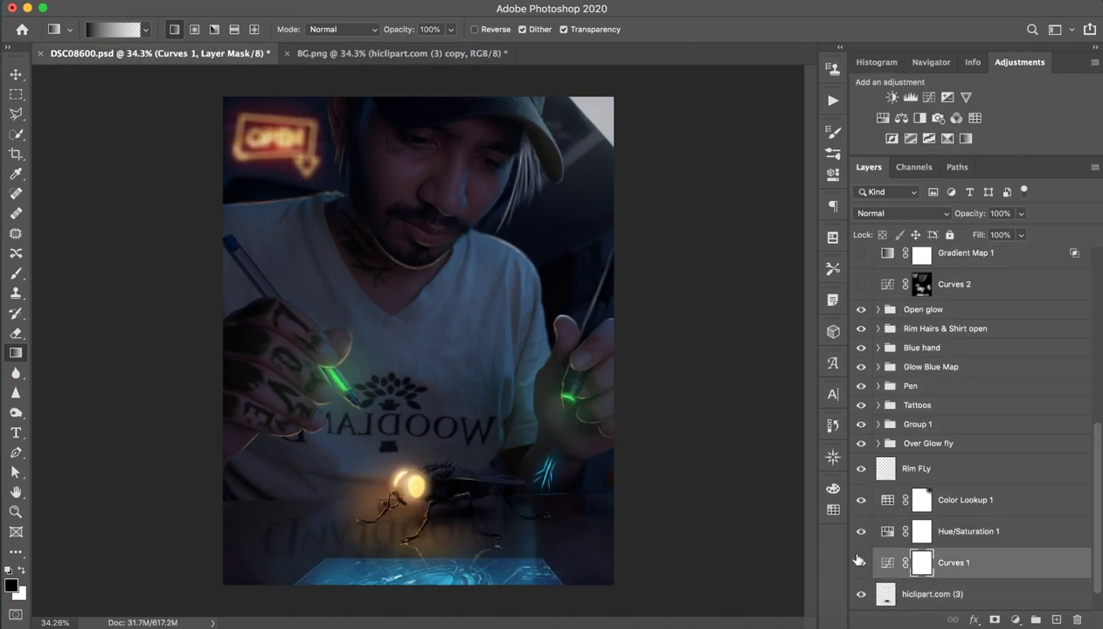
{"action": "left_click_drag", "start_coordinate": [860, 310], "coordinate": [862, 469]}
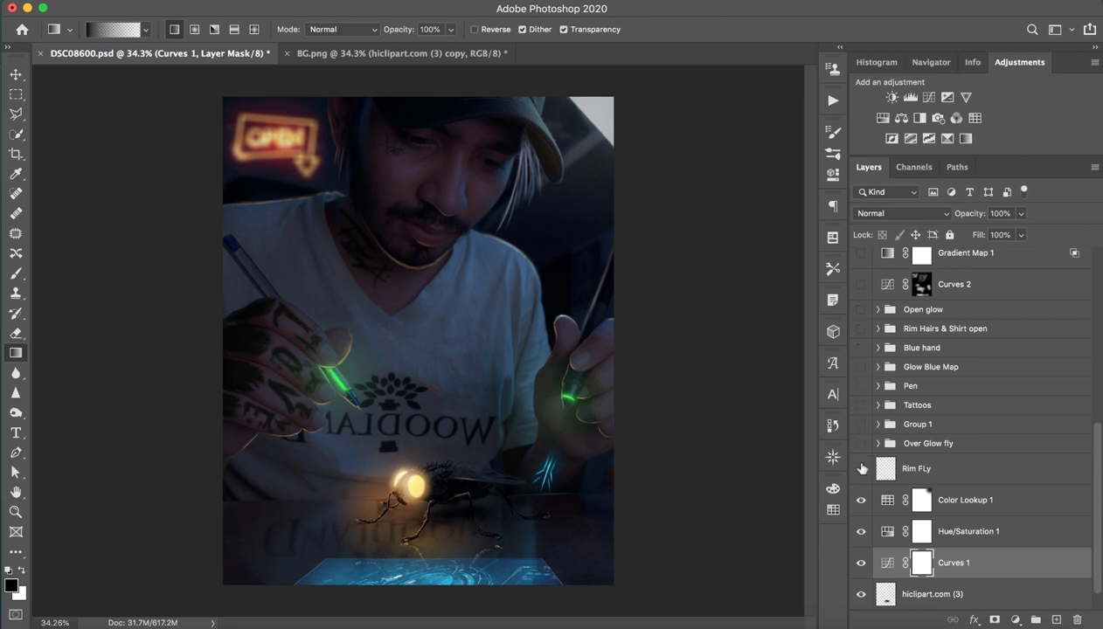
{"action": "left_click", "coordinate": [862, 500]}
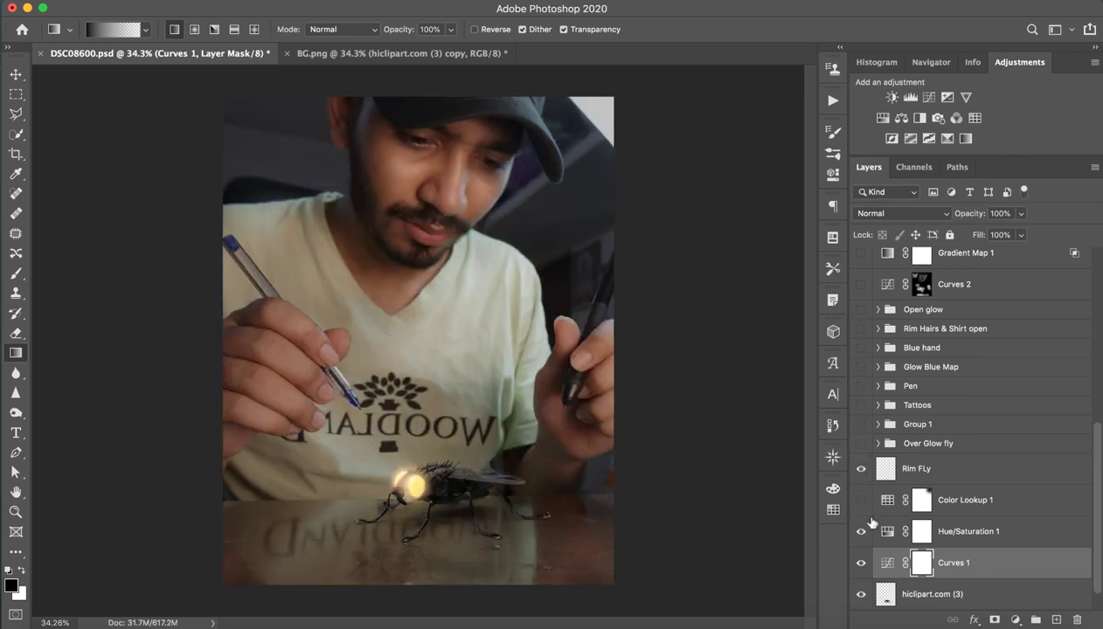
{"action": "left_click", "coordinate": [862, 563]}
{"action": "left_click", "coordinate": [862, 563]}
{"action": "left_click", "coordinate": [861, 500]}
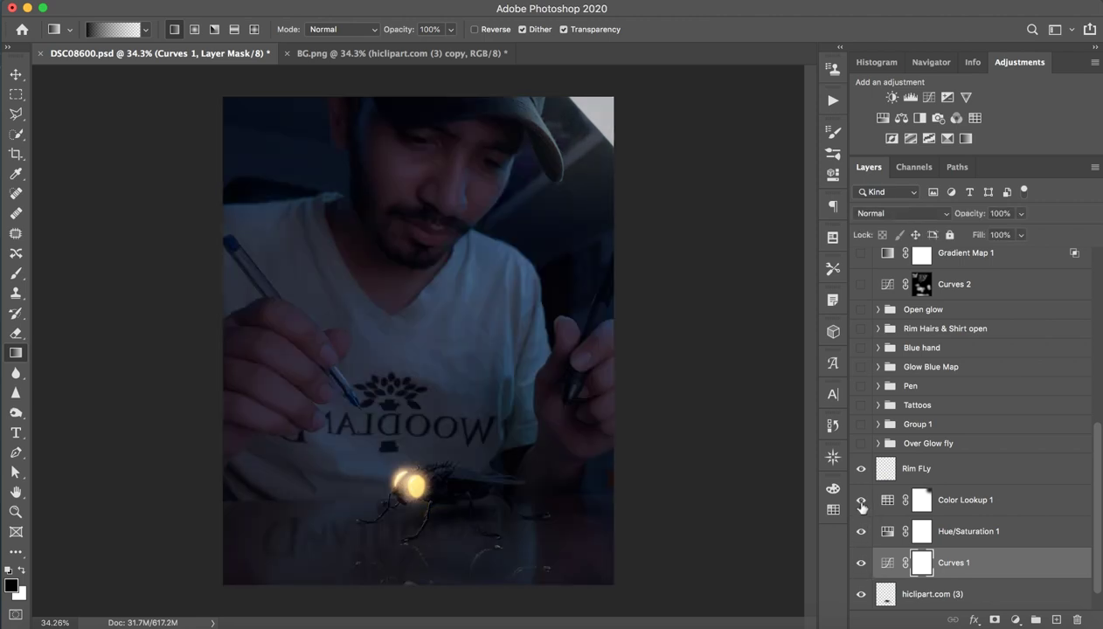
Step: Compare Curves 1 and Hue/Saturation 1 on and off, leaving Color Lookup 1 visible
{"action": "left_click", "coordinate": [862, 563]}
{"action": "left_click", "coordinate": [862, 563]}
{"action": "left_click", "coordinate": [862, 563]}
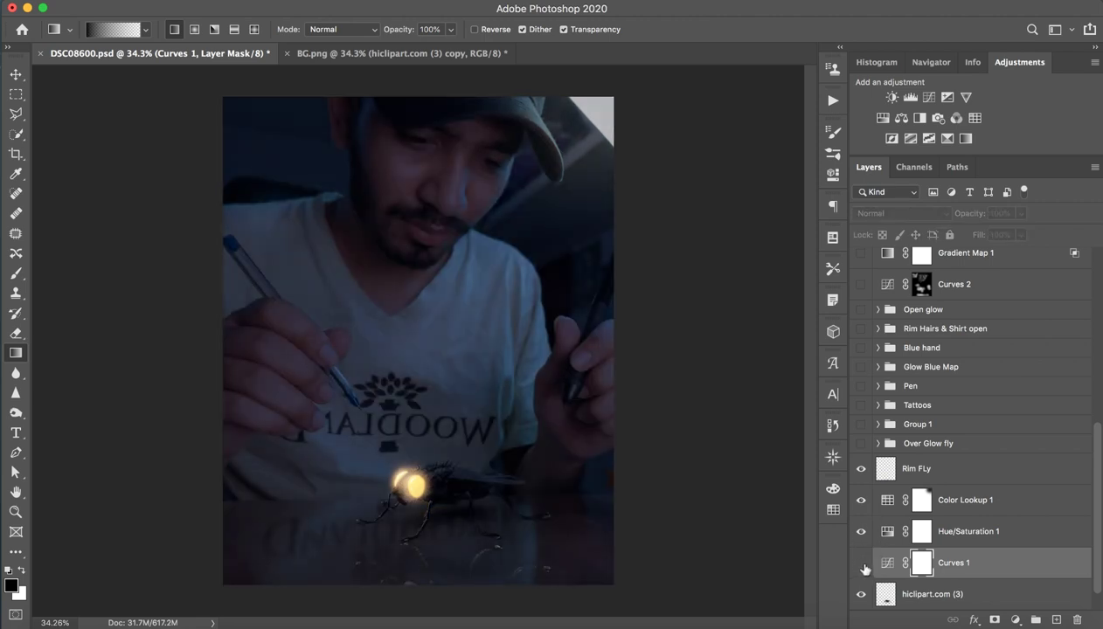
{"action": "left_click", "coordinate": [862, 563]}
{"action": "left_click", "coordinate": [861, 531]}
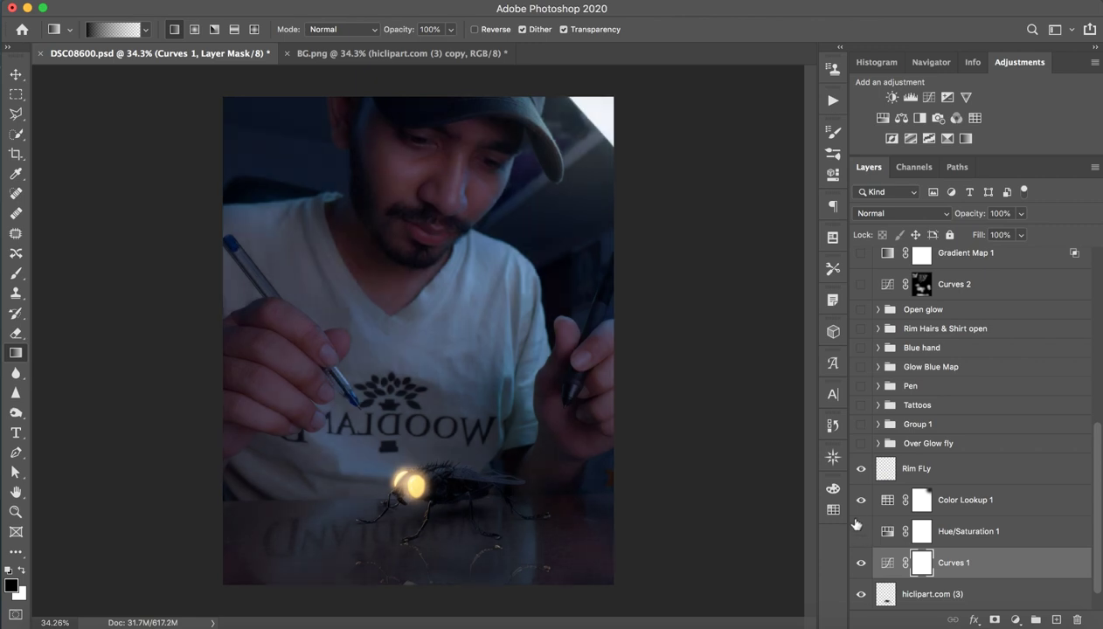
{"action": "left_click", "coordinate": [861, 500]}
{"action": "left_click", "coordinate": [861, 532]}
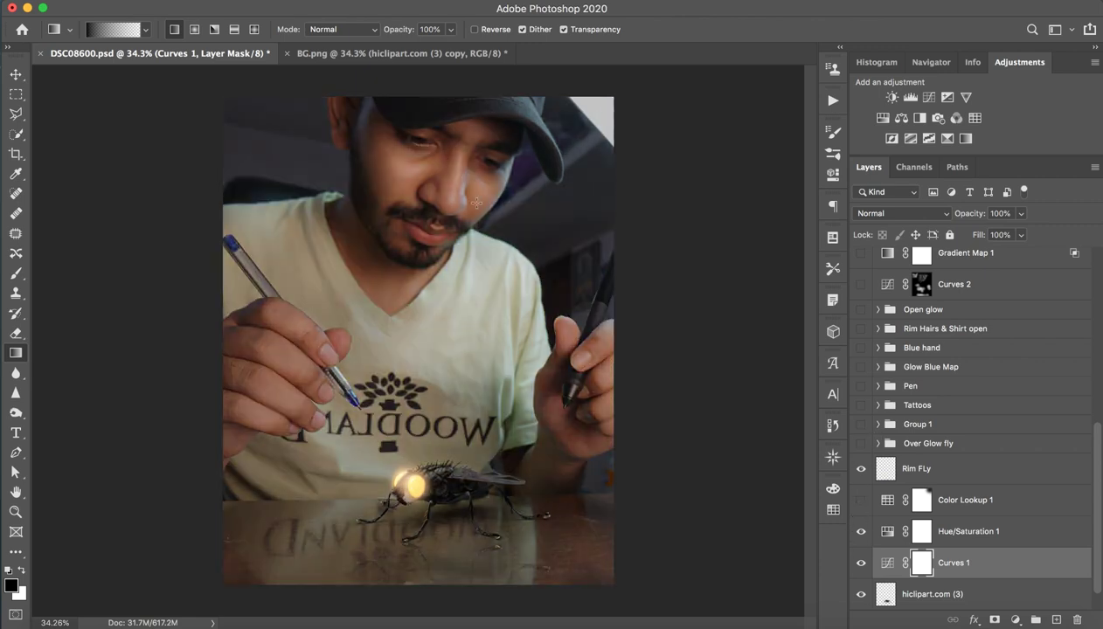
{"action": "left_click", "coordinate": [861, 500]}
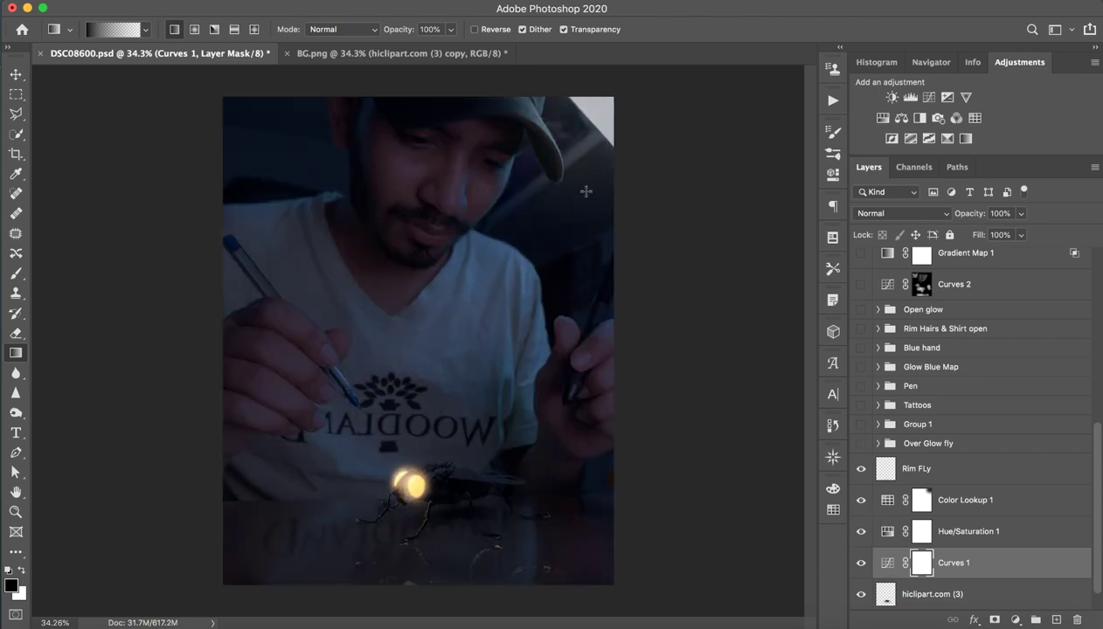
{"action": "left_click", "coordinate": [434, 54]}
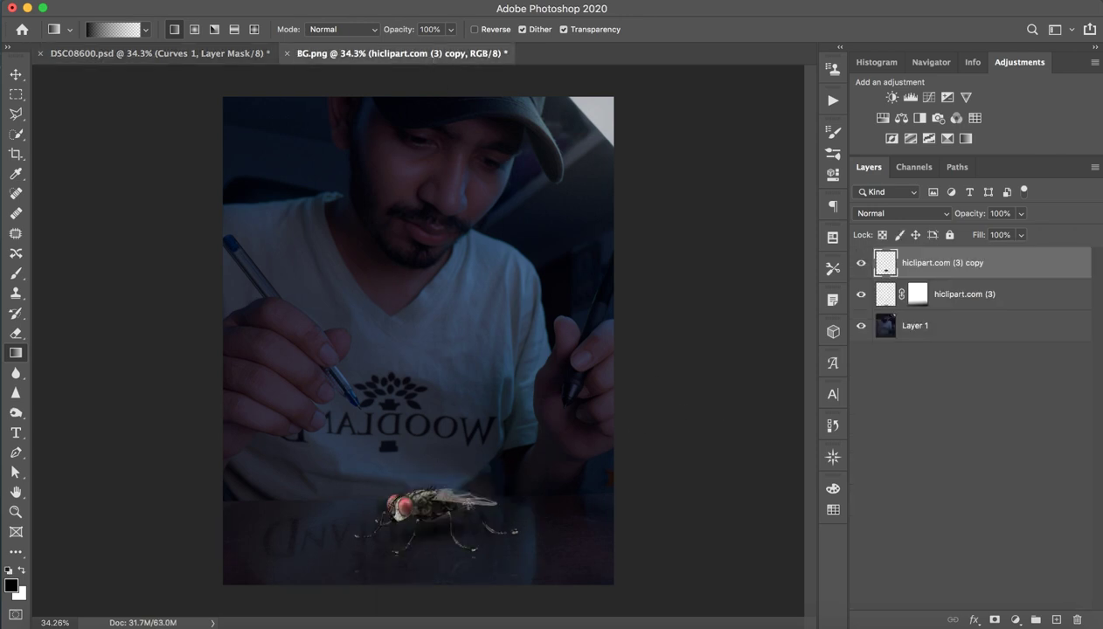
Step: Merge the two fly layers and add a Color Lookup adjustment using NightFromDay.CUBE
{"action": "left_click", "coordinate": [1017, 297], "text": "shift"}
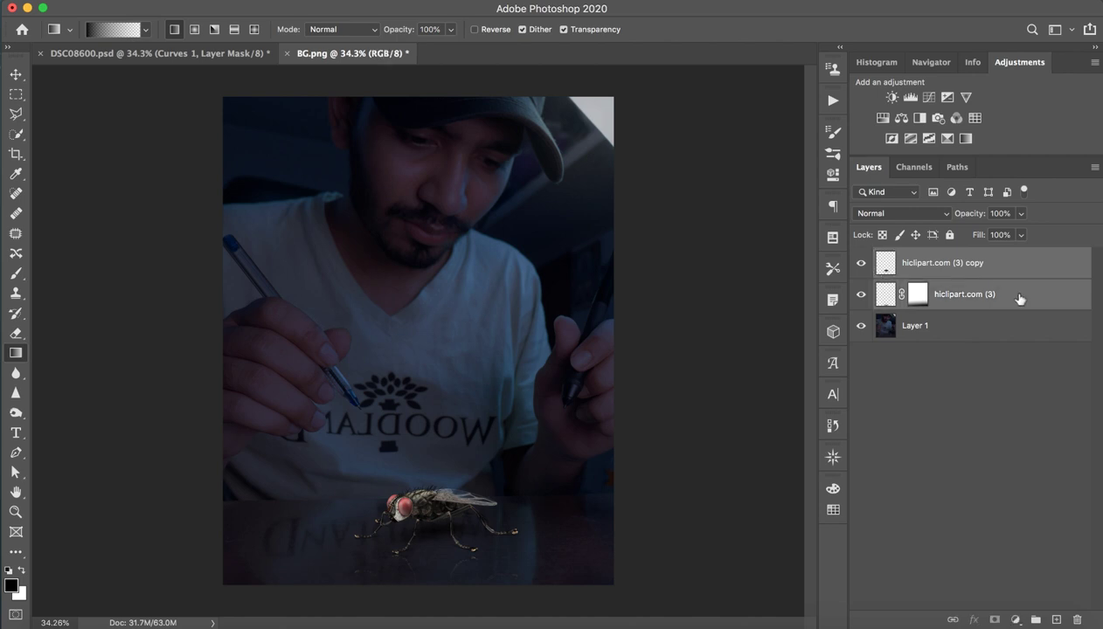
{"action": "key", "text": "ctrl+e"}
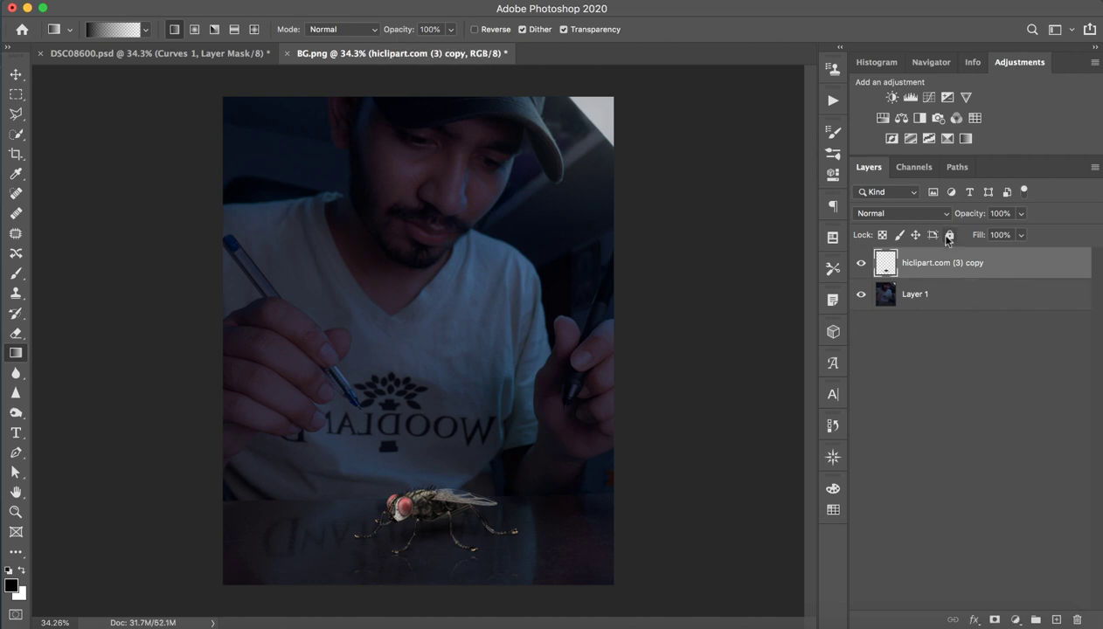
{"action": "left_click", "coordinate": [975, 118]}
{"action": "left_click", "coordinate": [723, 177]}
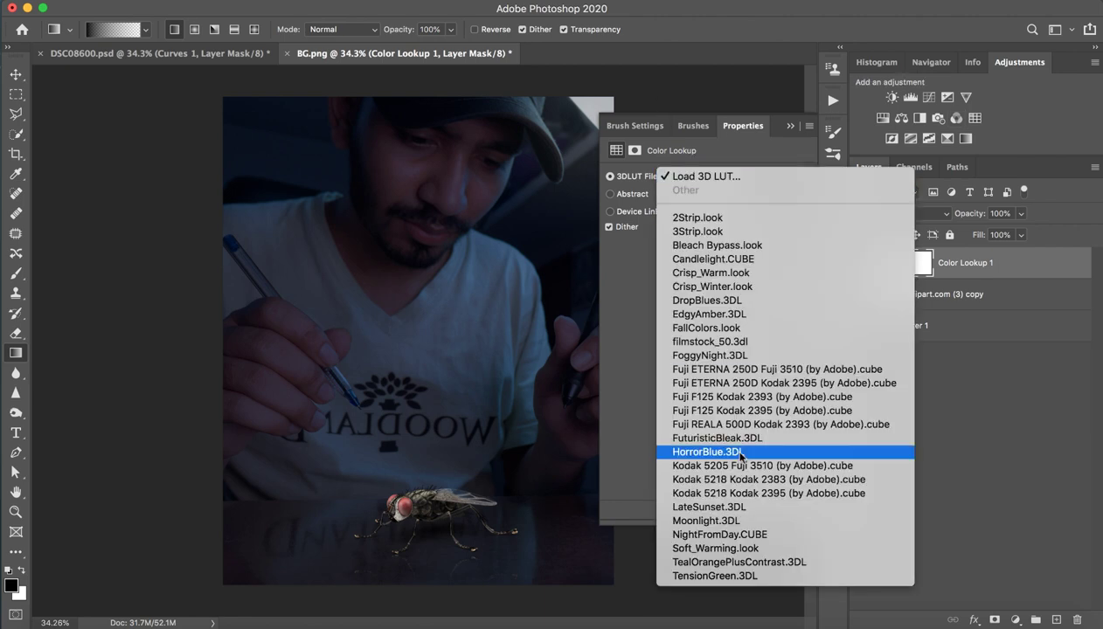
{"action": "left_click", "coordinate": [719, 534]}
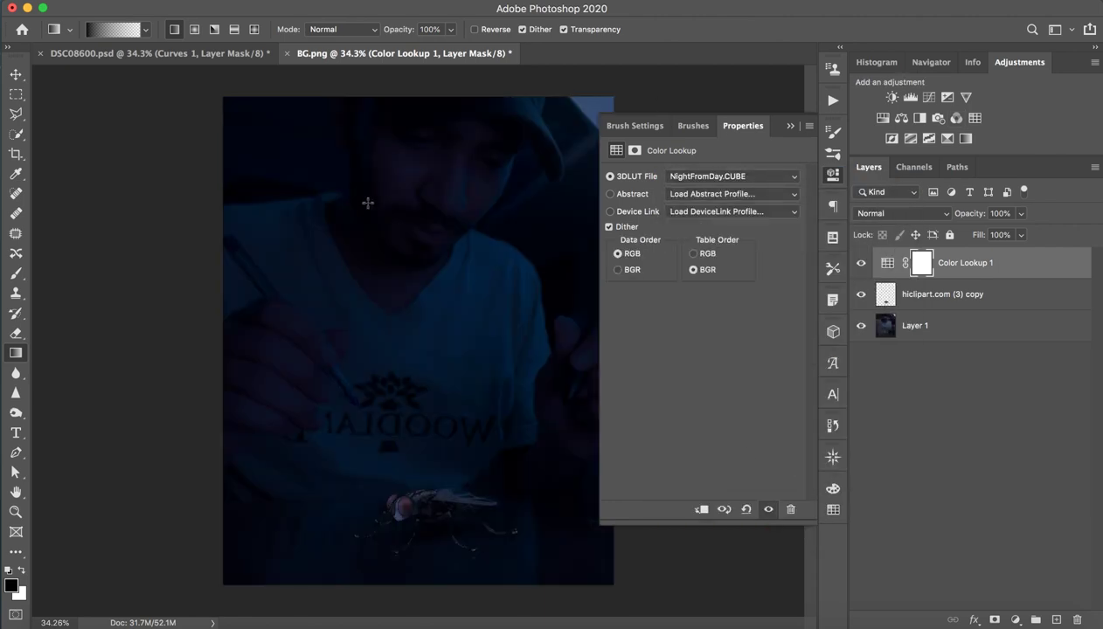
Step: Inspect the reference's Color Lookup, Hue/Saturation and Curves 1 settings in DSC08600.psd
{"action": "key", "text": "ctrl+Tab"}
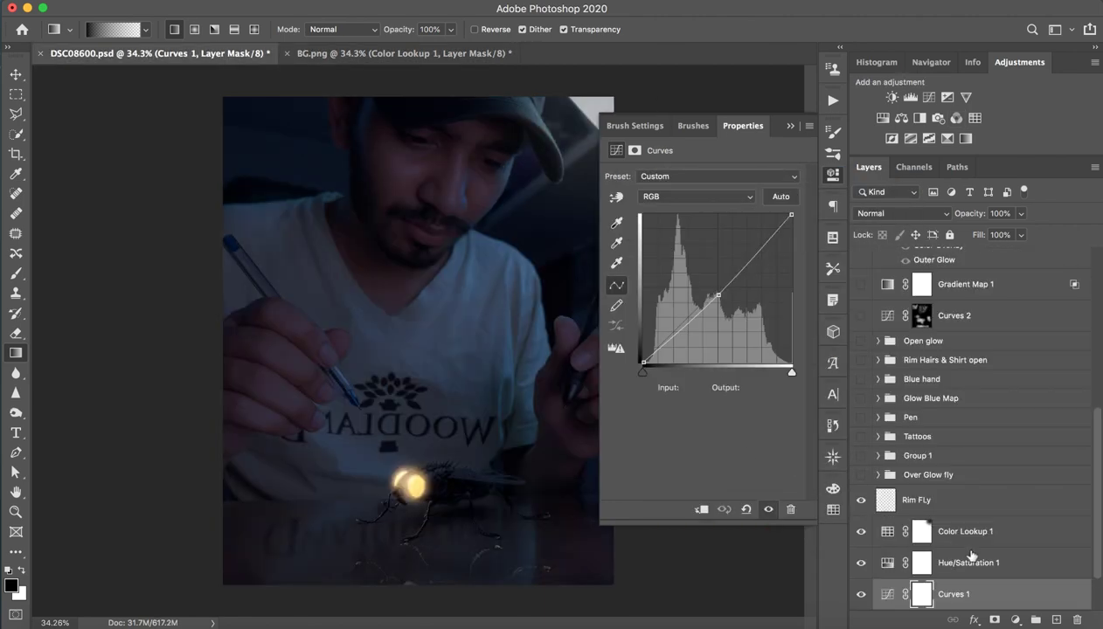
{"action": "left_click", "coordinate": [998, 541]}
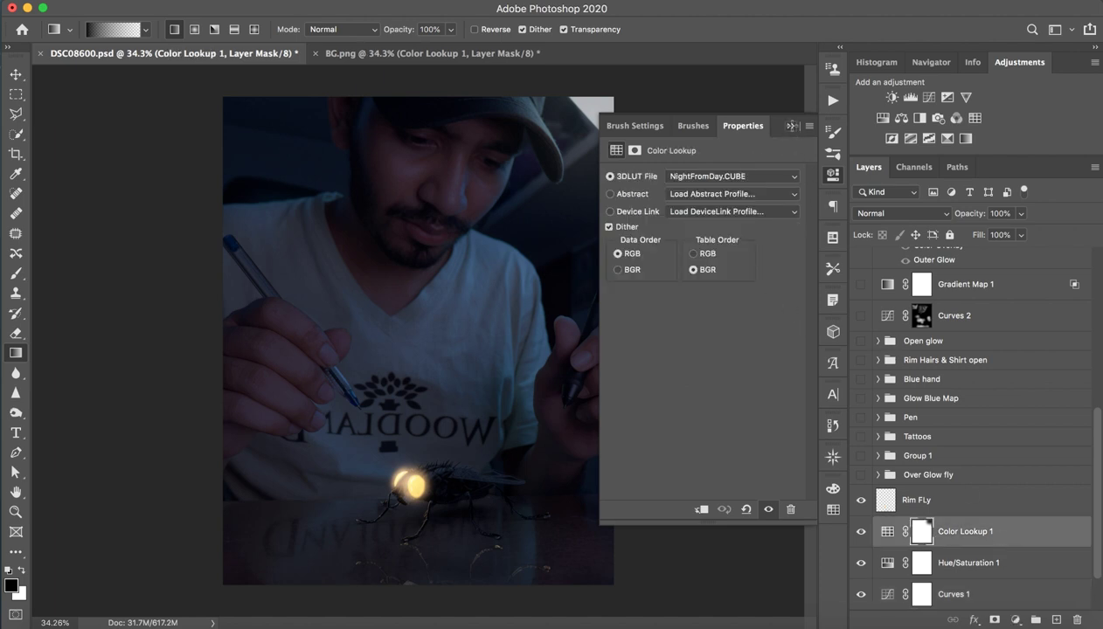
{"action": "left_click", "coordinate": [979, 560]}
{"action": "left_click", "coordinate": [992, 584]}
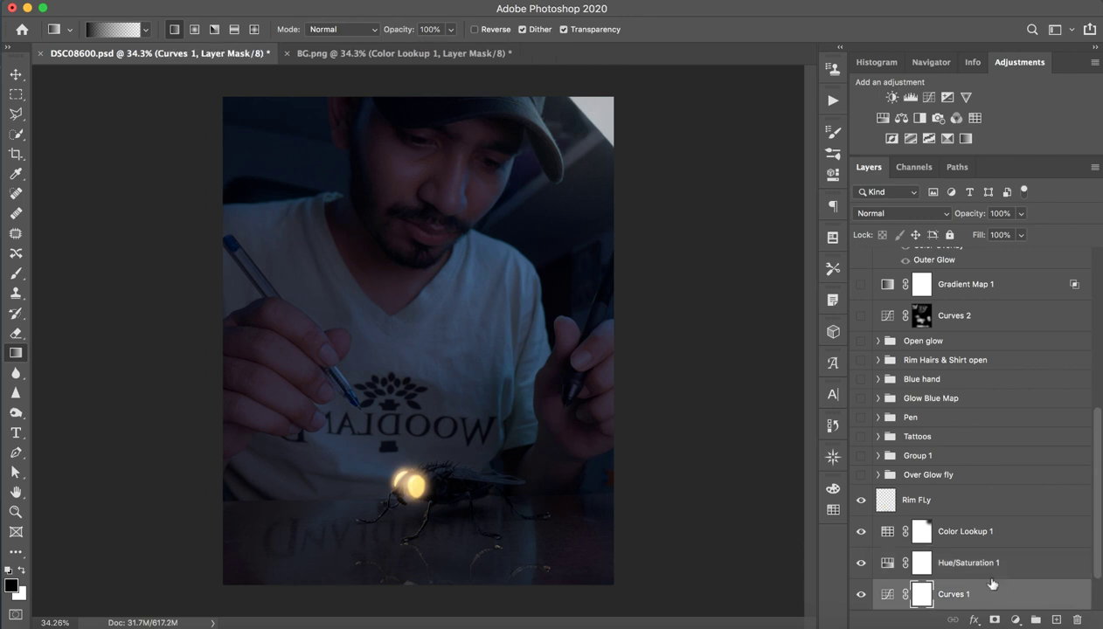
{"action": "left_click", "coordinate": [403, 54]}
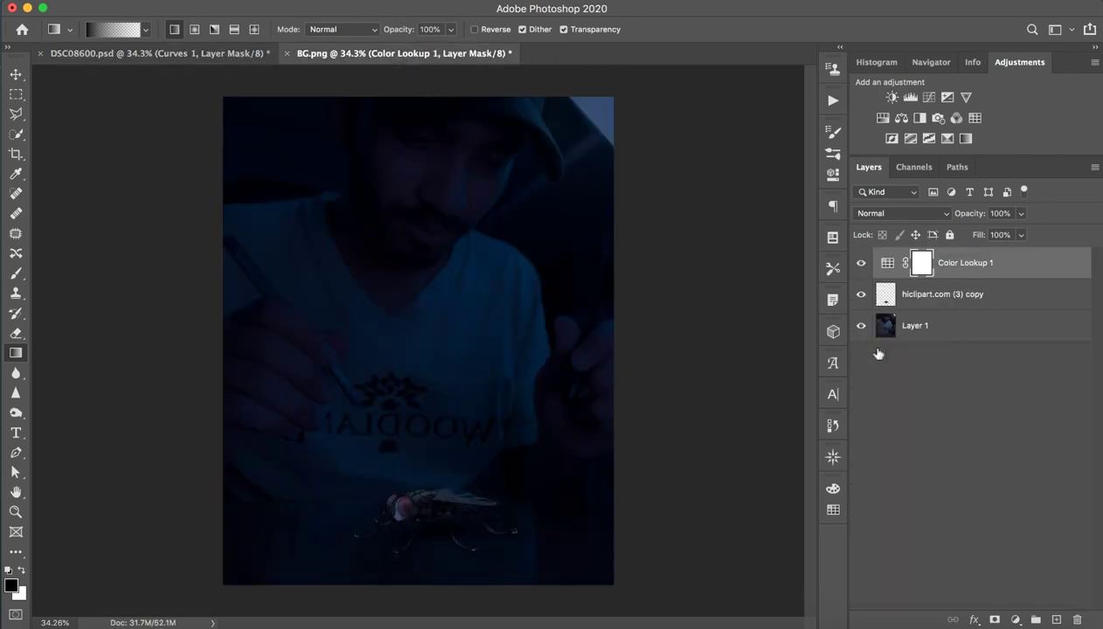
Step: Clip Color Lookup 1 to the merged fly layer and zoom to check the result
{"action": "left_click", "coordinate": [942, 278], "text": "alt"}
{"action": "key", "text": "z"}
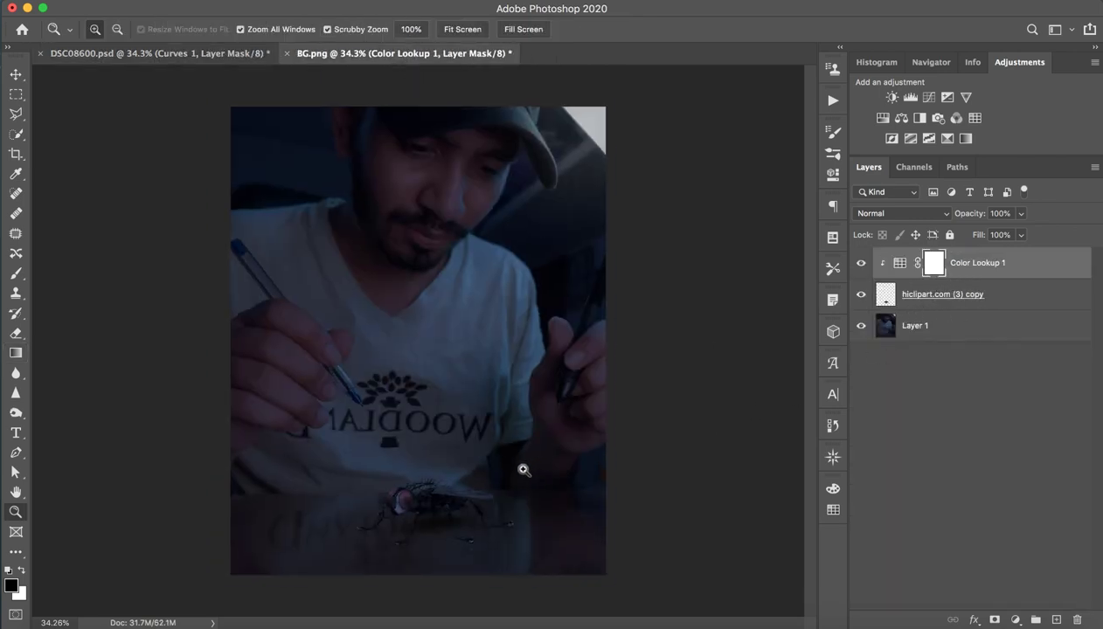
{"action": "mouse_move", "coordinate": [522, 468]}
{"action": "left_mouse_down"}
{"action": "mouse_move", "coordinate": [342, 562]}
{"action": "mouse_move", "coordinate": [401, 551]}
{"action": "mouse_move", "coordinate": [365, 560]}
{"action": "left_mouse_up"}
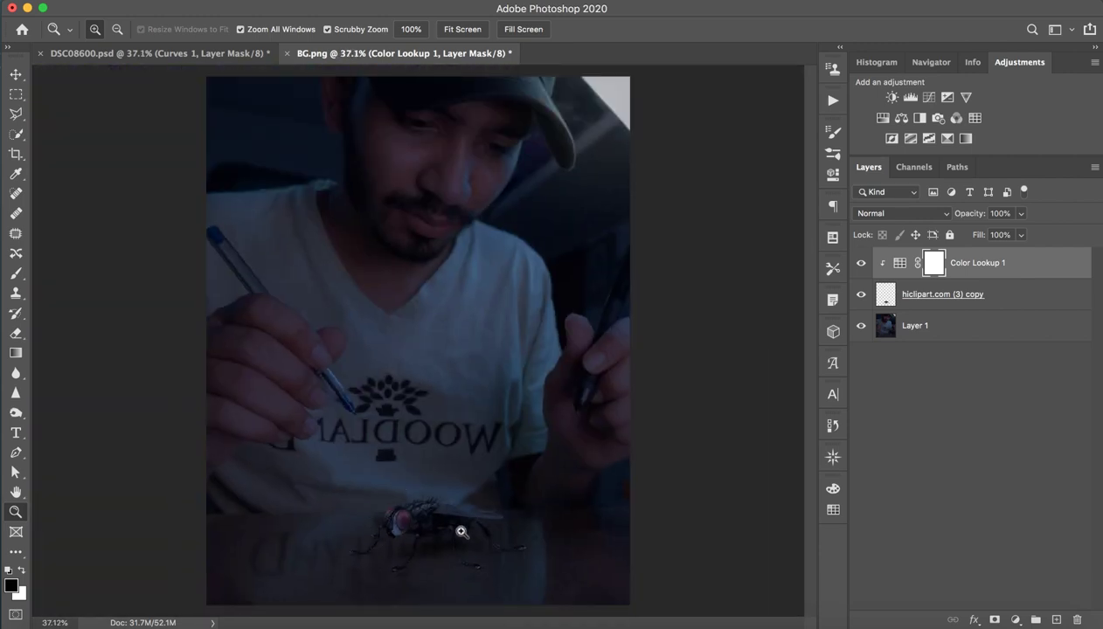
{"action": "left_click_drag", "start_coordinate": [461, 528], "coordinate": [446, 531]}
Step: In DSC08600.psd, show and then hide the Rim FLy glow layer before returning to BG.png
{"action": "key", "text": "g"}
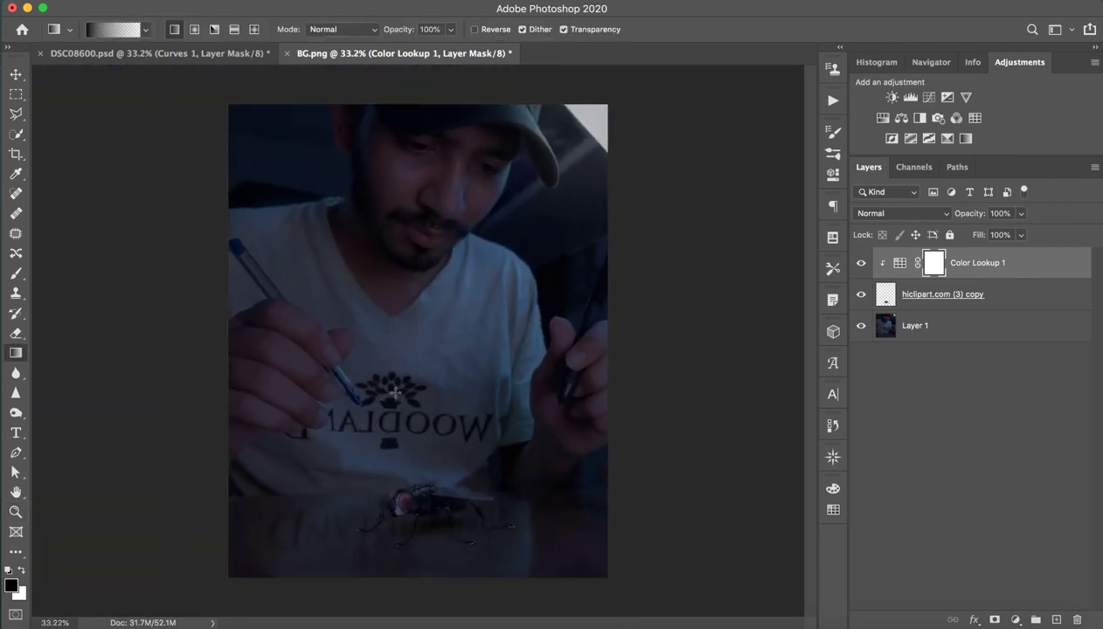
{"action": "left_click", "coordinate": [208, 54]}
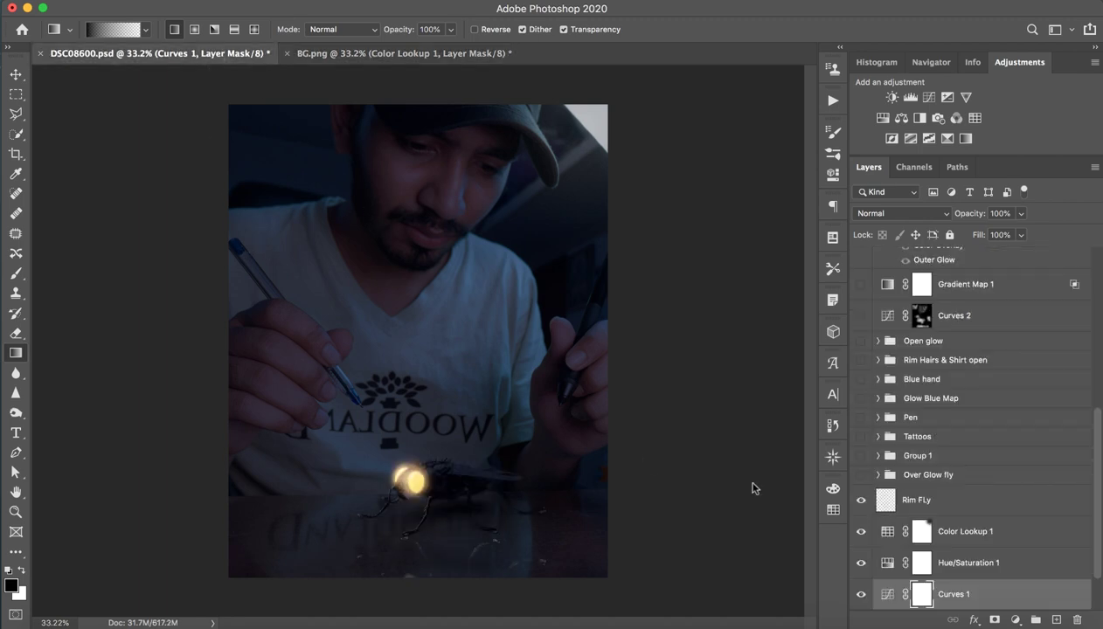
{"action": "left_click", "coordinate": [862, 503]}
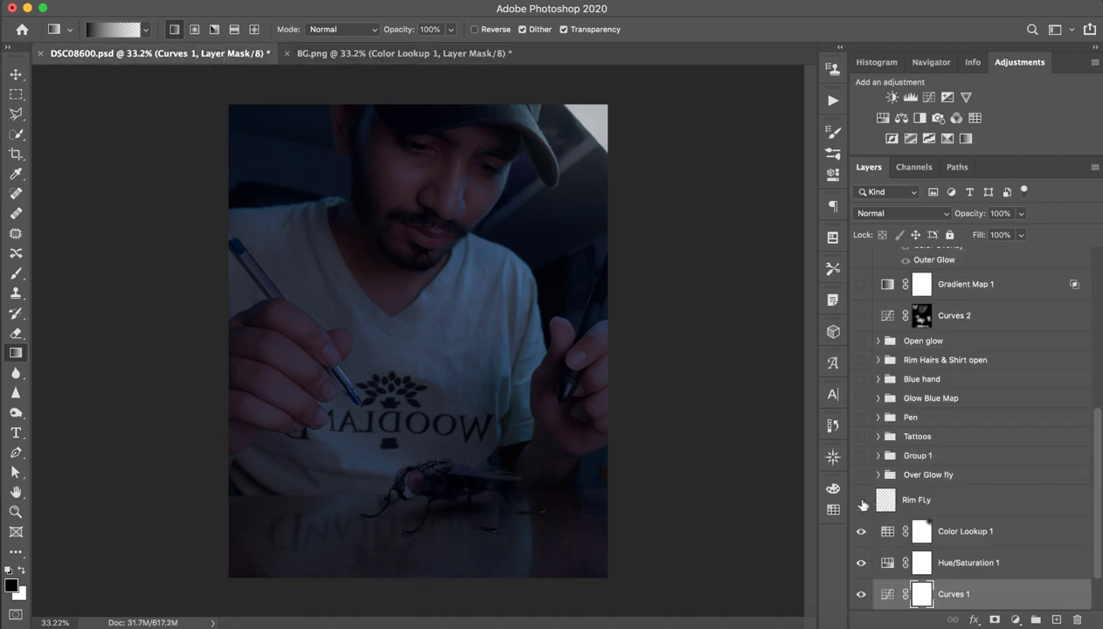
{"action": "left_click", "coordinate": [932, 501]}
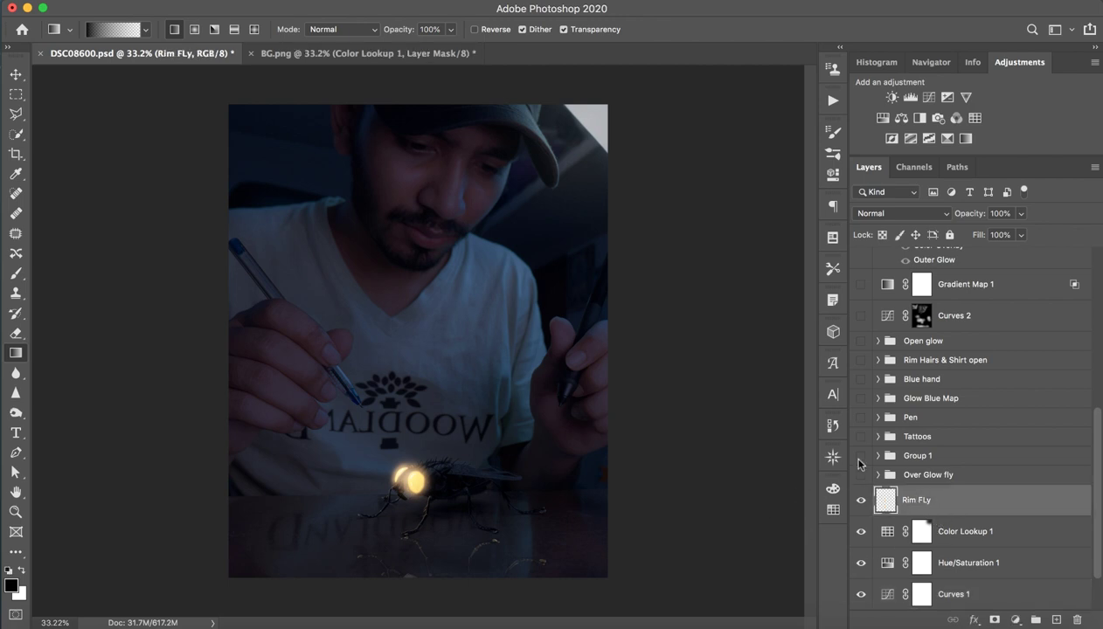
{"action": "left_click", "coordinate": [861, 500]}
{"action": "scroll", "coordinate": [863, 520], "scroll_direction": "down", "scroll_amount": 3}
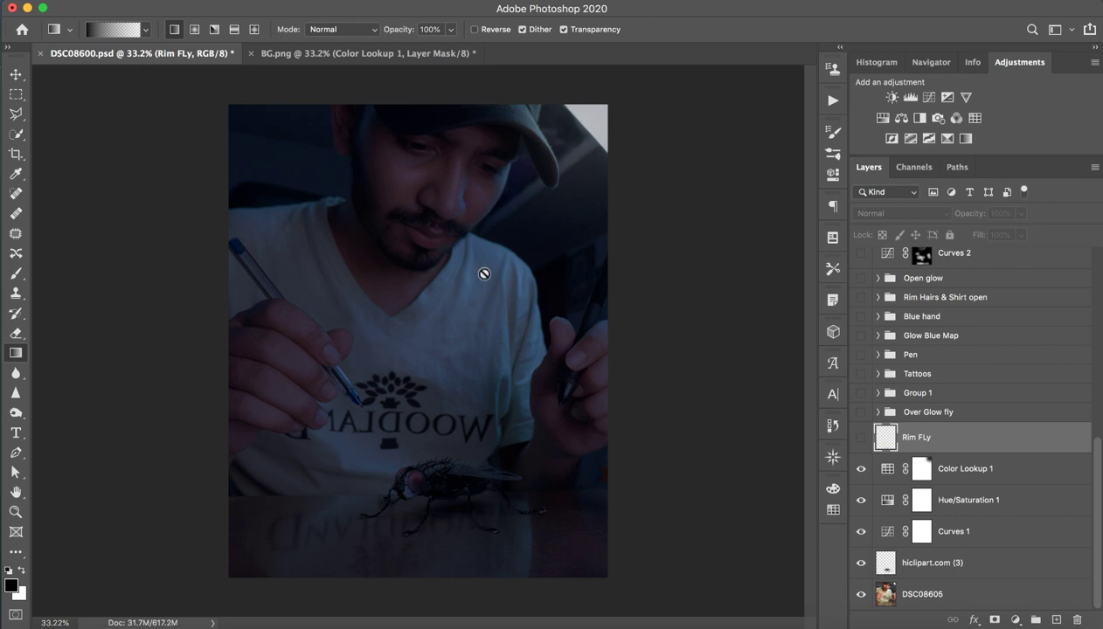
{"action": "left_click", "coordinate": [385, 61]}
Step: Zoom in on the fly and add a new empty Layer 2
{"action": "key", "text": "z"}
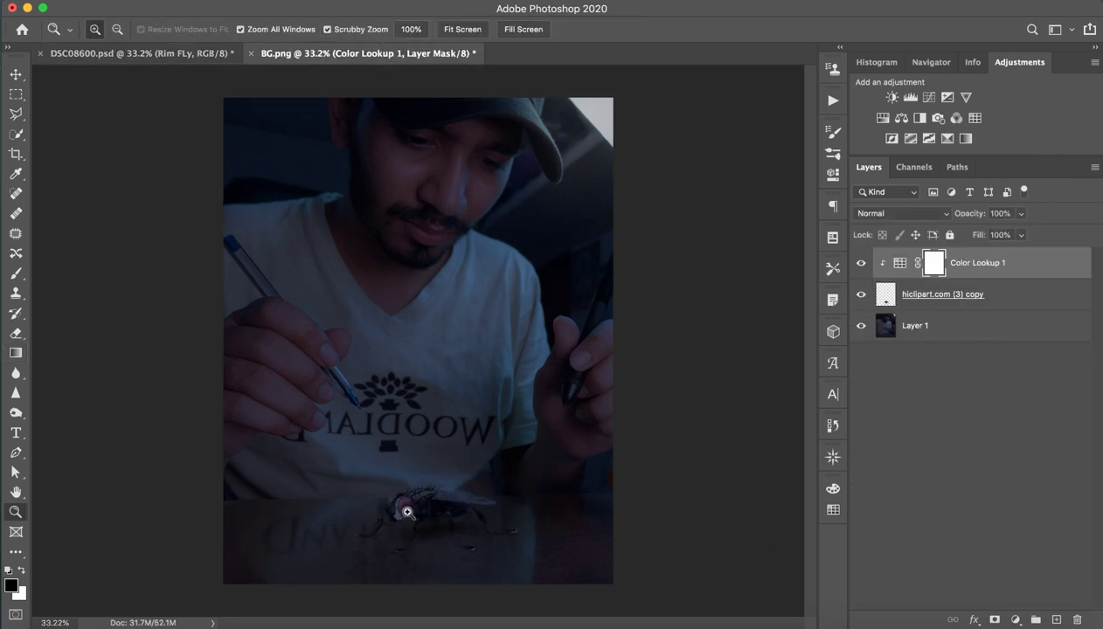
{"action": "left_click_drag", "start_coordinate": [404, 508], "coordinate": [481, 492]}
{"action": "left_click", "coordinate": [482, 492]}
{"action": "key", "text": "g"}
{"action": "scroll", "coordinate": [524, 490], "scroll_direction": "down", "scroll_amount": 3}
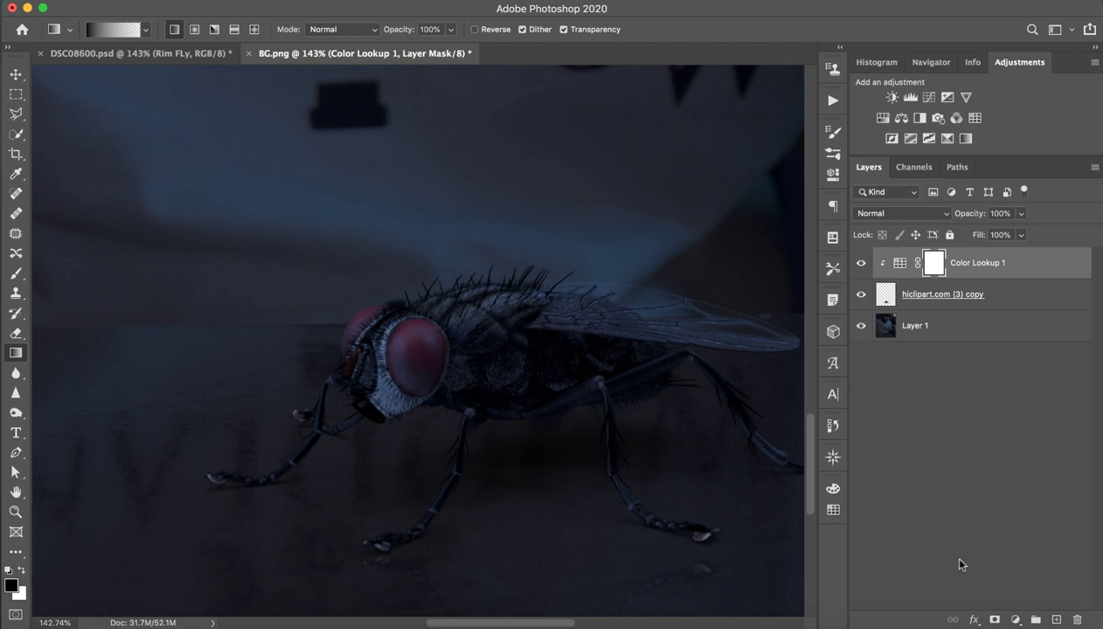
{"action": "left_click", "coordinate": [1056, 620]}
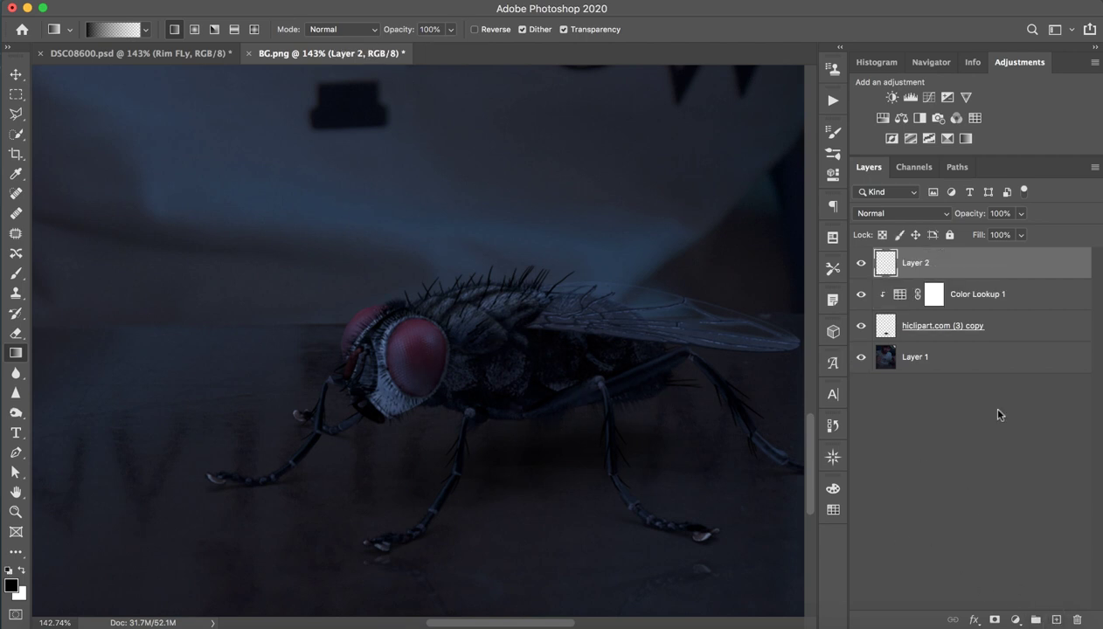
Step: Group Layer 2 and rename the group 'Eye Rihgt'
{"action": "key", "text": "ctrl+g"}
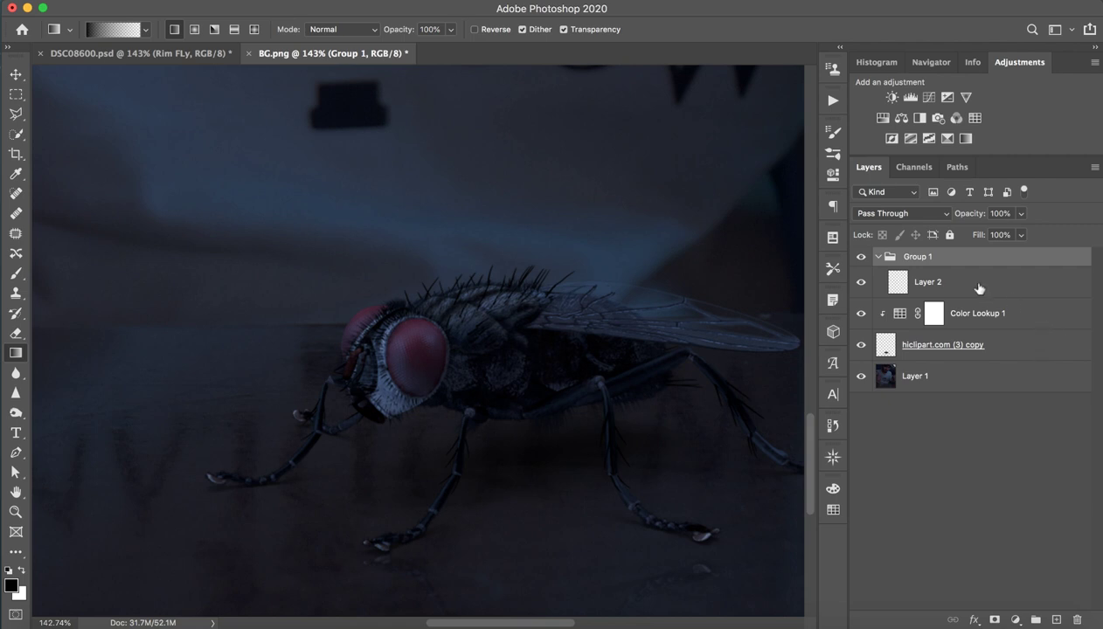
{"action": "double_click", "coordinate": [916, 257]}
{"action": "type", "text": "Eye Rih"}
{"action": "type", "text": "gt"}
{"action": "key", "text": "Return"}
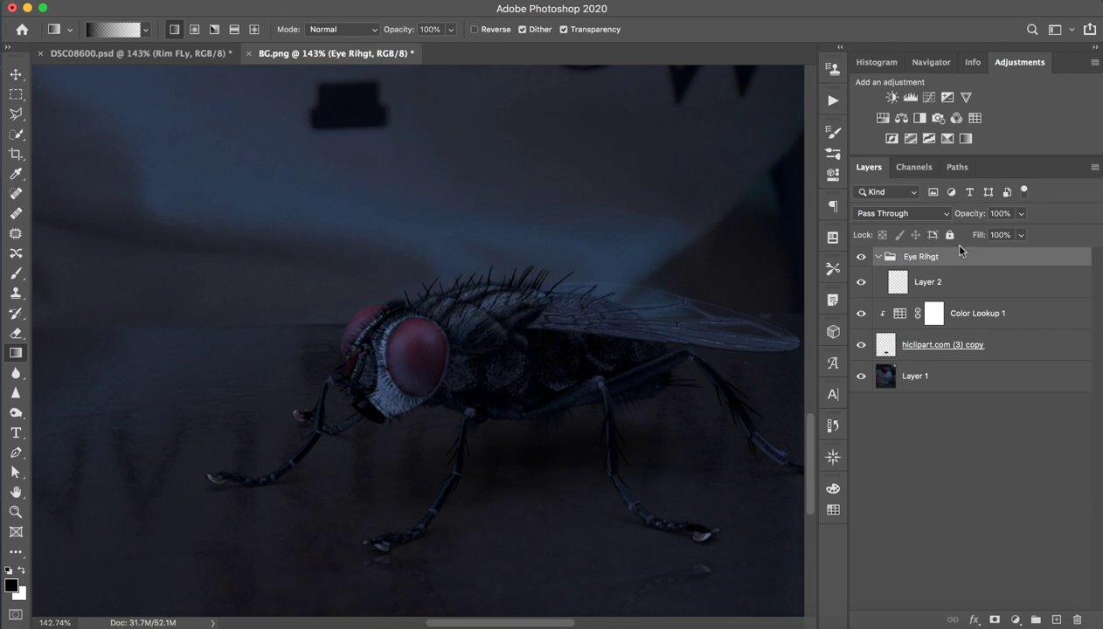
{"action": "left_click", "coordinate": [929, 284]}
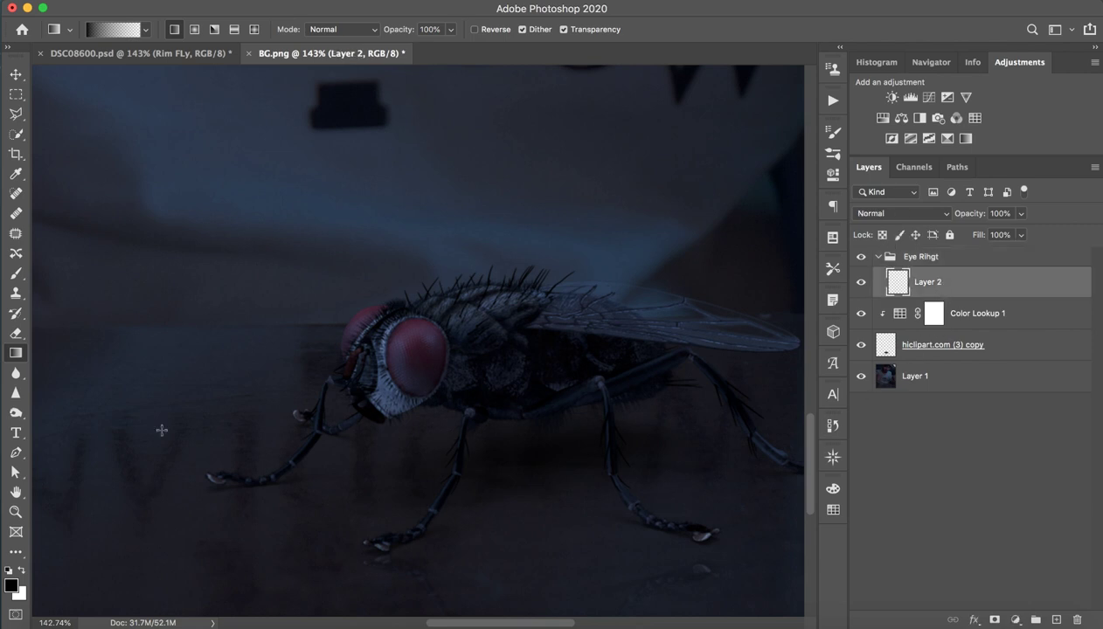
Step: Set the foreground colour to light orange ffb66e
{"action": "left_click", "coordinate": [11, 585]}
{"action": "left_click", "coordinate": [851, 314]}
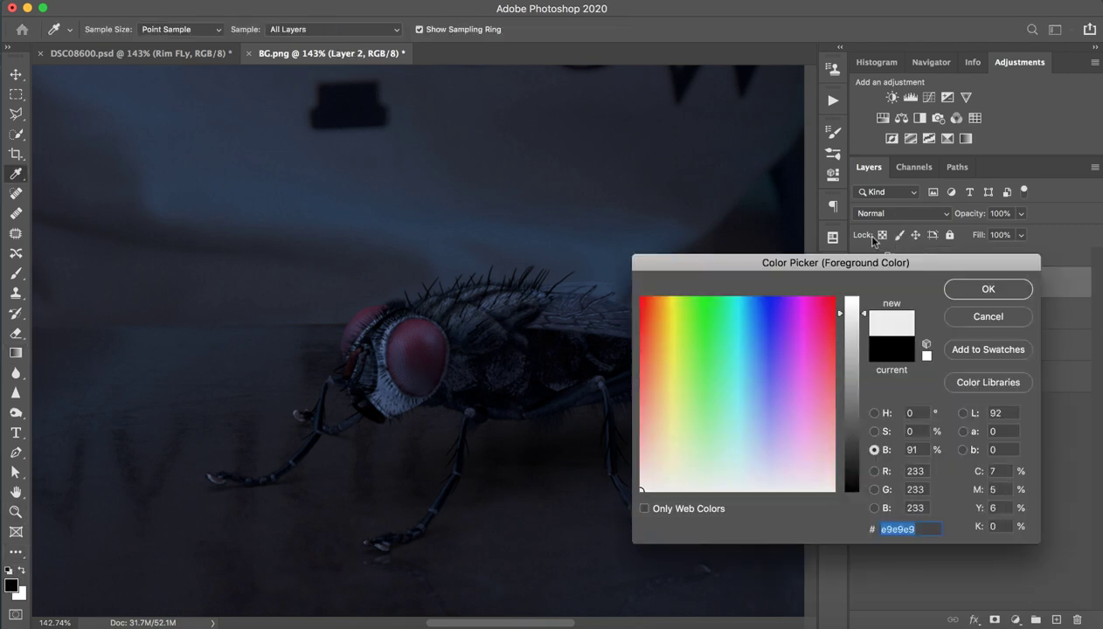
{"action": "left_click", "coordinate": [850, 298]}
{"action": "left_click_drag", "start_coordinate": [672, 388], "coordinate": [656, 381]}
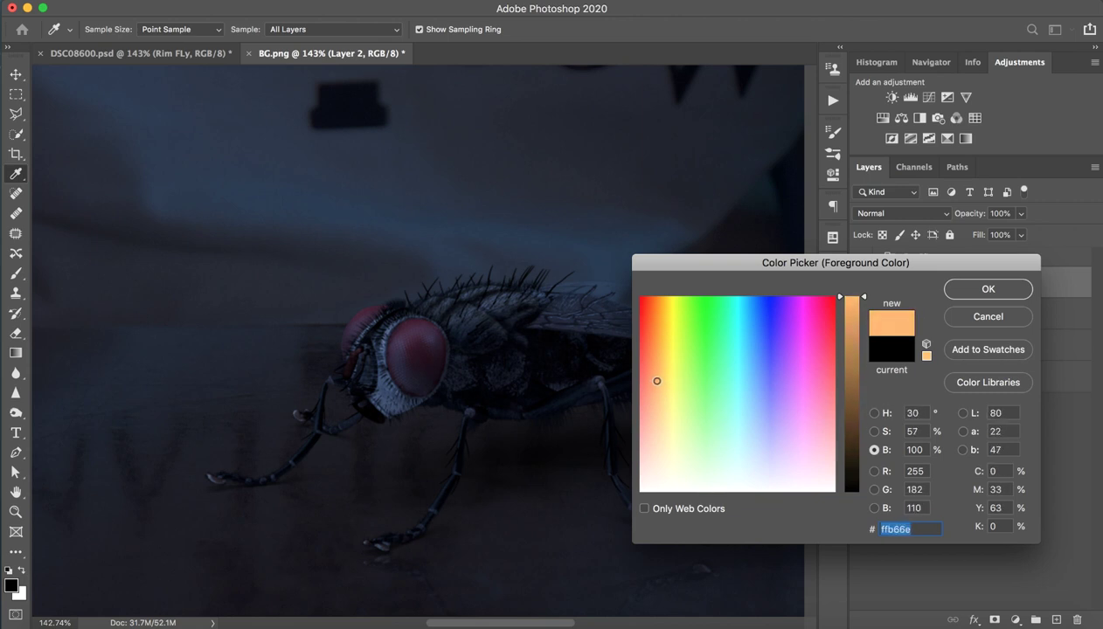
{"action": "left_click_drag", "start_coordinate": [658, 381], "coordinate": [657, 382]}
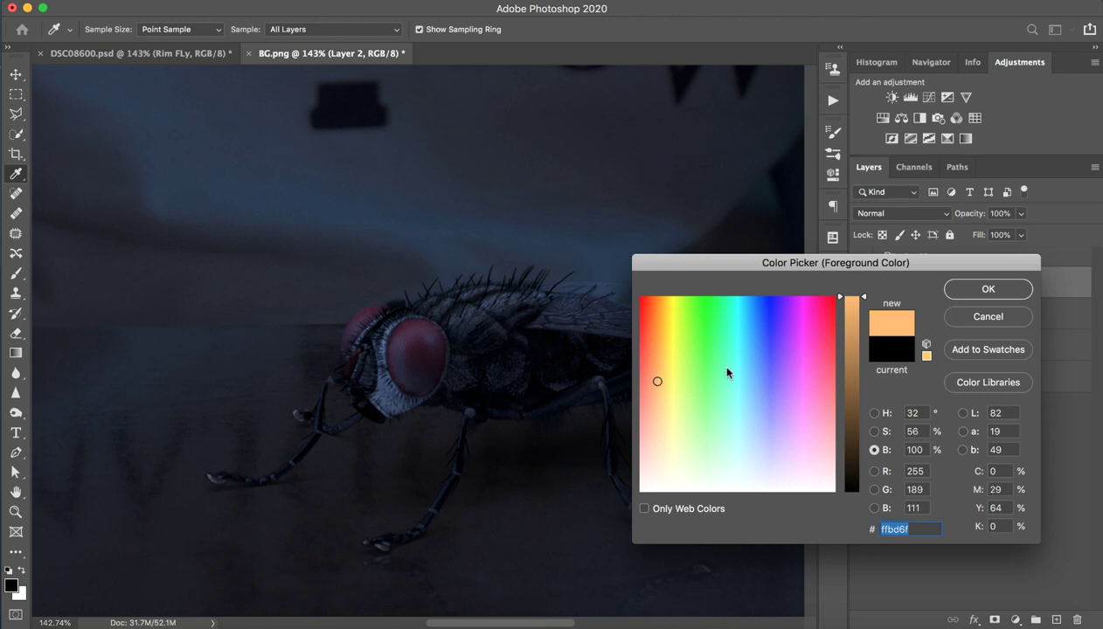
{"action": "left_click", "coordinate": [988, 288]}
{"action": "key", "text": "g"}
Step: Paint a solid orange patch over the fly's eye on Layer 2 with a 38 px brush
{"action": "key", "text": "b"}
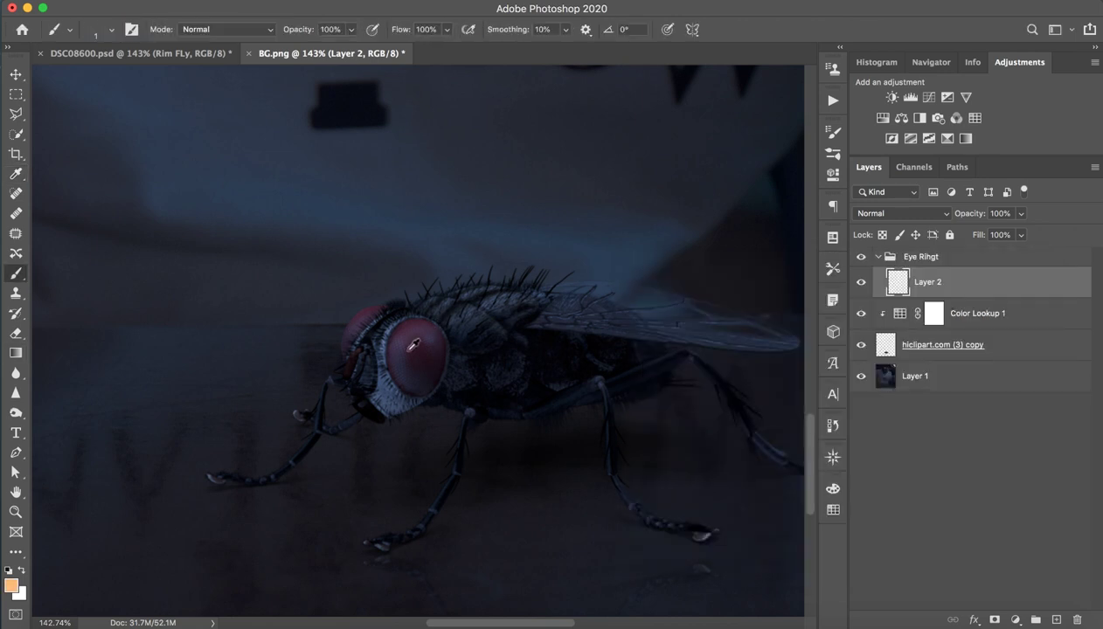
{"action": "mouse_move", "coordinate": [483, 334]}
{"action": "left_mouse_down"}
{"action": "mouse_move", "coordinate": [411, 345]}
{"action": "mouse_move", "coordinate": [415, 322]}
{"action": "left_mouse_up"}
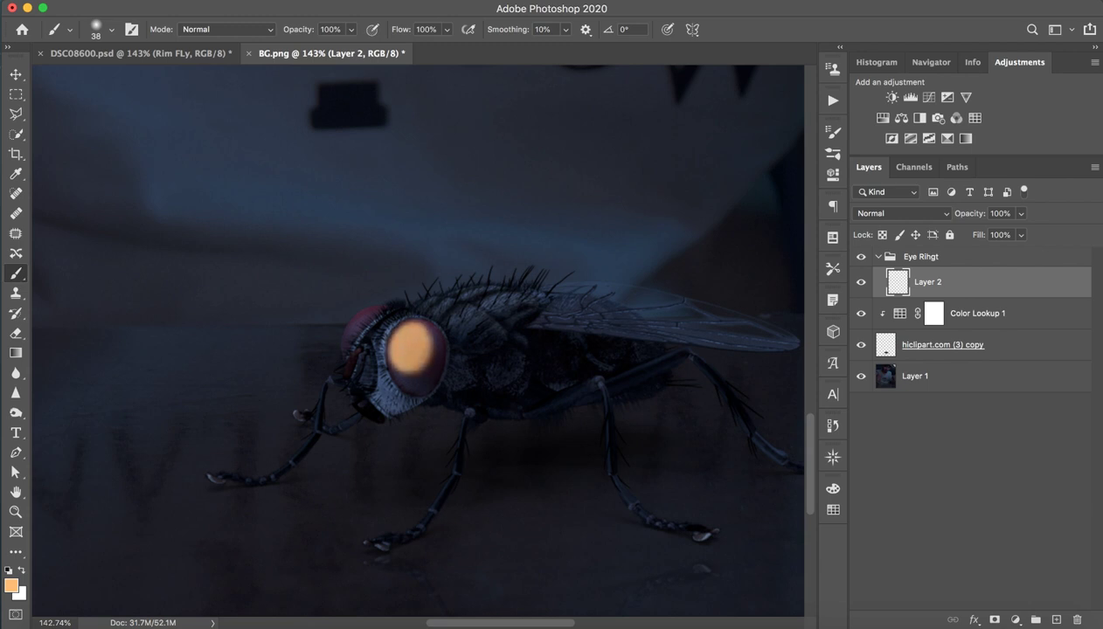
{"action": "mouse_move", "coordinate": [396, 367]}
{"action": "left_mouse_down"}
{"action": "mouse_move", "coordinate": [422, 389]}
{"action": "mouse_move", "coordinate": [418, 359]}
{"action": "mouse_move", "coordinate": [435, 339]}
{"action": "mouse_move", "coordinate": [402, 320]}
{"action": "left_mouse_up"}
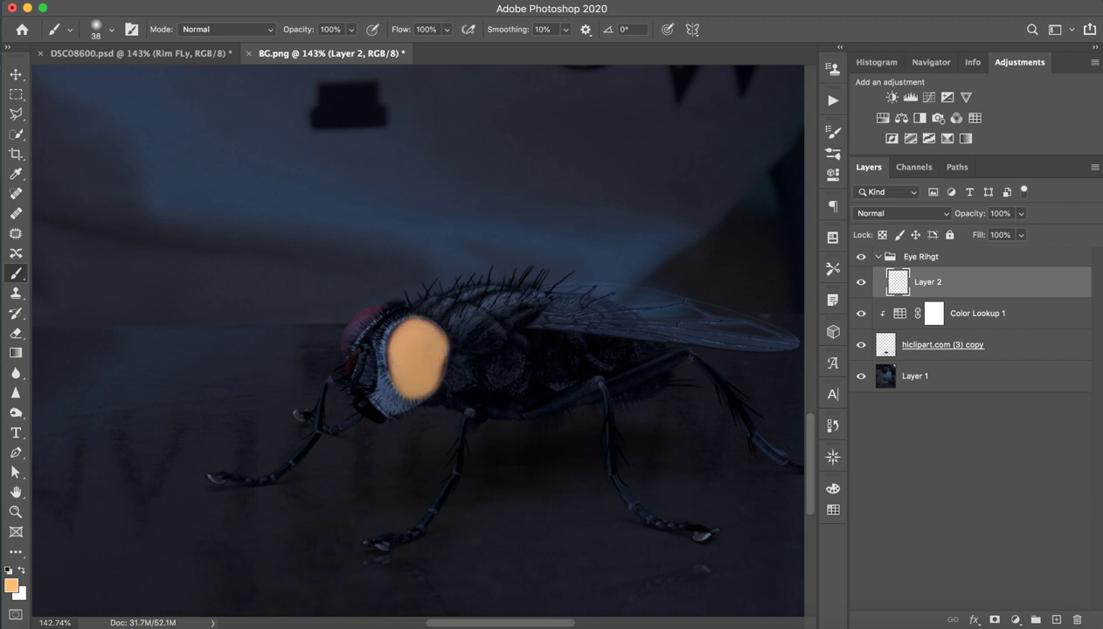
Step: Zoom out and duplicate the orange eye layer, setting the copy to Overlay
{"action": "key", "text": "z"}
{"action": "left_click_drag", "start_coordinate": [358, 364], "coordinate": [389, 413]}
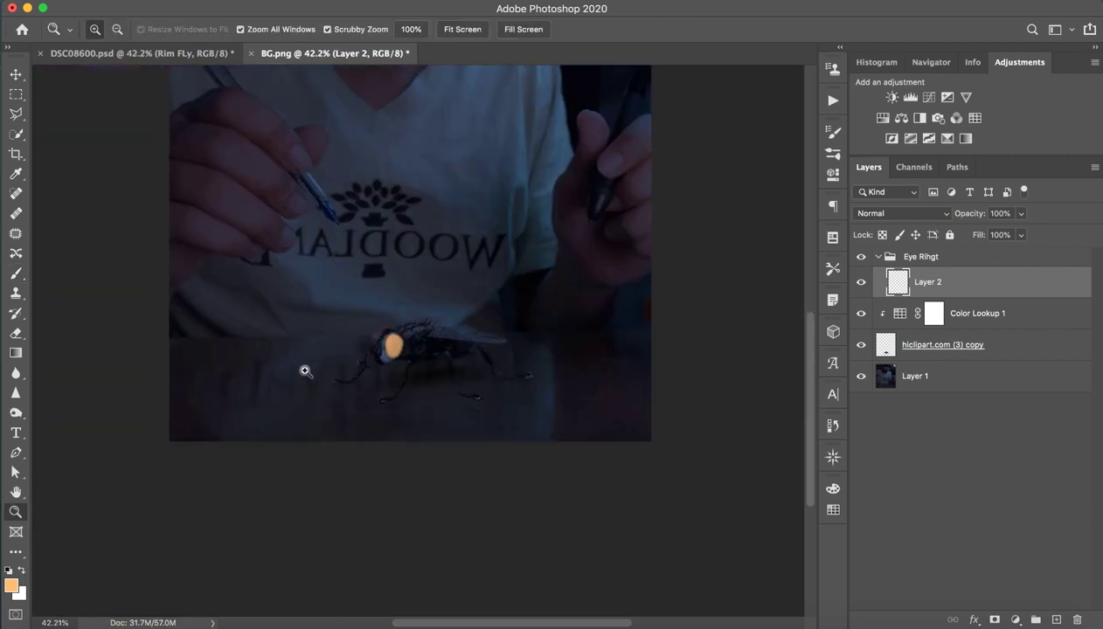
{"action": "key", "text": "ctrl+j"}
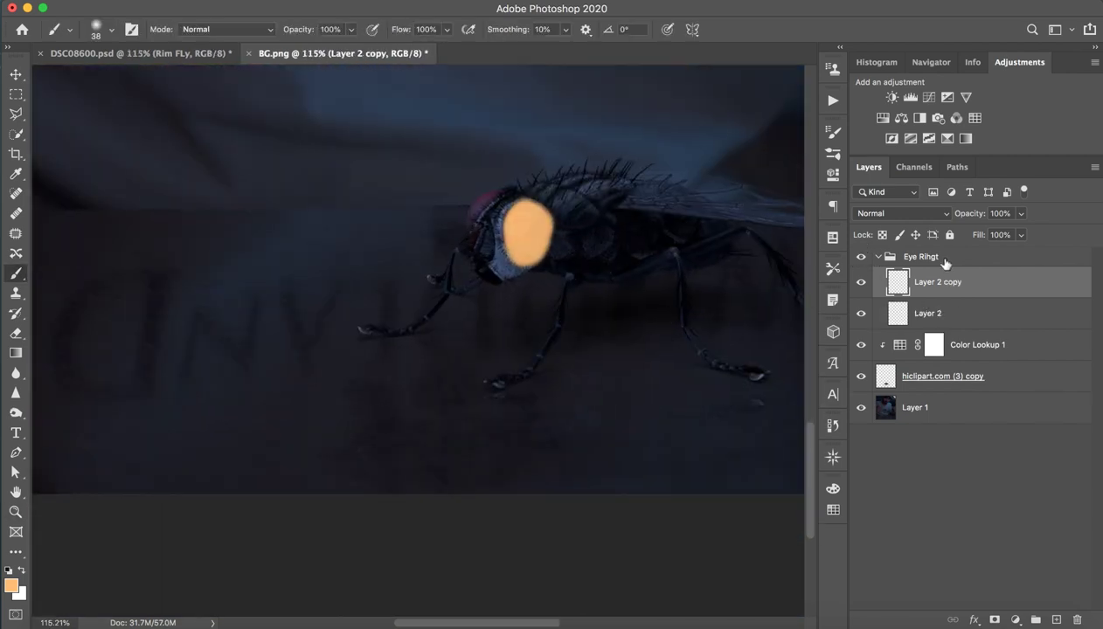
{"action": "left_click", "coordinate": [901, 213]}
{"action": "left_click", "coordinate": [897, 379]}
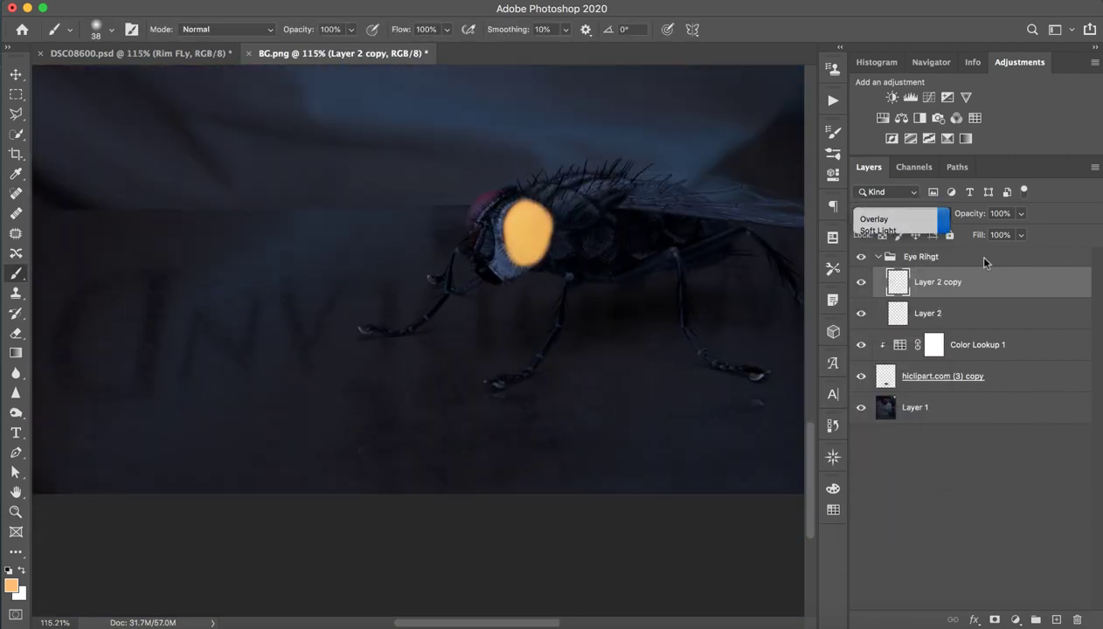
Step: Duplicate Layer 2 again, move it to the top of Eye Rihgt, and set it to Pin Light
{"action": "left_click", "coordinate": [961, 313]}
{"action": "key", "text": "ctrl+j"}
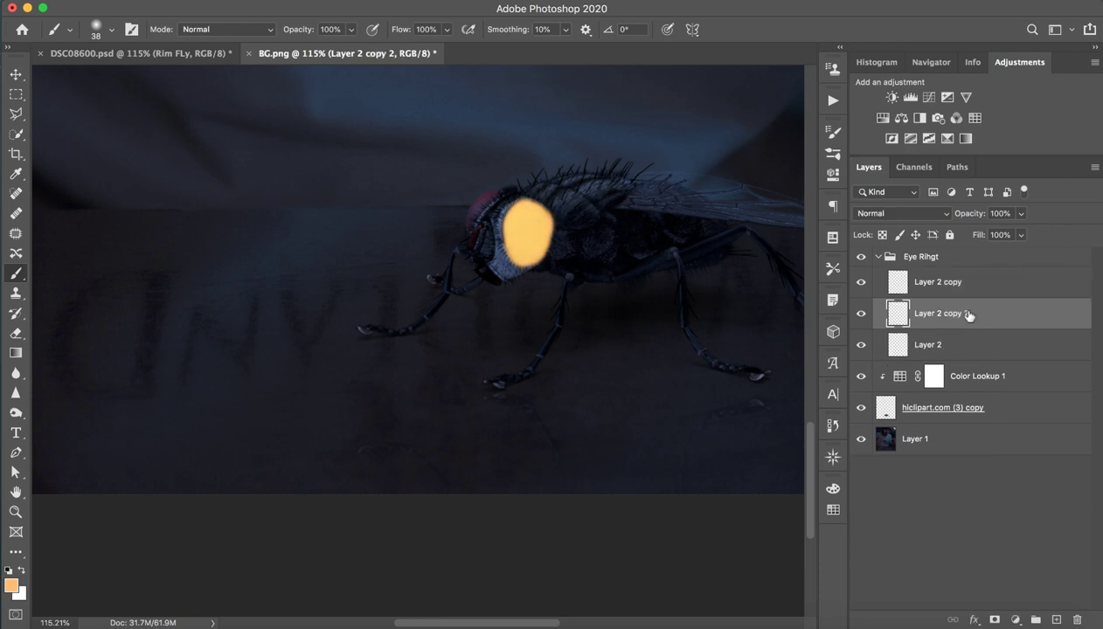
{"action": "left_click_drag", "start_coordinate": [957, 313], "coordinate": [959, 268]}
{"action": "left_click", "coordinate": [901, 213]}
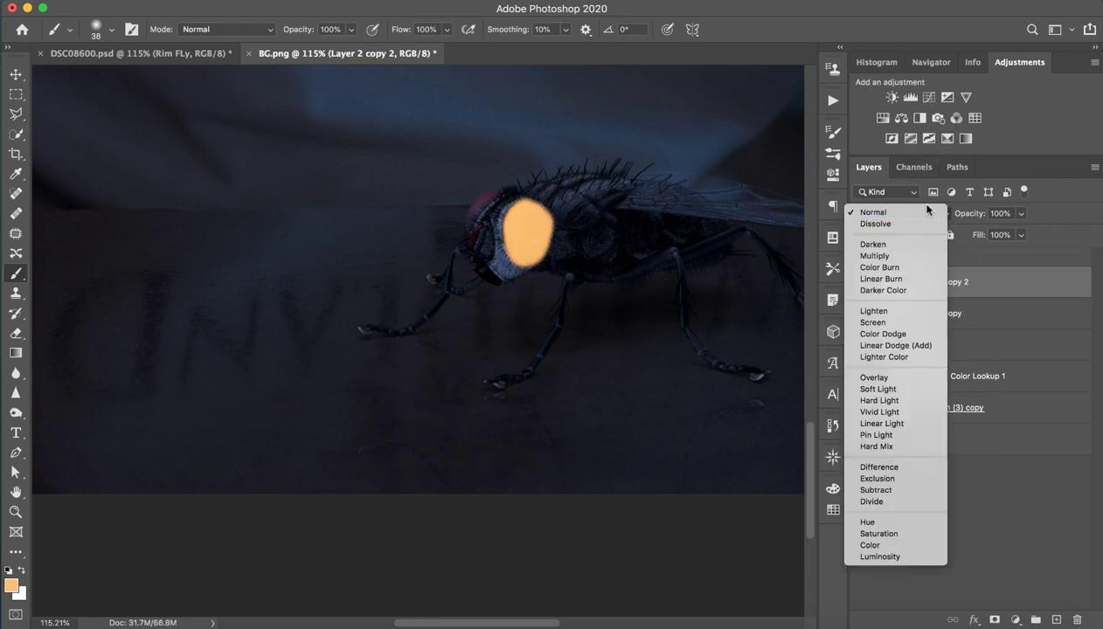
{"action": "left_click", "coordinate": [877, 436]}
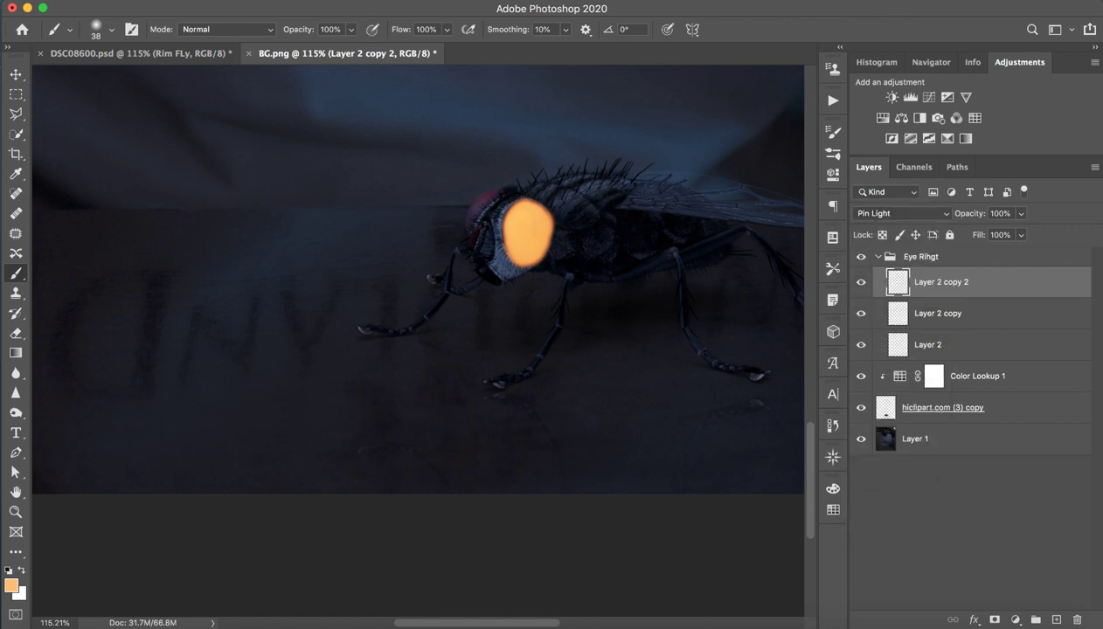
Step: Apply a 50 px Gaussian Blur to the Pin Light copy
{"action": "left_click", "coordinate": [370, 4]}
{"action": "mouse_move", "coordinate": [365, 173]}
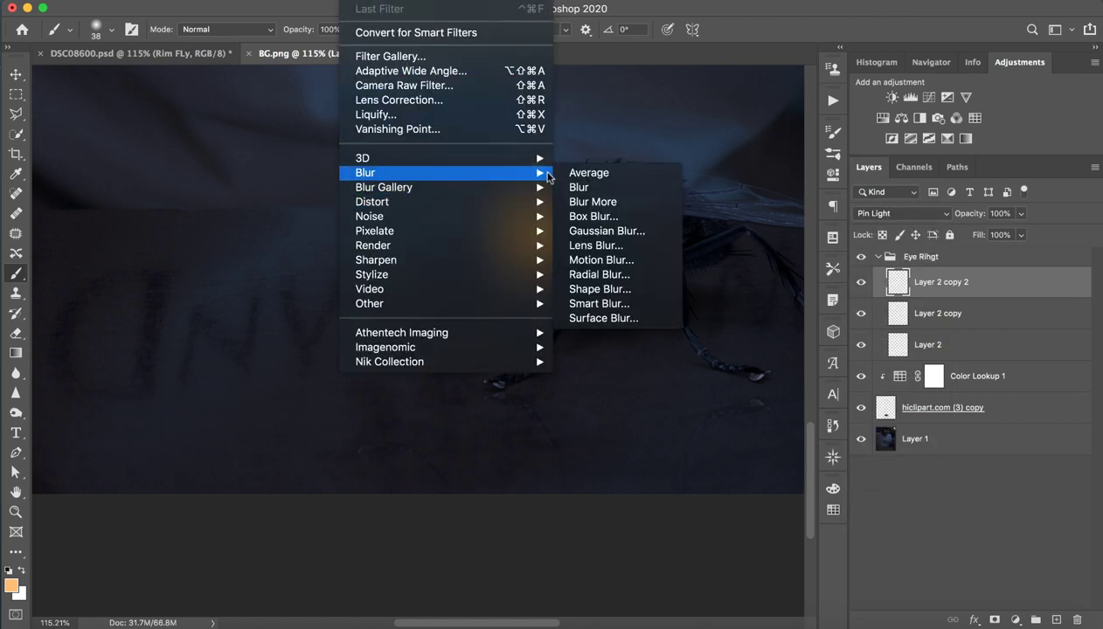
{"action": "left_click", "coordinate": [607, 231]}
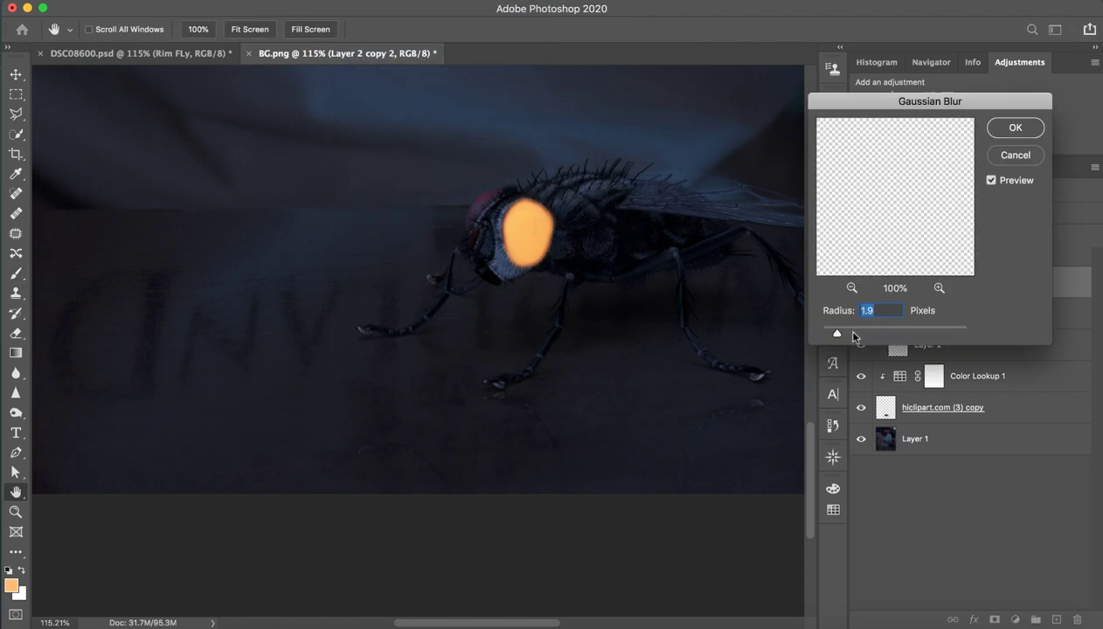
{"action": "left_click_drag", "start_coordinate": [853, 336], "coordinate": [896, 335]}
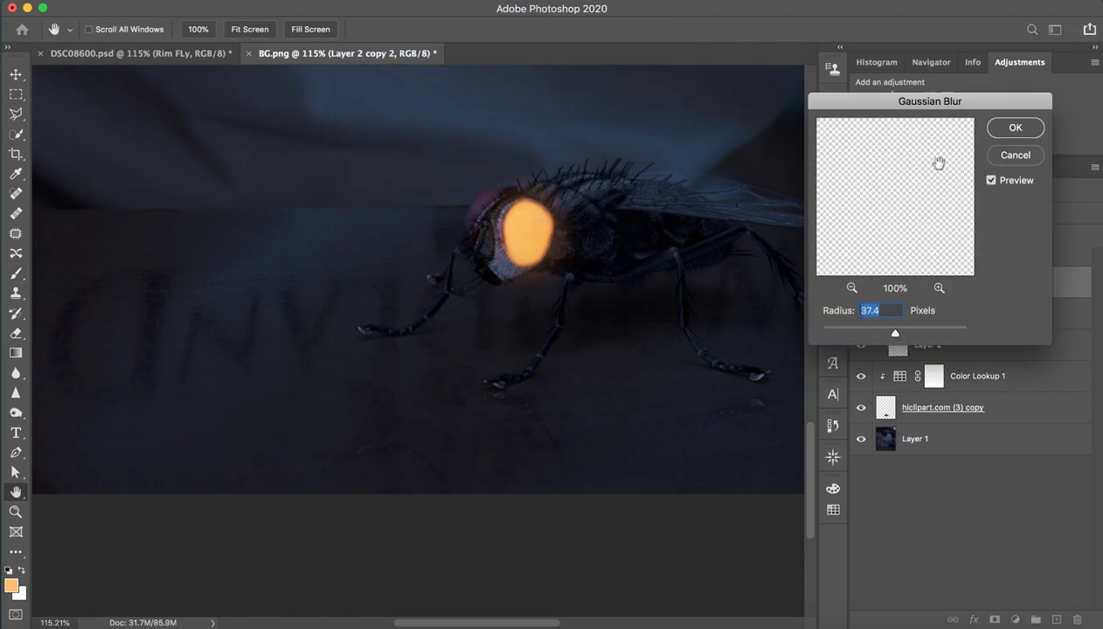
{"action": "type", "text": "50"}
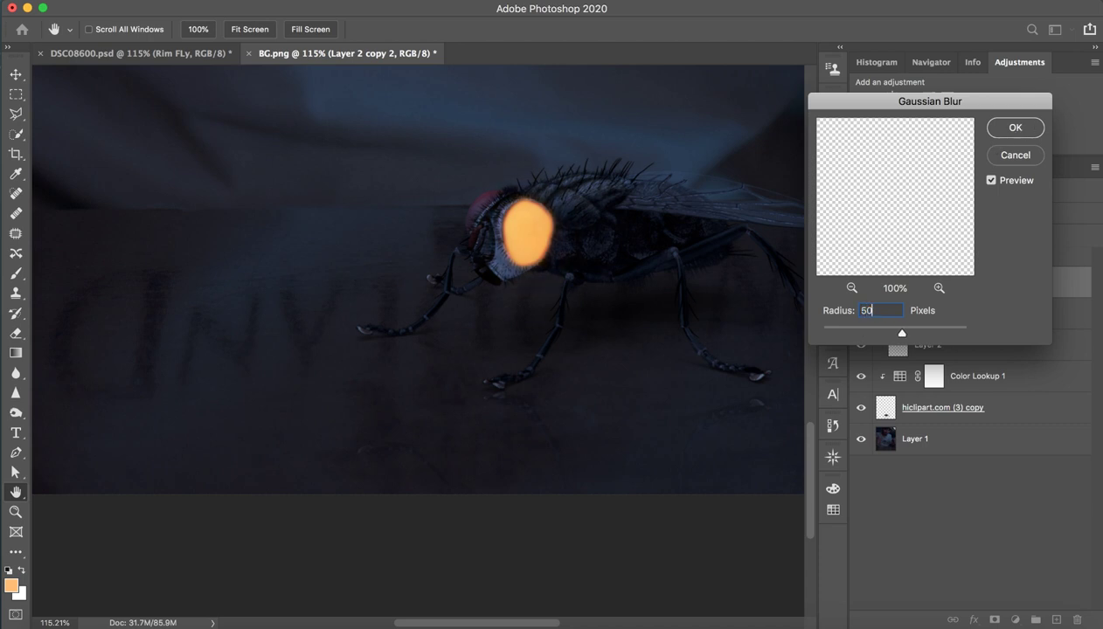
{"action": "key", "text": "Return"}
Step: Add a new layer in the Eye Rihgt group with Vivid Light blending
{"action": "key", "text": "b"}
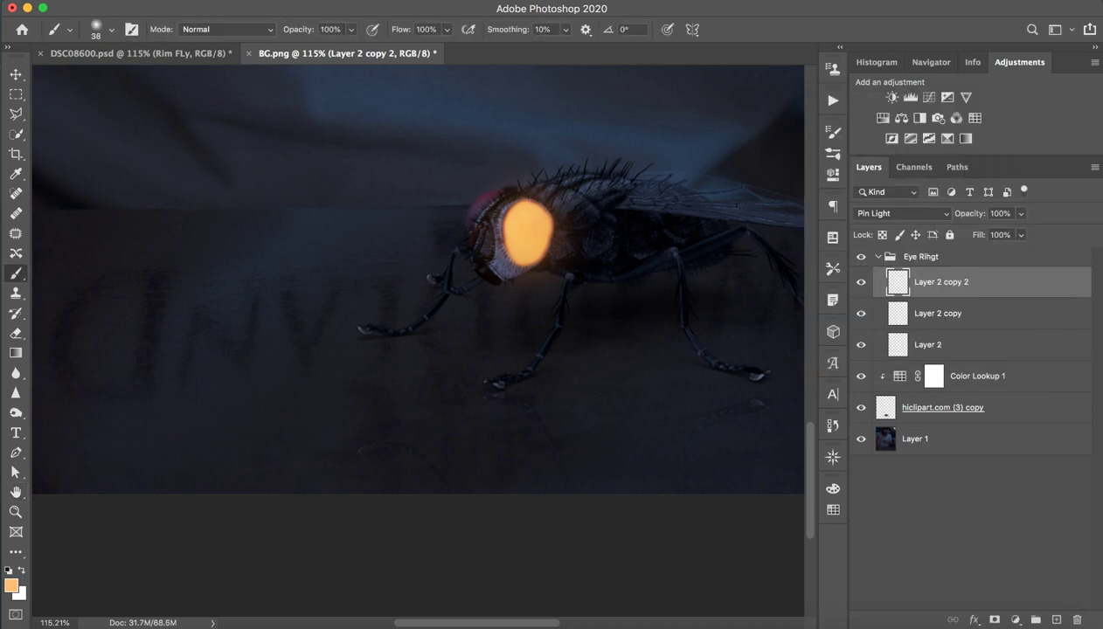
{"action": "left_click", "coordinate": [1056, 620]}
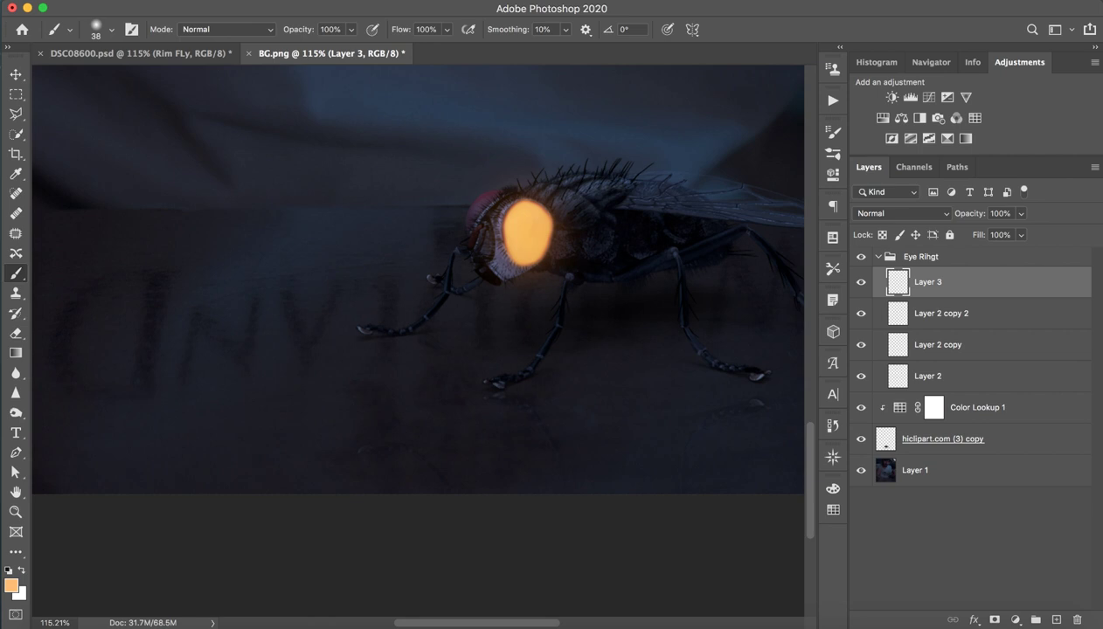
{"action": "left_click", "coordinate": [900, 213]}
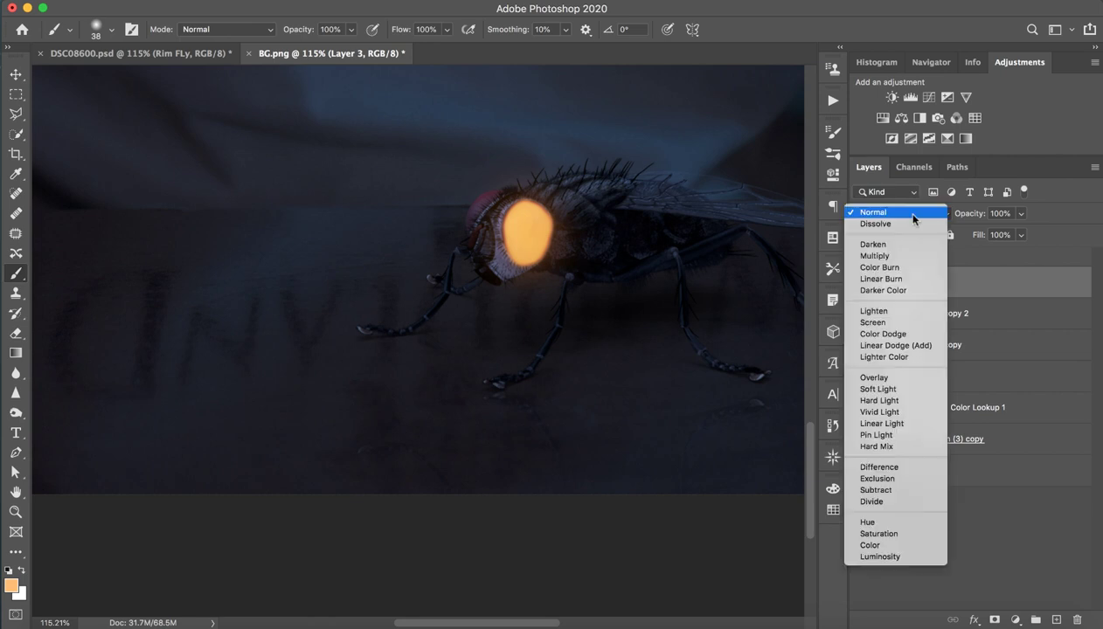
{"action": "left_click", "coordinate": [909, 404]}
Step: Paint an orange-red glow around the fly's eye with a roughly 242 px brush
{"action": "left_click_drag", "start_coordinate": [512, 233], "coordinate": [559, 233]}
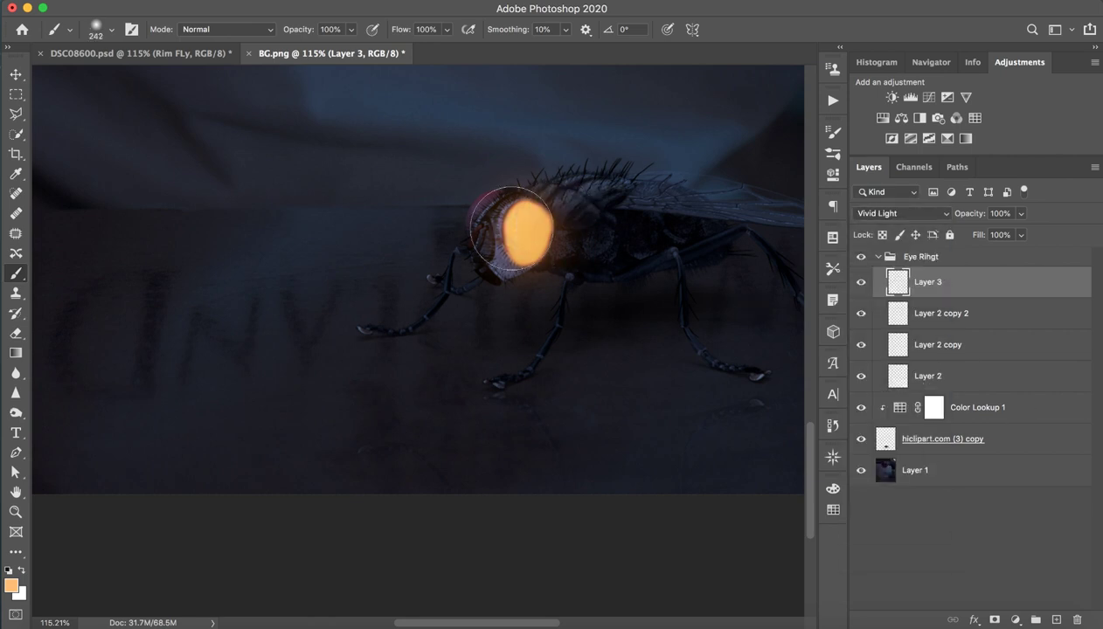
{"action": "right_click", "coordinate": [665, 248]}
{"action": "left_click", "coordinate": [296, 286]}
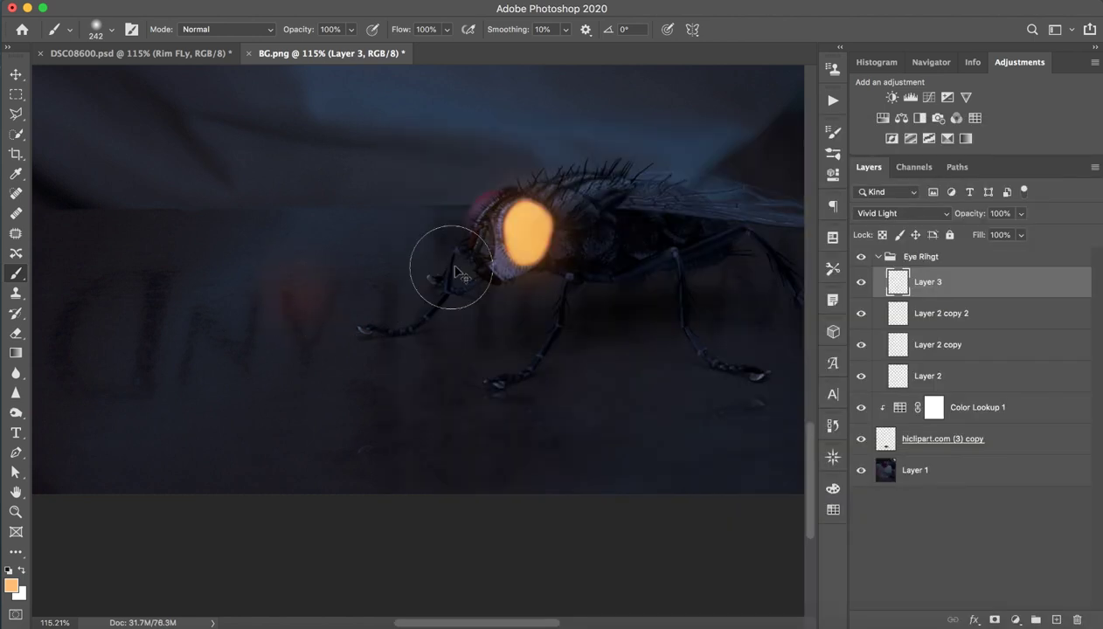
{"action": "mouse_move", "coordinate": [498, 234]}
{"action": "left_mouse_down"}
{"action": "mouse_move", "coordinate": [557, 216]}
{"action": "mouse_move", "coordinate": [532, 234]}
{"action": "left_mouse_up"}
Step: Zoom in to inspect the eye glow and undo a stray stroke below it
{"action": "key", "text": "z"}
{"action": "mouse_move", "coordinate": [572, 266]}
{"action": "left_mouse_down"}
{"action": "mouse_move", "coordinate": [530, 278]}
{"action": "mouse_move", "coordinate": [699, 290]}
{"action": "left_mouse_up"}
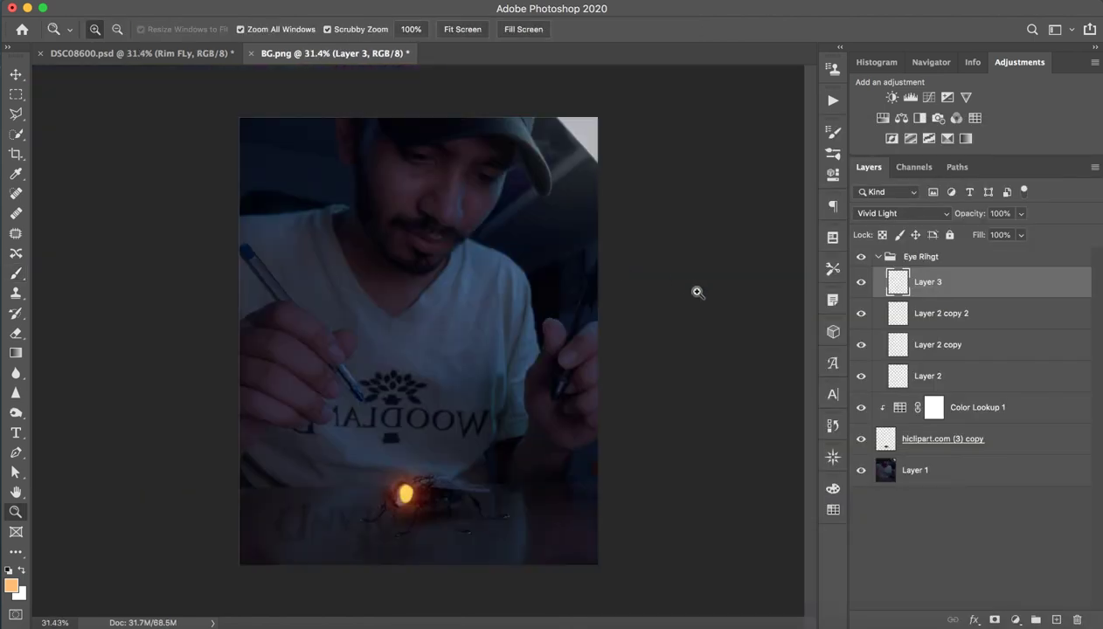
{"action": "mouse_move", "coordinate": [473, 464]}
{"action": "left_mouse_down"}
{"action": "mouse_move", "coordinate": [446, 543]}
{"action": "mouse_move", "coordinate": [554, 365]}
{"action": "mouse_move", "coordinate": [507, 369]}
{"action": "left_mouse_up"}
{"action": "key", "text": "b"}
{"action": "key", "text": "z"}
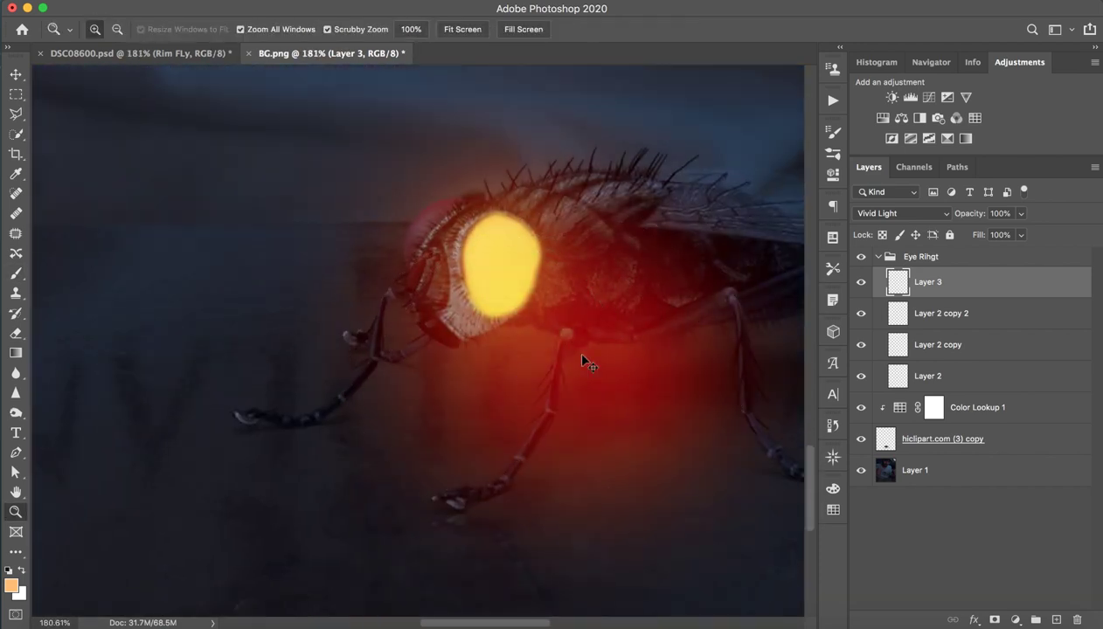
{"action": "key", "text": "ctrl+z"}
{"action": "mouse_move", "coordinate": [640, 318]}
{"action": "left_mouse_down"}
{"action": "mouse_move", "coordinate": [564, 326]}
{"action": "mouse_move", "coordinate": [612, 306]}
{"action": "mouse_move", "coordinate": [712, 306]}
{"action": "left_mouse_up"}
Step: Check the glowing eye against the whole composition, then shrink the brush to 40 px
{"action": "key", "text": "b"}
{"action": "key", "text": "z"}
{"action": "key", "text": "b"}
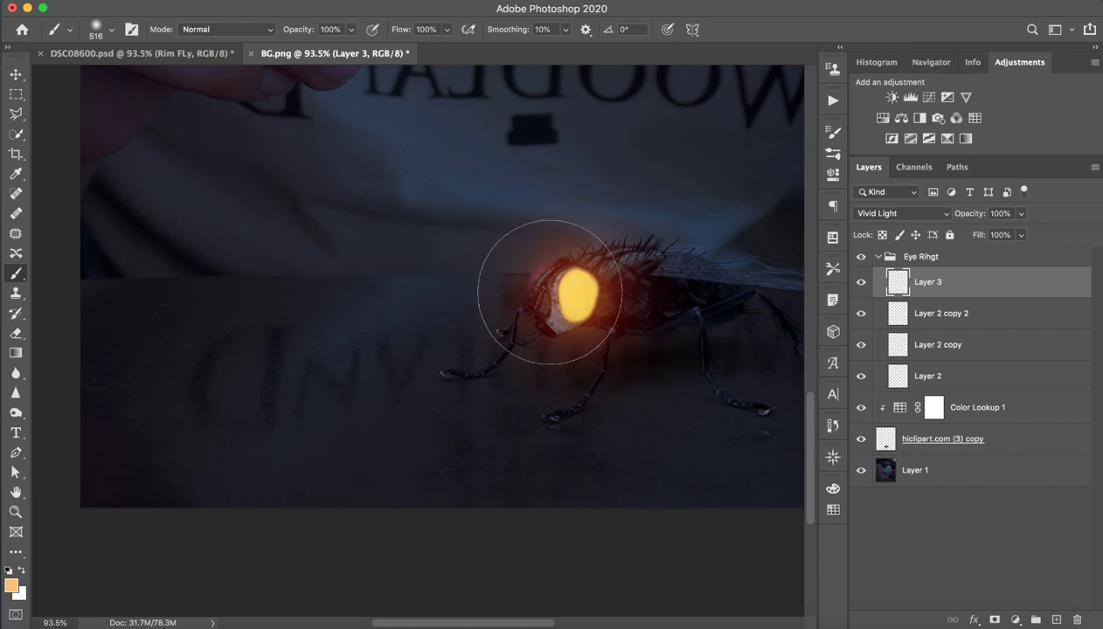
{"action": "key", "text": "z"}
{"action": "left_click_drag", "start_coordinate": [634, 323], "coordinate": [492, 356]}
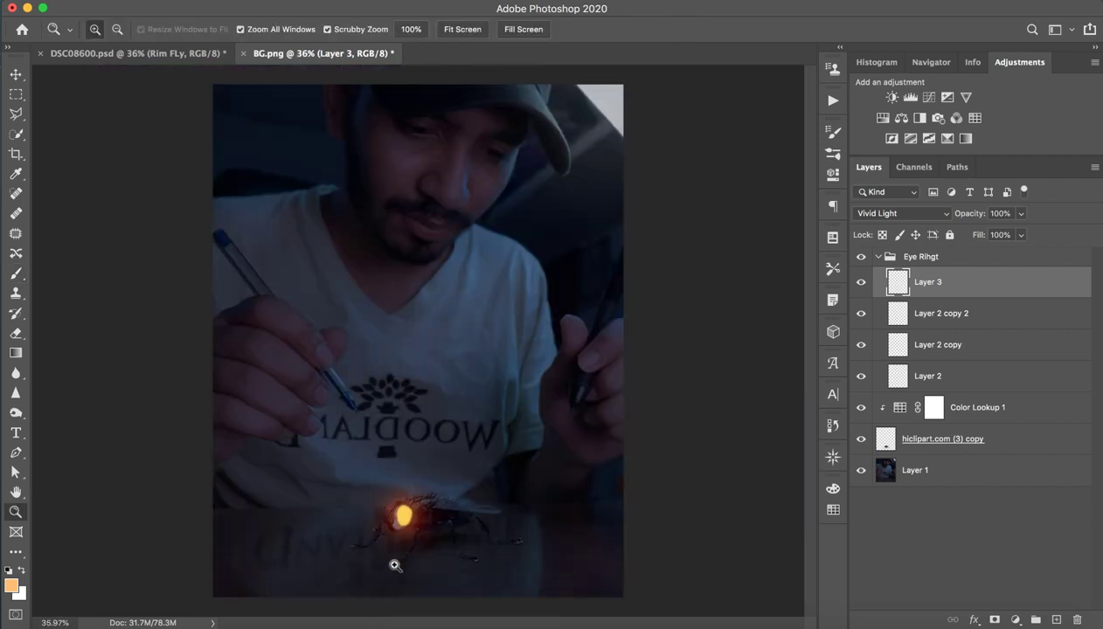
{"action": "left_click_drag", "start_coordinate": [386, 537], "coordinate": [446, 535]}
{"action": "left_click_drag", "start_coordinate": [407, 492], "coordinate": [525, 489]}
{"action": "key", "text": "b"}
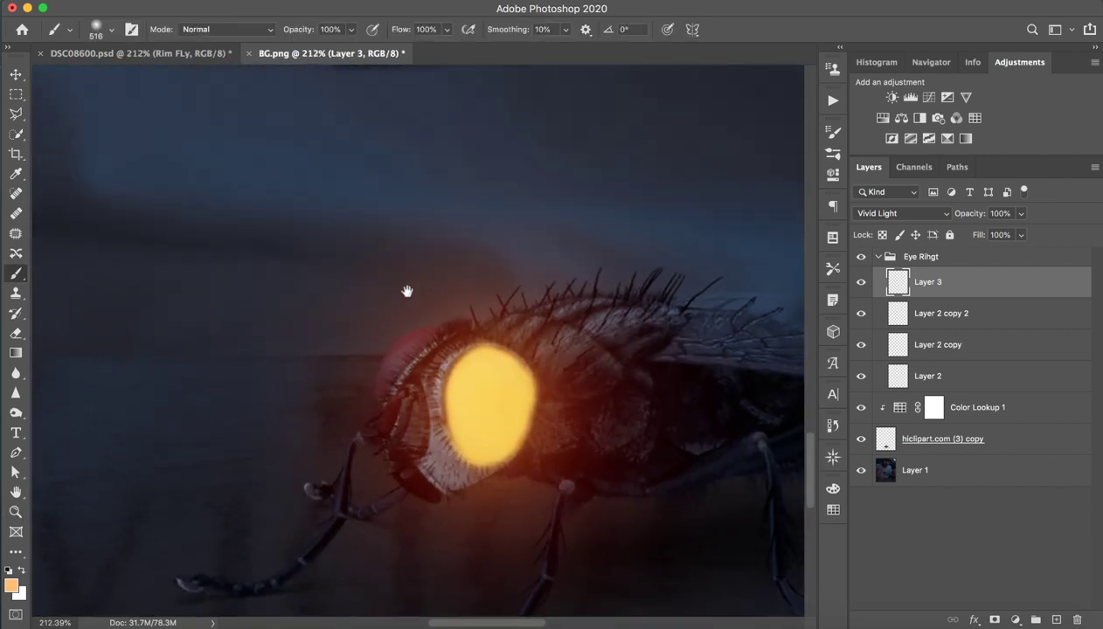
{"action": "left_click_drag", "start_coordinate": [566, 323], "coordinate": [311, 341]}
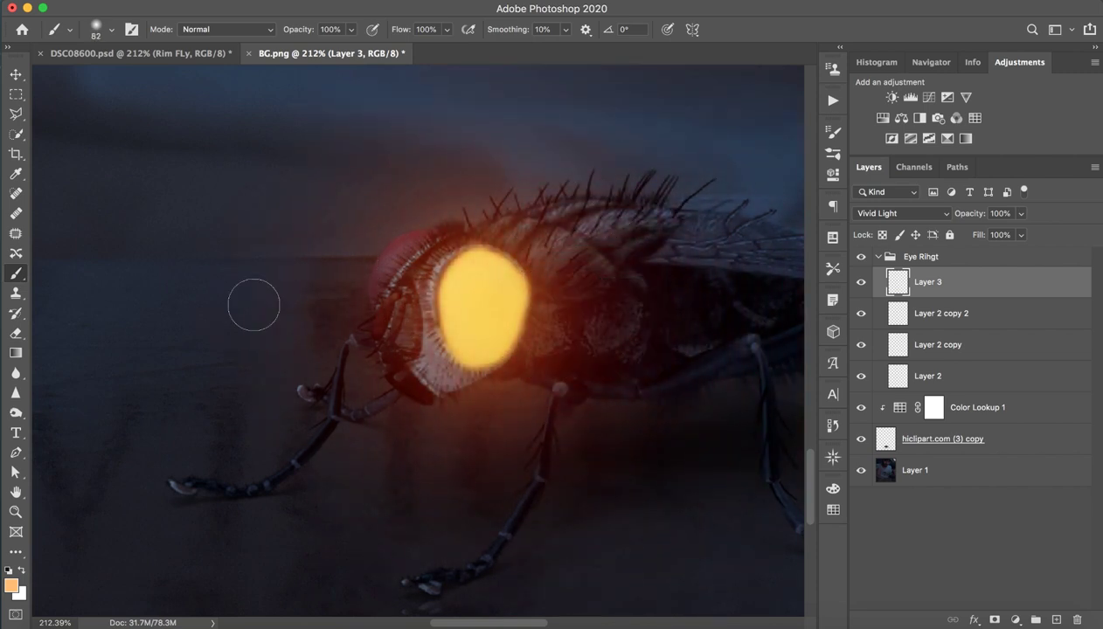
{"action": "left_click_drag", "start_coordinate": [573, 382], "coordinate": [549, 381]}
Step: Add Layer 4 above the Eye Rihgt group and collapse the group
{"action": "left_click", "coordinate": [1056, 620]}
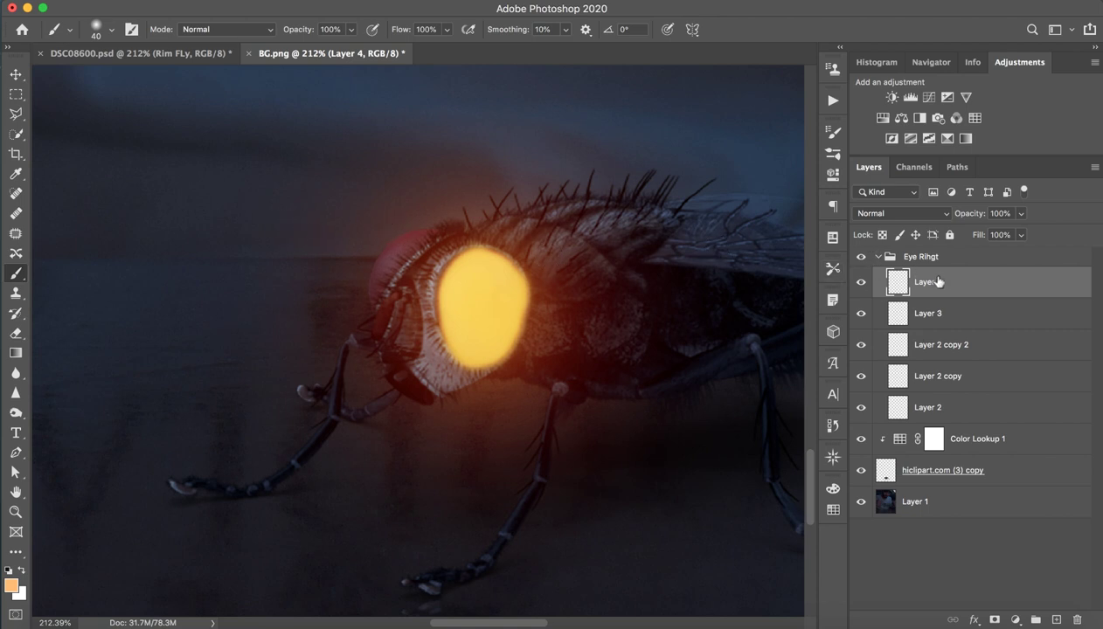
{"action": "left_click_drag", "start_coordinate": [938, 281], "coordinate": [928, 248]}
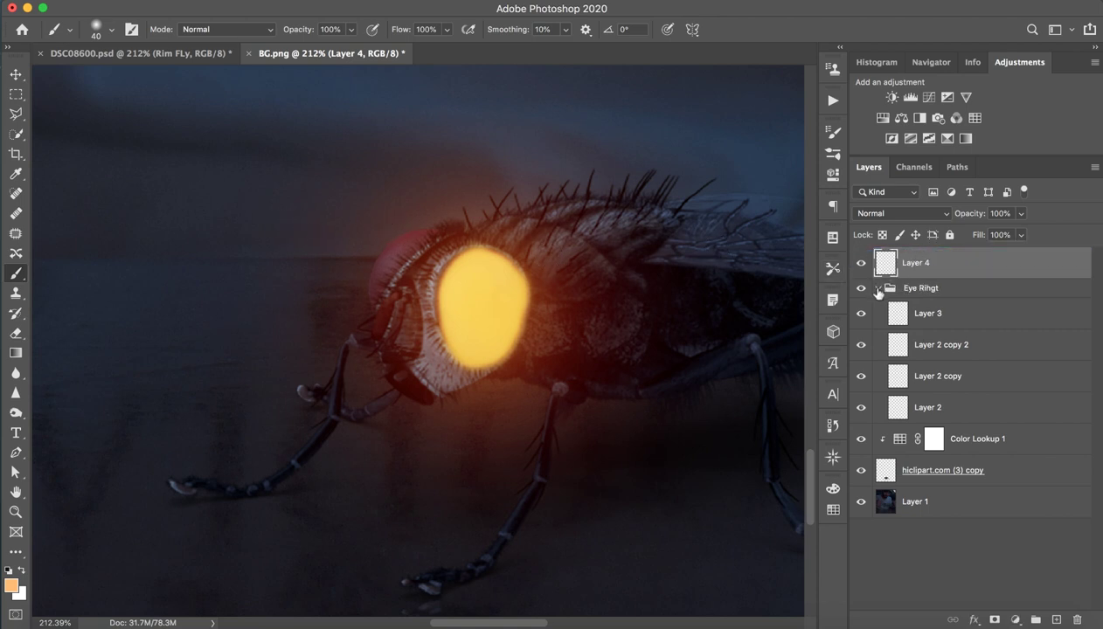
{"action": "left_click", "coordinate": [879, 288]}
Step: Turn on the Rim FLy glow and Over Glow fly layers in DSC08600.psd, then go back to BG.png
{"action": "left_click", "coordinate": [140, 53]}
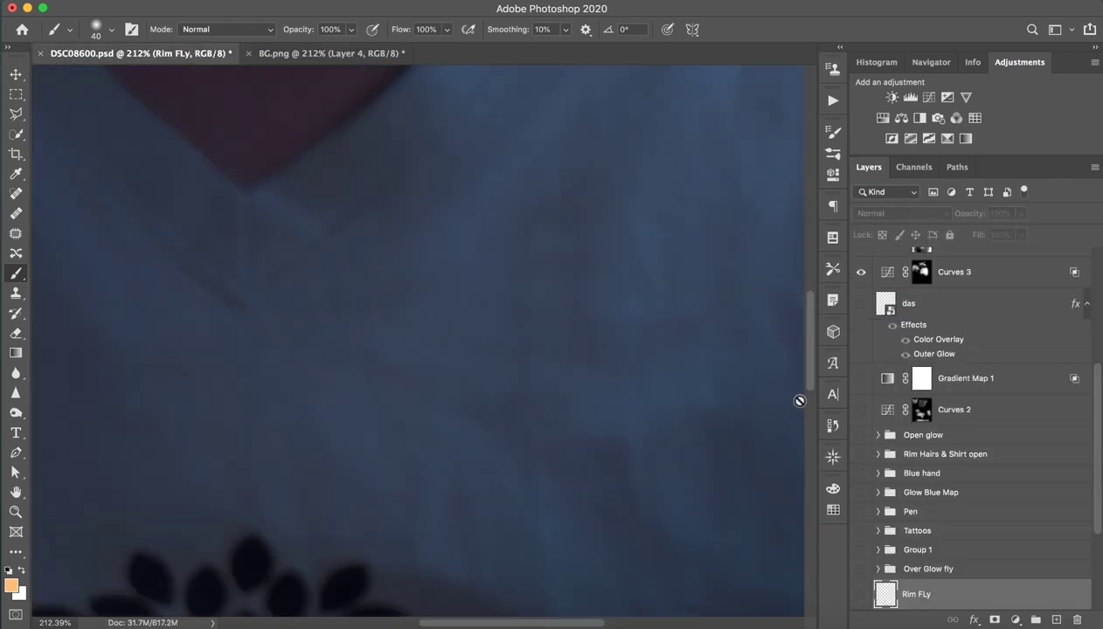
{"action": "scroll", "coordinate": [581, 399], "scroll_direction": "down", "scroll_amount": 3}
{"action": "scroll", "coordinate": [598, 394], "scroll_direction": "down", "scroll_amount": 3}
{"action": "scroll", "coordinate": [600, 406], "scroll_direction": "down", "scroll_amount": 3}
{"action": "scroll", "coordinate": [601, 406], "scroll_direction": "down", "scroll_amount": 3}
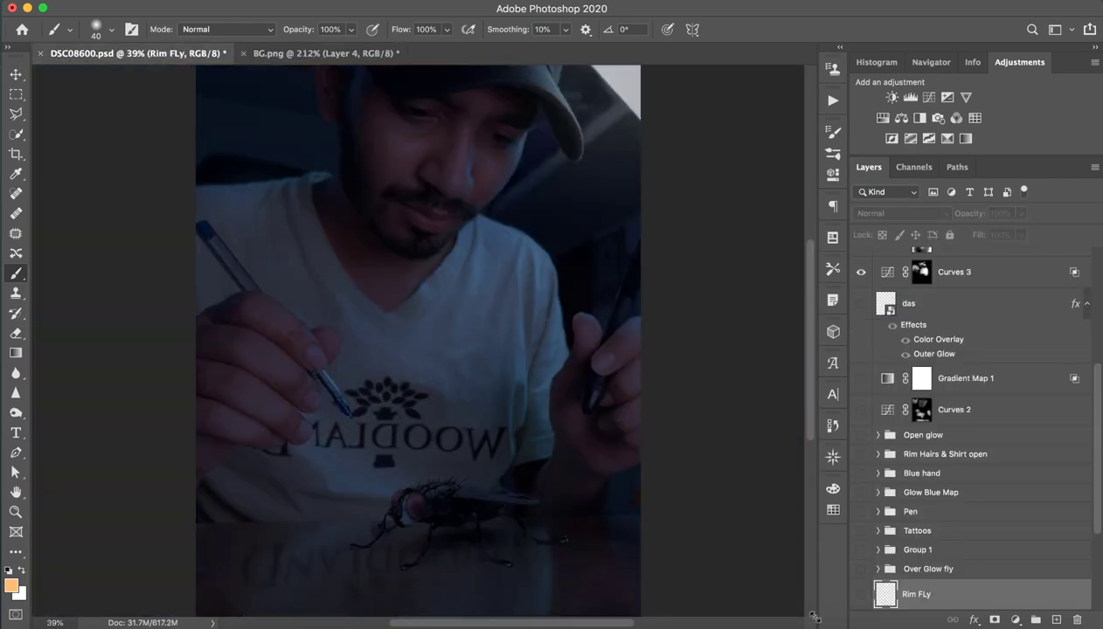
{"action": "scroll", "coordinate": [931, 564], "scroll_direction": "down", "scroll_amount": 4}
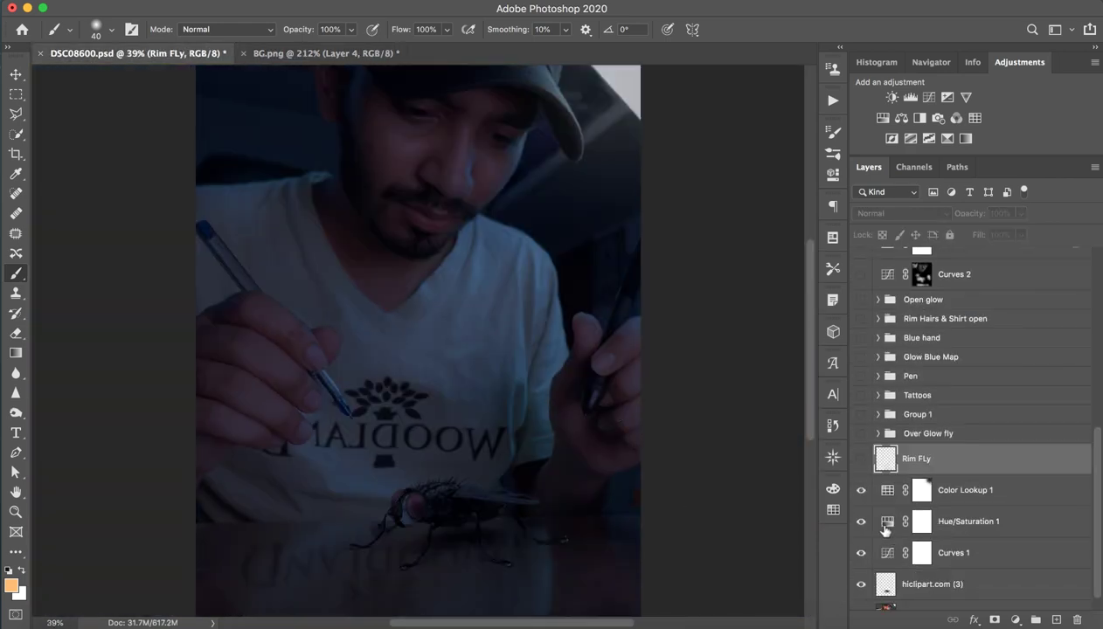
{"action": "left_click", "coordinate": [862, 460]}
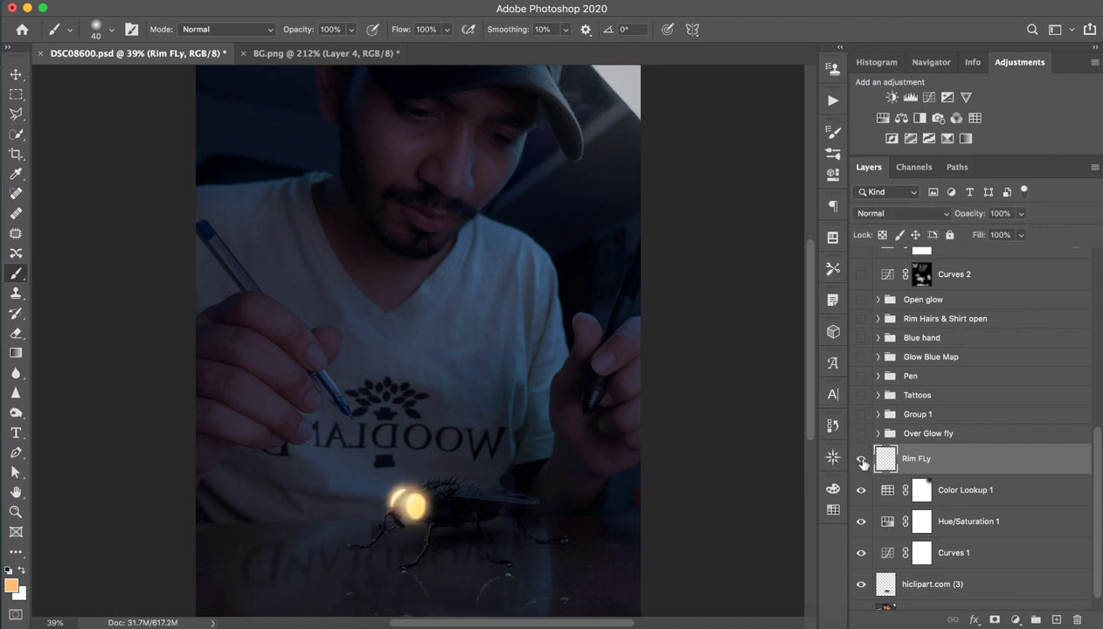
{"action": "scroll", "coordinate": [864, 461], "scroll_direction": "down", "scroll_amount": 1}
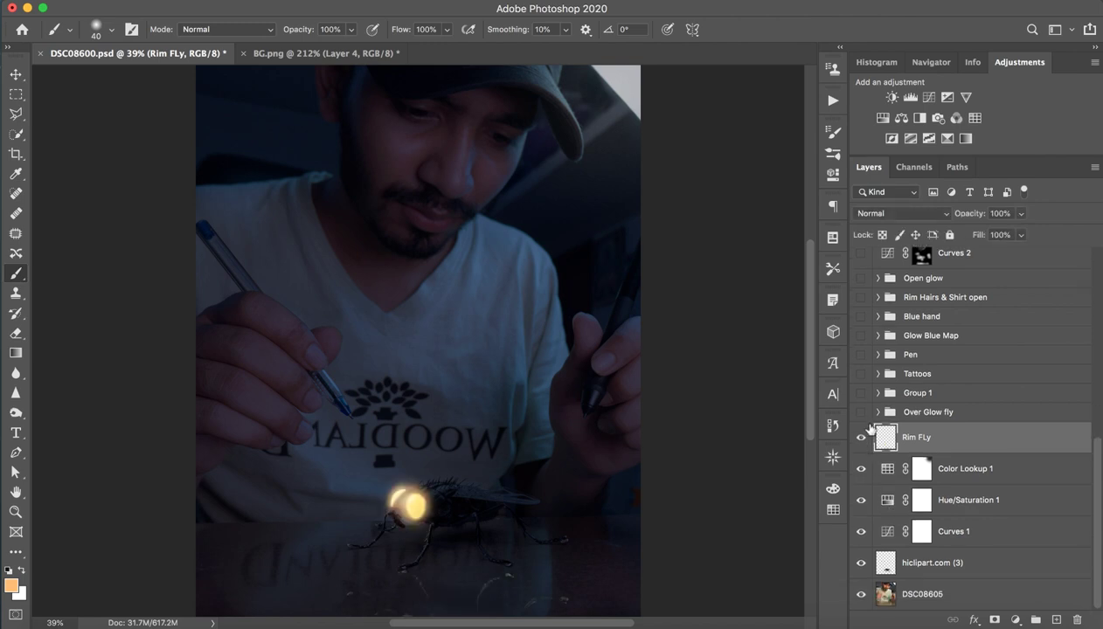
{"action": "left_click", "coordinate": [863, 413]}
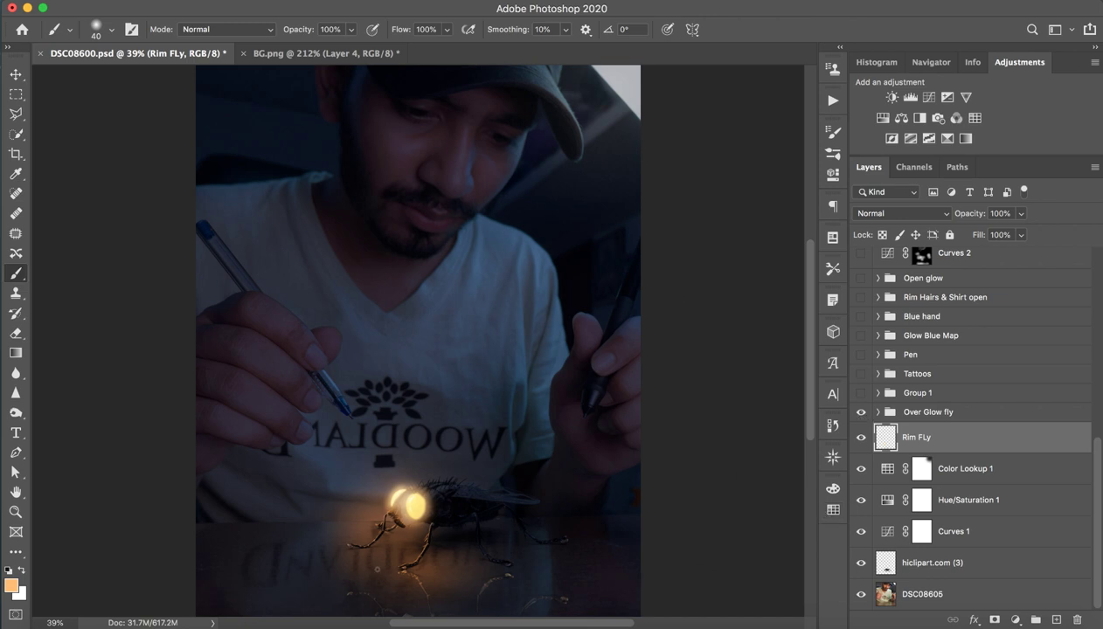
{"action": "left_click", "coordinate": [324, 53]}
Step: Zoom in on the fly's legs and shrink the brush to 8 px
{"action": "key", "text": "z"}
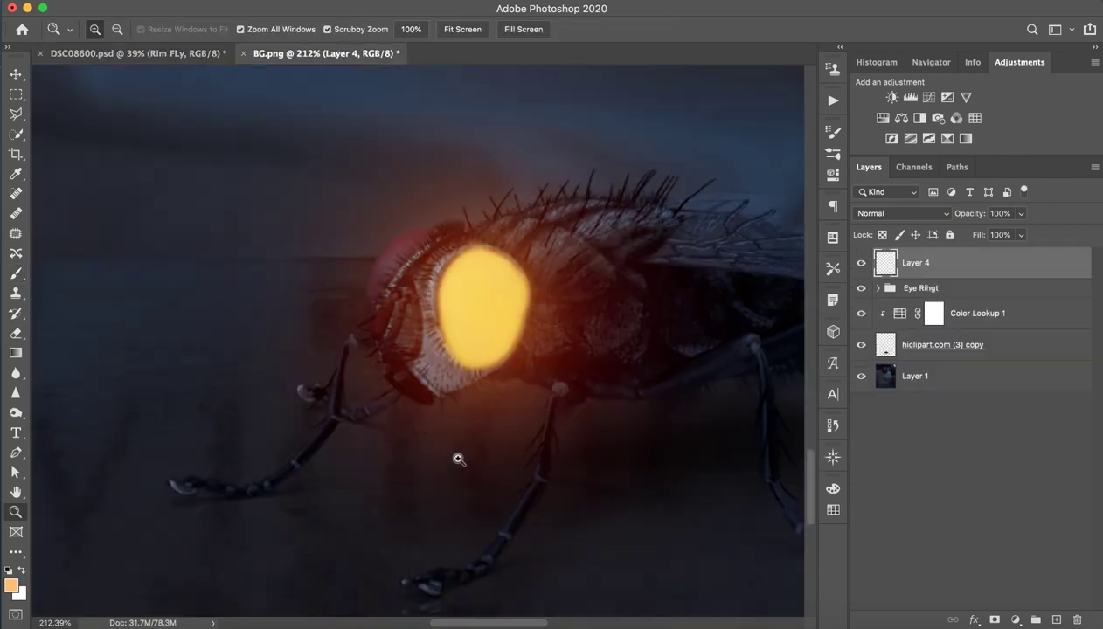
{"action": "left_click_drag", "start_coordinate": [458, 461], "coordinate": [539, 435]}
{"action": "scroll", "coordinate": [537, 428], "scroll_direction": "down", "scroll_amount": 5}
{"action": "key", "text": "b"}
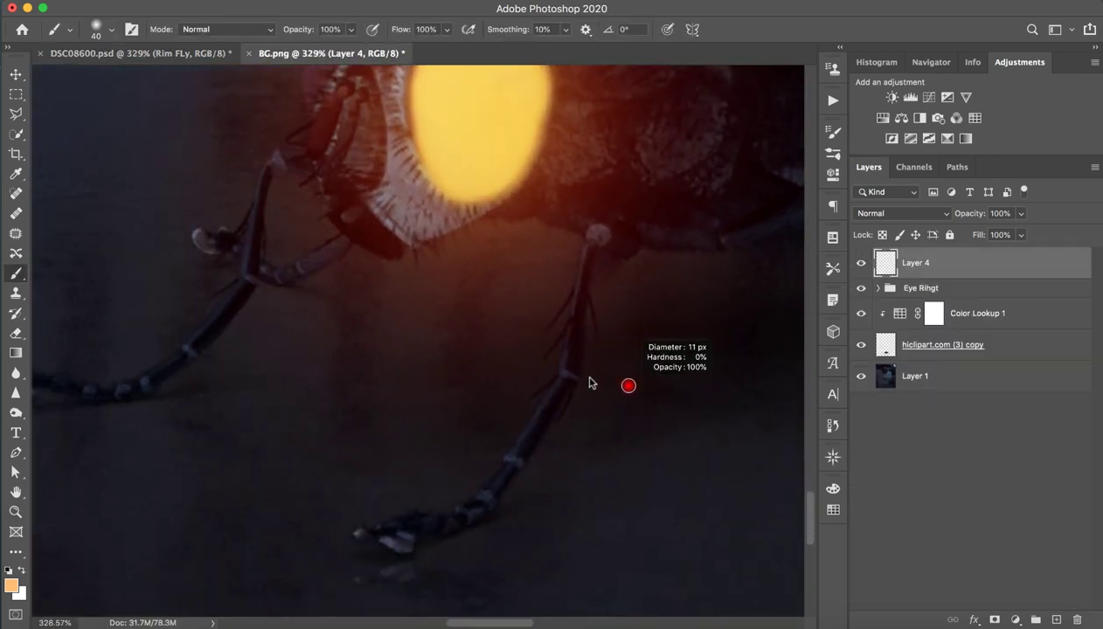
{"action": "left_click_drag", "start_coordinate": [586, 382], "coordinate": [582, 382]}
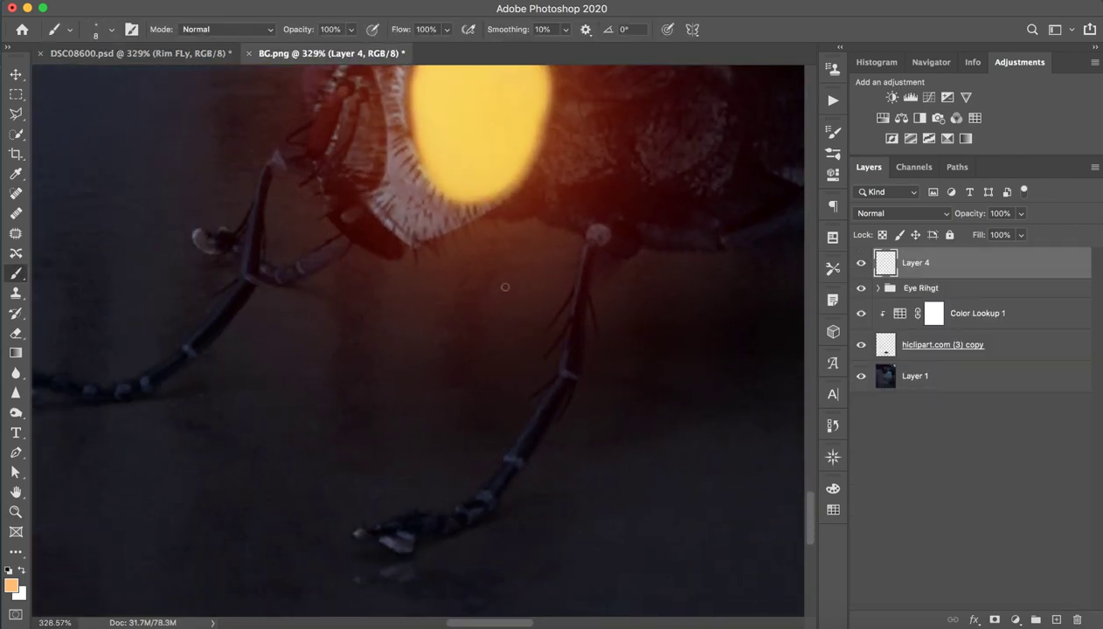
{"action": "mouse_move", "coordinate": [593, 227]}
{"action": "left_mouse_down"}
{"action": "mouse_move", "coordinate": [569, 347]}
{"action": "mouse_move", "coordinate": [472, 498]}
{"action": "left_mouse_up"}
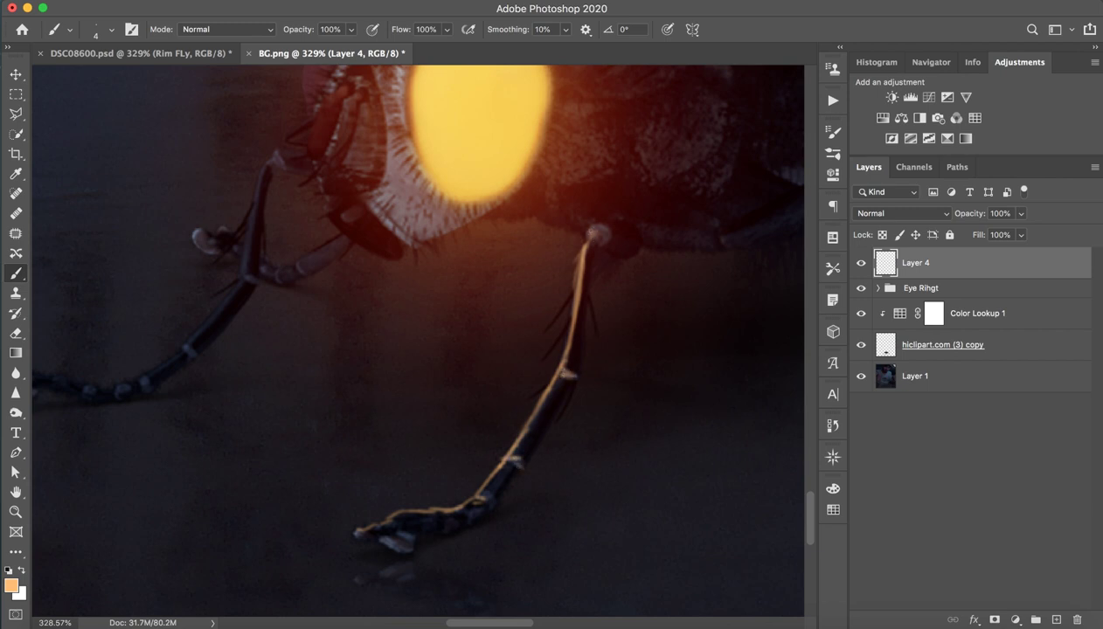
Step: Paint thin orange rim strokes along the eye's right and left edges
{"action": "scroll", "coordinate": [454, 280], "scroll_direction": "up", "scroll_amount": 5}
{"action": "scroll", "coordinate": [455, 280], "scroll_direction": "right", "scroll_amount": 2}
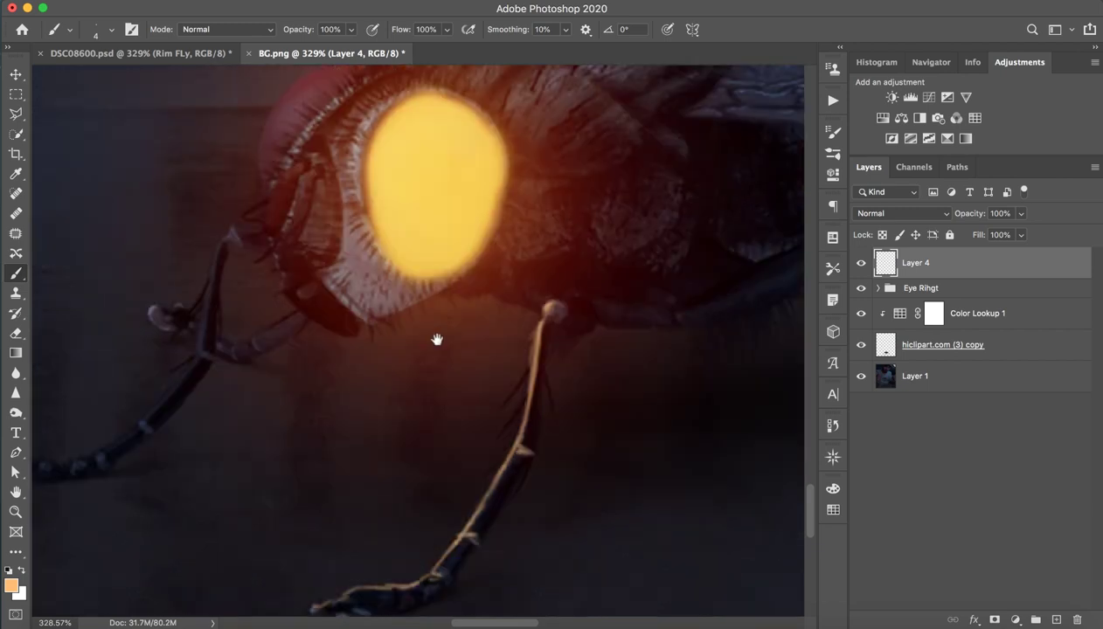
{"action": "left_click_drag", "start_coordinate": [486, 187], "coordinate": [503, 146]}
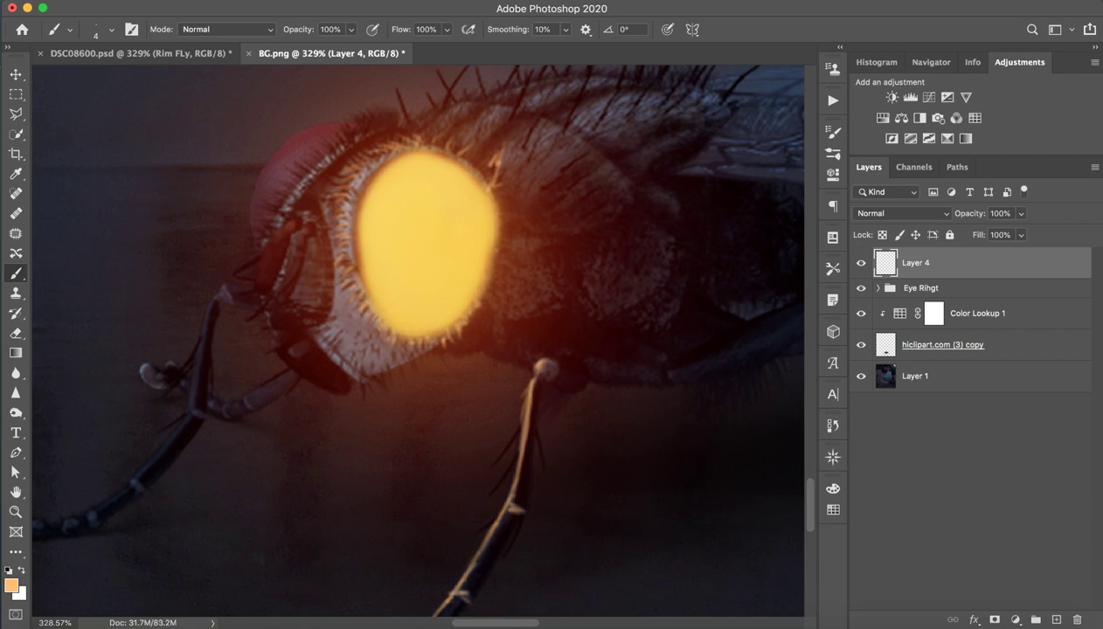
{"action": "scroll", "coordinate": [485, 303], "scroll_direction": "left", "scroll_amount": 5}
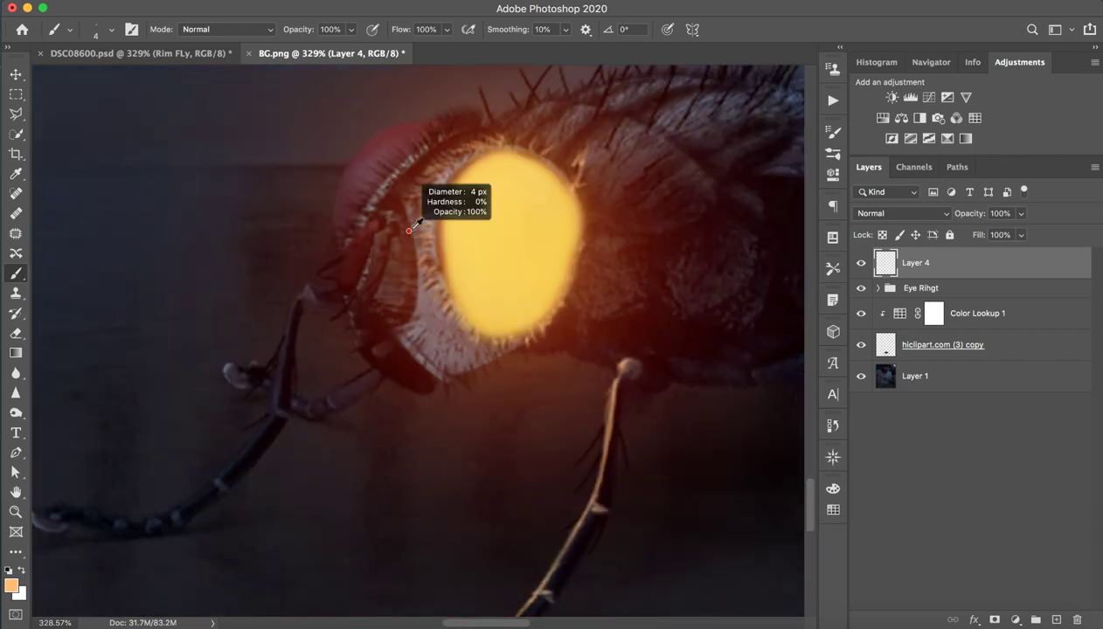
{"action": "left_click_drag", "start_coordinate": [404, 214], "coordinate": [402, 301]}
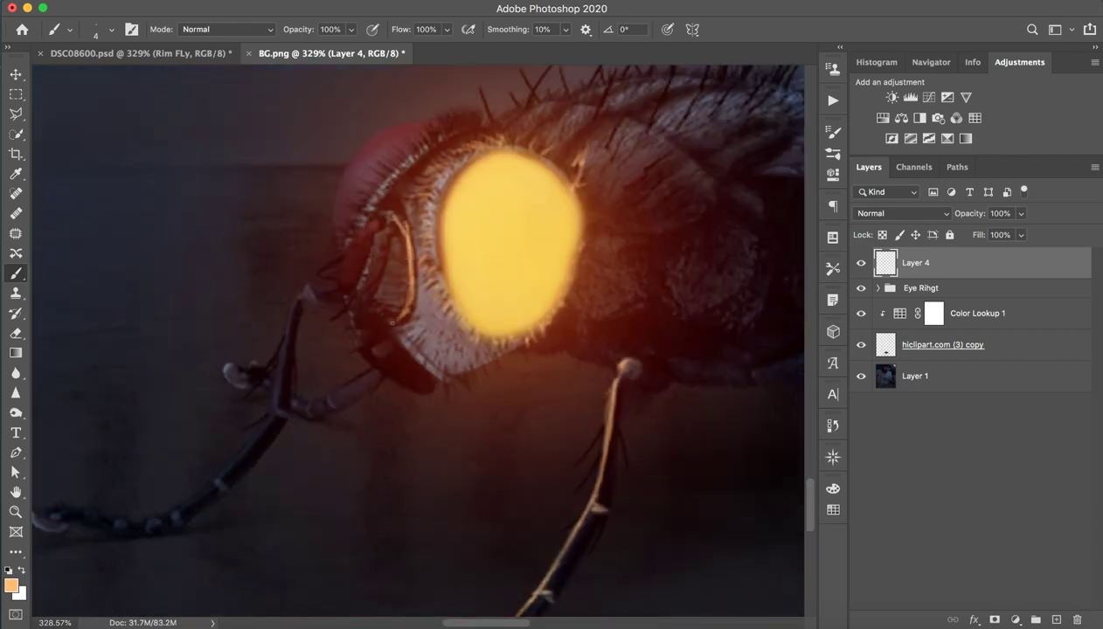
{"action": "mouse_move", "coordinate": [388, 286]}
{"action": "left_mouse_down"}
{"action": "mouse_move", "coordinate": [390, 244]}
{"action": "mouse_move", "coordinate": [374, 233]}
{"action": "left_mouse_up"}
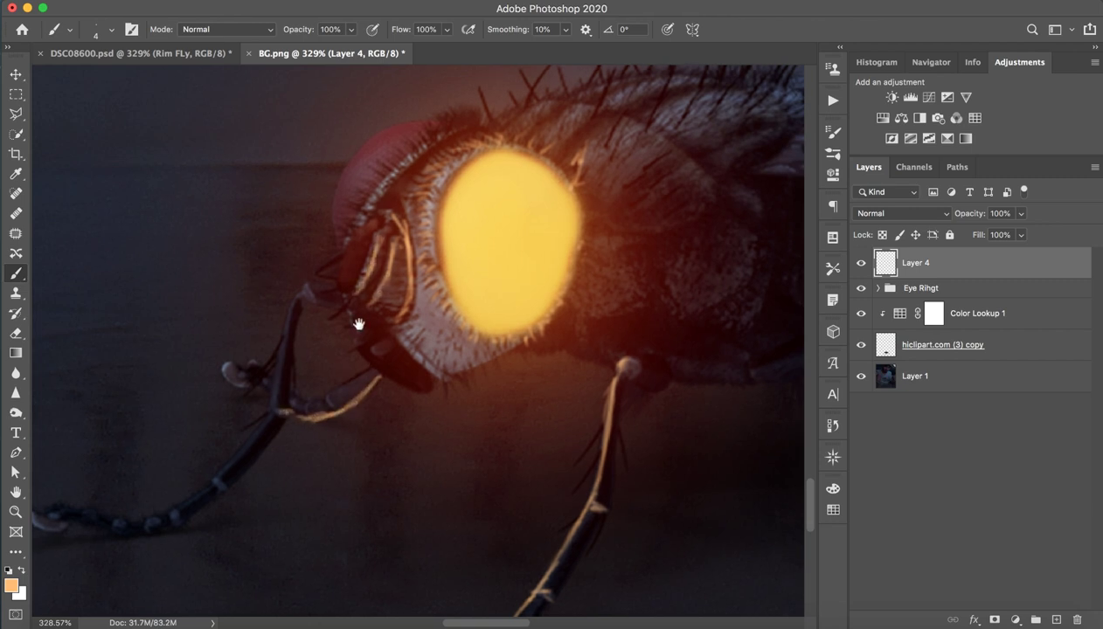
Step: Paint an orange rim light along the fly's left leg
{"action": "scroll", "coordinate": [377, 282], "scroll_direction": "down", "scroll_amount": 4}
{"action": "scroll", "coordinate": [377, 281], "scroll_direction": "left", "scroll_amount": 2}
{"action": "left_click_drag", "start_coordinate": [357, 268], "coordinate": [215, 355]}
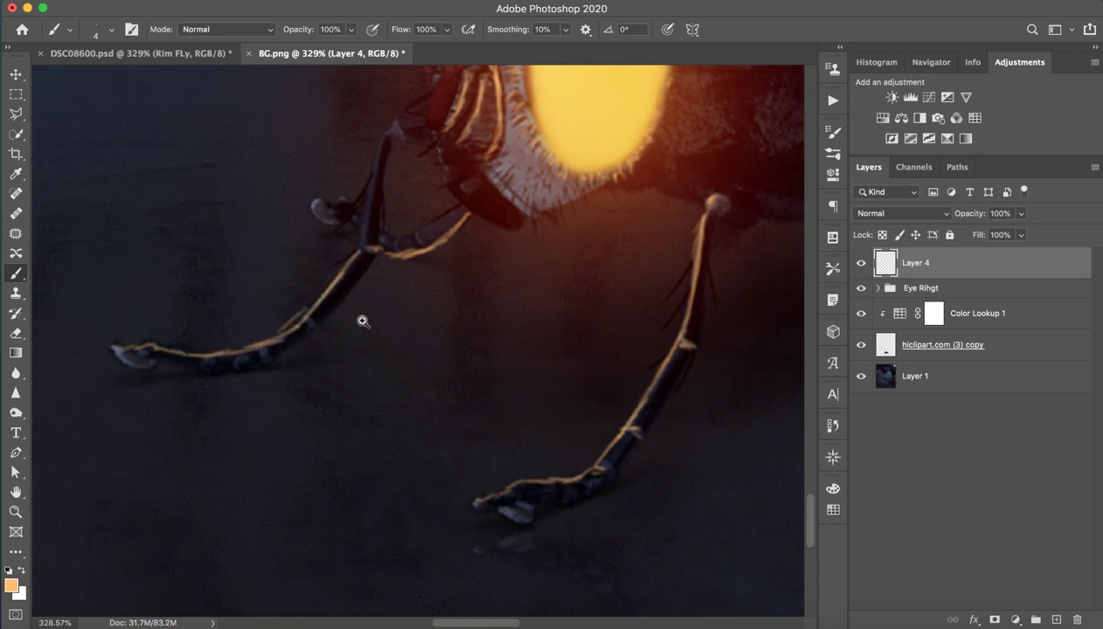
{"action": "scroll", "coordinate": [362, 322], "scroll_direction": "down", "scroll_amount": 5, "text": "alt"}
{"action": "scroll", "coordinate": [364, 297], "scroll_direction": "down", "scroll_amount": 3, "text": "alt"}
Step: Review the fly's eye at different zooms and compare it with DSC08600.psd
{"action": "key", "text": "z"}
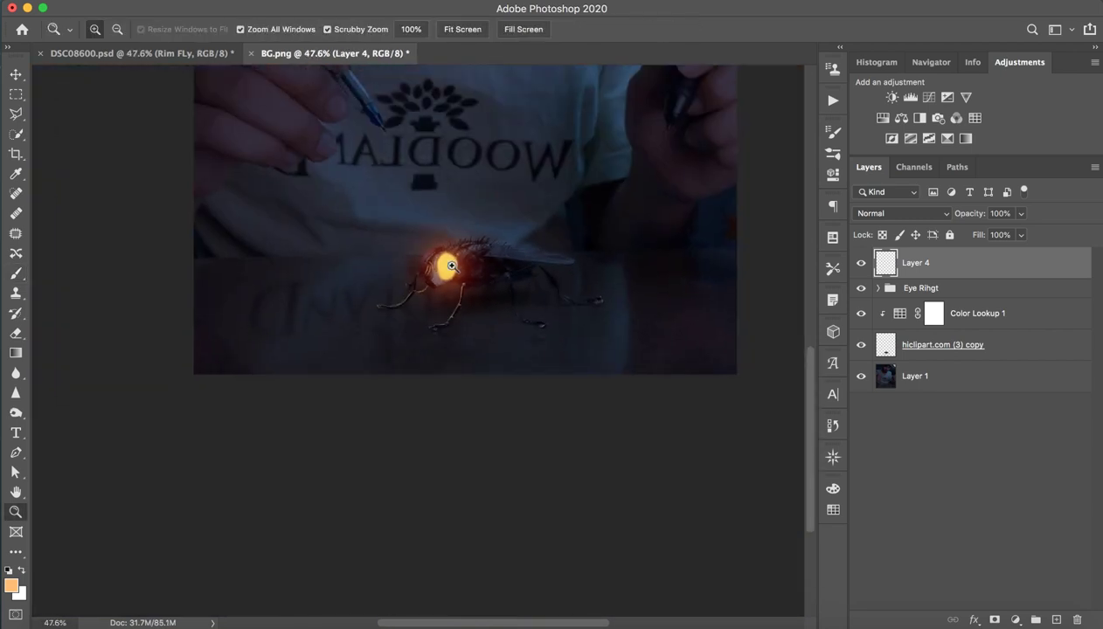
{"action": "left_click_drag", "start_coordinate": [451, 266], "coordinate": [542, 221]}
{"action": "key", "text": "b"}
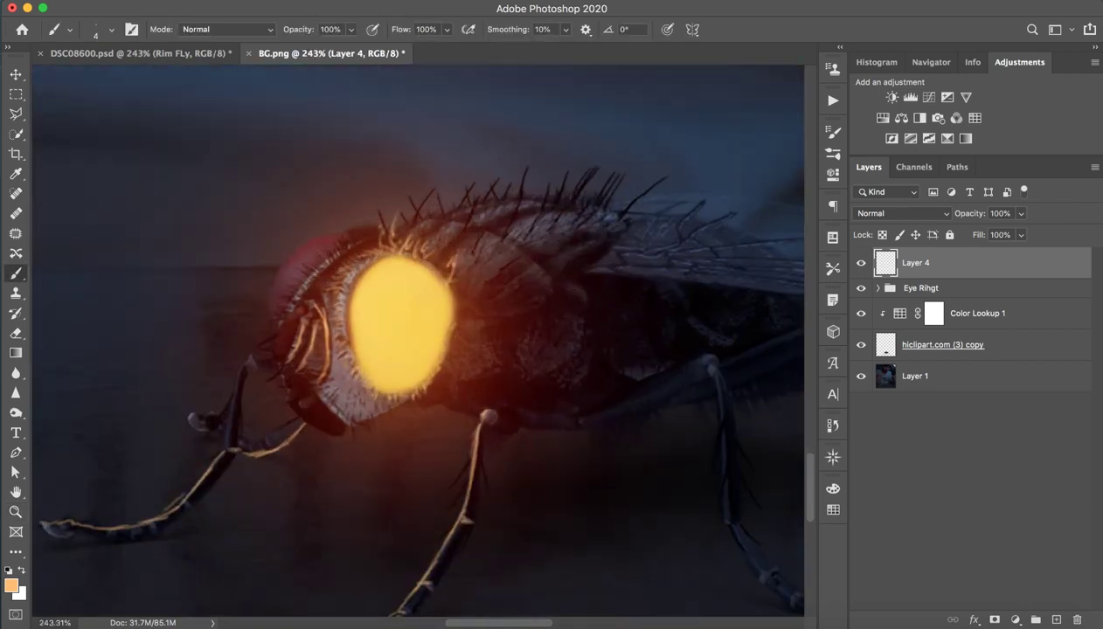
{"action": "key", "text": "z"}
{"action": "scroll", "coordinate": [419, 253], "scroll_direction": "down", "scroll_amount": 5, "text": "alt"}
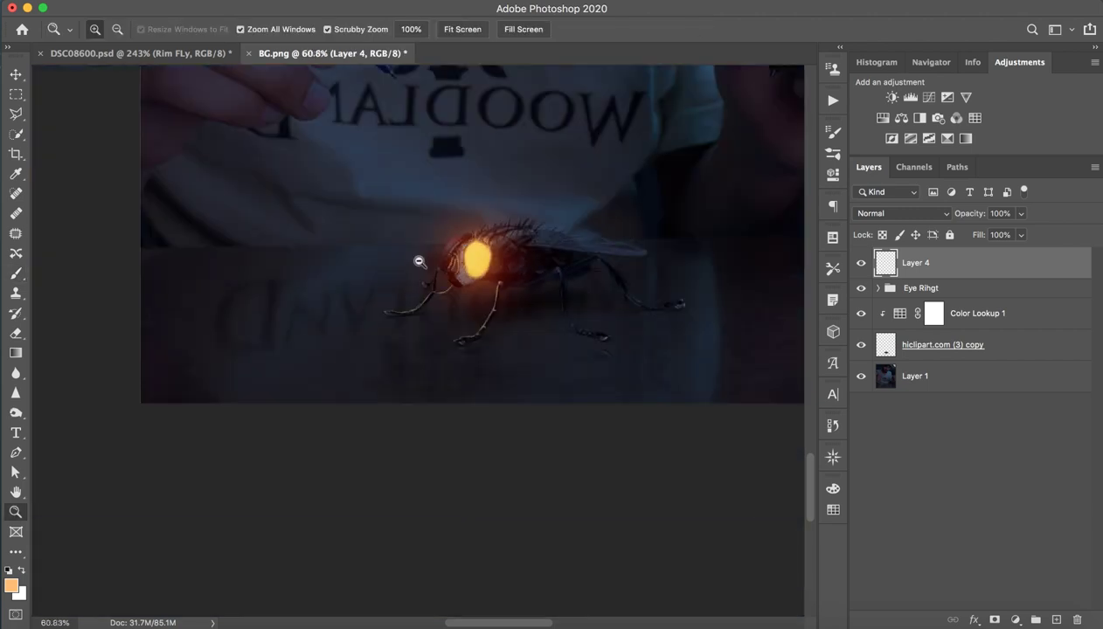
{"action": "scroll", "coordinate": [566, 239], "scroll_direction": "down", "scroll_amount": 2, "text": "alt"}
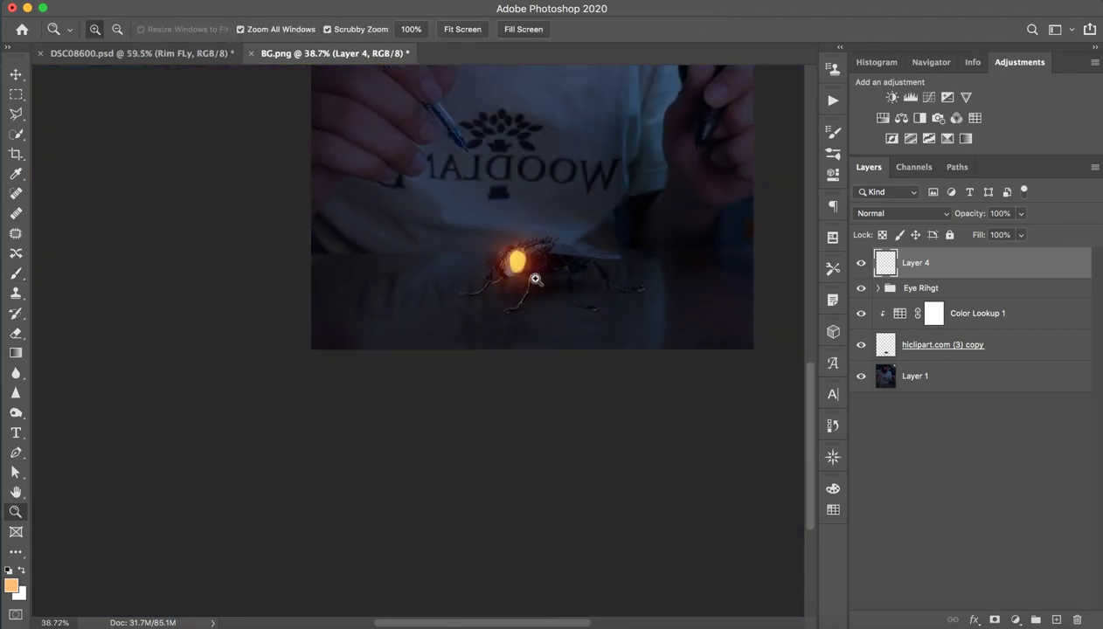
{"action": "scroll", "coordinate": [534, 278], "scroll_direction": "down", "scroll_amount": 2, "text": "alt"}
{"action": "scroll", "coordinate": [389, 438], "scroll_direction": "up", "scroll_amount": 2, "text": "alt"}
{"action": "scroll", "coordinate": [451, 473], "scroll_direction": "up", "scroll_amount": 1, "text": "alt"}
{"action": "scroll", "coordinate": [434, 484], "scroll_direction": "down", "scroll_amount": 1, "text": "alt"}
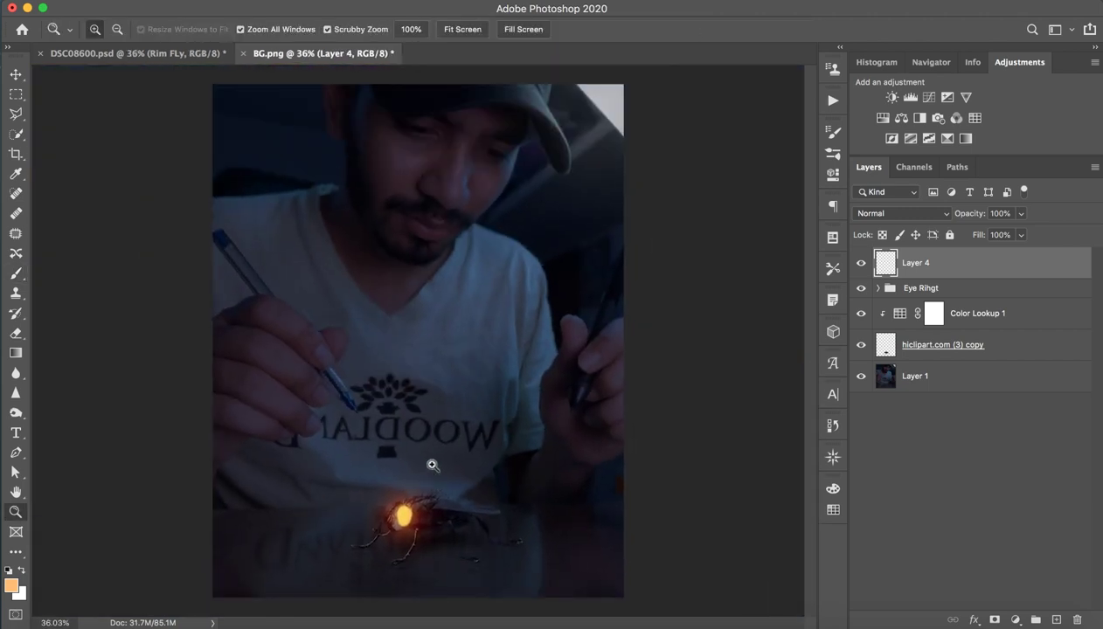
{"action": "key", "text": "b"}
{"action": "left_click", "coordinate": [194, 54]}
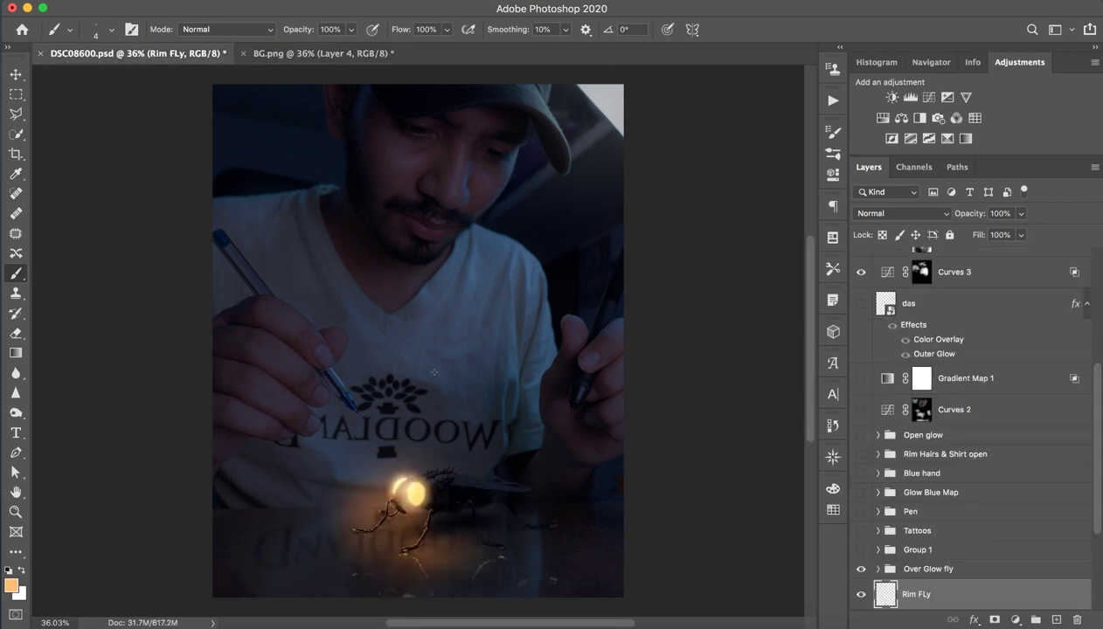
{"action": "key", "text": "ctrl+Tab"}
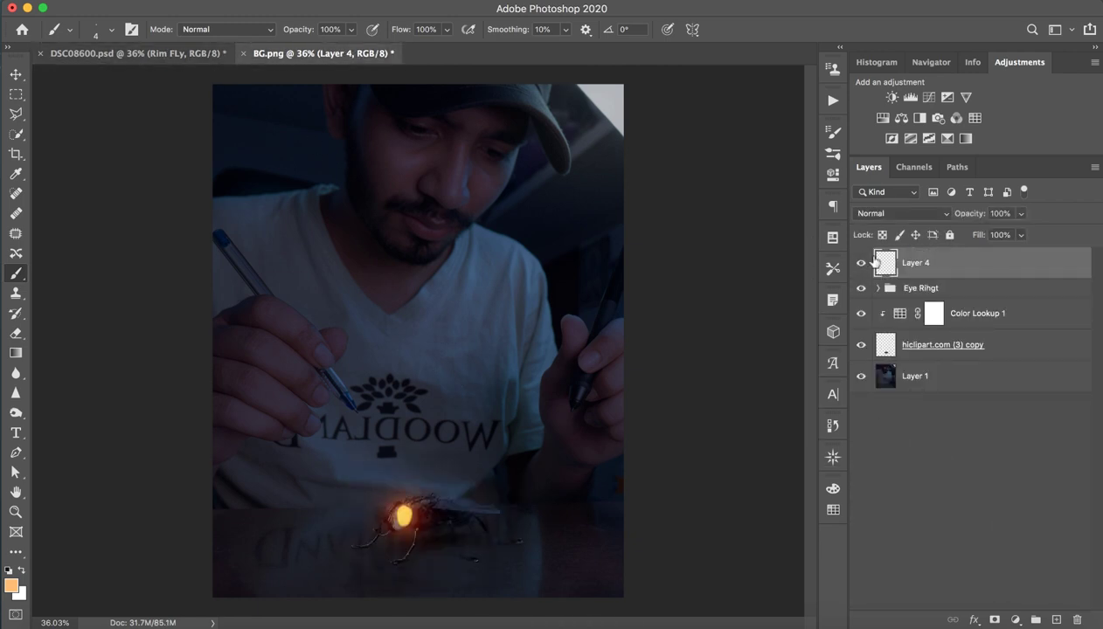
Step: Rename Layer 4 to RIM
{"action": "double_click", "coordinate": [930, 262]}
{"action": "type", "text": "RIM"}
{"action": "key", "text": "Return"}
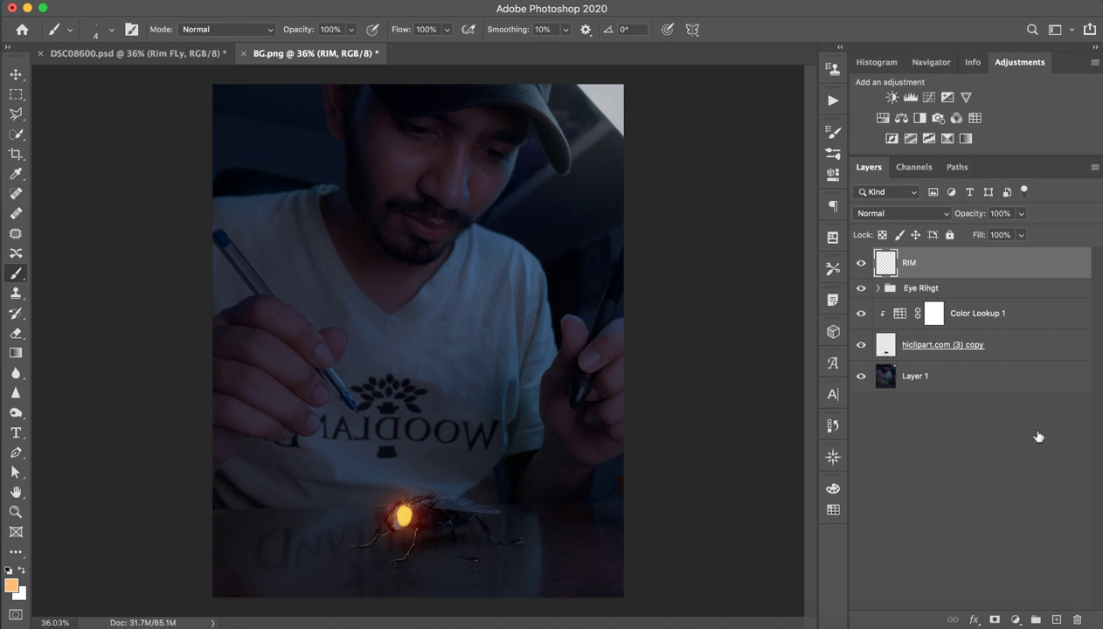
Step: Group RIM into a collapsed group named Rim fly and add a new empty layer above
{"action": "key", "text": "ctrl+g"}
{"action": "double_click", "coordinate": [909, 257]}
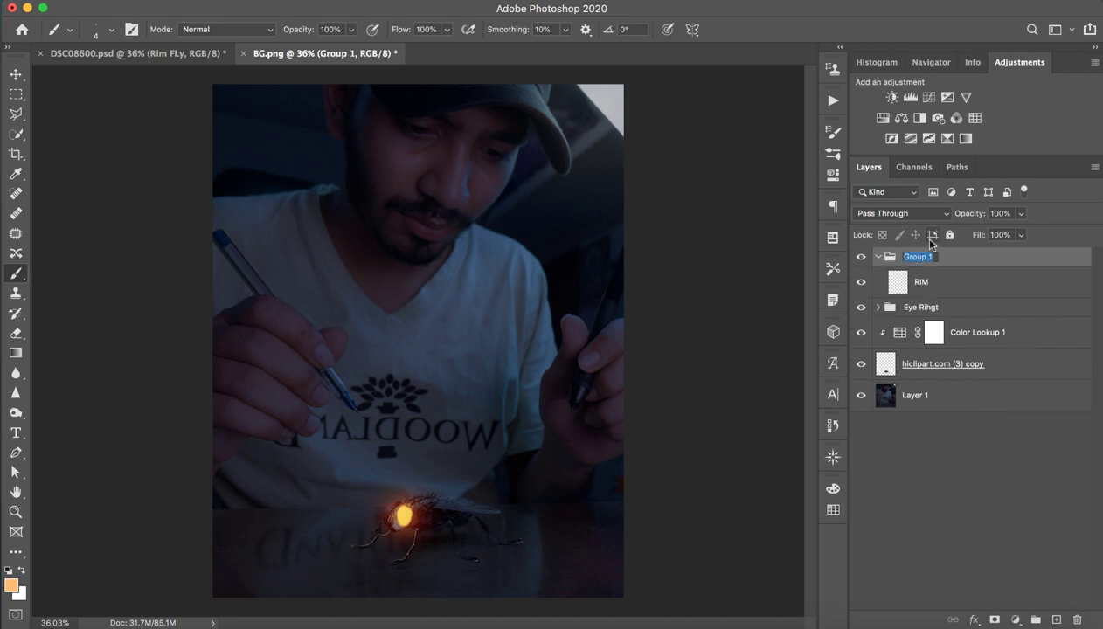
{"action": "type", "text": "RI"}
{"action": "key", "text": "Return"}
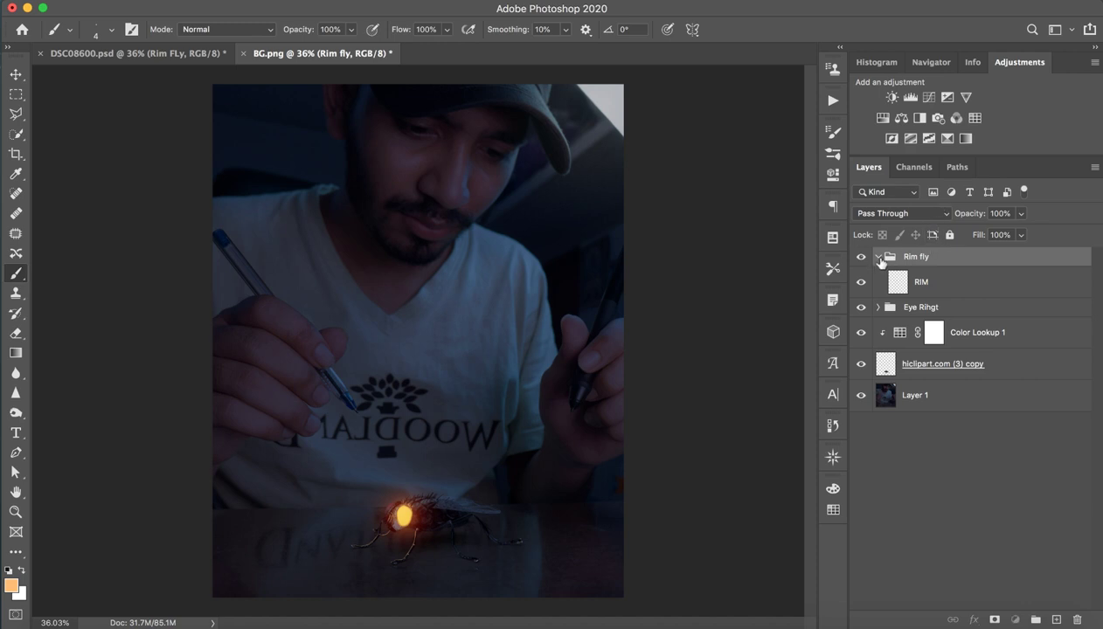
{"action": "left_click", "coordinate": [879, 258]}
{"action": "left_click", "coordinate": [1056, 620]}
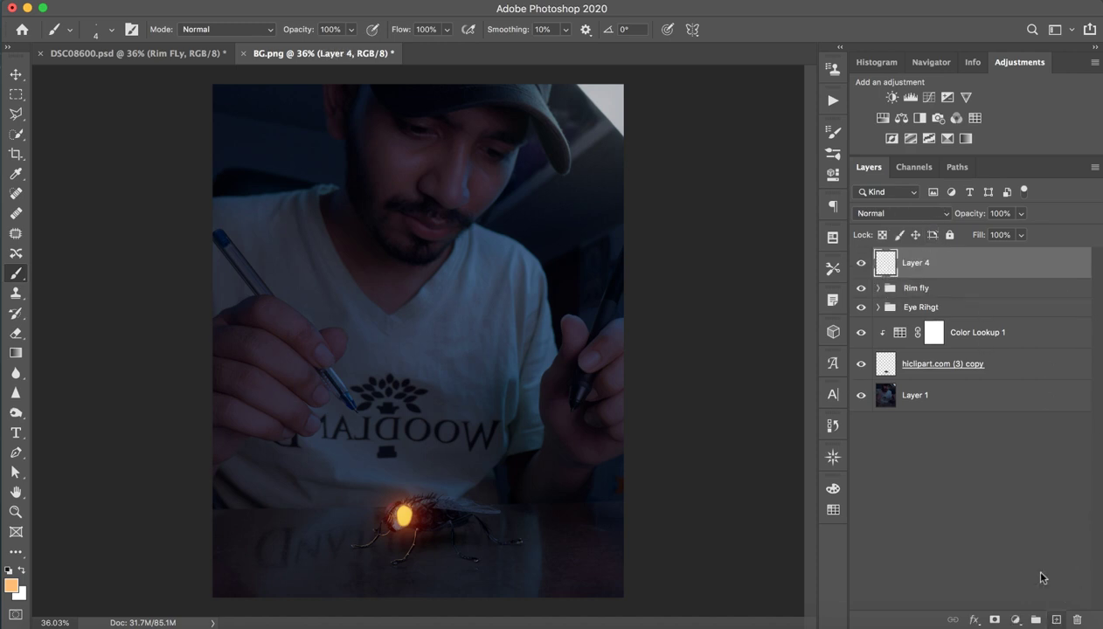
Step: Make the brush large and soft and set Layer 4 to Screen blending
{"action": "left_click_drag", "start_coordinate": [411, 516], "coordinate": [455, 516]}
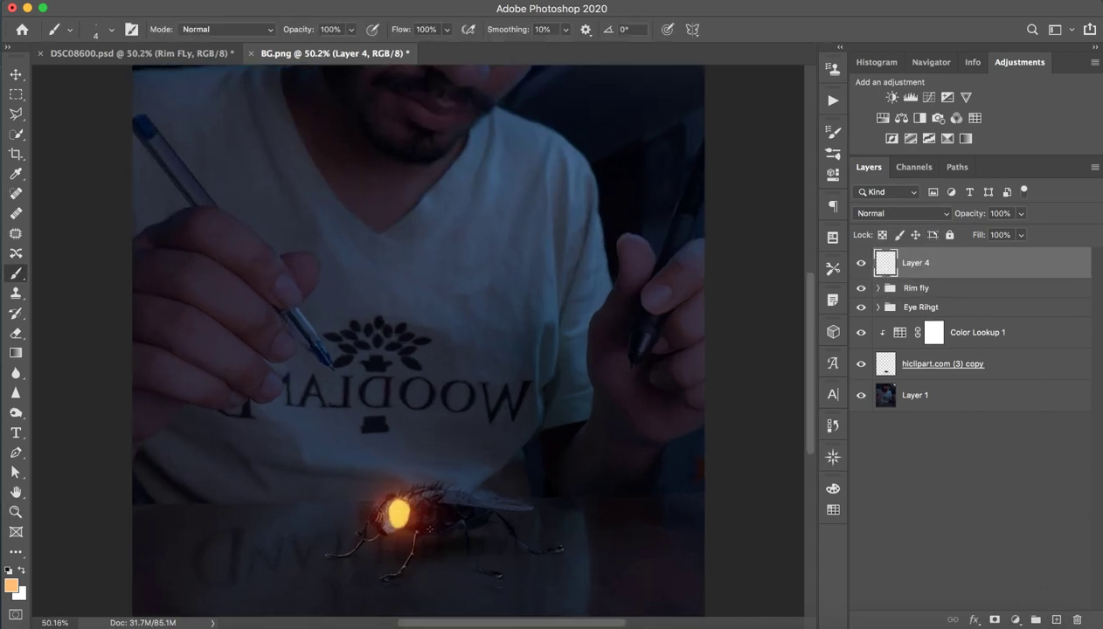
{"action": "left_click_drag", "start_coordinate": [384, 529], "coordinate": [596, 556]}
{"action": "scroll", "coordinate": [492, 496], "scroll_direction": "down", "scroll_amount": 3}
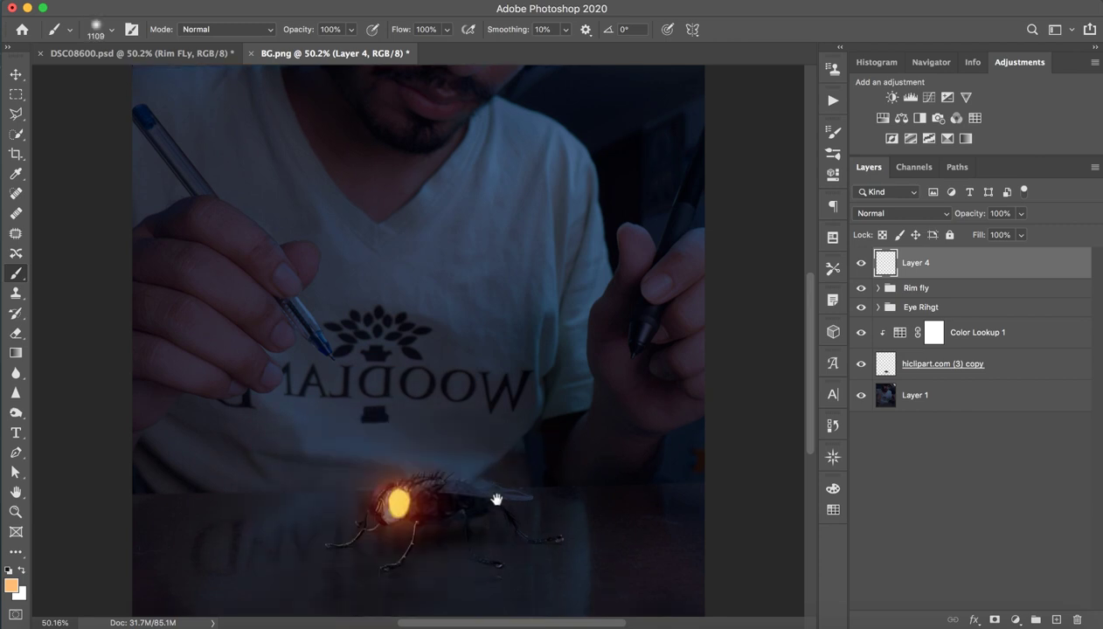
{"action": "left_click", "coordinate": [901, 213]}
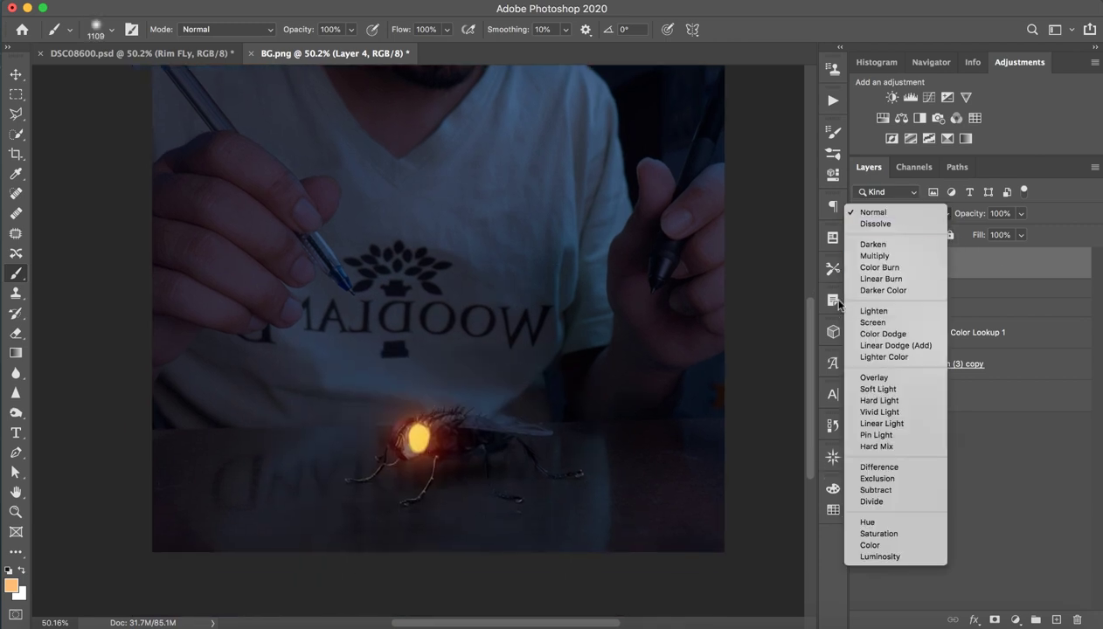
{"action": "key", "text": "s"}
{"action": "key", "text": "Return"}
Step: Dab a soft orange glow around the fly and check it zoomed out
{"action": "left_click", "coordinate": [384, 424]}
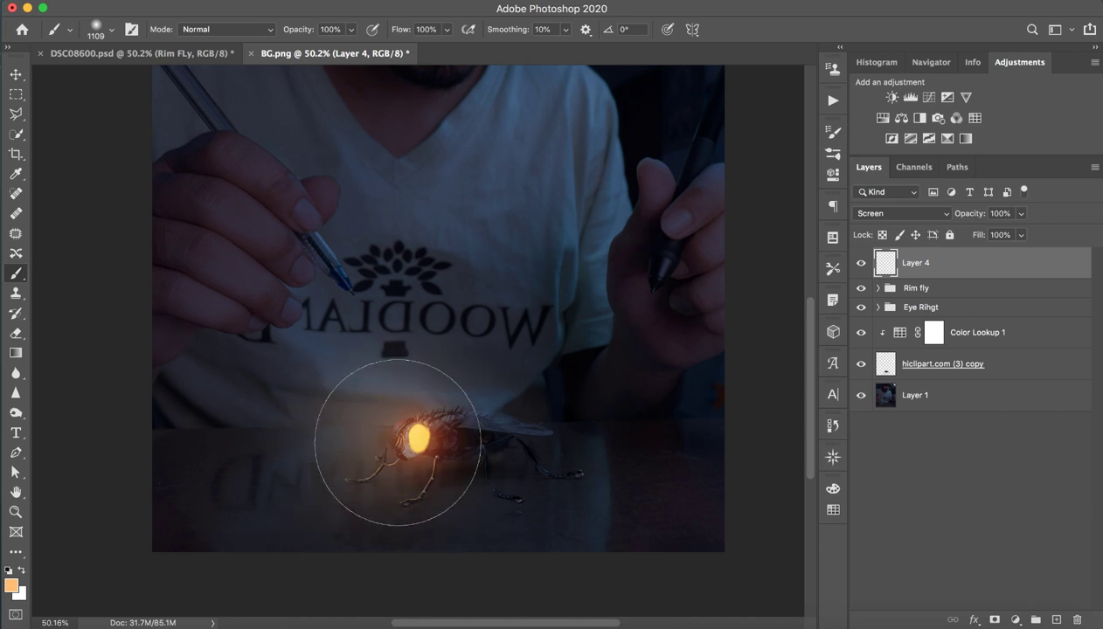
{"action": "left_click", "coordinate": [389, 428]}
{"action": "left_click", "coordinate": [411, 455]}
{"action": "key", "text": "z"}
{"action": "scroll", "coordinate": [547, 364], "scroll_direction": "down", "scroll_amount": 3}
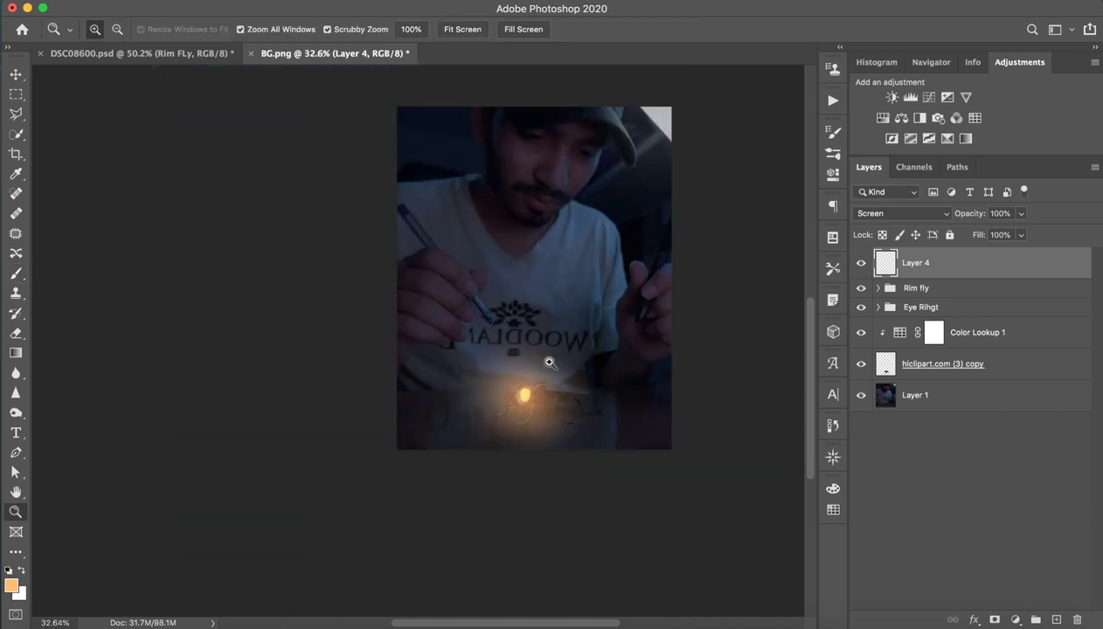
{"action": "scroll", "coordinate": [546, 363], "scroll_direction": "up", "scroll_amount": 2}
{"action": "key", "text": "b"}
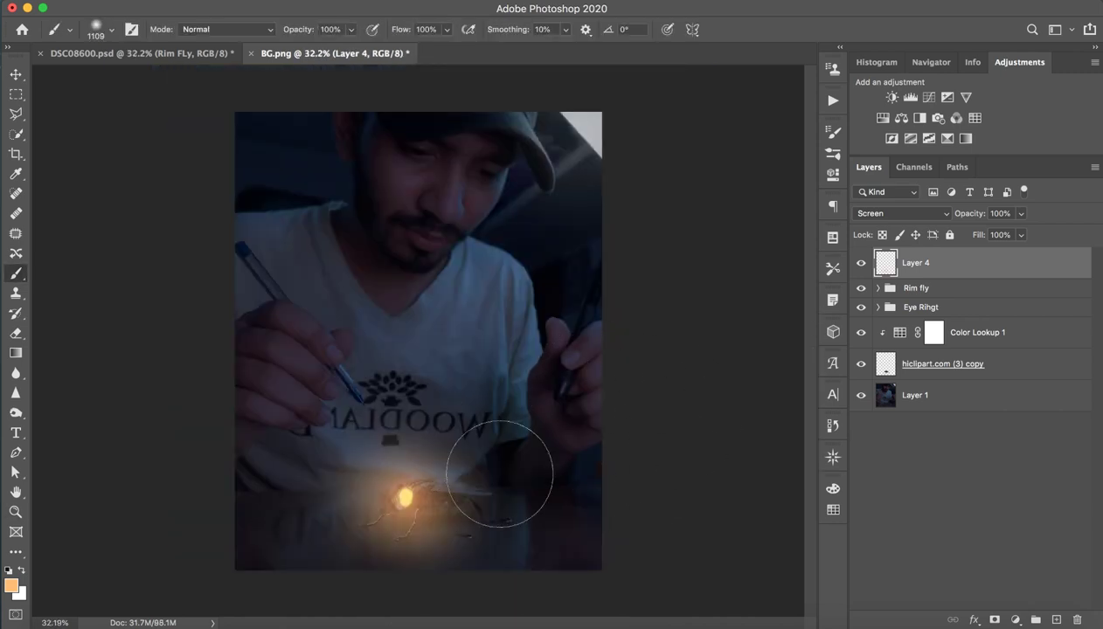
Step: Compare blend modes, keep Screen, and add an empty Layer 5 above
{"action": "left_click", "coordinate": [893, 218]}
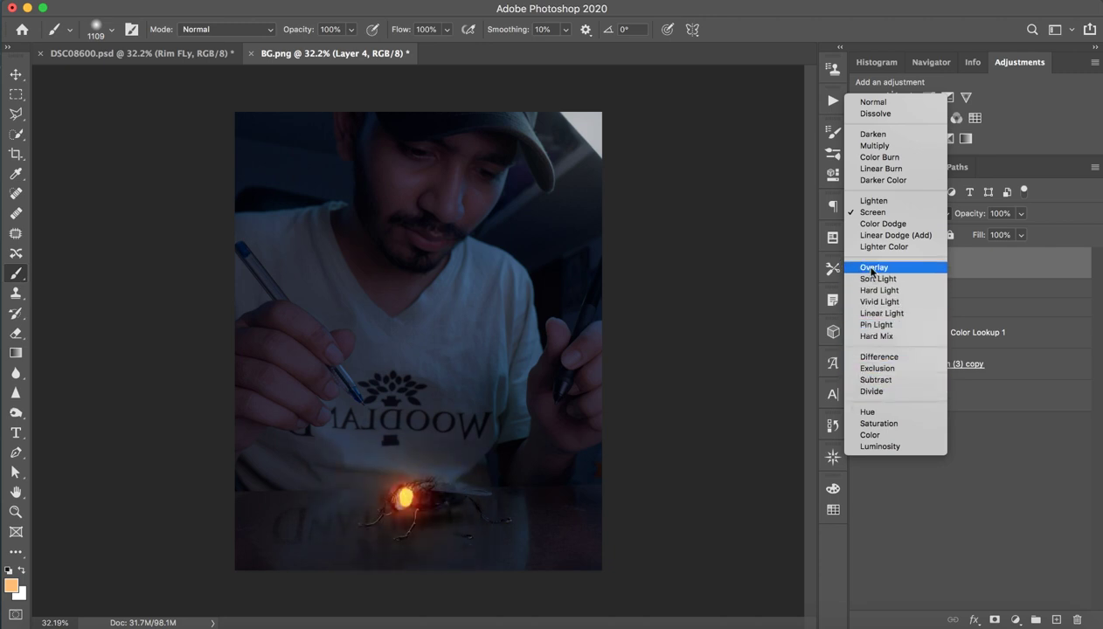
{"action": "left_click", "coordinate": [872, 212]}
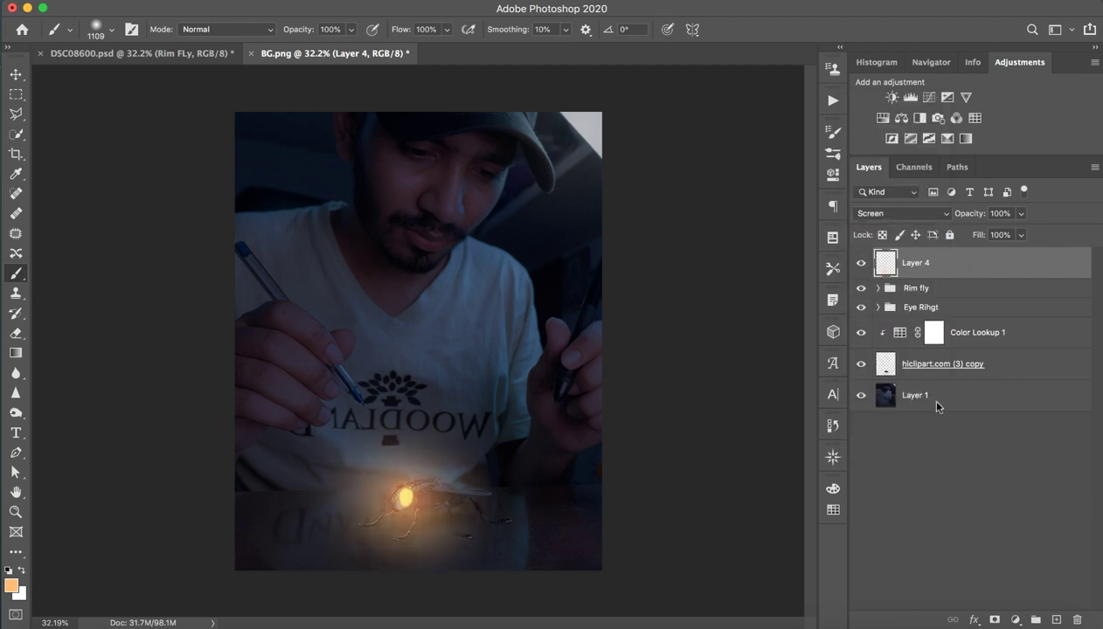
{"action": "left_click", "coordinate": [1056, 620]}
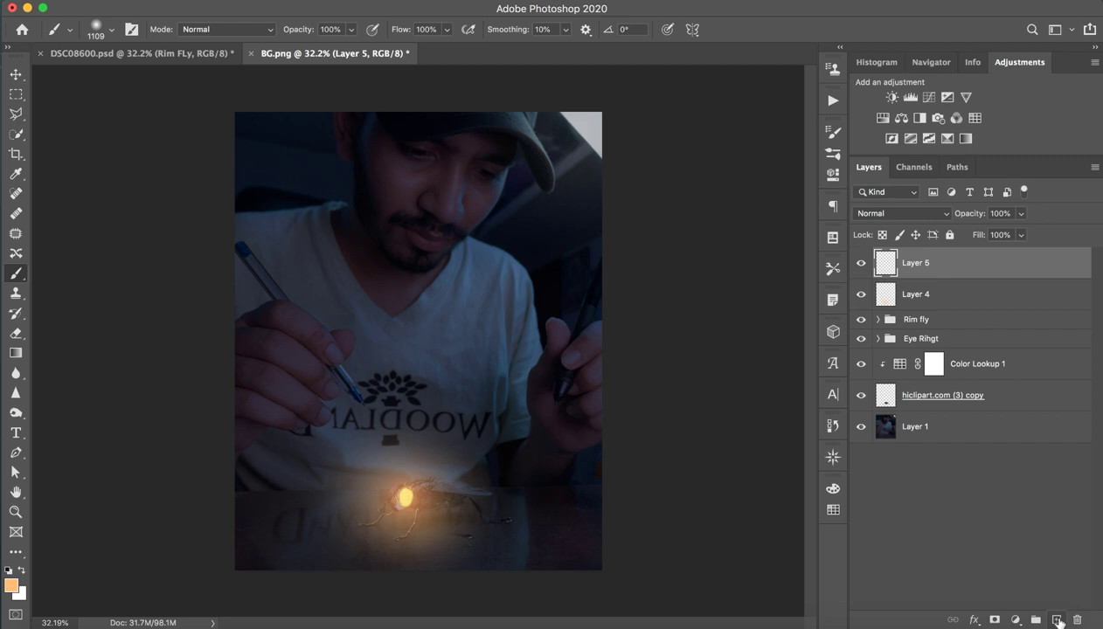
Step: Set Layer 5 to Overlay and paint a large warm glow around the fly with a ~2103 px brush
{"action": "left_click", "coordinate": [883, 213]}
{"action": "left_click", "coordinate": [885, 379]}
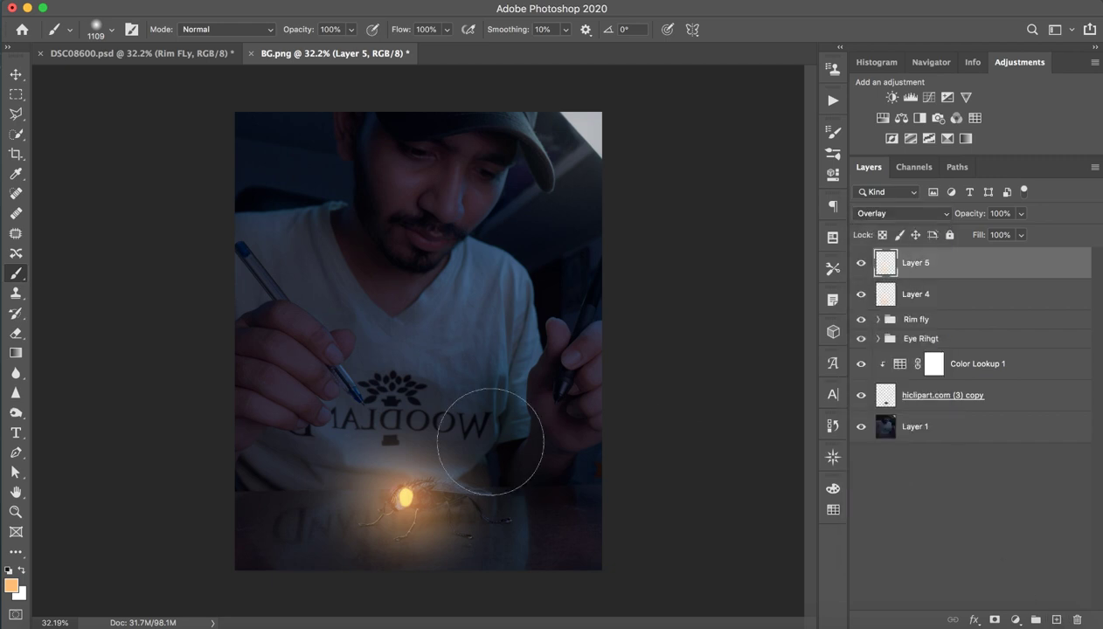
{"action": "left_click_drag", "start_coordinate": [406, 498], "coordinate": [489, 472]}
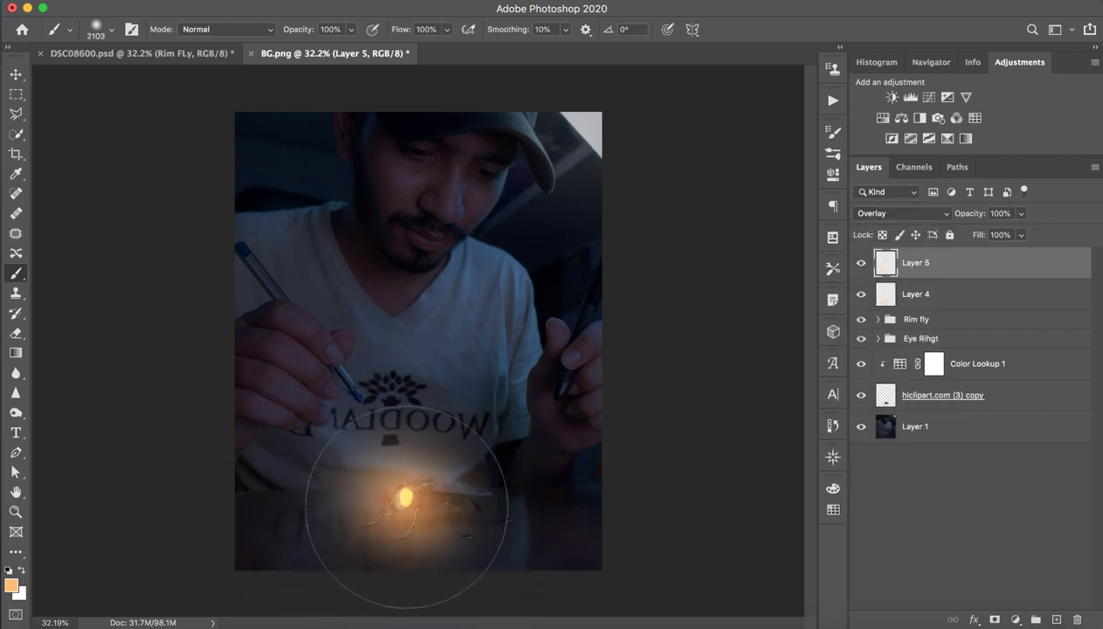
{"action": "left_click", "coordinate": [406, 503]}
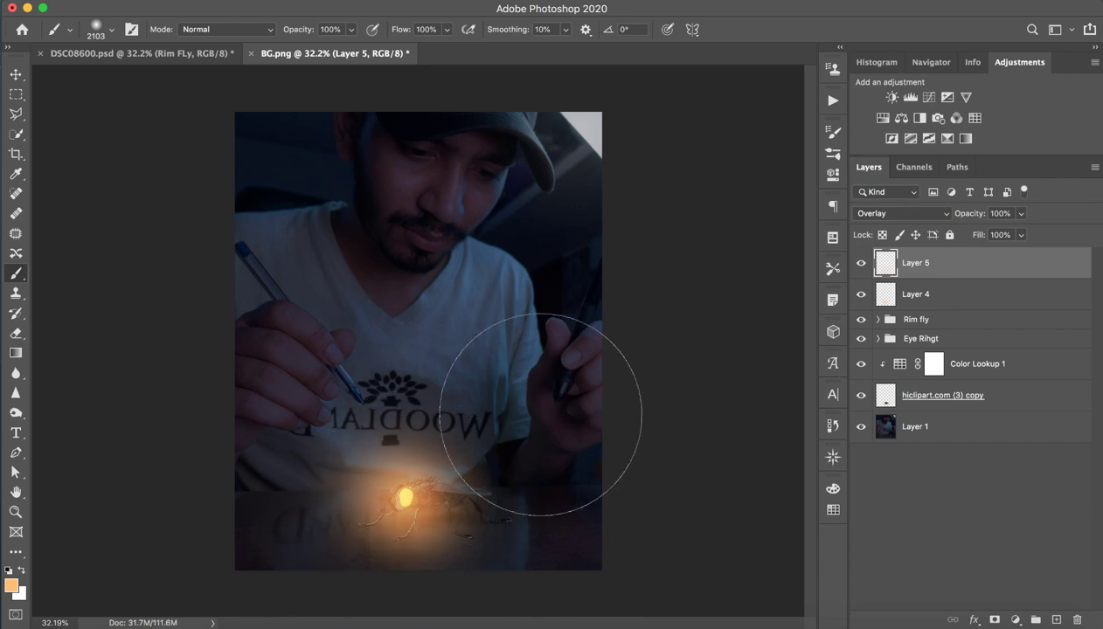
{"action": "left_click_drag", "start_coordinate": [459, 407], "coordinate": [210, 463]}
Step: Toggle Layer 4 and Layer 5 visibility to compare the glow, then open Layer 4's blending options
{"action": "left_click", "coordinate": [941, 302]}
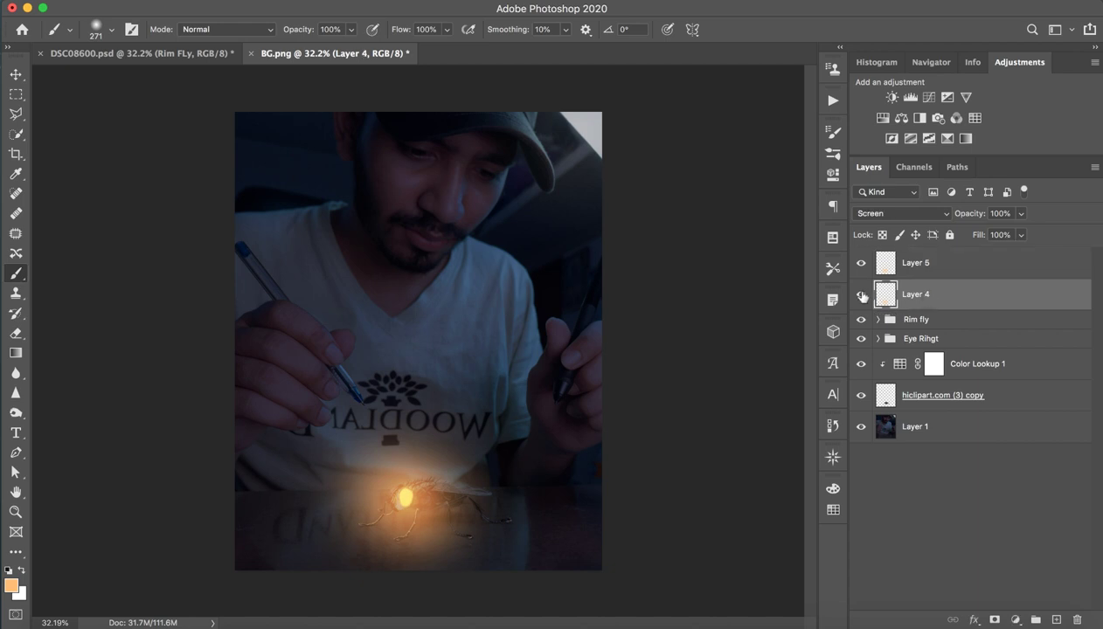
{"action": "left_click", "coordinate": [861, 296]}
{"action": "left_click", "coordinate": [861, 296]}
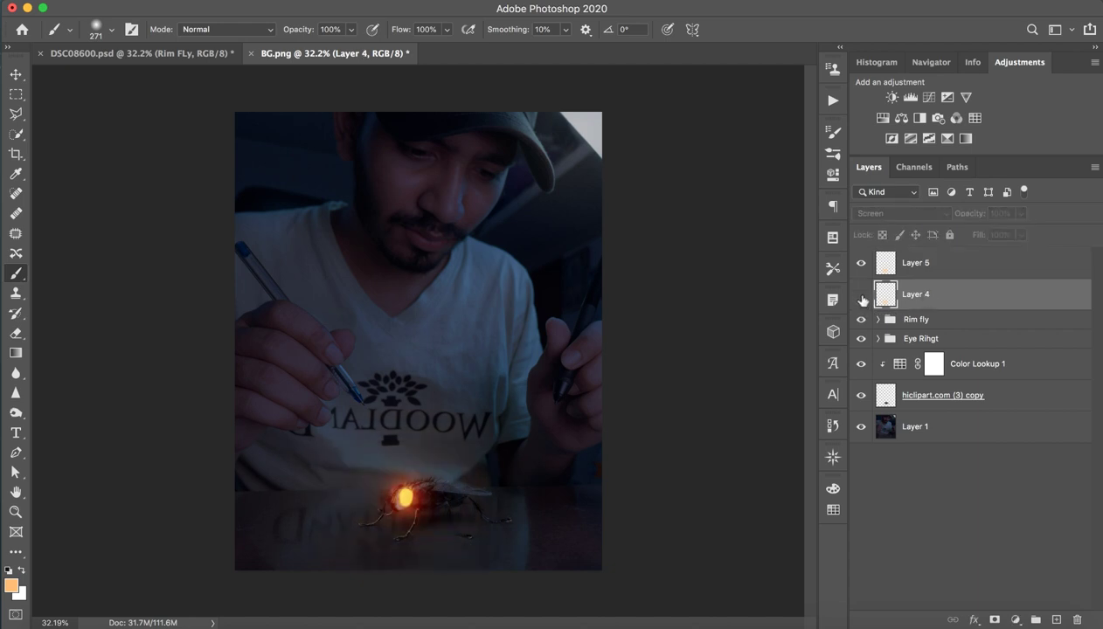
{"action": "left_click", "coordinate": [861, 263]}
{"action": "left_click", "coordinate": [861, 263]}
{"action": "left_click", "coordinate": [862, 263]}
{"action": "left_click", "coordinate": [862, 264]}
{"action": "left_click", "coordinate": [861, 295]}
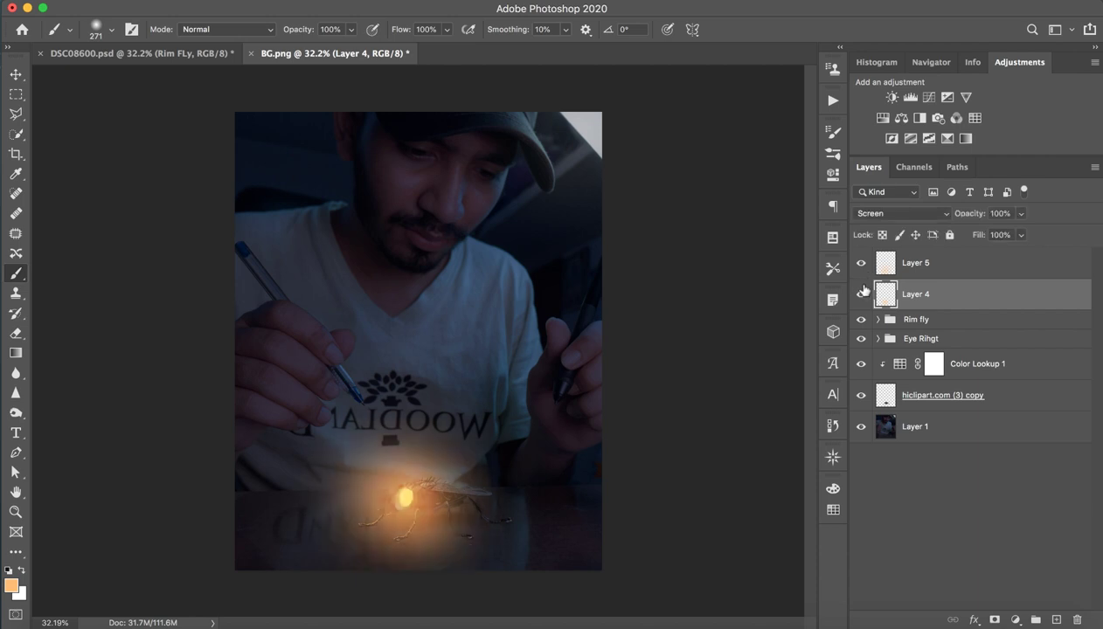
{"action": "left_click", "coordinate": [861, 294]}
{"action": "left_click", "coordinate": [861, 294]}
{"action": "double_click", "coordinate": [969, 303]}
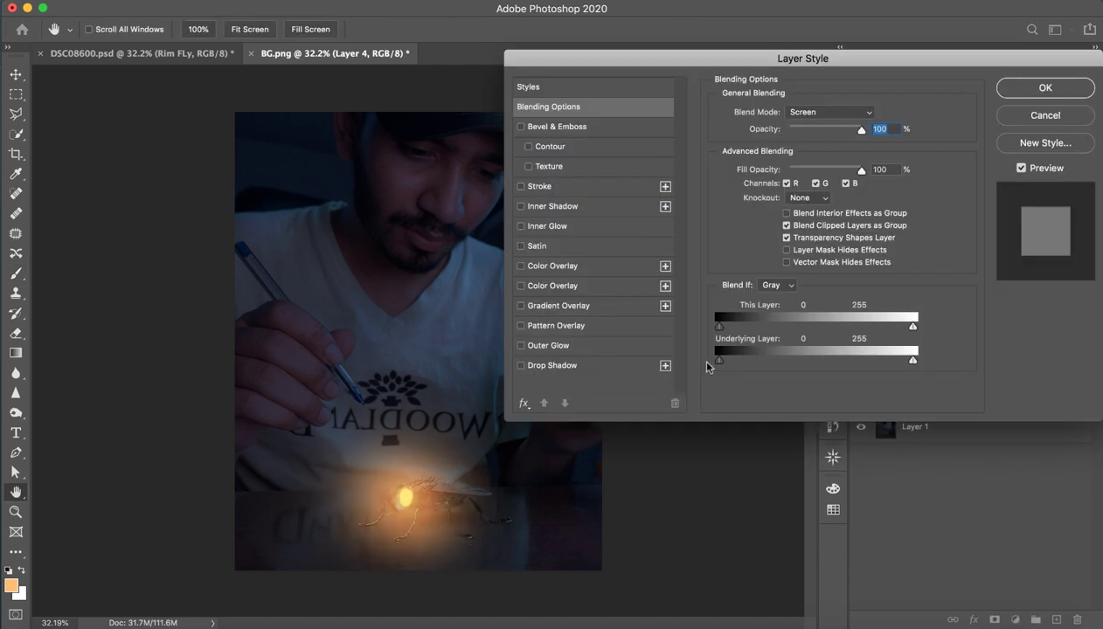
Step: Split Layer 4's Underlying Layer black Blend If slider at 0/65, apply it, and zoom in on the fly
{"action": "mouse_move", "coordinate": [718, 360]}
{"action": "left_mouse_down"}
{"action": "mouse_move", "coordinate": [803, 373]}
{"action": "mouse_move", "coordinate": [772, 376]}
{"action": "left_mouse_up"}
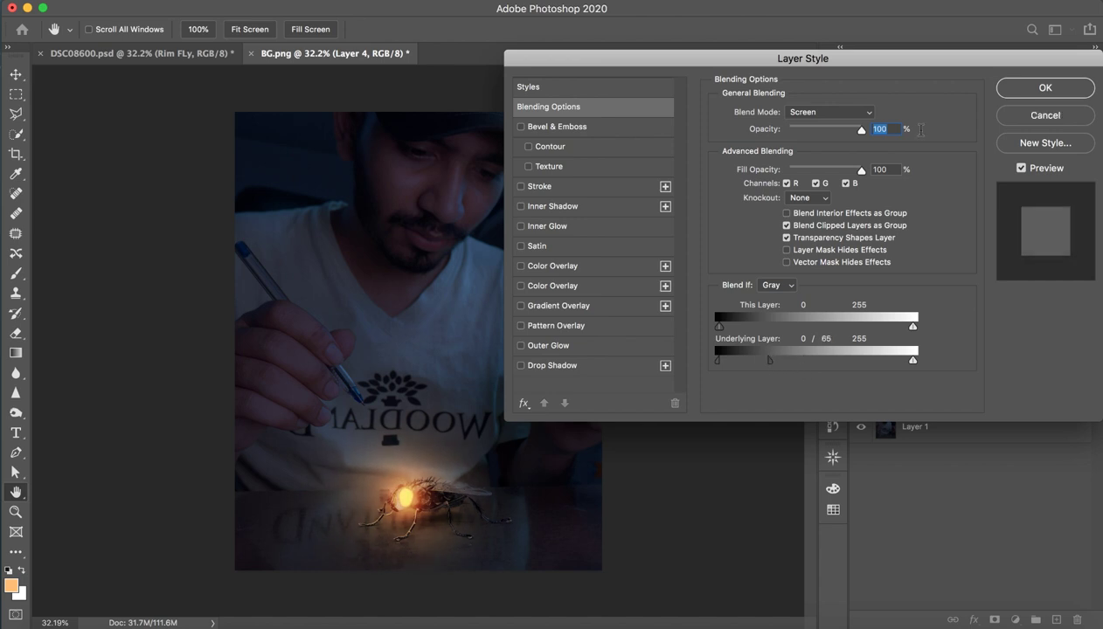
{"action": "left_click", "coordinate": [1045, 94]}
{"action": "key", "text": "z"}
{"action": "left_click_drag", "start_coordinate": [411, 514], "coordinate": [422, 521]}
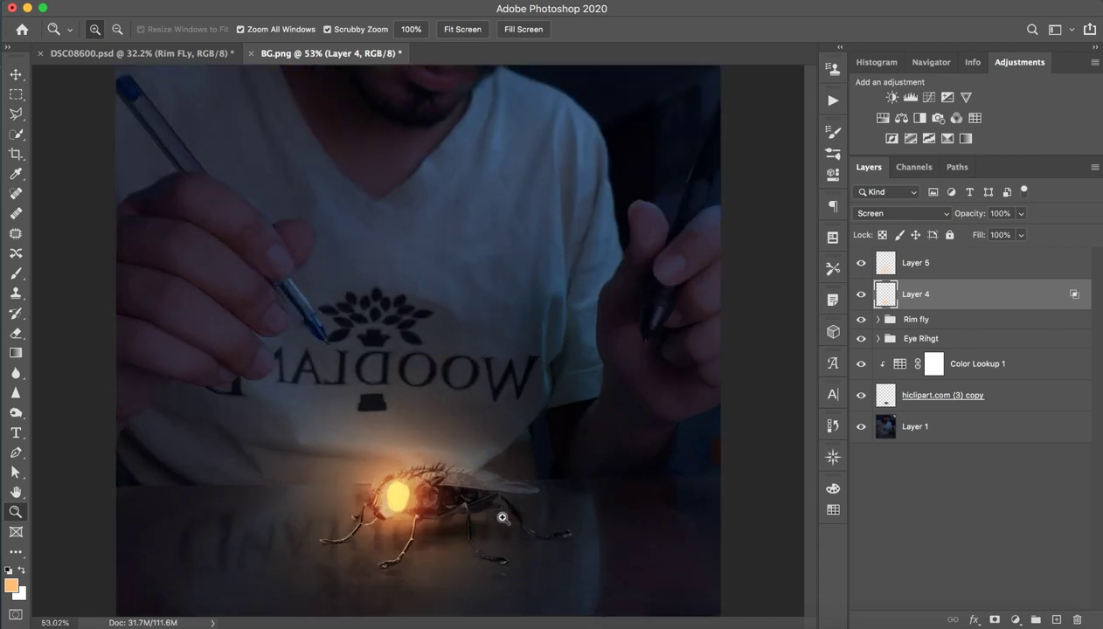
Step: Fit the image back in view and toggle Layer 4 on and off to compare the glow
{"action": "key", "text": "ctrl+minus"}
{"action": "key", "text": "ctrl+0"}
{"action": "key", "text": "b"}
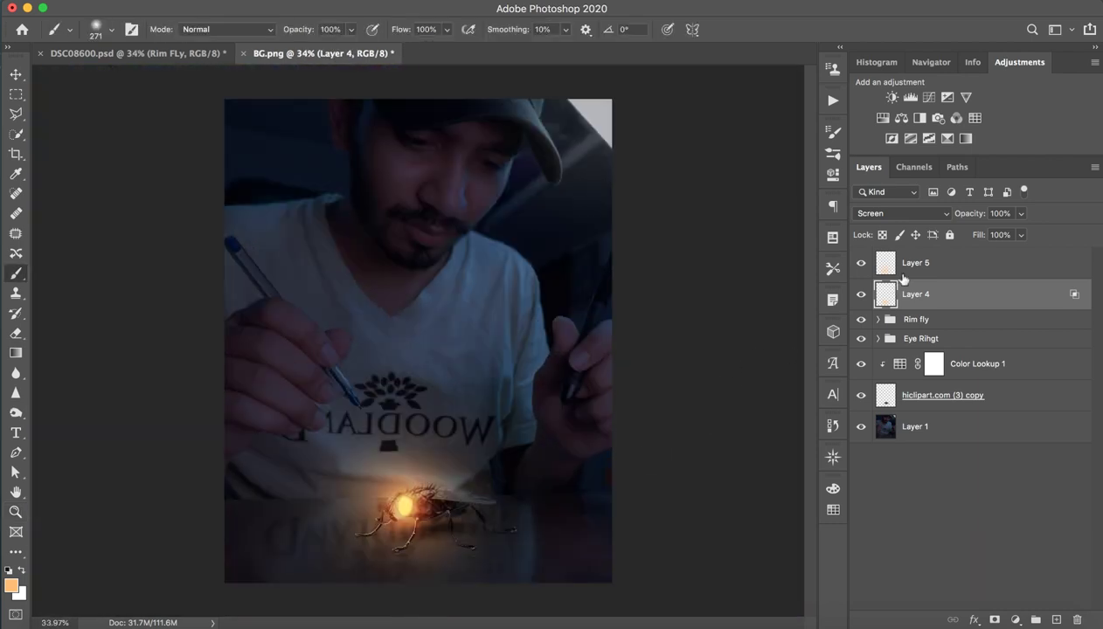
{"action": "left_click", "coordinate": [861, 295]}
{"action": "left_click", "coordinate": [861, 295]}
{"action": "left_click", "coordinate": [861, 295]}
Step: Add a layer mask to Layer 4 and paint out the glow over the fly's body and wing
{"action": "left_click", "coordinate": [861, 296]}
{"action": "left_click", "coordinate": [994, 620]}
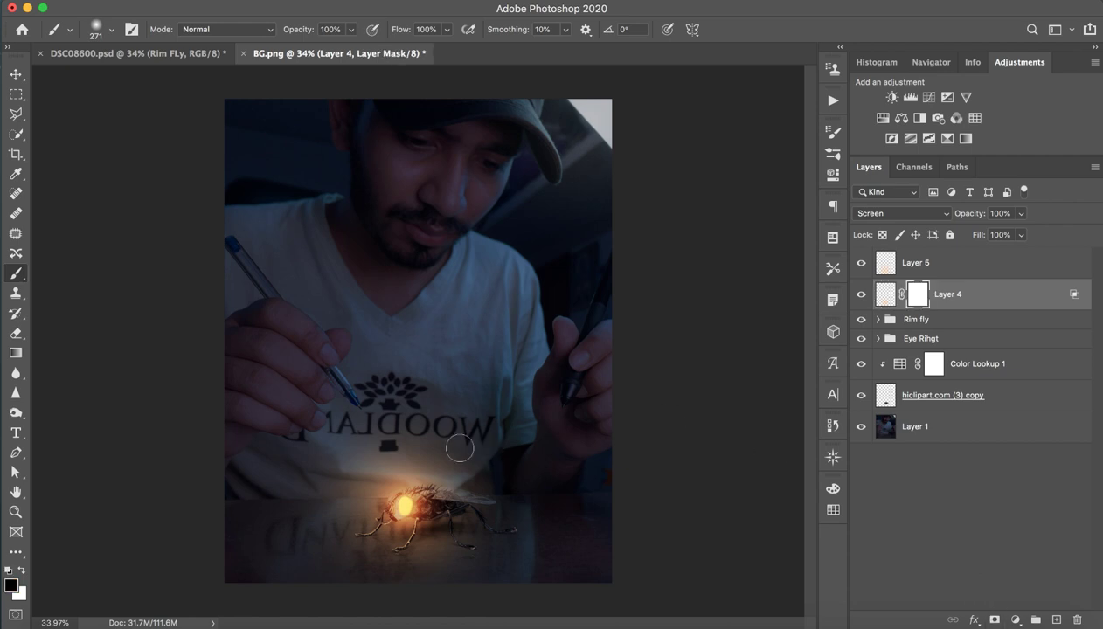
{"action": "left_click_drag", "start_coordinate": [466, 509], "coordinate": [434, 554]}
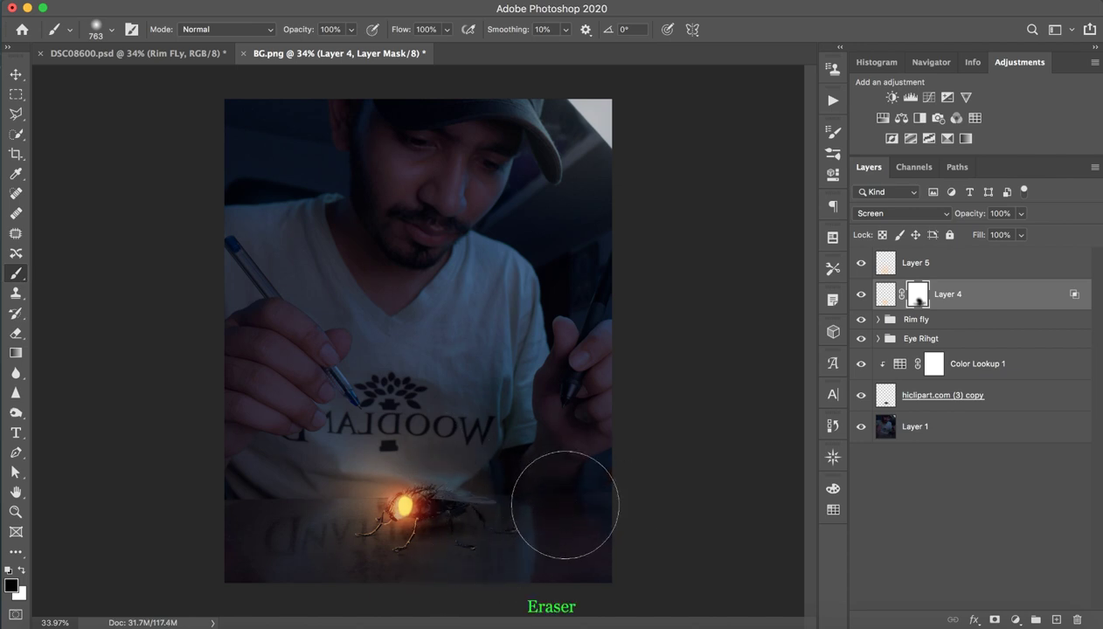
{"action": "key", "text": "z"}
{"action": "mouse_move", "coordinate": [561, 495]}
{"action": "left_mouse_down"}
{"action": "mouse_move", "coordinate": [494, 495]}
{"action": "mouse_move", "coordinate": [546, 494]}
{"action": "left_mouse_up"}
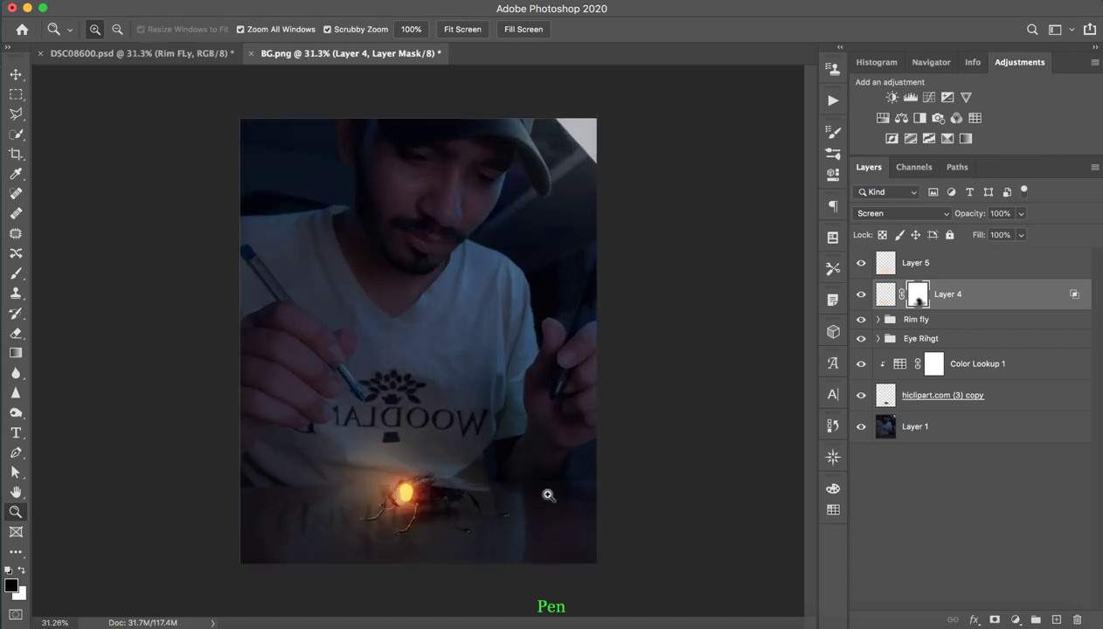
{"action": "key", "text": "b"}
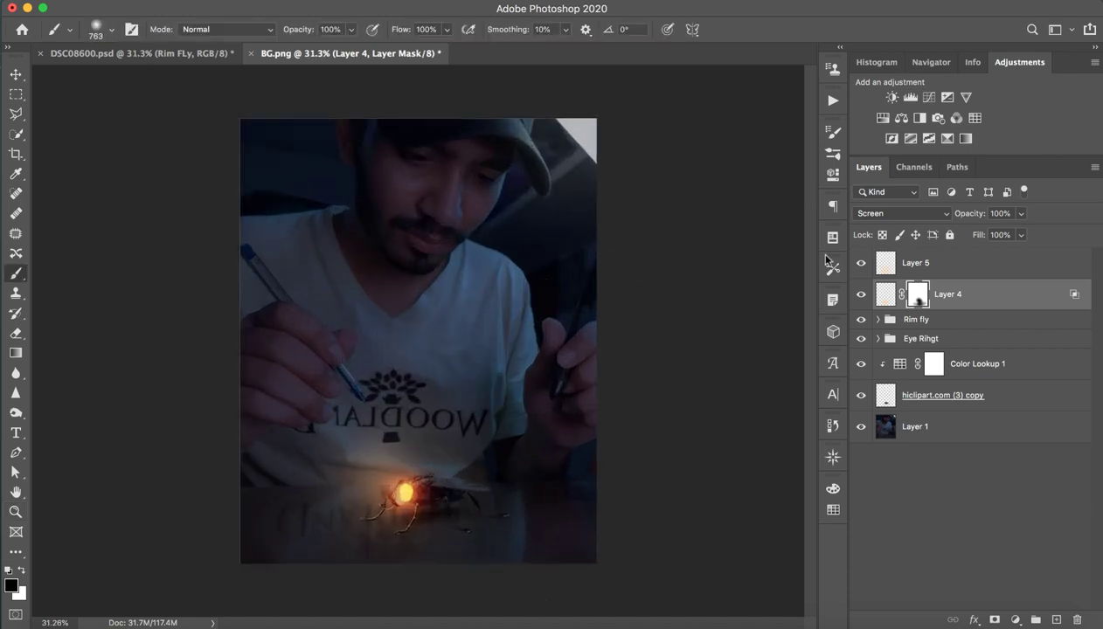
Step: Group Layers 4 and 5 as 'Overall FLy glow' and switch to DSC08600.psd
{"action": "left_click", "coordinate": [949, 267], "text": "shift"}
{"action": "key", "text": "ctrl+g"}
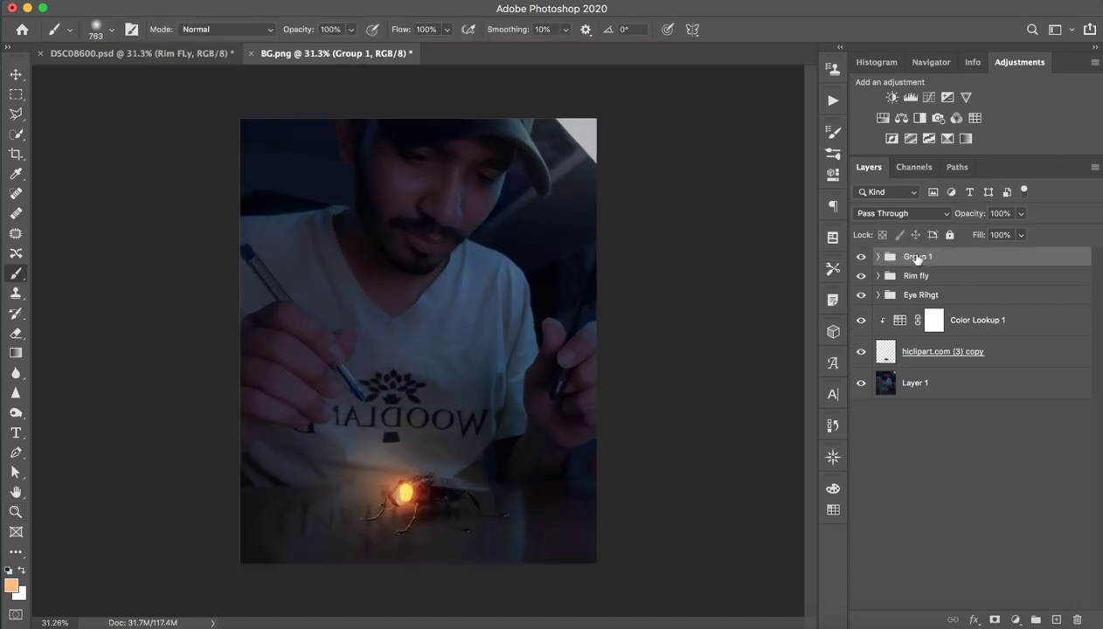
{"action": "type", "text": "Overall FLy gl"}
{"action": "type", "text": "ow"}
{"action": "key", "text": "Return"}
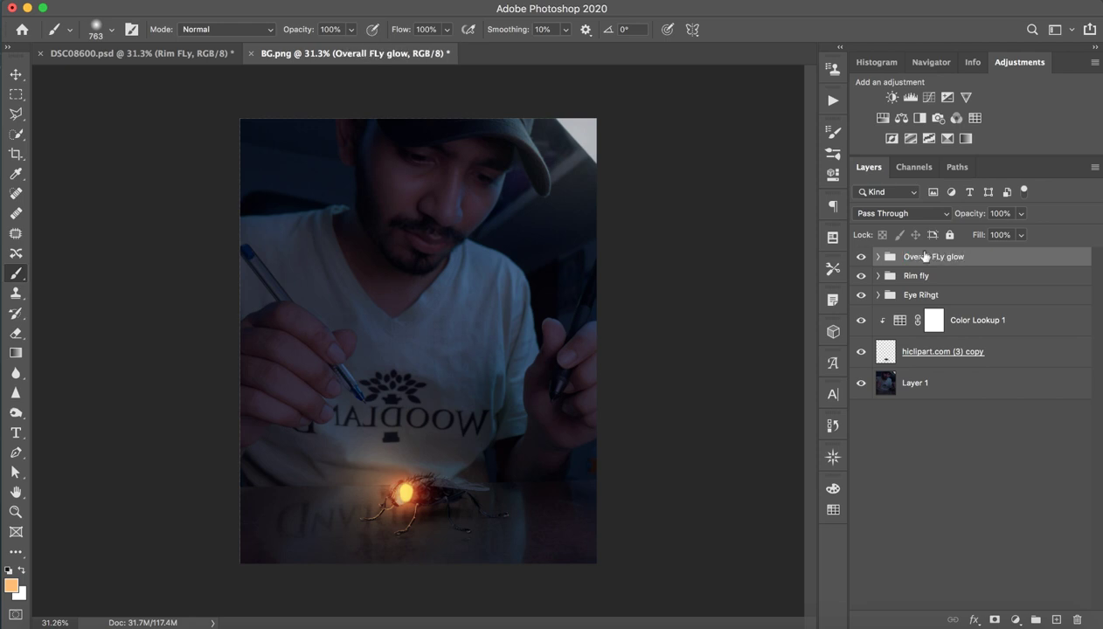
{"action": "left_click", "coordinate": [201, 54]}
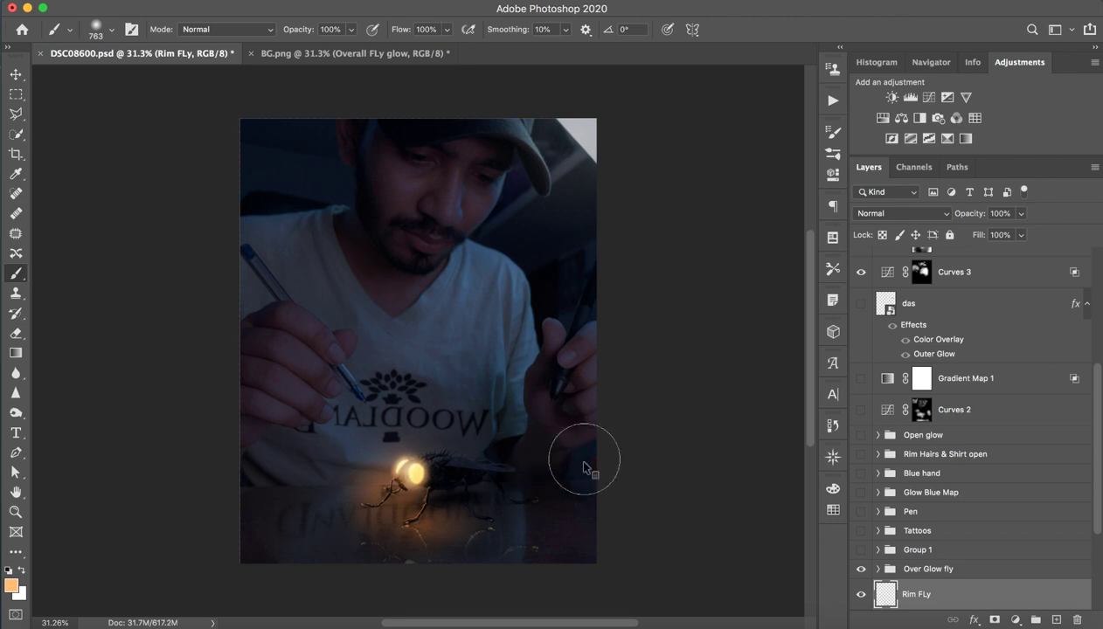
Step: Shrink the brush to 231 px, try painting on BG.png's Overall FLy glow group, and dismiss the warning
{"action": "right_click", "coordinate": [626, 434]}
{"action": "left_click_drag", "start_coordinate": [542, 457], "coordinate": [492, 457]}
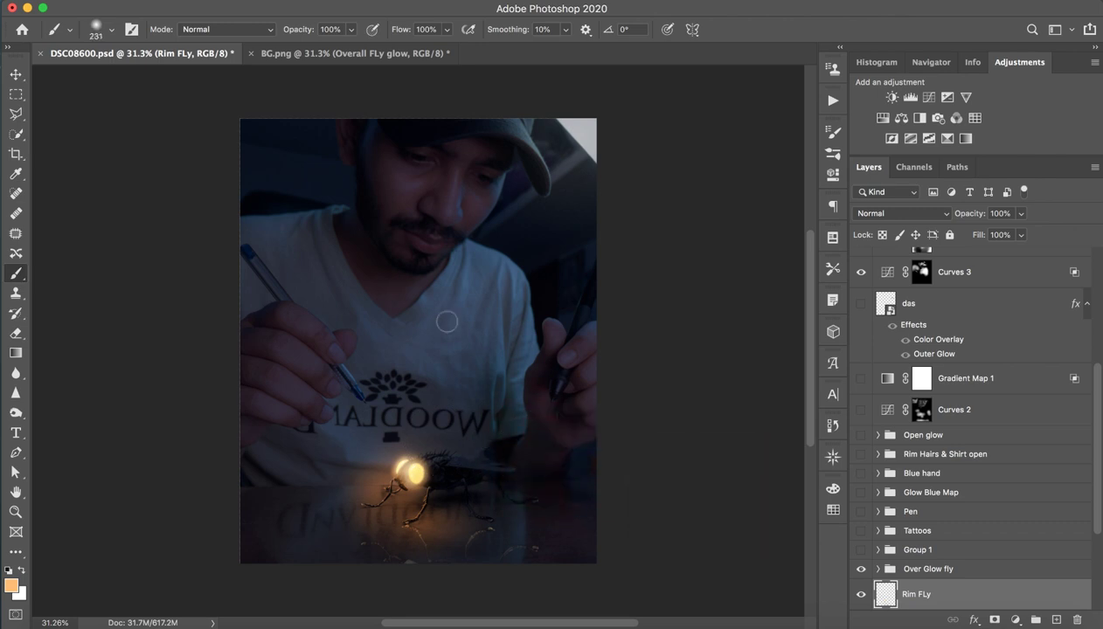
{"action": "left_click", "coordinate": [350, 54]}
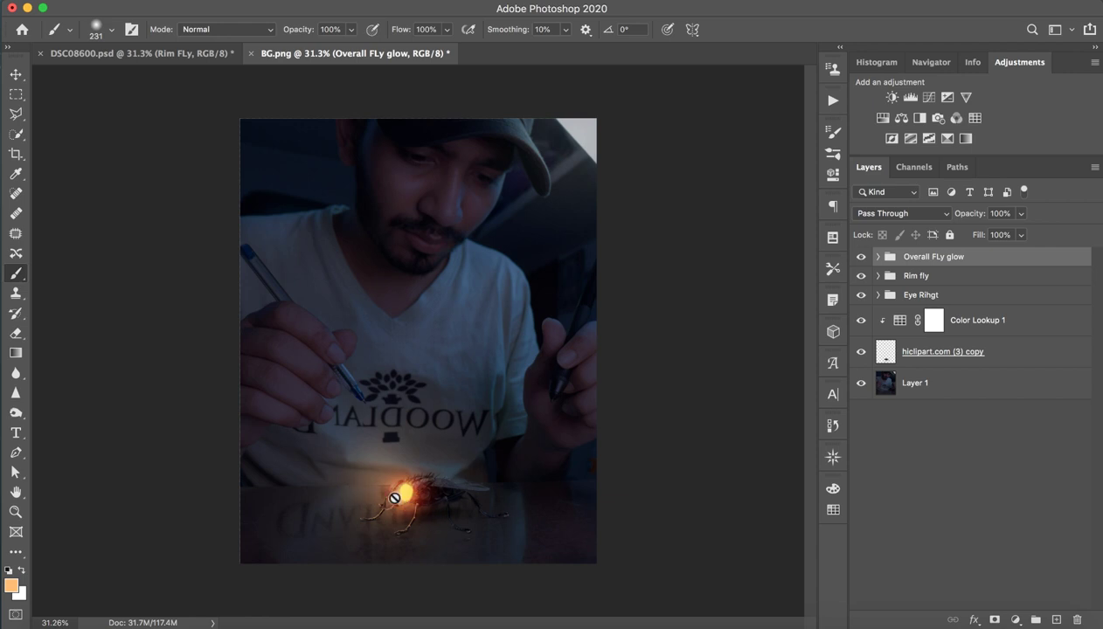
{"action": "left_click", "coordinate": [385, 512]}
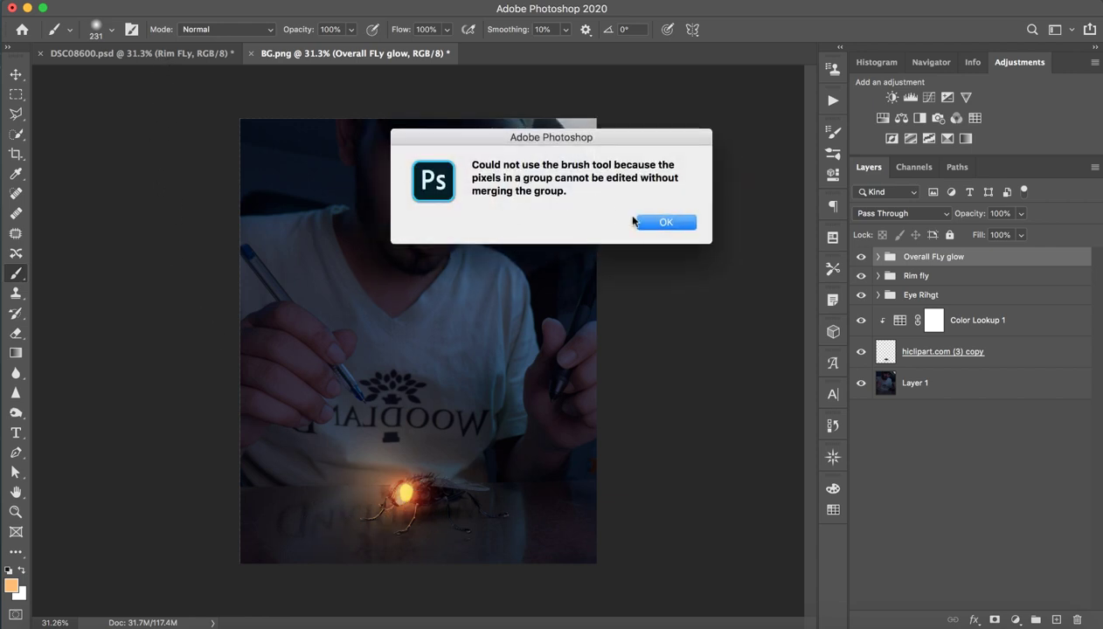
{"action": "left_click", "coordinate": [636, 222]}
Step: In DSC08600.psd, toggle Group 1 to compare rim lights, leaving it visible
{"action": "left_click", "coordinate": [219, 54]}
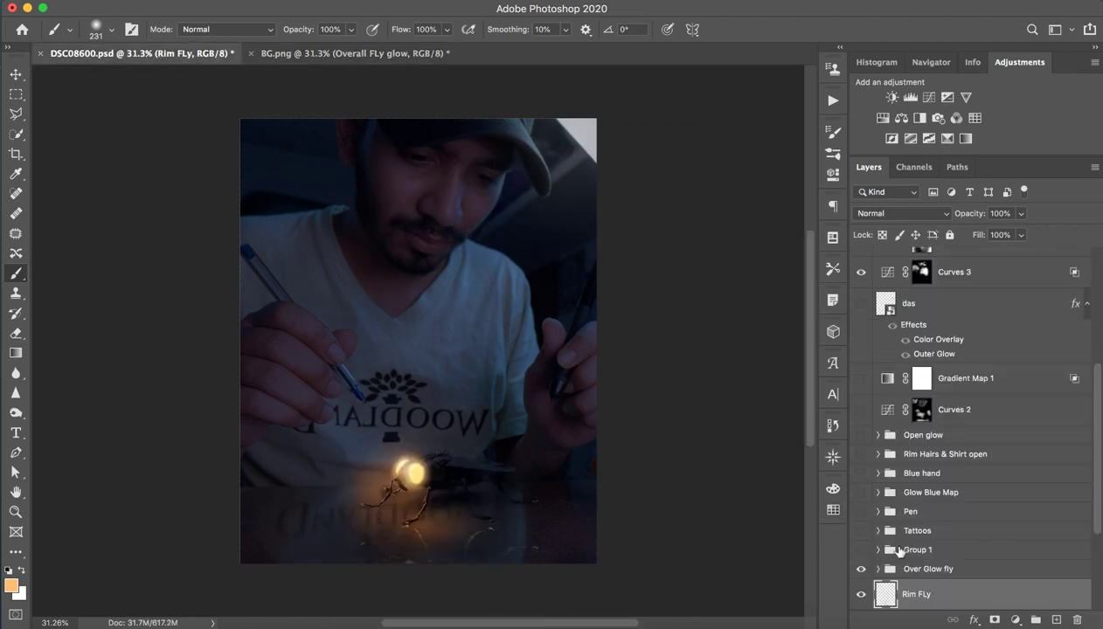
{"action": "left_click", "coordinate": [860, 550]}
{"action": "left_click", "coordinate": [861, 550]}
{"action": "left_click", "coordinate": [860, 549]}
{"action": "left_click", "coordinate": [861, 550]}
{"action": "left_click", "coordinate": [860, 550]}
Step: Show the Tattoos layer and the green Pen glow, toggling the pen glow to compare
{"action": "left_click", "coordinate": [861, 532]}
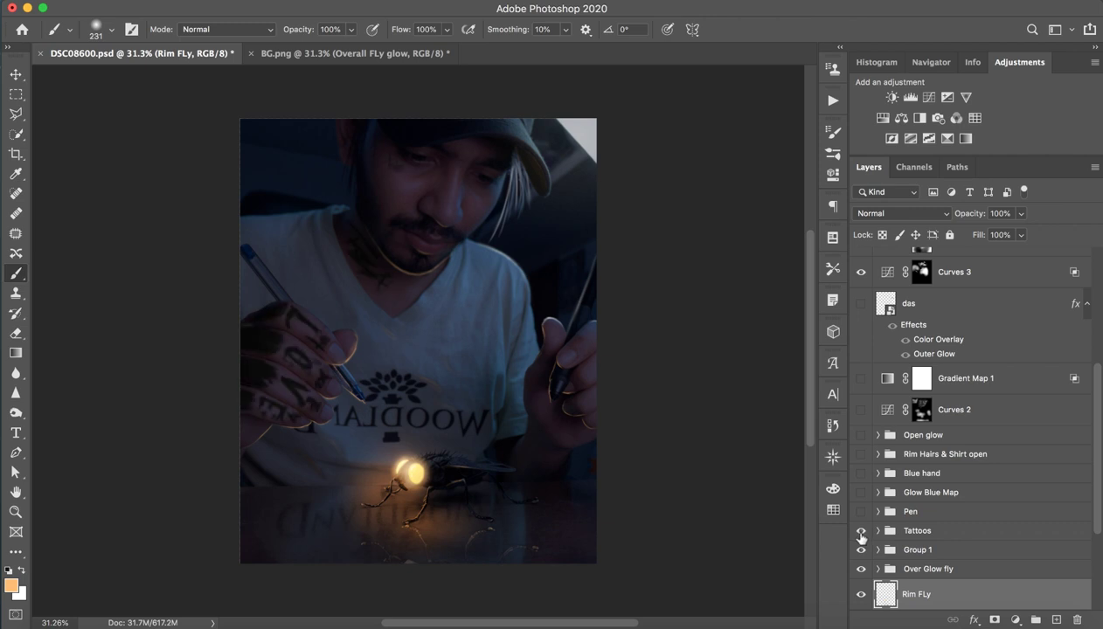
{"action": "left_click", "coordinate": [862, 512]}
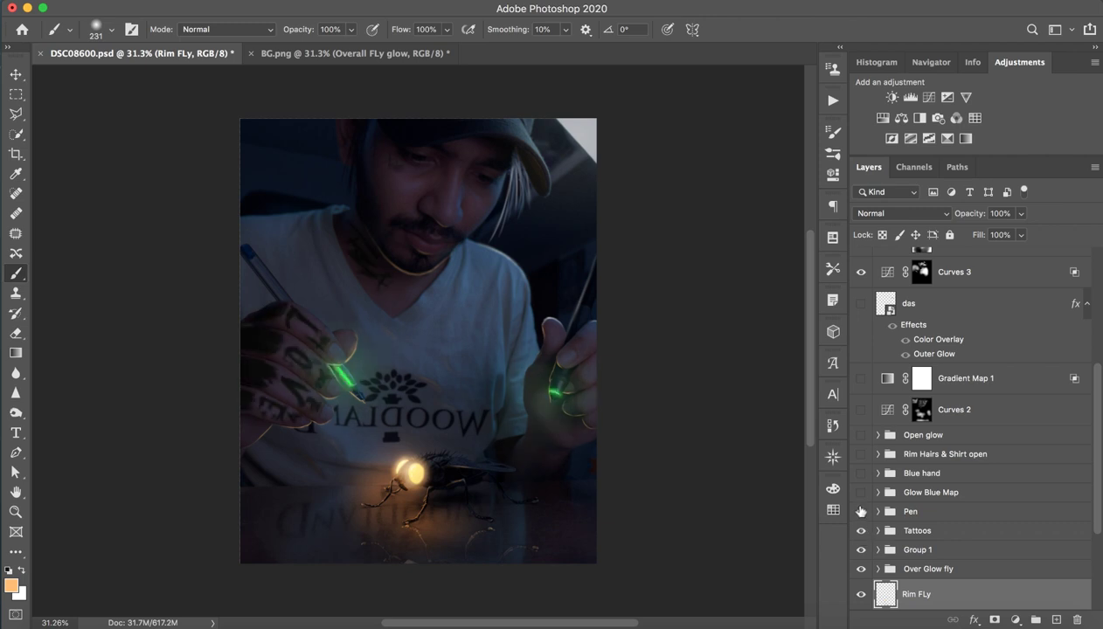
{"action": "left_click", "coordinate": [862, 512]}
{"action": "left_click", "coordinate": [862, 512]}
Step: Toggle the Glow Blue Map to compare, leave it hidden, and return to BG.png
{"action": "left_click", "coordinate": [862, 494]}
{"action": "left_click", "coordinate": [862, 493]}
{"action": "left_click", "coordinate": [862, 493]}
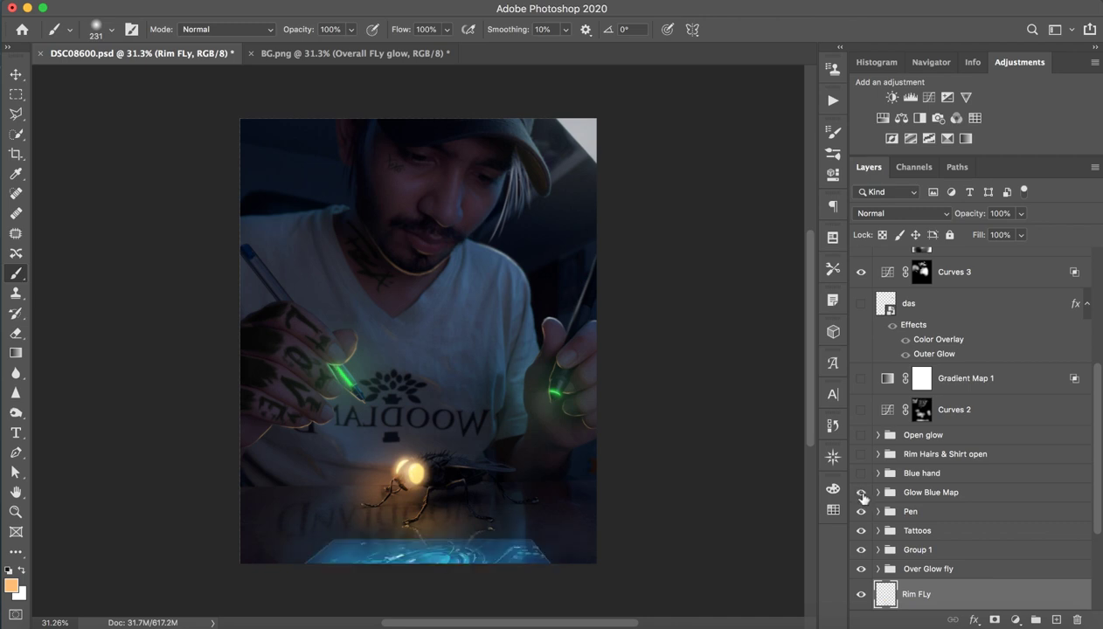
{"action": "left_click", "coordinate": [862, 493]}
{"action": "left_click", "coordinate": [927, 495]}
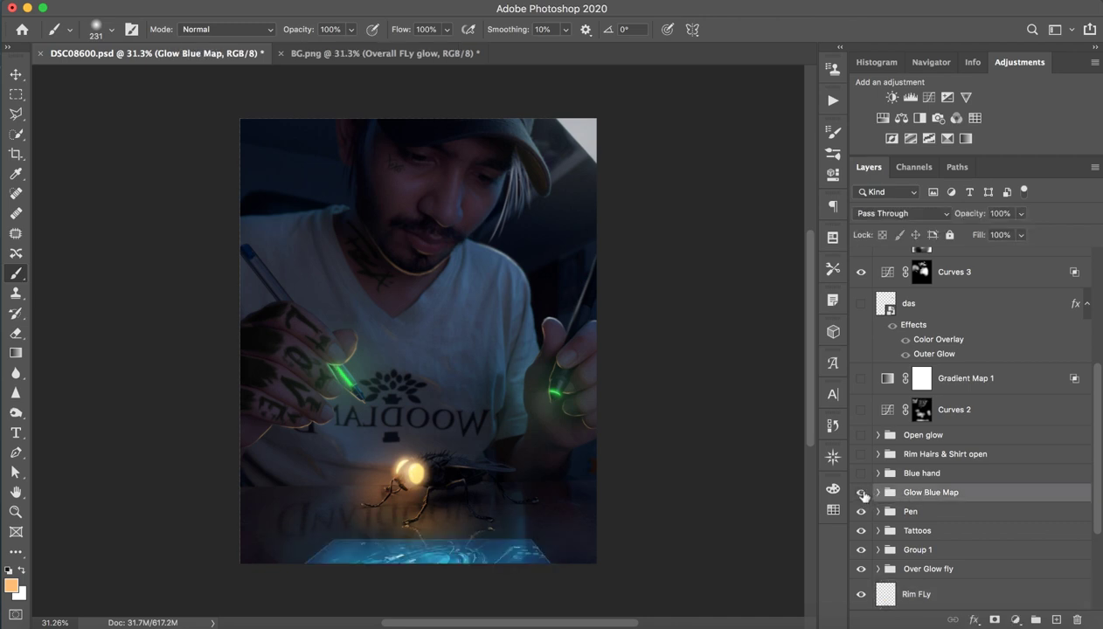
{"action": "left_click", "coordinate": [862, 493]}
{"action": "left_click", "coordinate": [361, 53]}
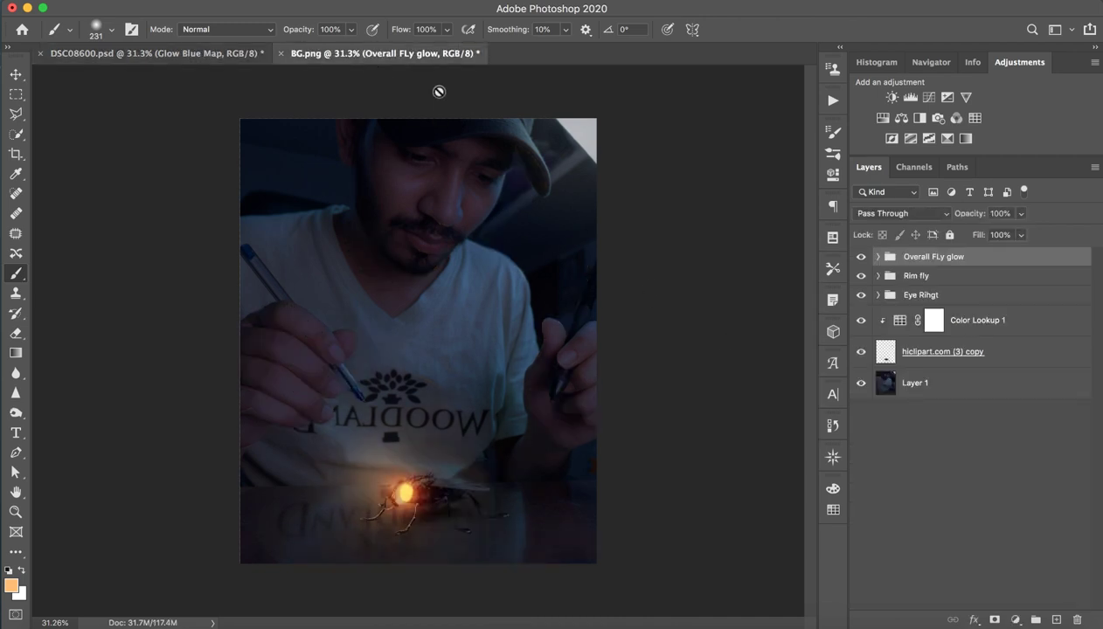
{"action": "key", "text": "z"}
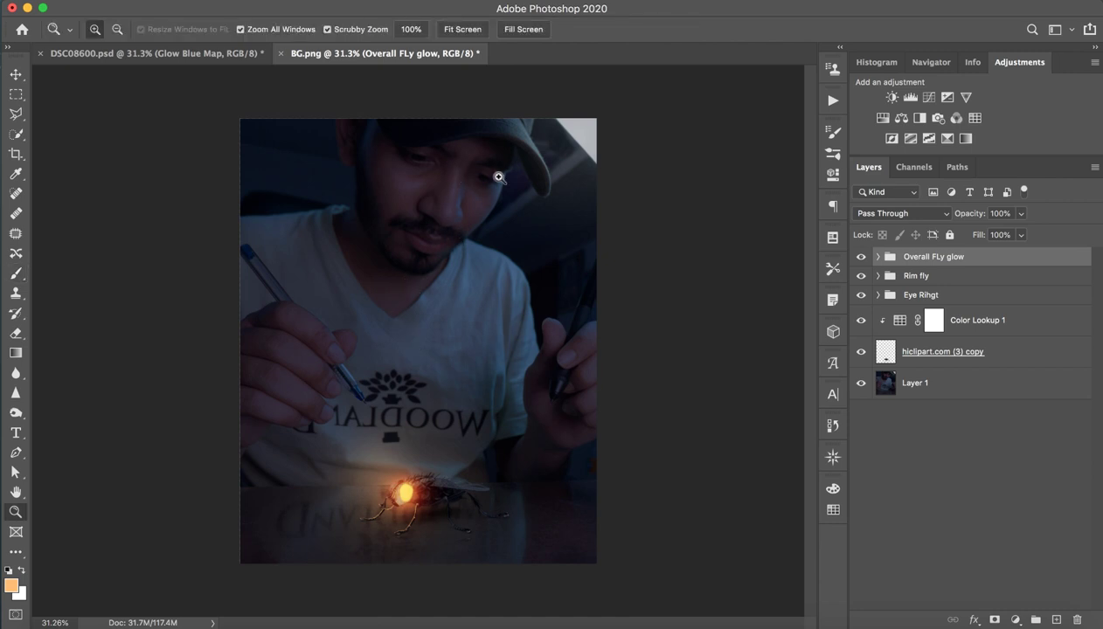
Step: Add a new empty layer and rename it 'Me rm'
{"action": "key", "text": "b"}
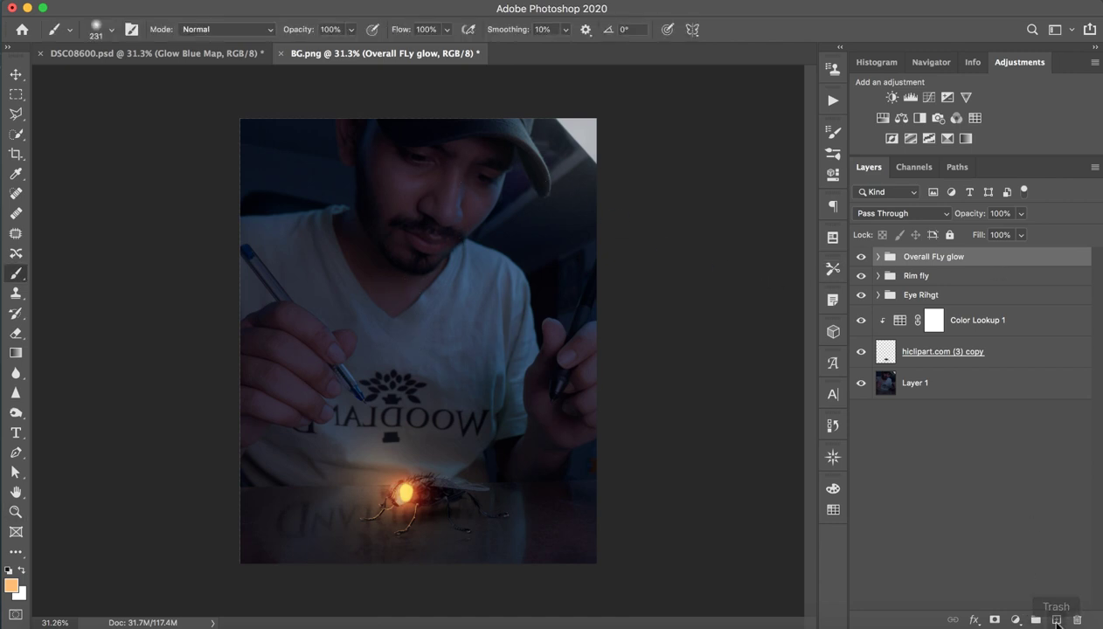
{"action": "left_click", "coordinate": [1056, 620]}
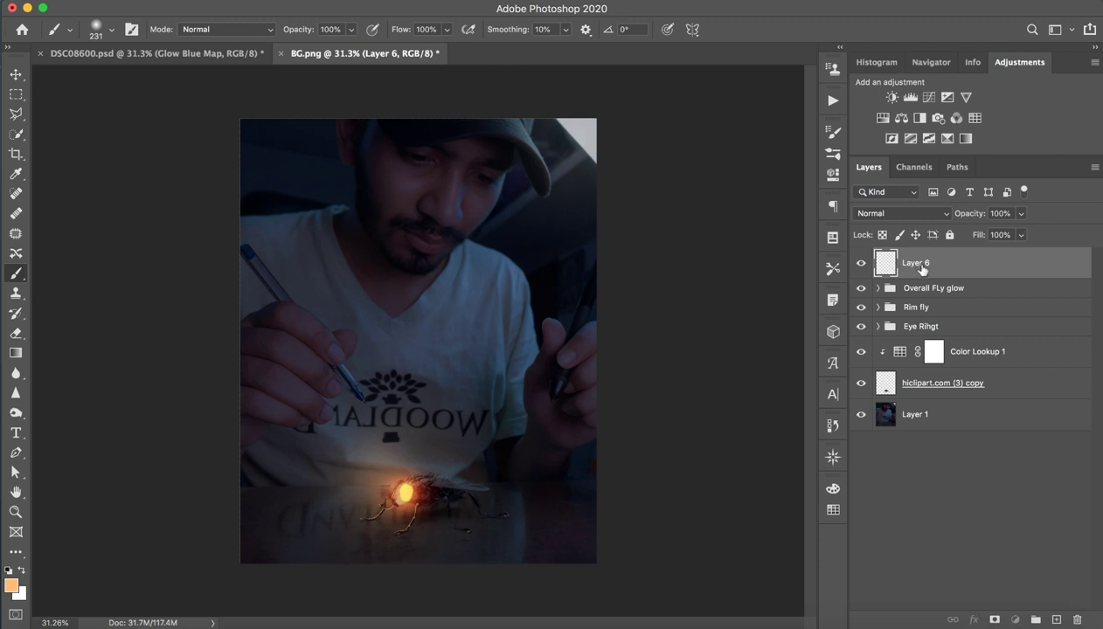
{"action": "double_click", "coordinate": [917, 264]}
{"action": "type", "text": "Me rm"}
{"action": "key", "text": "Return"}
Step: Put Me rm into a new group named 'My rim light' and reselect the Me rm layer
{"action": "key", "text": "ctrl+g"}
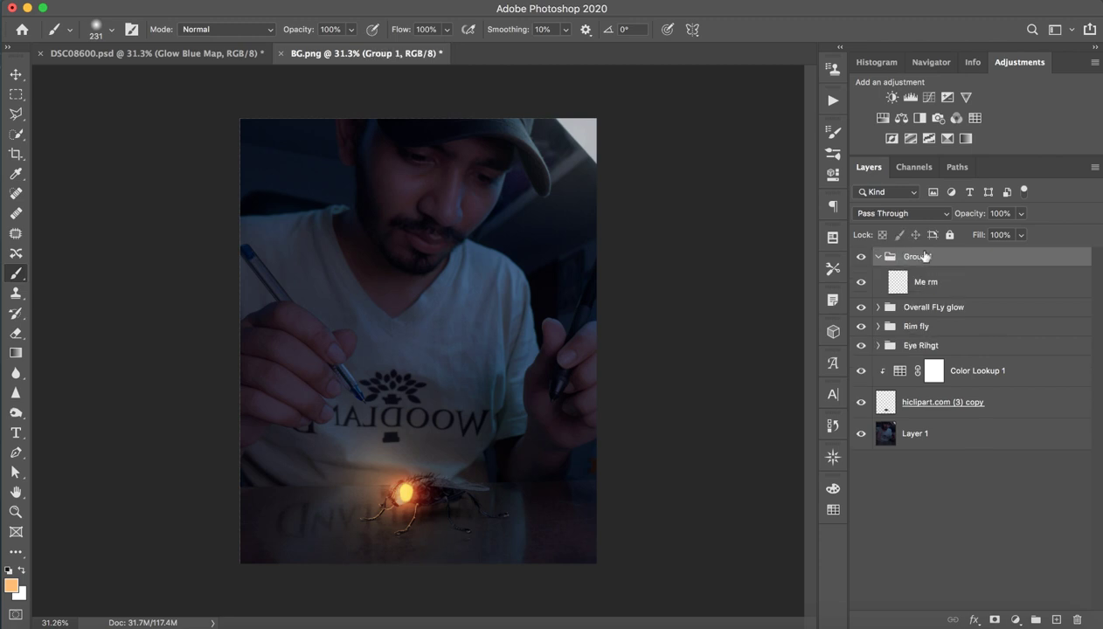
{"action": "type", "text": "My rim light"}
{"action": "key", "text": "Return"}
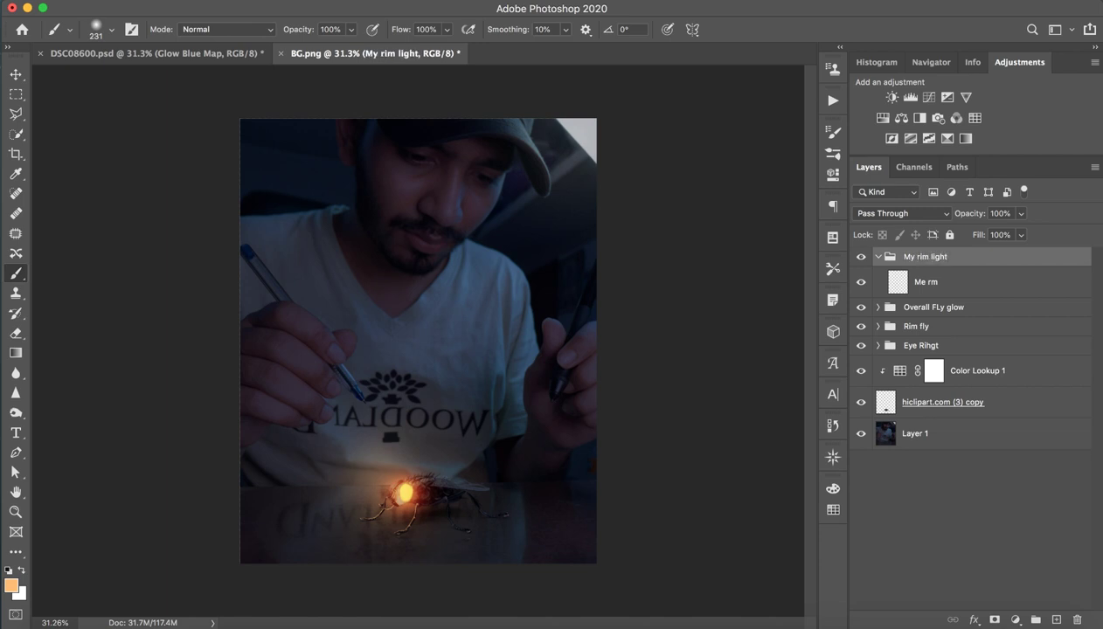
{"action": "left_click", "coordinate": [962, 281]}
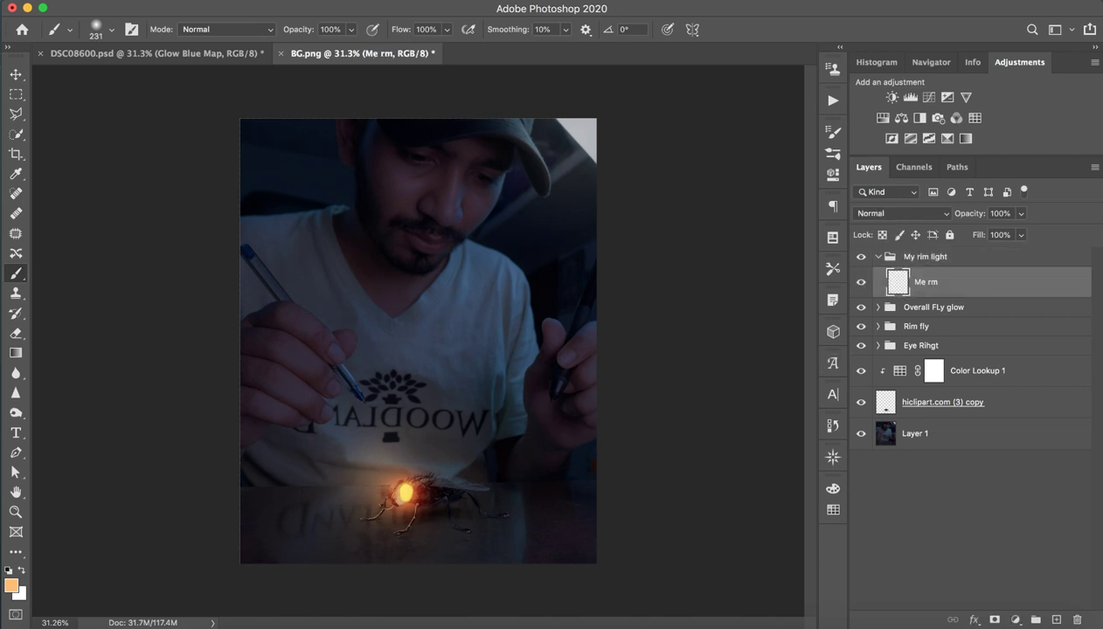
Step: Zoom to the pen tip and paint thin orange rim strokes along the fingertip edges
{"action": "mouse_move", "coordinate": [297, 404]}
{"action": "left_mouse_down"}
{"action": "mouse_move", "coordinate": [555, 310]}
{"action": "mouse_move", "coordinate": [459, 310]}
{"action": "left_mouse_up"}
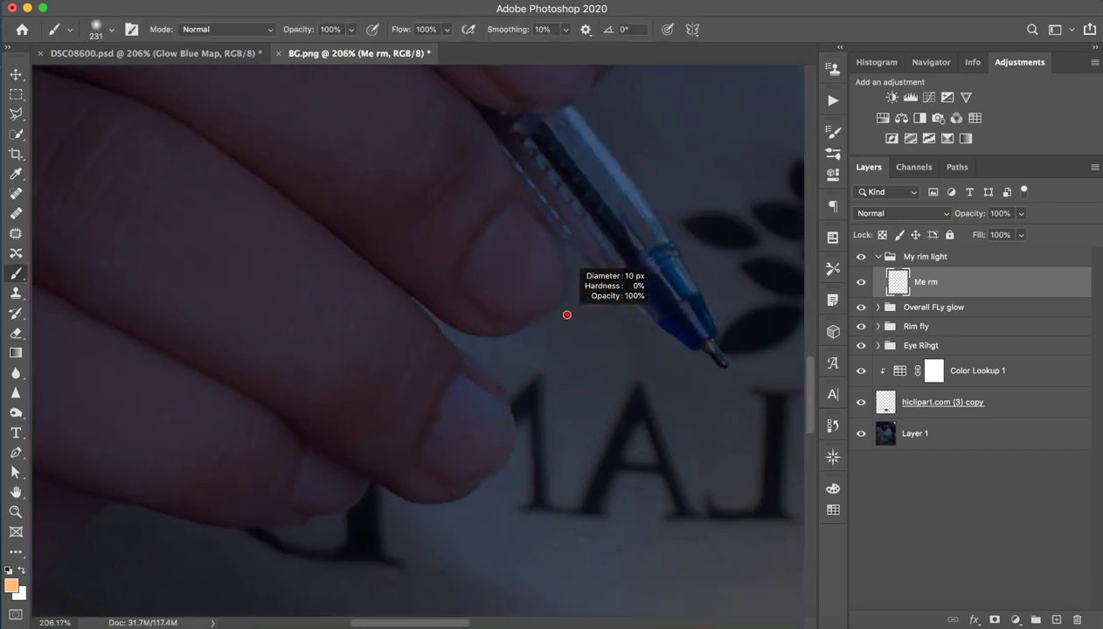
{"action": "scroll", "coordinate": [417, 341], "scroll_direction": "down", "scroll_amount": 5}
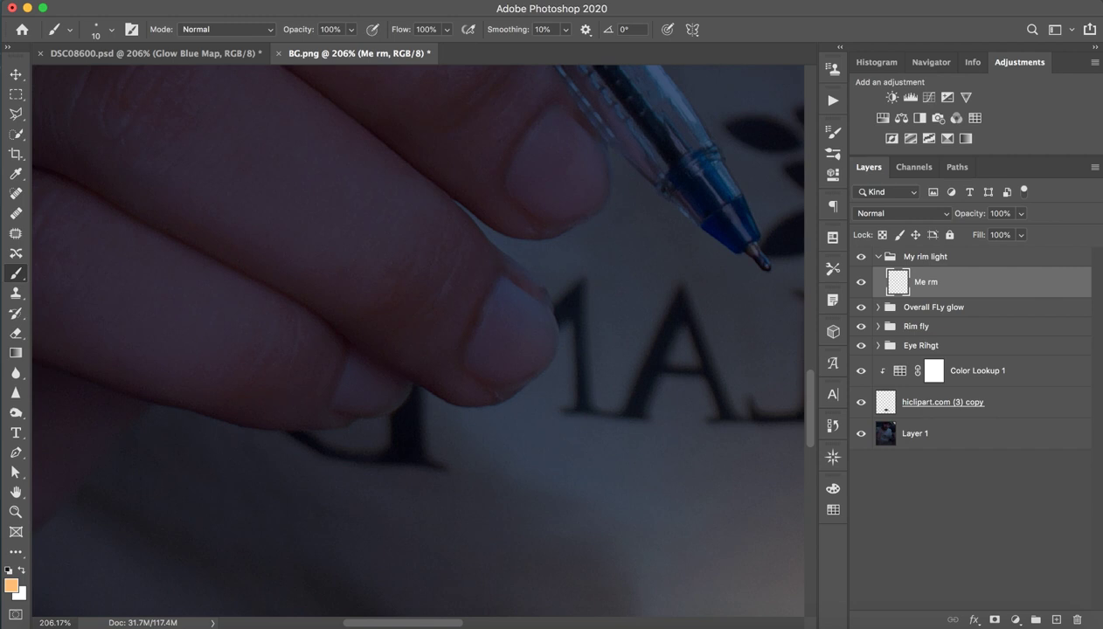
{"action": "left_click_drag", "start_coordinate": [447, 199], "coordinate": [495, 229]}
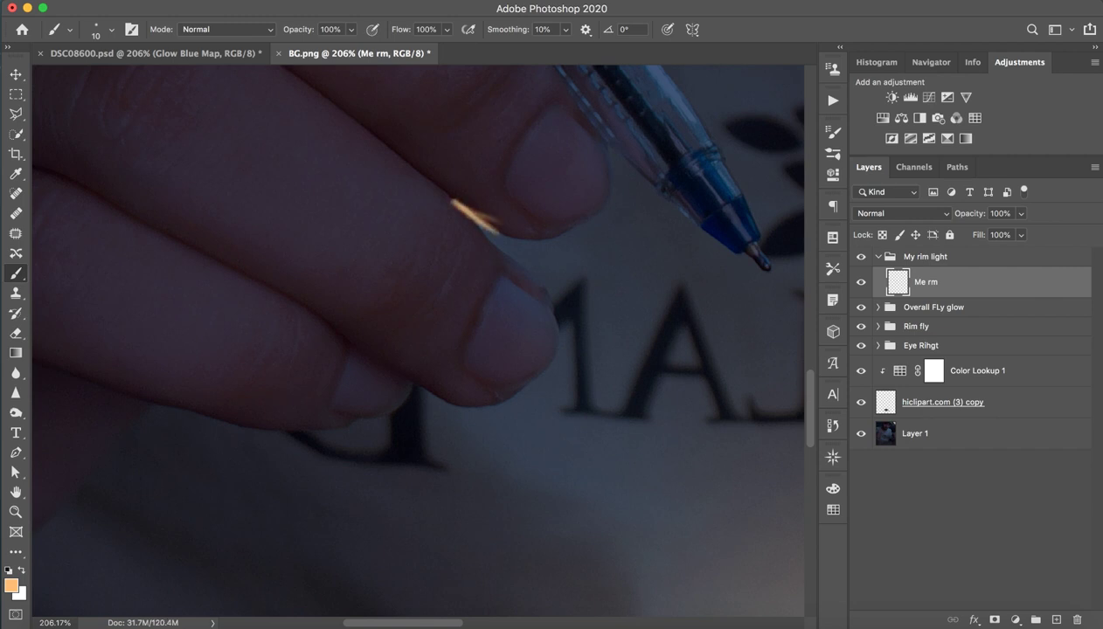
{"action": "key", "text": "ctrl+z"}
{"action": "left_click_drag", "start_coordinate": [453, 201], "coordinate": [564, 237]}
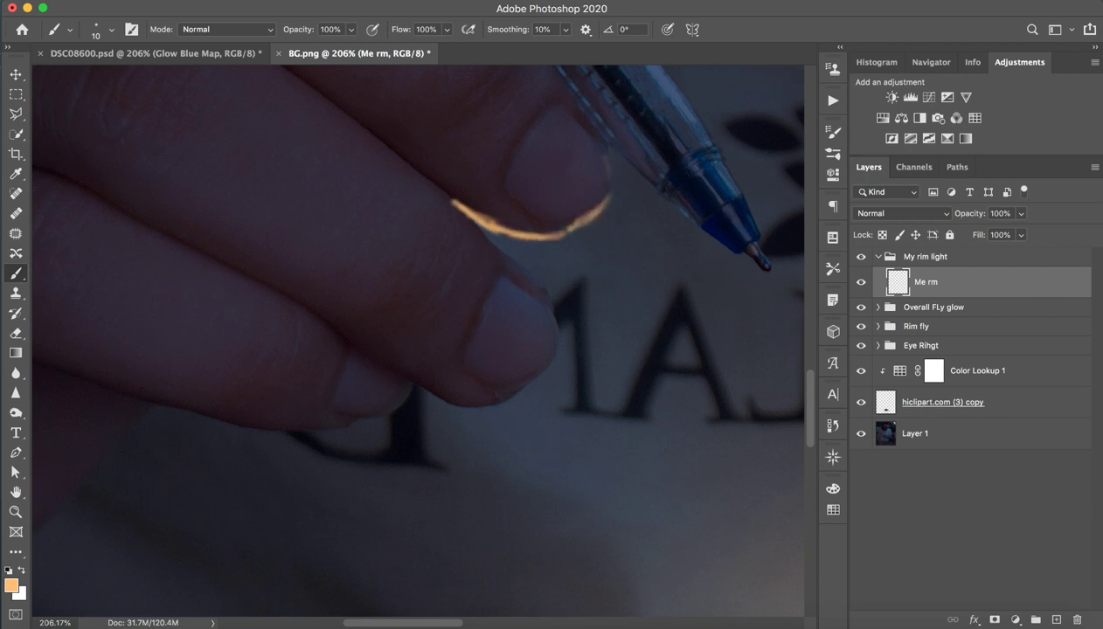
{"action": "scroll", "coordinate": [418, 341], "scroll_direction": "down", "scroll_amount": 2}
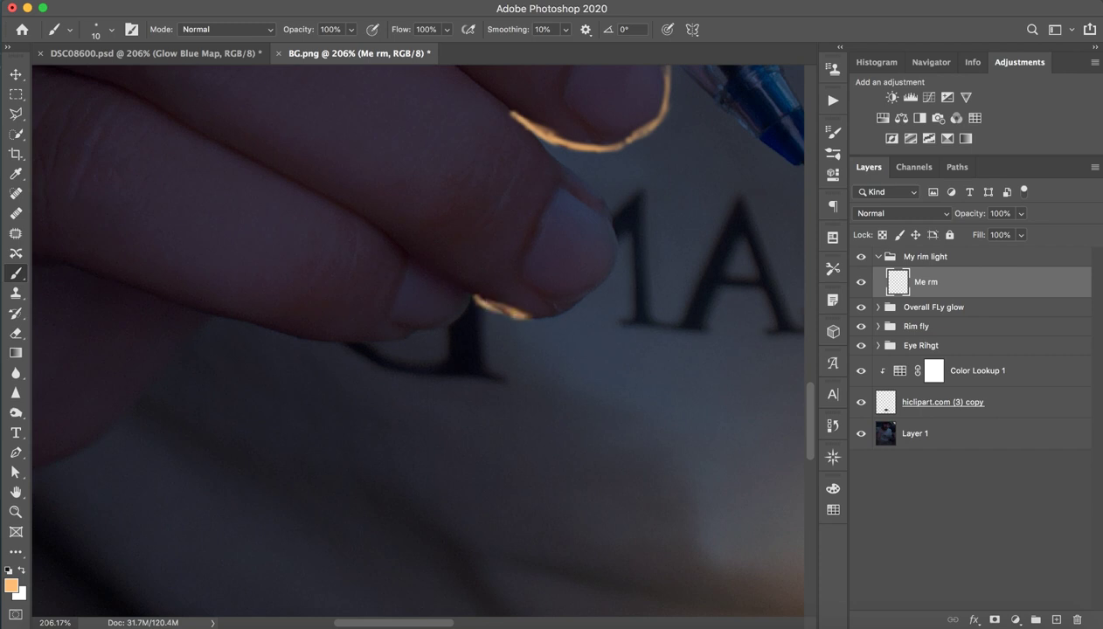
{"action": "left_click_drag", "start_coordinate": [526, 317], "coordinate": [569, 308]}
{"action": "left_click_drag", "start_coordinate": [612, 256], "coordinate": [582, 294]}
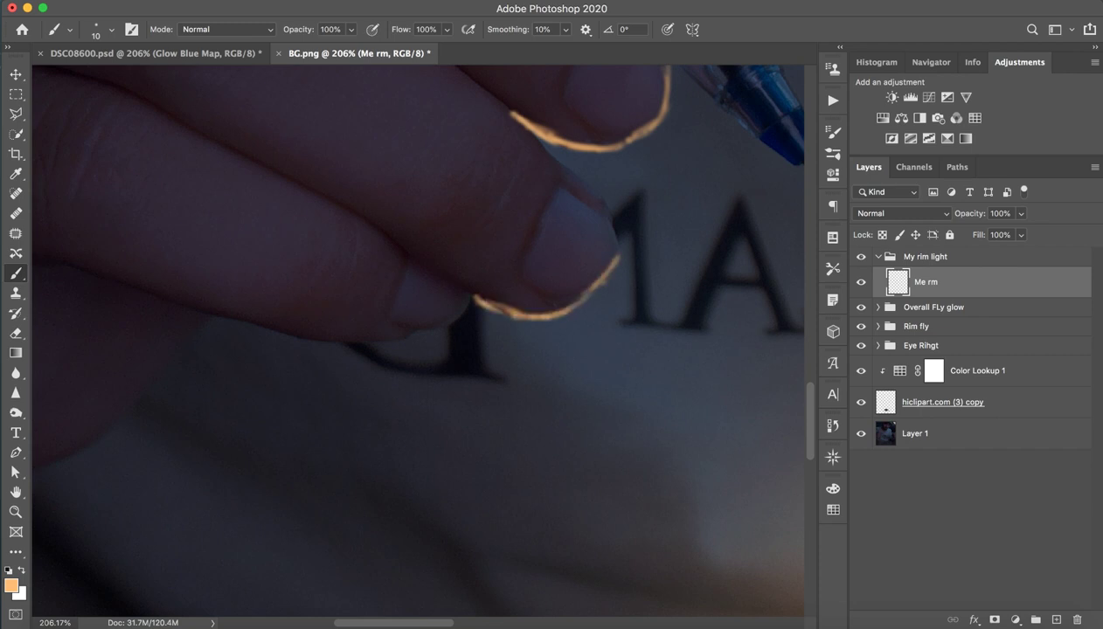
Step: Paint more orange rim strokes along the fingers' lower edges to the image's left edge, then zoom out
{"action": "scroll", "coordinate": [418, 341], "scroll_direction": "down", "scroll_amount": 3}
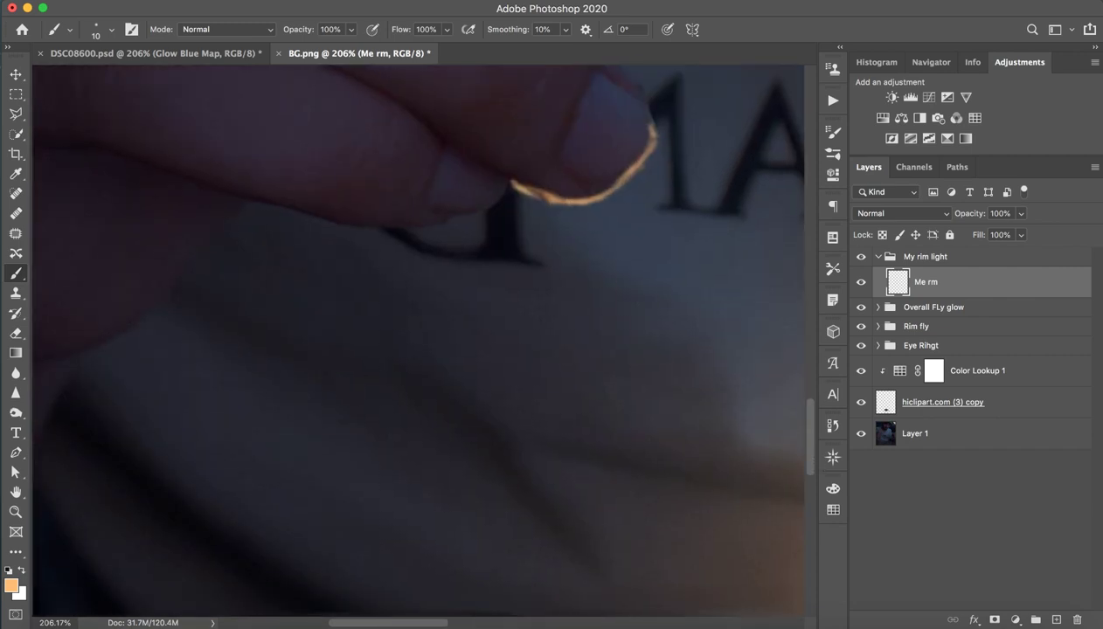
{"action": "left_click_drag", "start_coordinate": [325, 225], "coordinate": [448, 221]}
{"action": "mouse_move", "coordinate": [378, 225]}
{"action": "left_mouse_down"}
{"action": "mouse_move", "coordinate": [460, 217]}
{"action": "mouse_move", "coordinate": [505, 186]}
{"action": "left_mouse_up"}
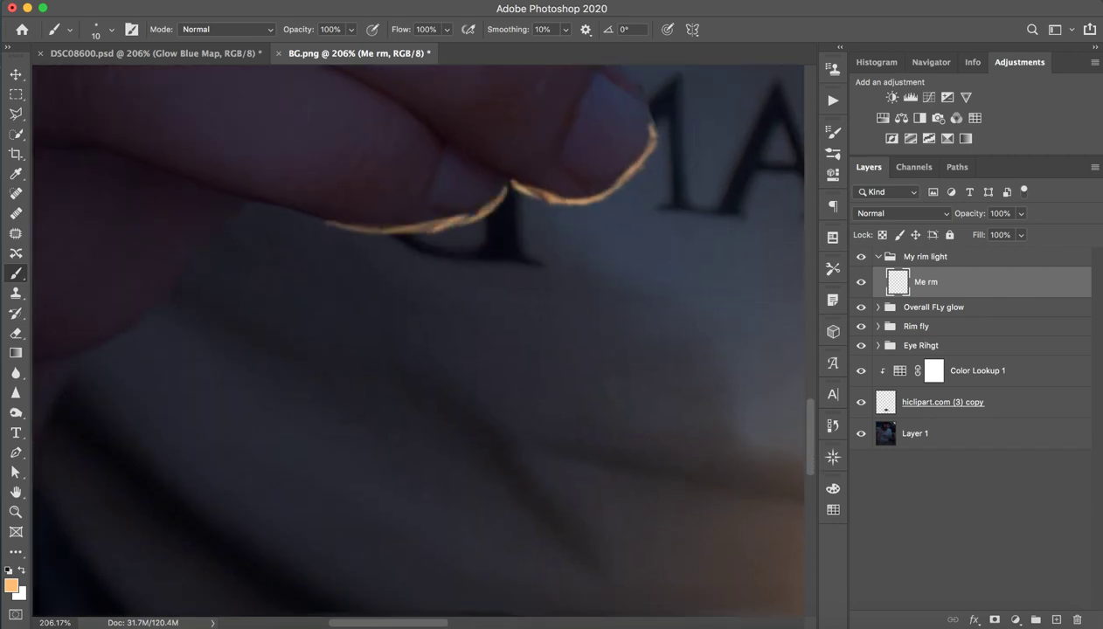
{"action": "scroll", "coordinate": [418, 340], "scroll_direction": "left", "scroll_amount": 5}
{"action": "left_click_drag", "start_coordinate": [367, 160], "coordinate": [494, 201]}
{"action": "left_click_drag", "start_coordinate": [395, 171], "coordinate": [553, 219]}
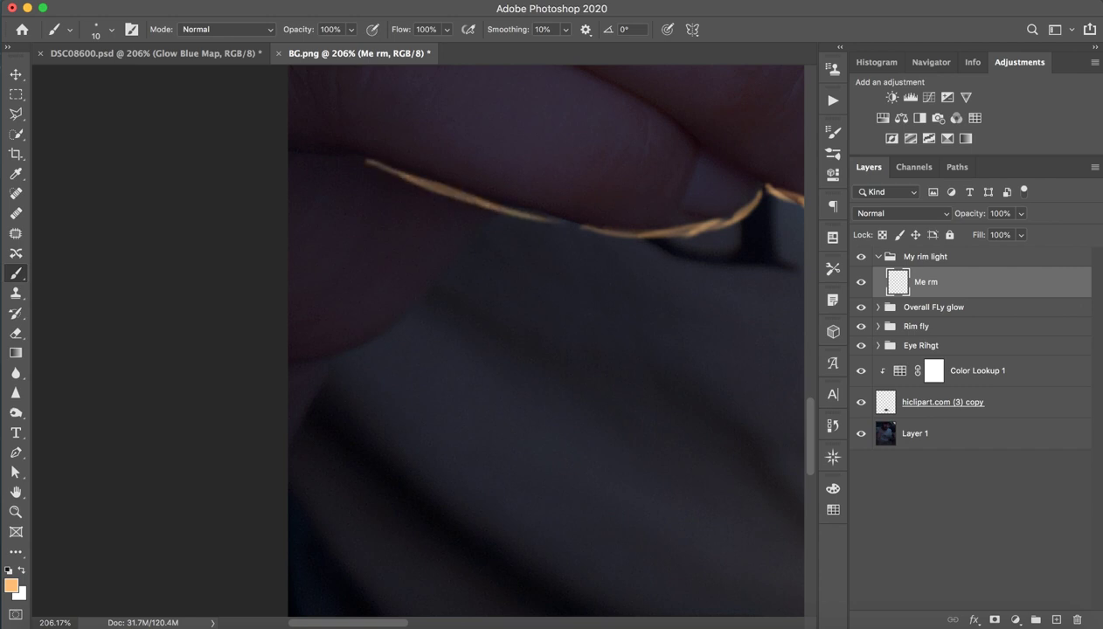
{"action": "left_click_drag", "start_coordinate": [486, 203], "coordinate": [591, 225]}
{"action": "left_click_drag", "start_coordinate": [376, 160], "coordinate": [544, 215]}
{"action": "mouse_move", "coordinate": [354, 156]}
{"action": "left_mouse_down"}
{"action": "mouse_move", "coordinate": [289, 153]}
{"action": "mouse_move", "coordinate": [383, 166]}
{"action": "left_mouse_up"}
{"action": "left_click_drag", "start_coordinate": [455, 349], "coordinate": [332, 349]}
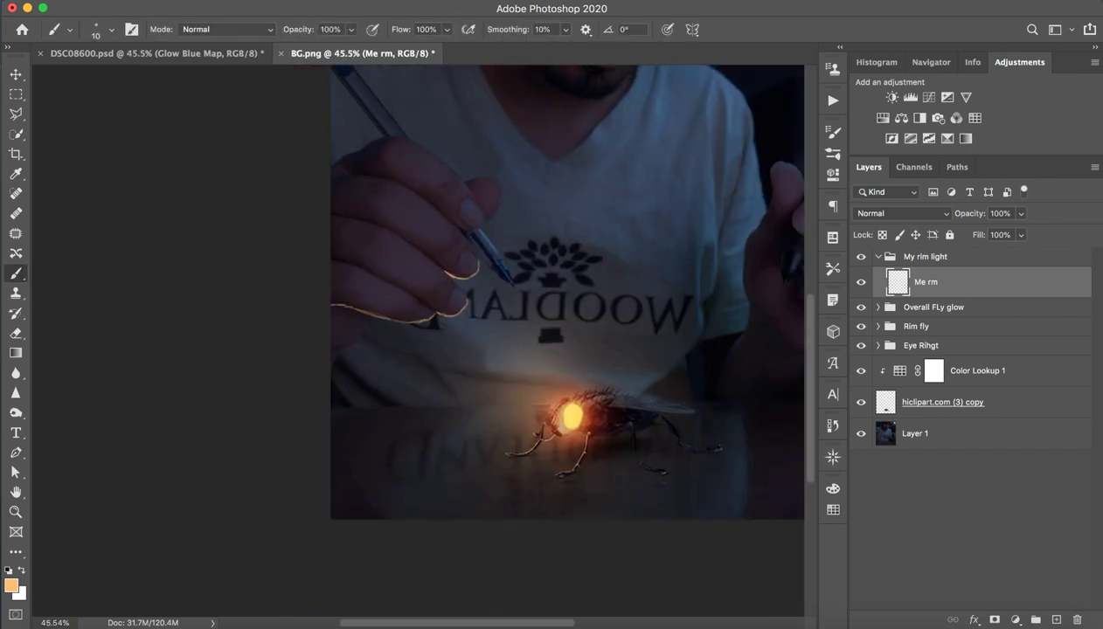
{"action": "key", "text": "z"}
{"action": "scroll", "coordinate": [417, 341], "scroll_direction": "down", "scroll_amount": 5}
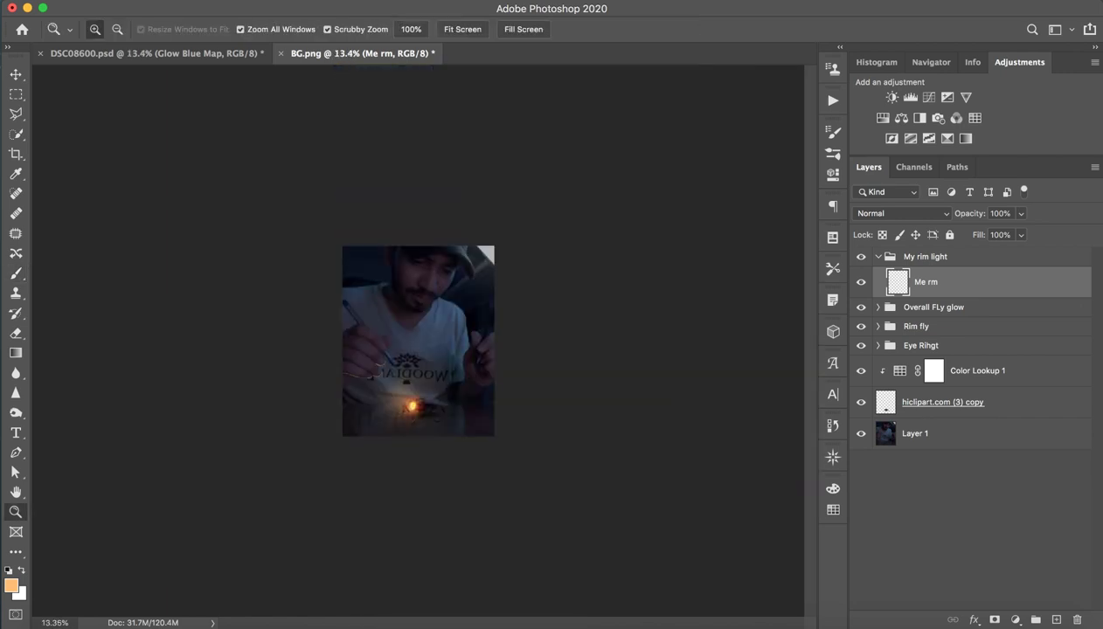
{"action": "scroll", "coordinate": [428, 358], "scroll_direction": "up", "scroll_amount": 5}
{"action": "key", "text": "b"}
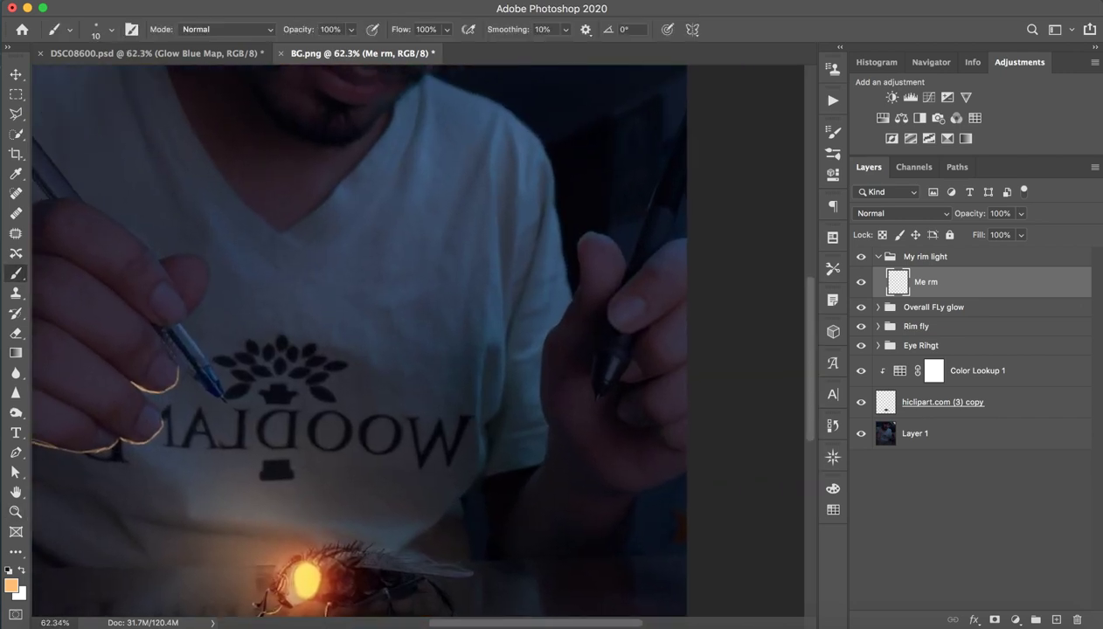
{"action": "scroll", "coordinate": [418, 341], "scroll_direction": "down", "scroll_amount": 2}
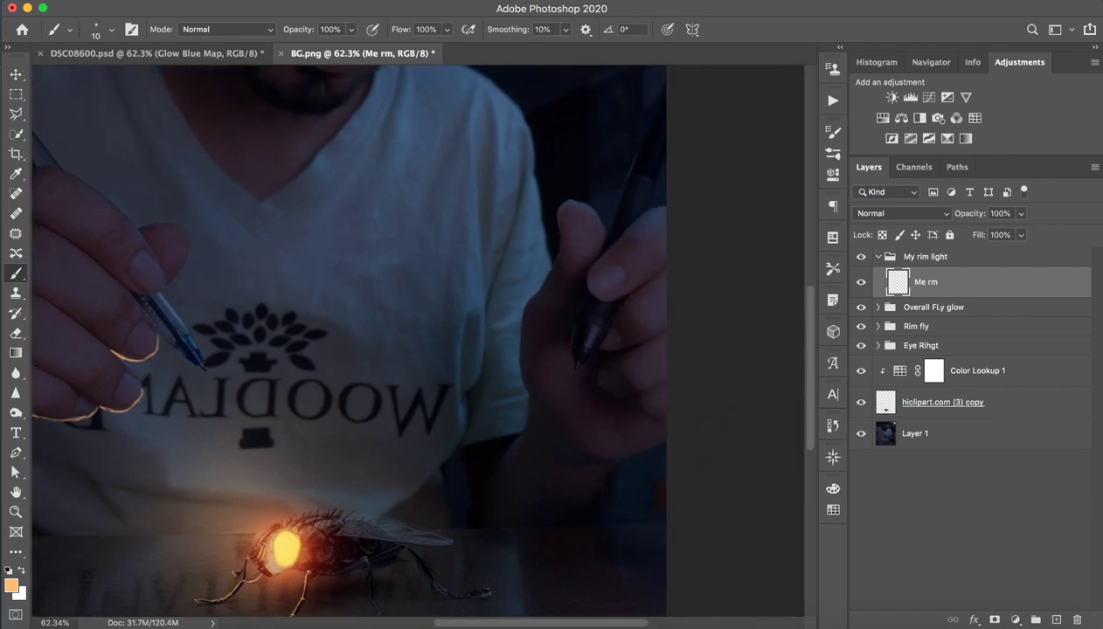
{"action": "key", "text": "z"}
{"action": "scroll", "coordinate": [604, 254], "scroll_direction": "up", "scroll_amount": 3}
{"action": "key", "text": "b"}
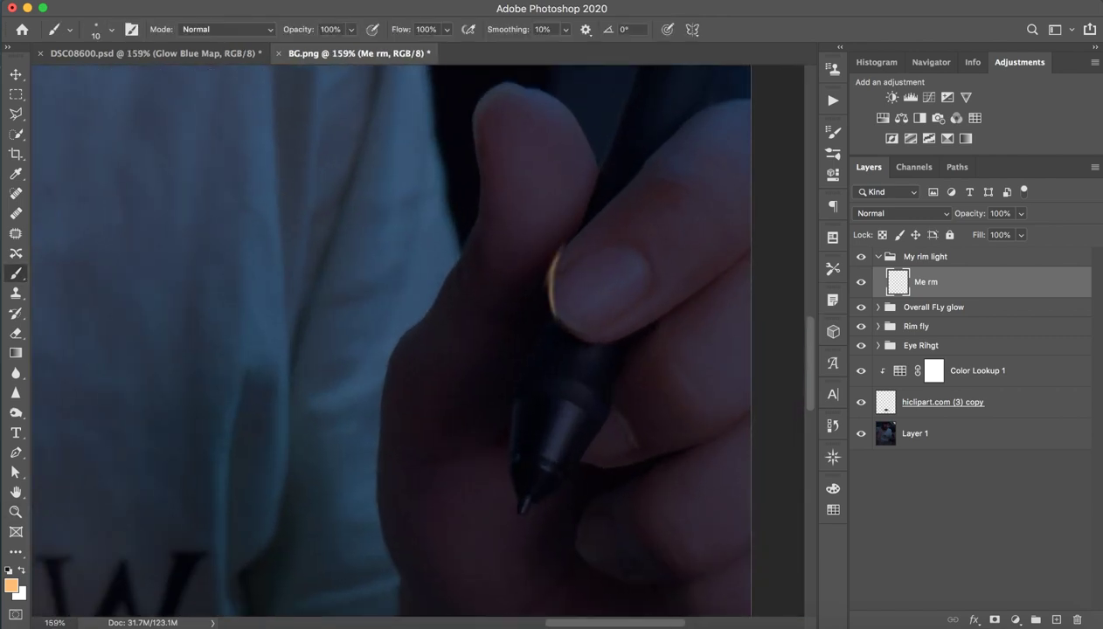
{"action": "scroll", "coordinate": [393, 341], "scroll_direction": "down", "scroll_amount": 5}
{"action": "scroll", "coordinate": [393, 341], "scroll_direction": "right", "scroll_amount": 3}
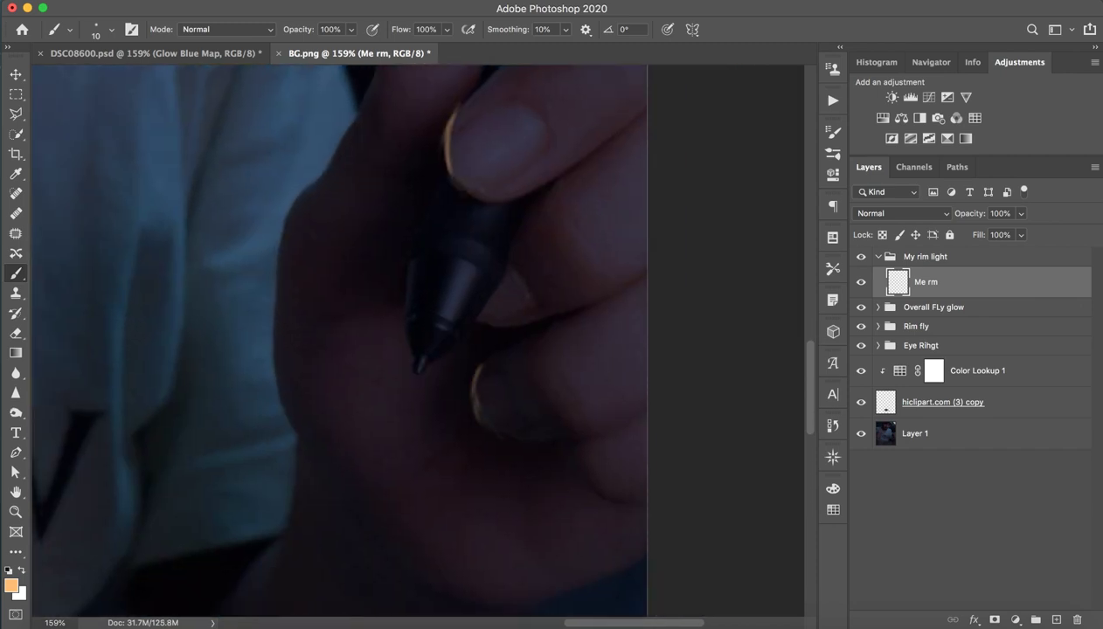
{"action": "scroll", "coordinate": [341, 341], "scroll_direction": "down", "scroll_amount": 2}
{"action": "scroll", "coordinate": [340, 341], "scroll_direction": "right", "scroll_amount": 1}
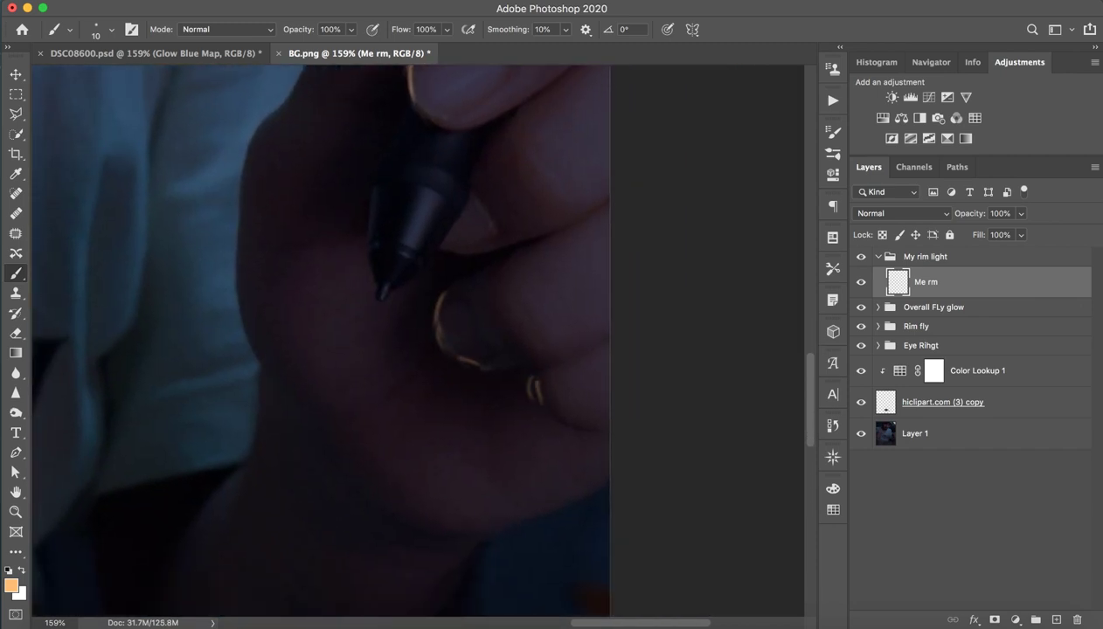
{"action": "left_click_drag", "start_coordinate": [393, 400], "coordinate": [288, 399]}
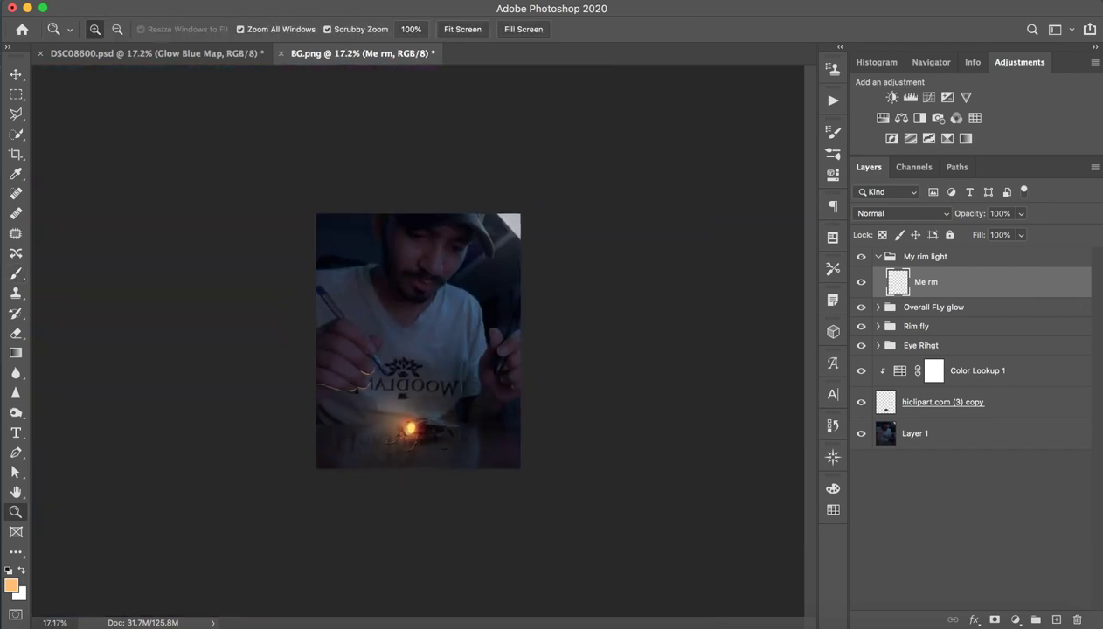
{"action": "left_click_drag", "start_coordinate": [393, 399], "coordinate": [490, 400]}
{"action": "mouse_move", "coordinate": [393, 350]}
{"action": "left_mouse_down"}
{"action": "mouse_move", "coordinate": [454, 349]}
{"action": "mouse_move", "coordinate": [437, 350]}
{"action": "left_mouse_up"}
Step: Zoom in on the pen-hand fingertips, set the brush to 38, and undo two trial soft glows
{"action": "key", "text": "z"}
{"action": "left_click_drag", "start_coordinate": [367, 247], "coordinate": [420, 246]}
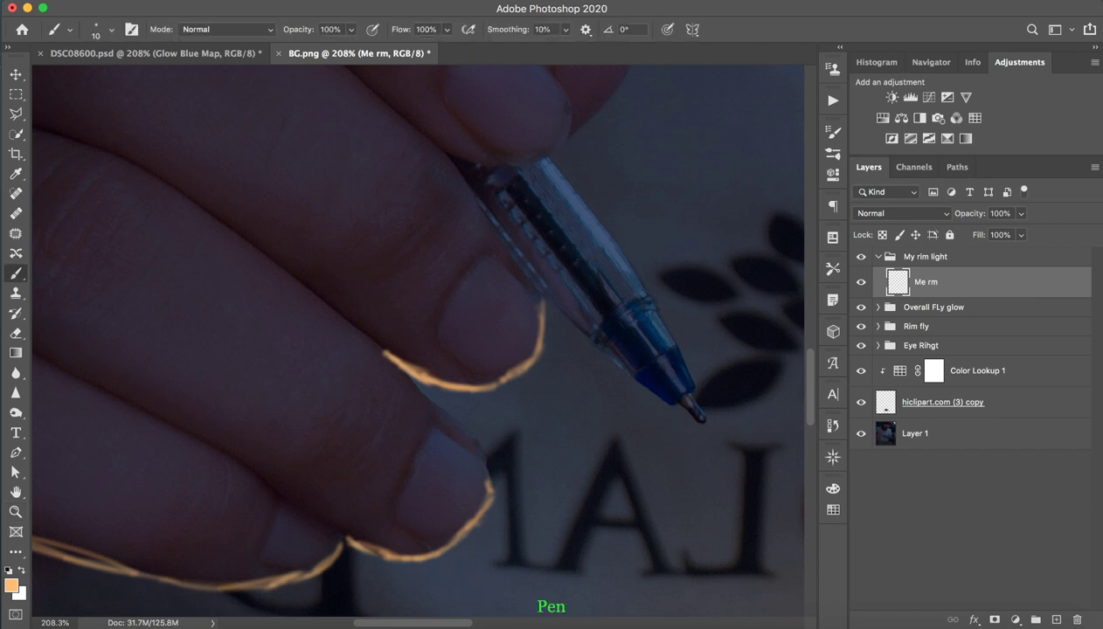
{"action": "left_click_drag", "start_coordinate": [419, 275], "coordinate": [442, 276]}
{"action": "left_click_drag", "start_coordinate": [407, 344], "coordinate": [381, 340]}
{"action": "key", "text": "ctrl+z"}
{"action": "left_click_drag", "start_coordinate": [385, 330], "coordinate": [384, 346]}
{"action": "key", "text": "ctrl+z"}
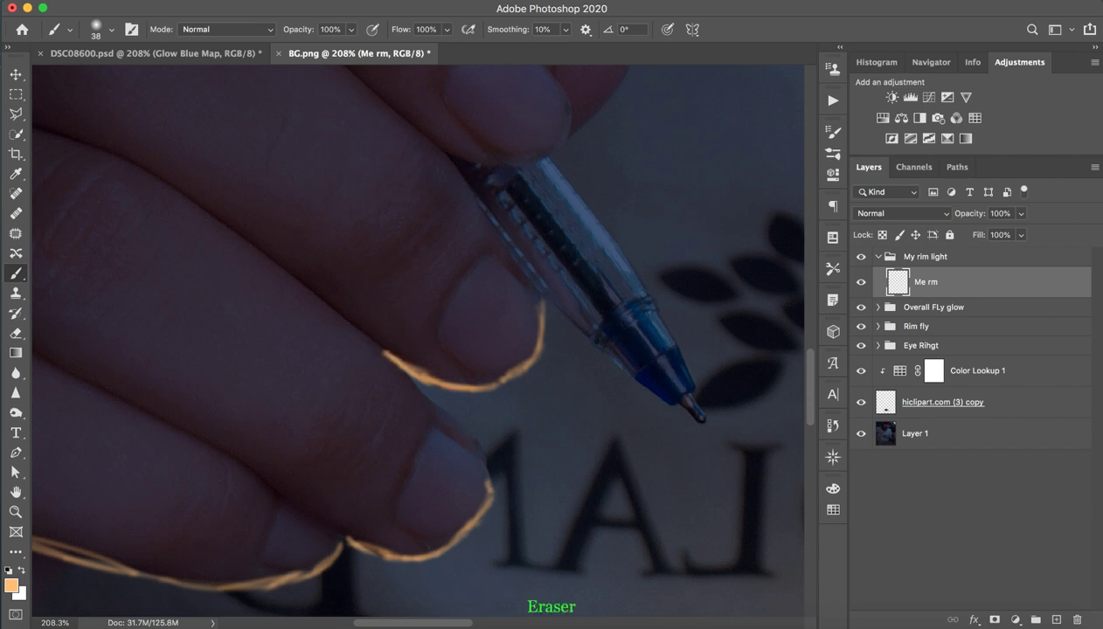
Step: Erase part of the fingertip rim light with a larger tip, then zoom out to the whole image
{"action": "mouse_move", "coordinate": [369, 283]}
{"action": "left_mouse_down"}
{"action": "mouse_move", "coordinate": [411, 280]}
{"action": "mouse_move", "coordinate": [398, 290]}
{"action": "left_mouse_up"}
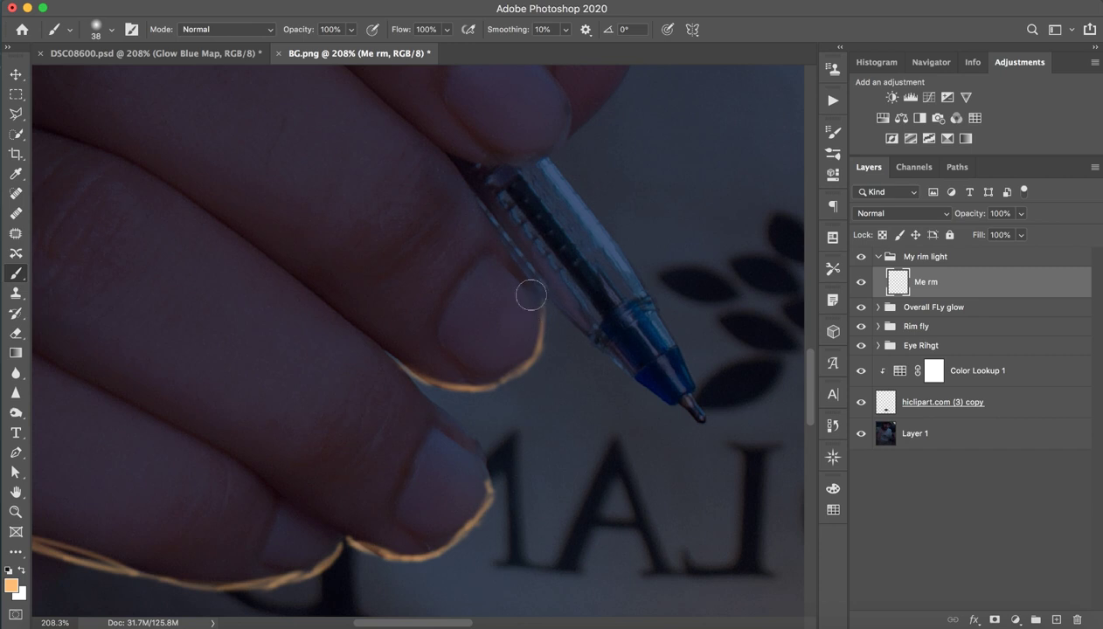
{"action": "left_click_drag", "start_coordinate": [530, 293], "coordinate": [550, 368]}
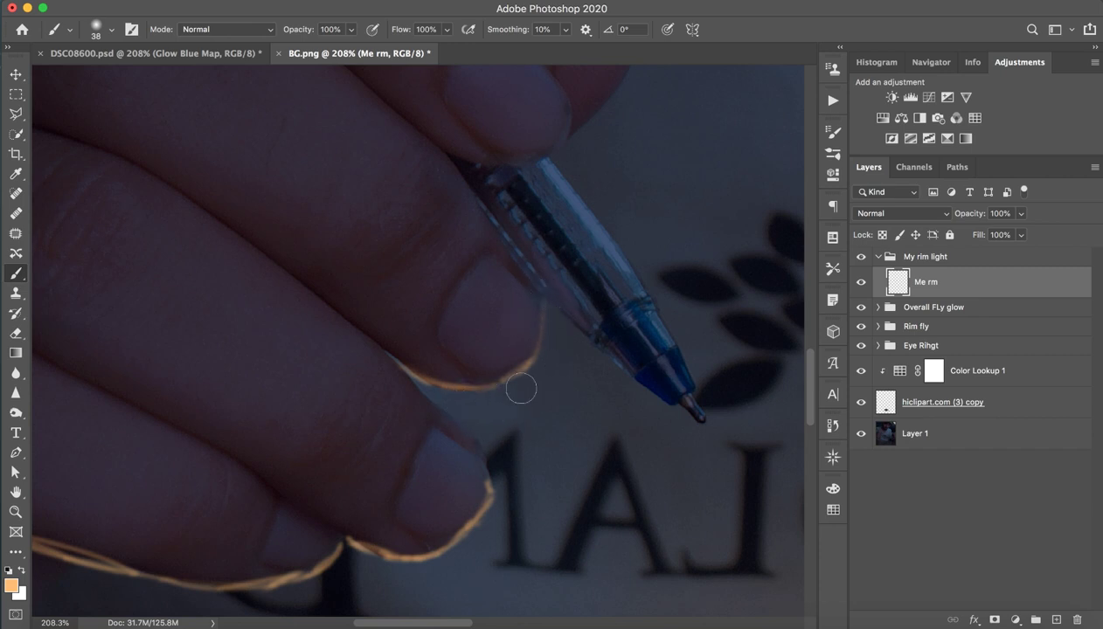
{"action": "scroll", "coordinate": [537, 388], "scroll_direction": "down", "scroll_amount": 1}
{"action": "scroll", "coordinate": [516, 331], "scroll_direction": "down", "scroll_amount": 5}
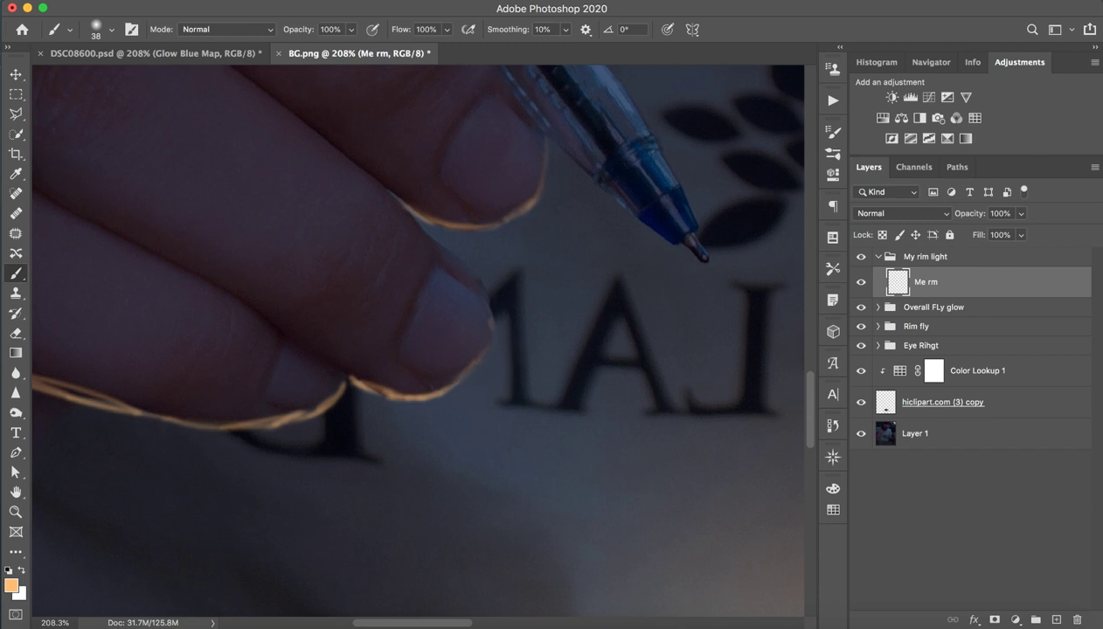
{"action": "scroll", "coordinate": [504, 323], "scroll_direction": "left", "scroll_amount": 5}
{"action": "scroll", "coordinate": [504, 324], "scroll_direction": "down", "scroll_amount": 3}
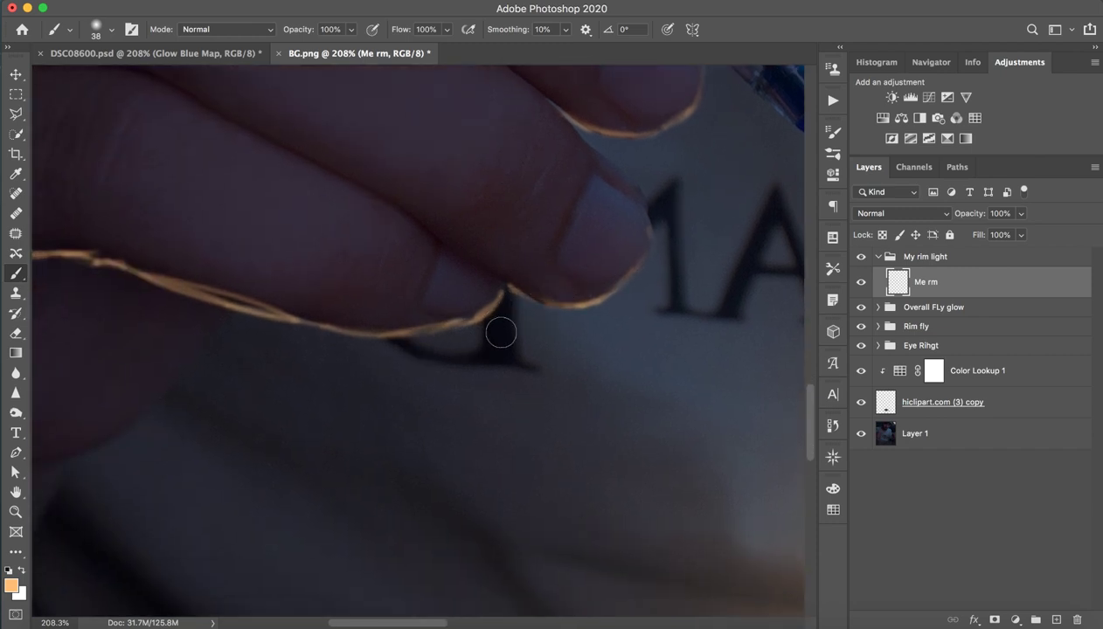
{"action": "scroll", "coordinate": [437, 289], "scroll_direction": "left", "scroll_amount": 5}
{"action": "scroll", "coordinate": [437, 288], "scroll_direction": "down", "scroll_amount": 1}
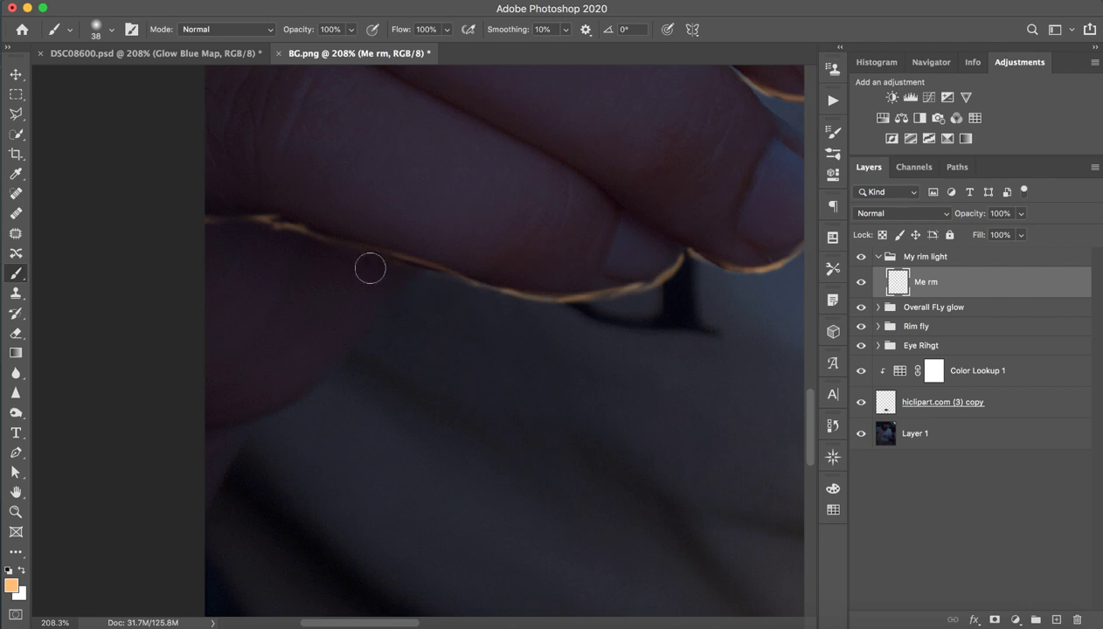
{"action": "key", "text": "z"}
{"action": "key", "text": "super+0"}
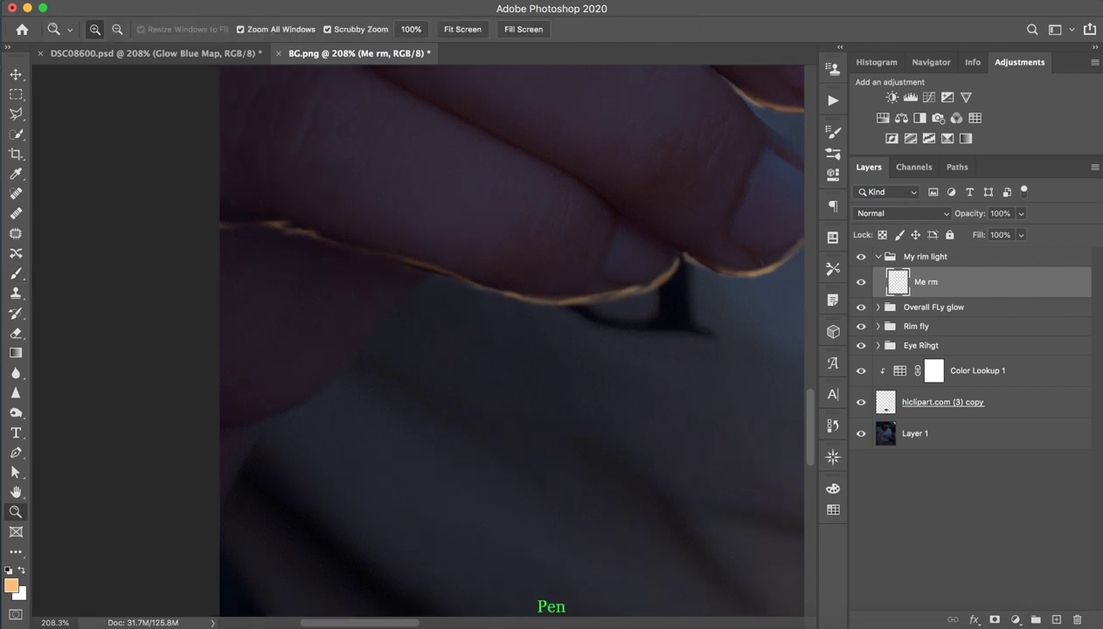
{"action": "scroll", "coordinate": [418, 447], "scroll_direction": "up", "scroll_amount": 1}
{"action": "key", "text": "b"}
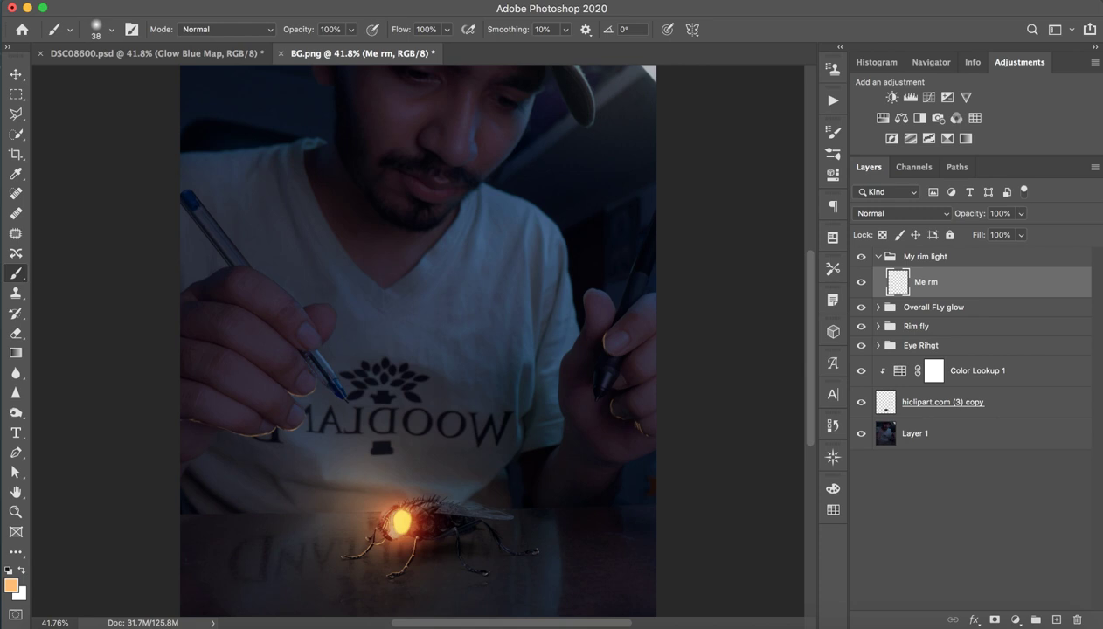
{"action": "left_click_drag", "start_coordinate": [402, 195], "coordinate": [455, 195]}
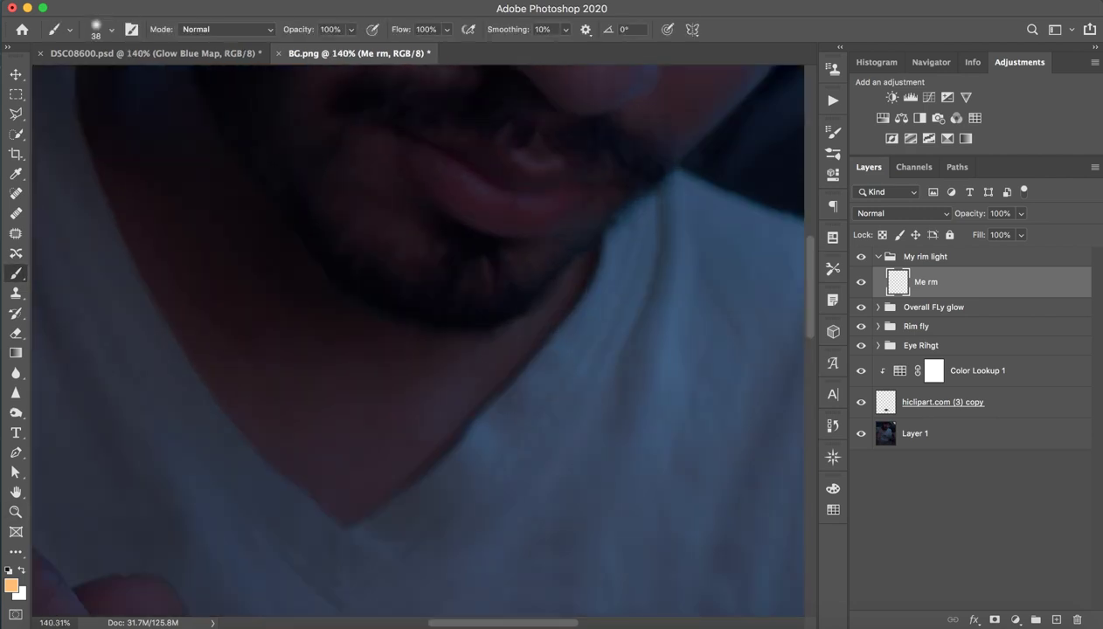
{"action": "left_click_drag", "start_coordinate": [247, 153], "coordinate": [370, 271]}
{"action": "key", "text": "ctrl+z"}
{"action": "left_click_drag", "start_coordinate": [232, 132], "coordinate": [393, 285]}
{"action": "mouse_move", "coordinate": [288, 219]}
{"action": "left_mouse_down"}
{"action": "mouse_move", "coordinate": [419, 327]}
{"action": "mouse_move", "coordinate": [522, 325]}
{"action": "mouse_move", "coordinate": [636, 185]}
{"action": "mouse_move", "coordinate": [612, 185]}
{"action": "left_mouse_up"}
{"action": "key", "text": "z"}
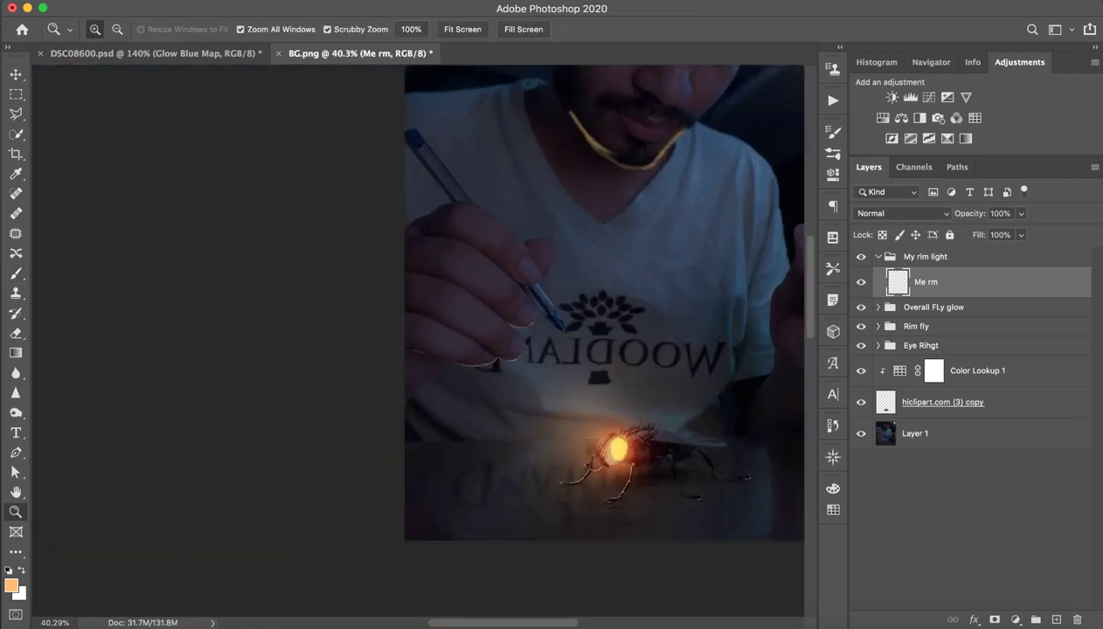
{"action": "left_click", "coordinate": [515, 241]}
{"action": "key", "text": "b"}
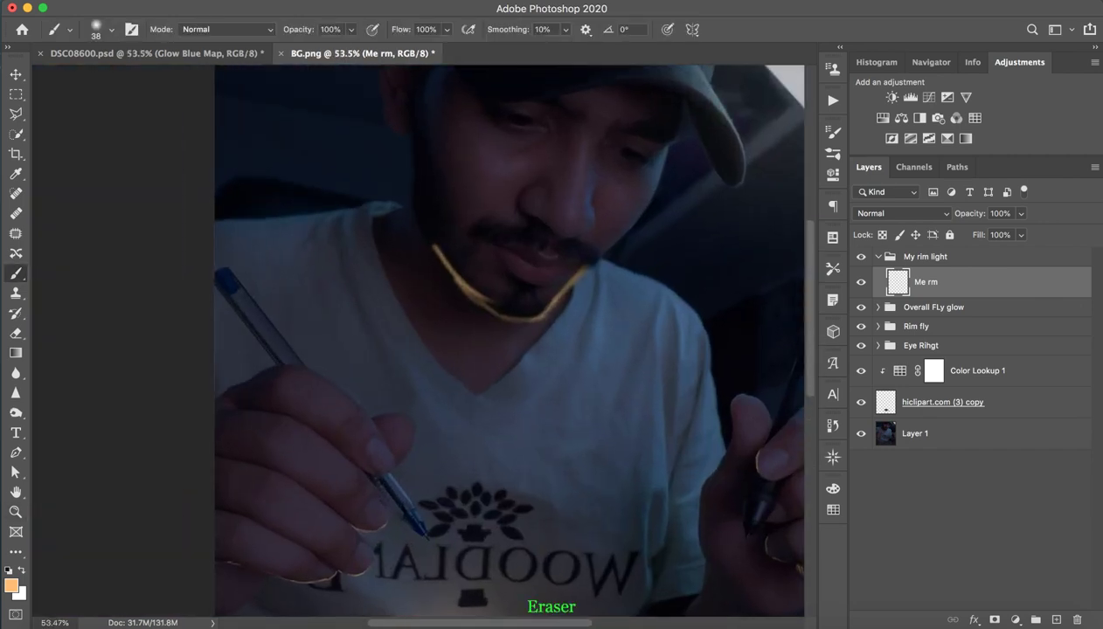
{"action": "left_click_drag", "start_coordinate": [567, 242], "coordinate": [581, 260]}
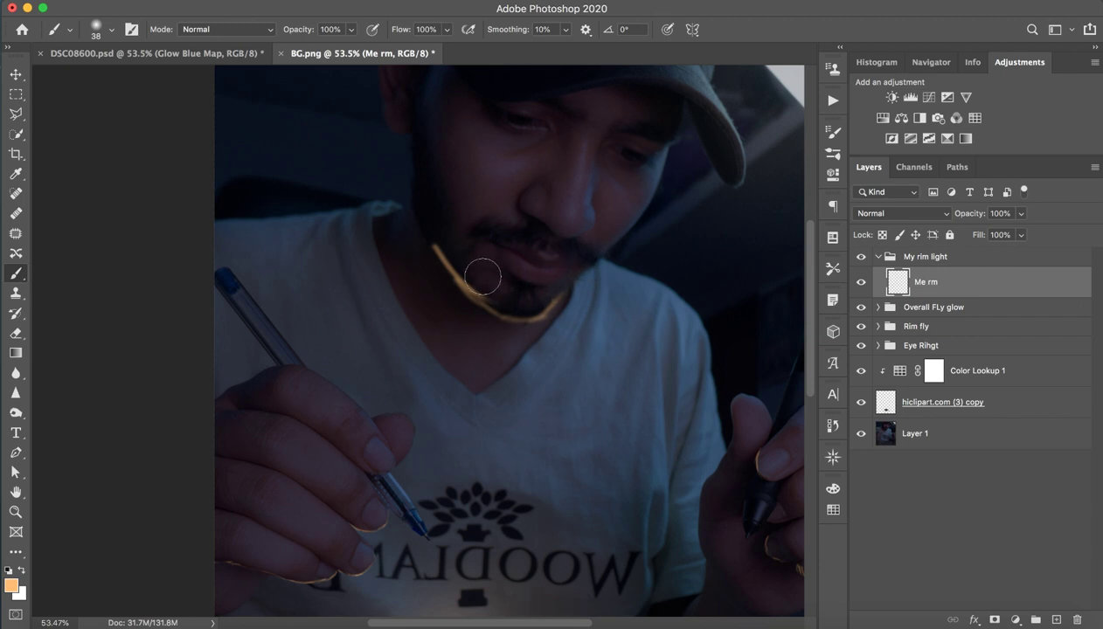
{"action": "key", "text": "ctrl+z"}
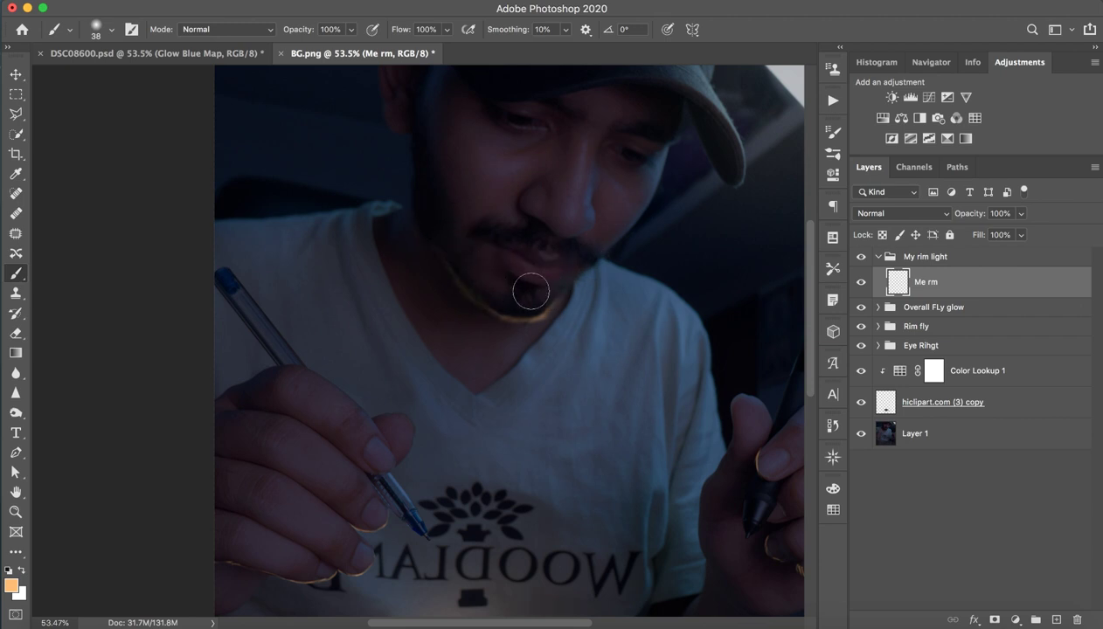
{"action": "key", "text": "z"}
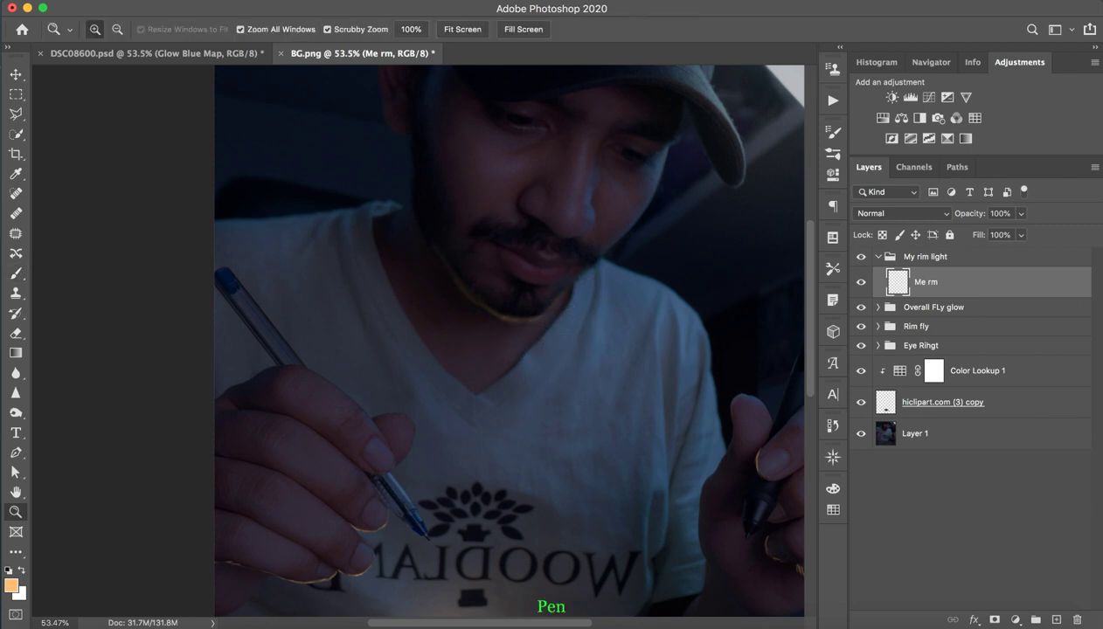
{"action": "left_click_drag", "start_coordinate": [558, 344], "coordinate": [455, 341]}
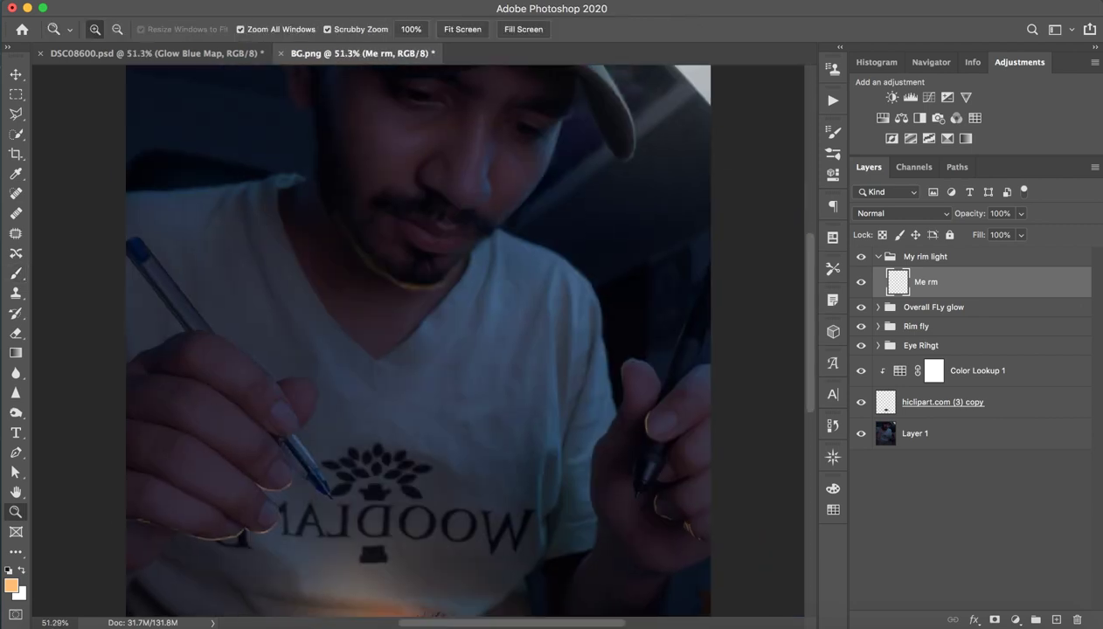
{"action": "key", "text": "b"}
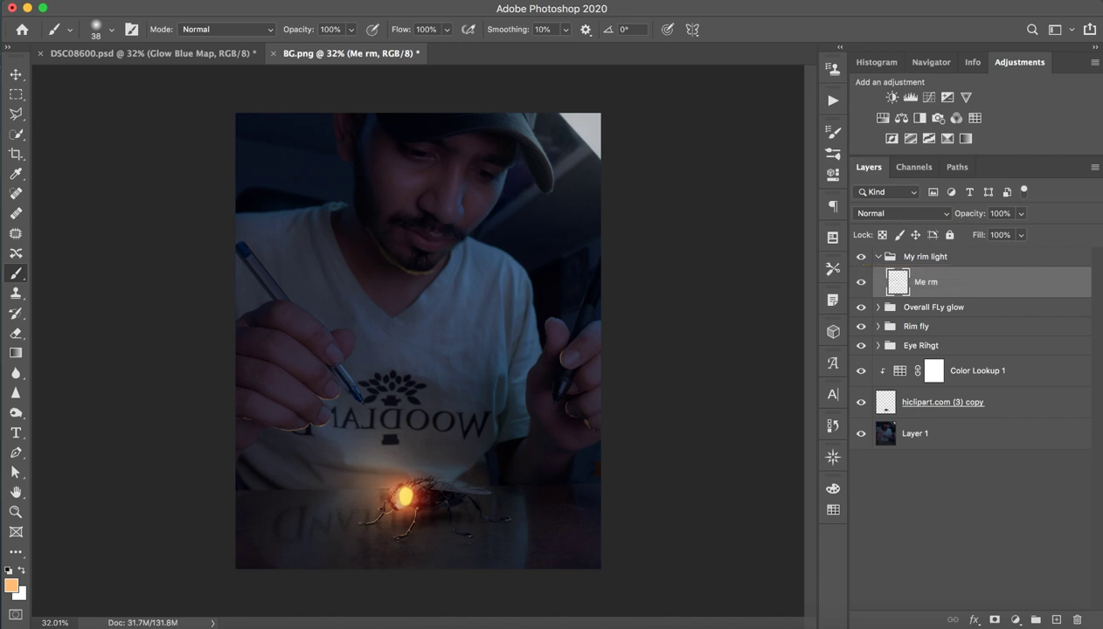
Step: Collapse the My rim light group and add a new empty layer above the groups
{"action": "left_click", "coordinate": [878, 256]}
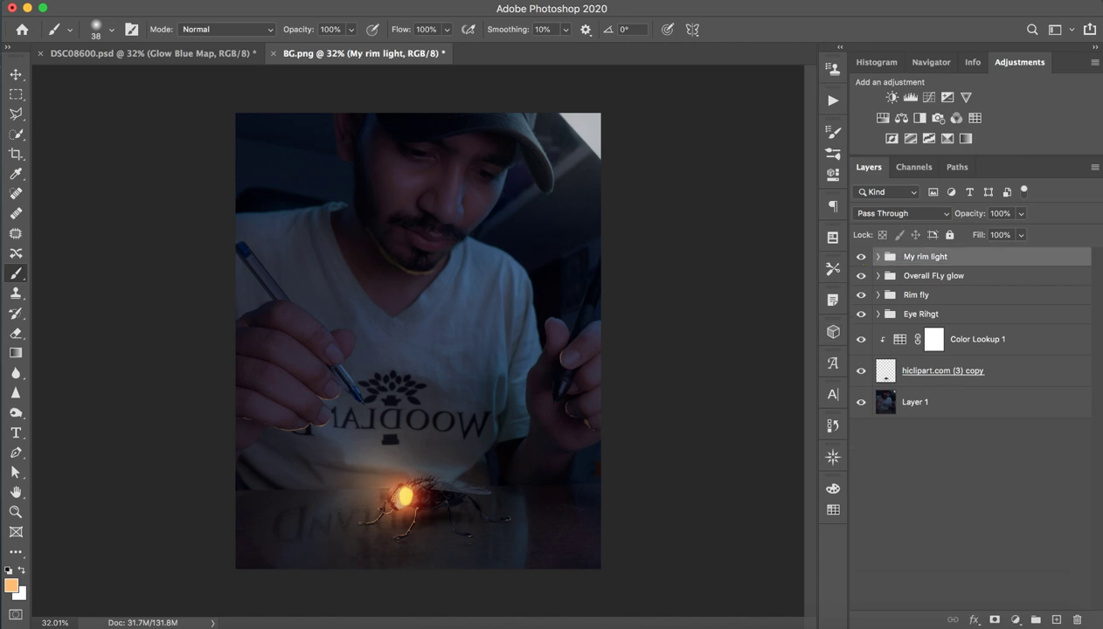
{"action": "key", "text": "z"}
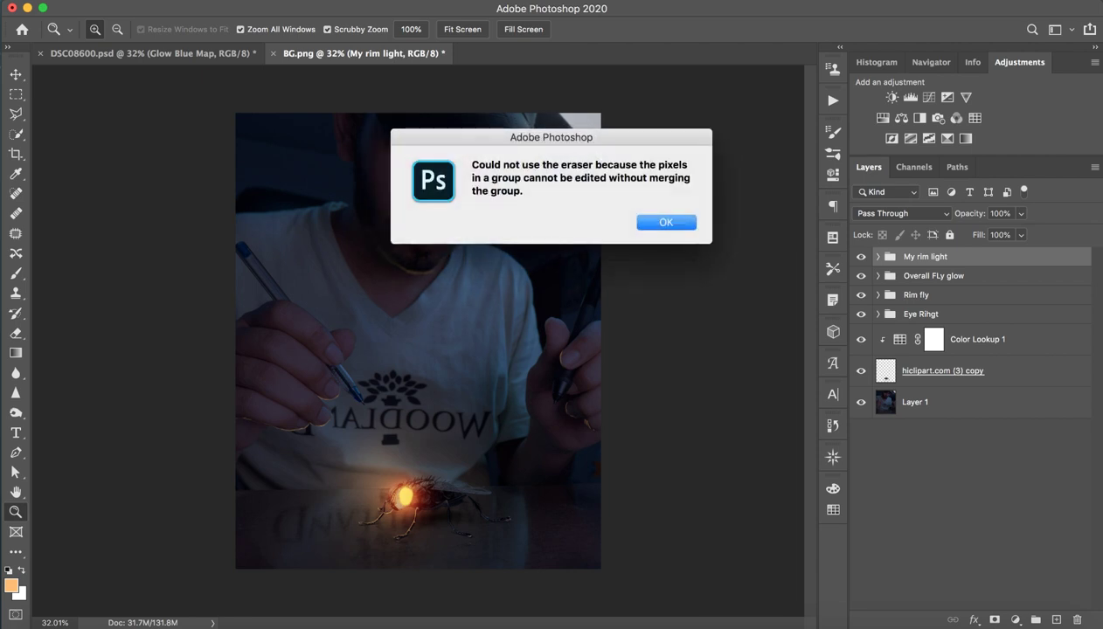
{"action": "key", "text": "Return"}
{"action": "left_click", "coordinate": [1056, 619]}
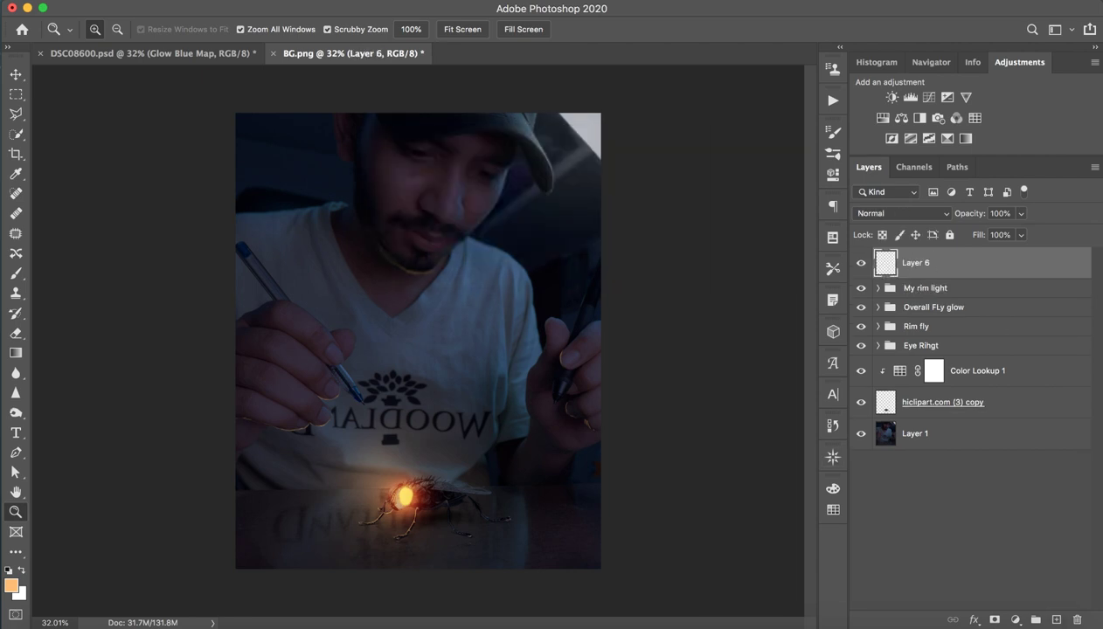
{"action": "key", "text": "b"}
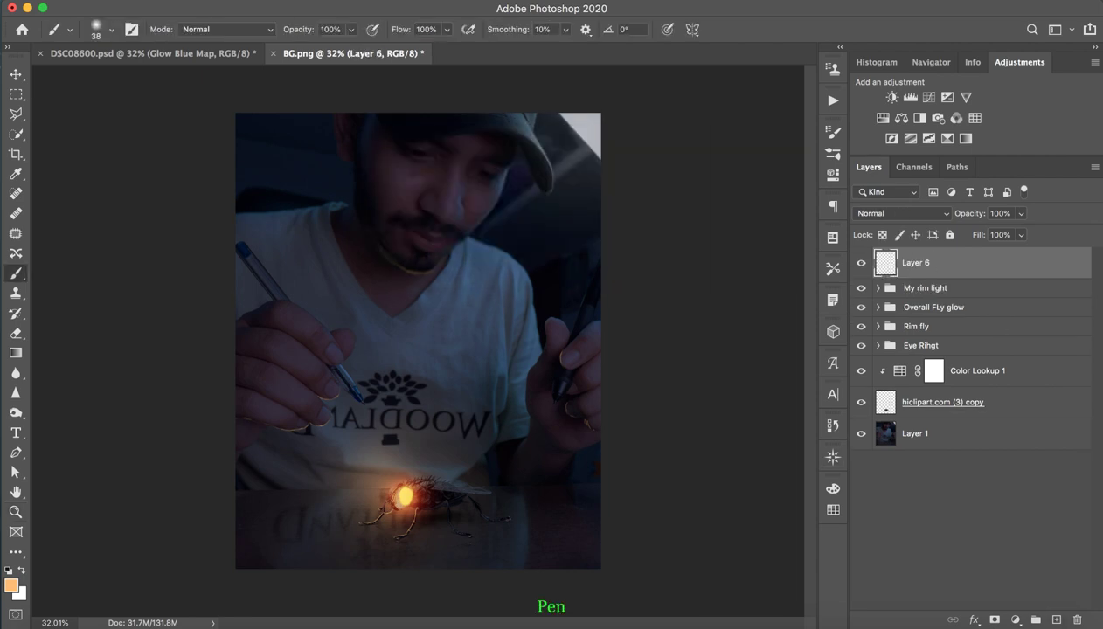
Step: Shrink the brush to a few pixels and set the foreground colour to bright green 3fff25
{"action": "scroll", "coordinate": [498, 411], "scroll_direction": "up", "scroll_amount": 5}
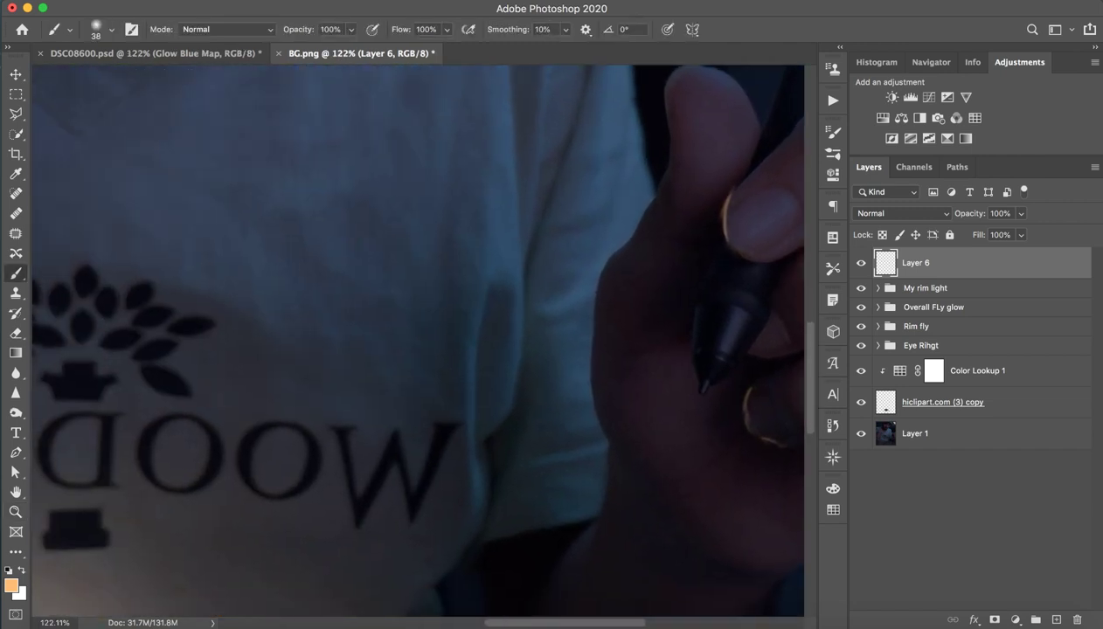
{"action": "scroll", "coordinate": [418, 341], "scroll_direction": "right", "scroll_amount": 3}
{"action": "scroll", "coordinate": [385, 293], "scroll_direction": "up", "scroll_amount": 5}
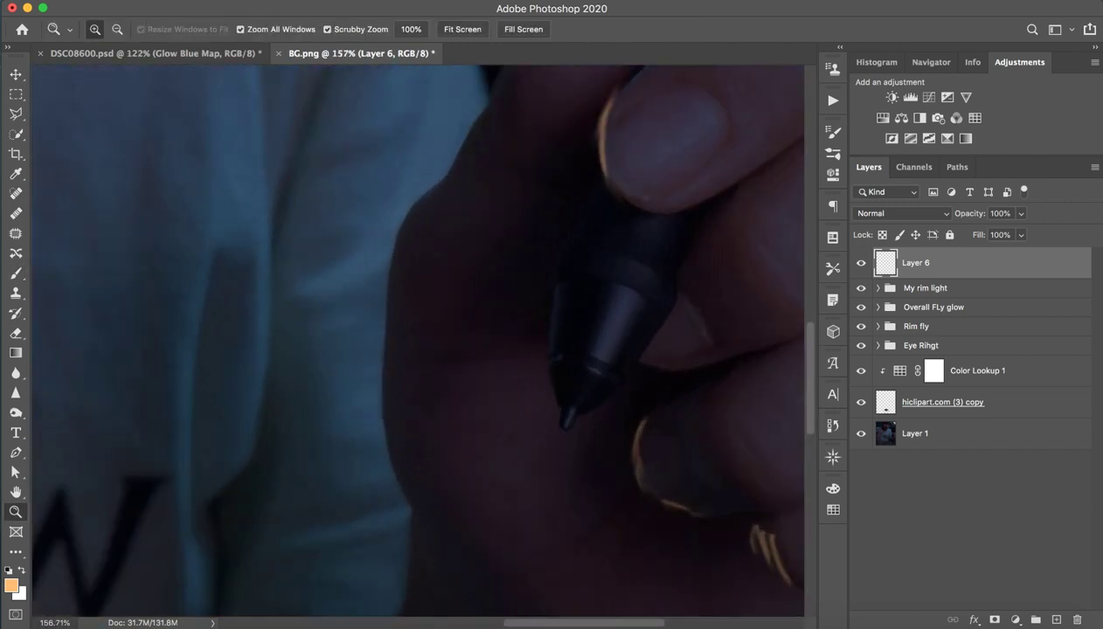
{"action": "scroll", "coordinate": [385, 294], "scroll_direction": "down", "scroll_amount": 3}
{"action": "left_click_drag", "start_coordinate": [504, 268], "coordinate": [481, 269]}
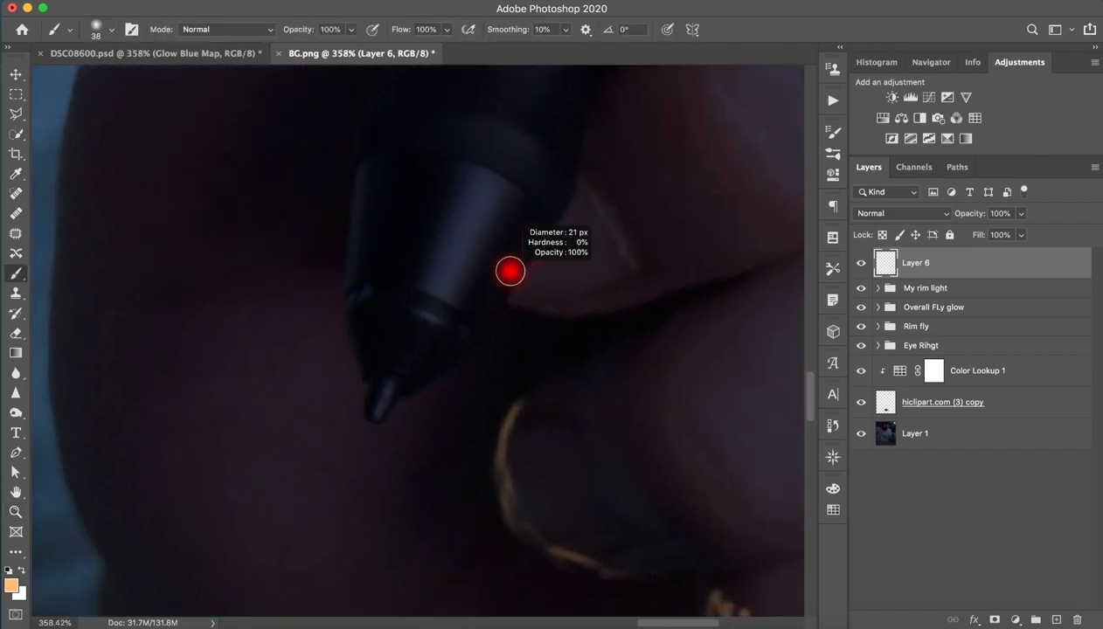
{"action": "left_click", "coordinate": [10, 584]}
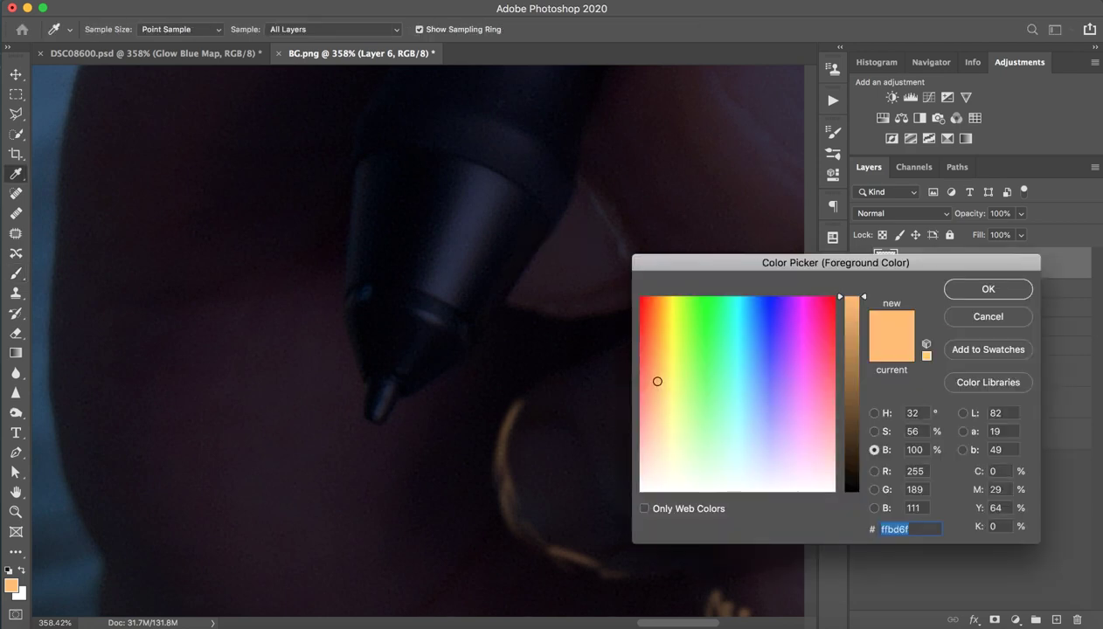
{"action": "left_click_drag", "start_coordinate": [657, 381], "coordinate": [701, 324]}
{"action": "key", "text": "Return"}
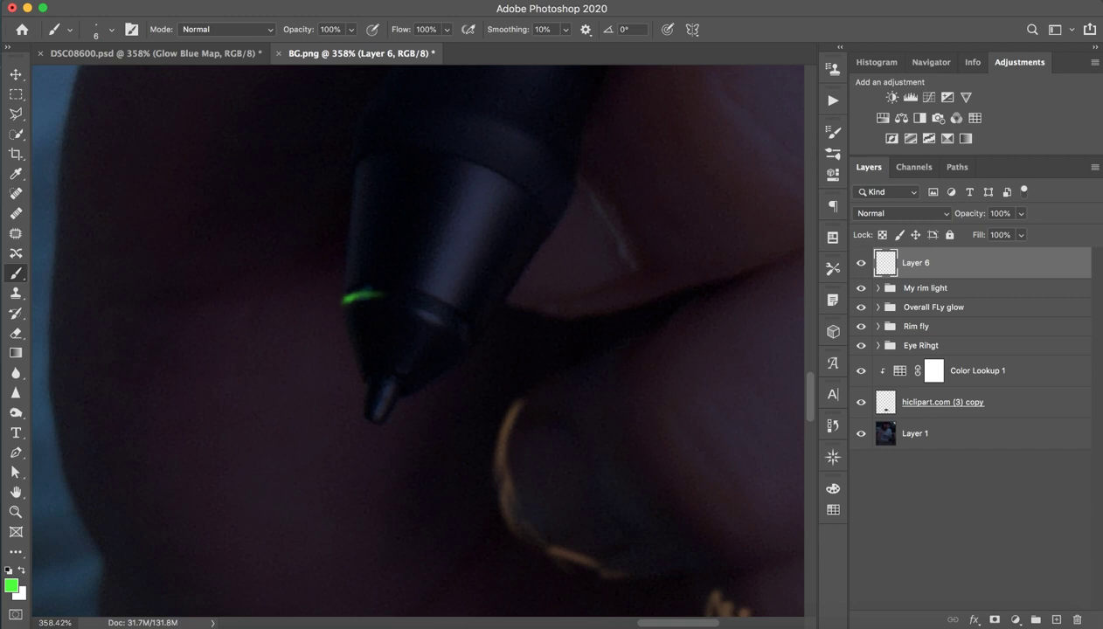
Step: Paint a bright green glowing stroke along the pen's rim, then enlarge the tip to about 78 px
{"action": "mouse_move", "coordinate": [348, 300]}
{"action": "left_mouse_down"}
{"action": "mouse_move", "coordinate": [399, 290]}
{"action": "mouse_move", "coordinate": [443, 310]}
{"action": "left_mouse_up"}
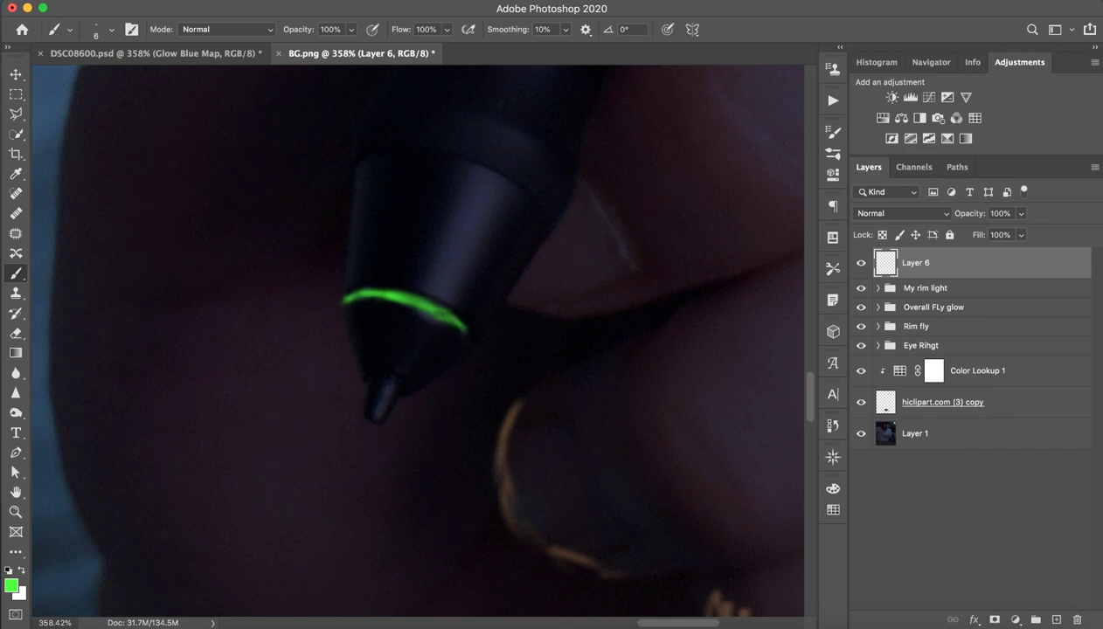
{"action": "left_click_drag", "start_coordinate": [429, 297], "coordinate": [353, 298]}
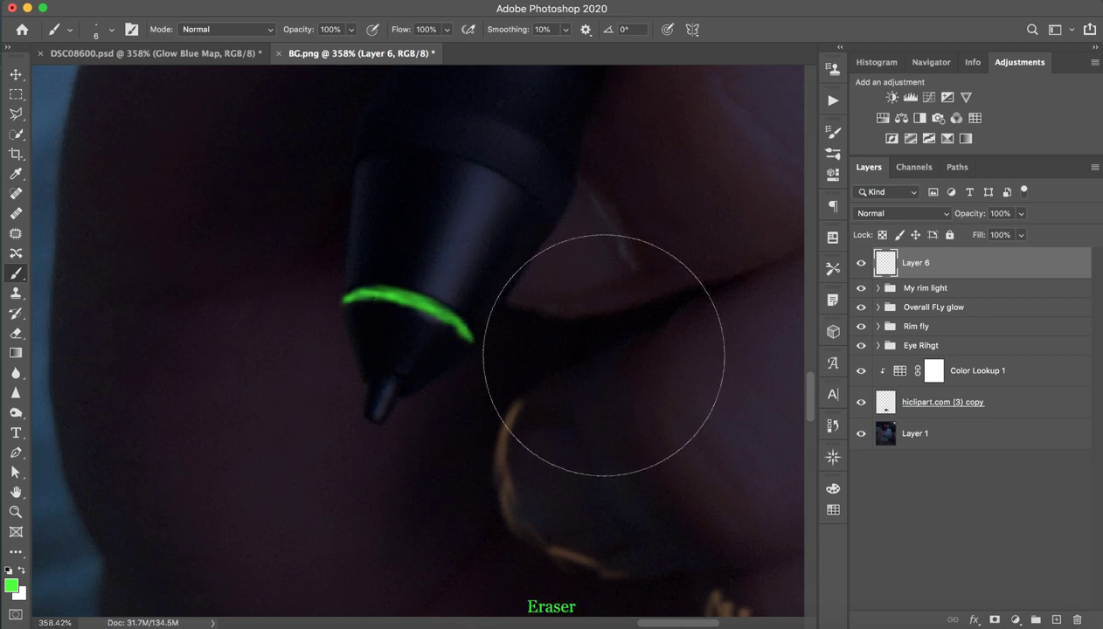
{"action": "left_click_drag", "start_coordinate": [616, 350], "coordinate": [461, 361]}
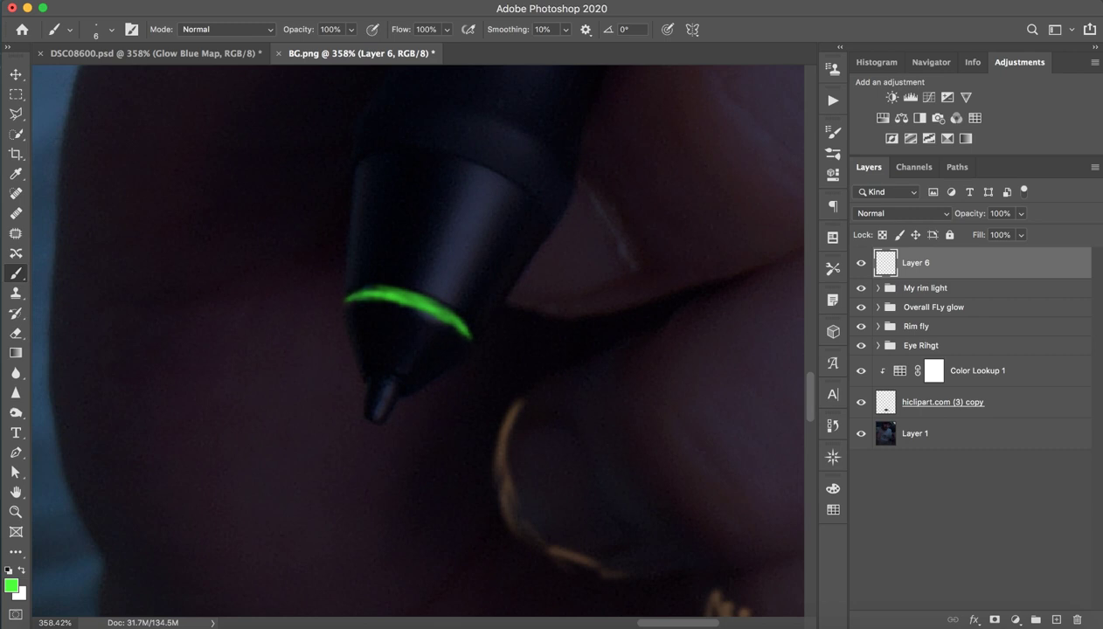
Step: Put Layer 6 into a new group named 'Ggreem'
{"action": "key", "text": "z"}
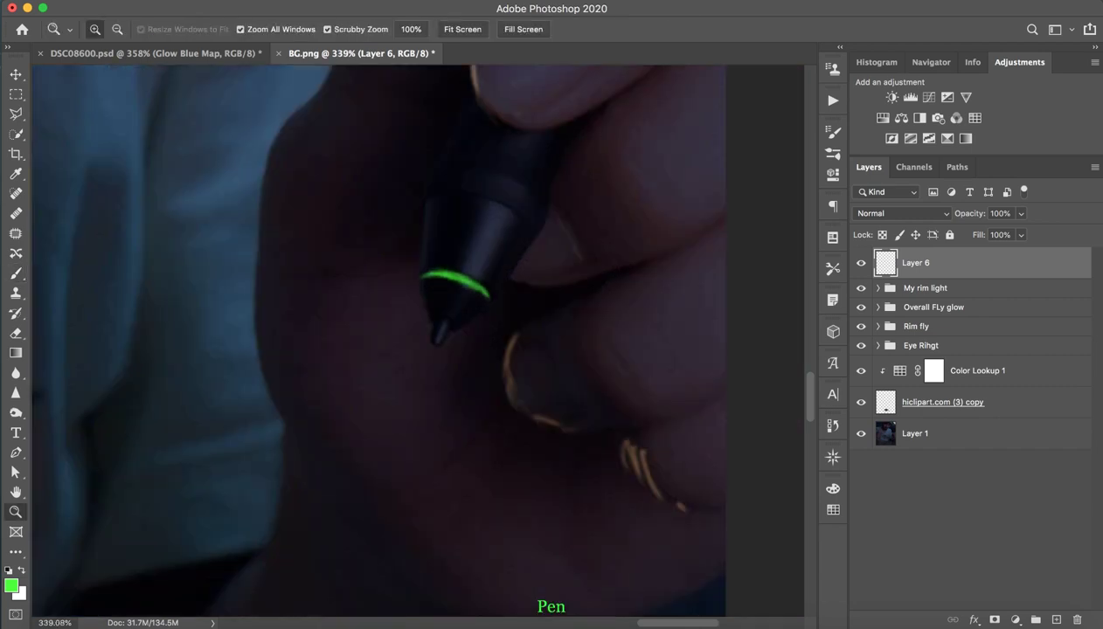
{"action": "left_click_drag", "start_coordinate": [411, 349], "coordinate": [218, 350]}
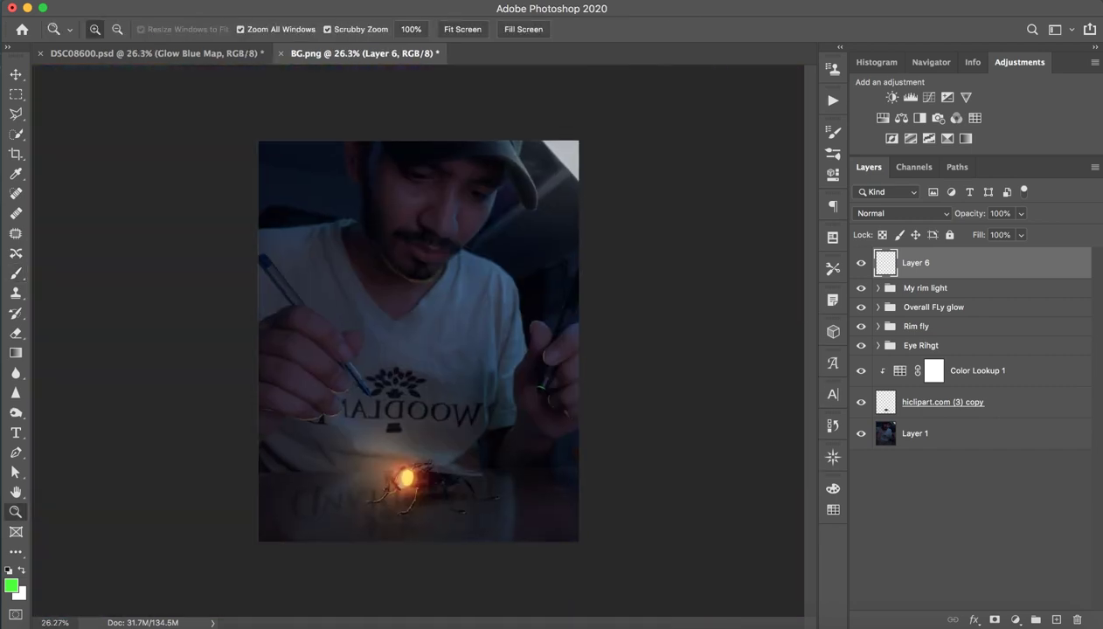
{"action": "left_click_drag", "start_coordinate": [538, 393], "coordinate": [612, 393]}
{"action": "key", "text": "b"}
{"action": "scroll", "coordinate": [419, 341], "scroll_direction": "down", "scroll_amount": 3}
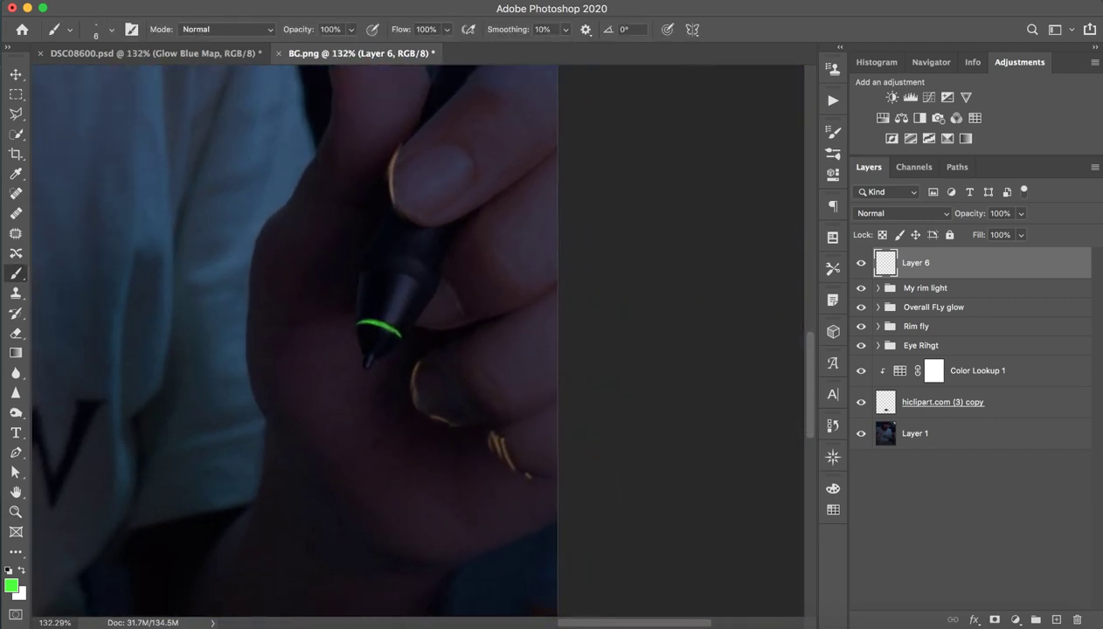
{"action": "key", "text": "ctrl+g"}
{"action": "double_click", "coordinate": [917, 256]}
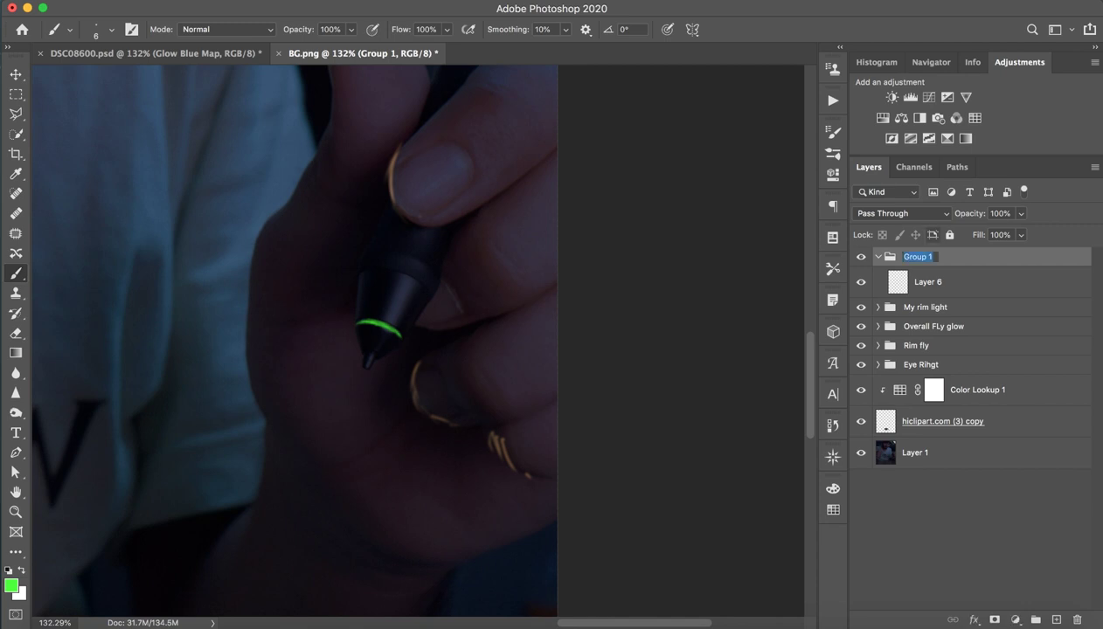
{"action": "type", "text": "Ggreem"}
{"action": "key", "text": "Return"}
Step: Duplicate Layer 6 twice inside Ggreem and move the newest copy to the top
{"action": "left_click", "coordinate": [970, 285]}
{"action": "key", "text": "ctrl+j"}
{"action": "left_click", "coordinate": [901, 213]}
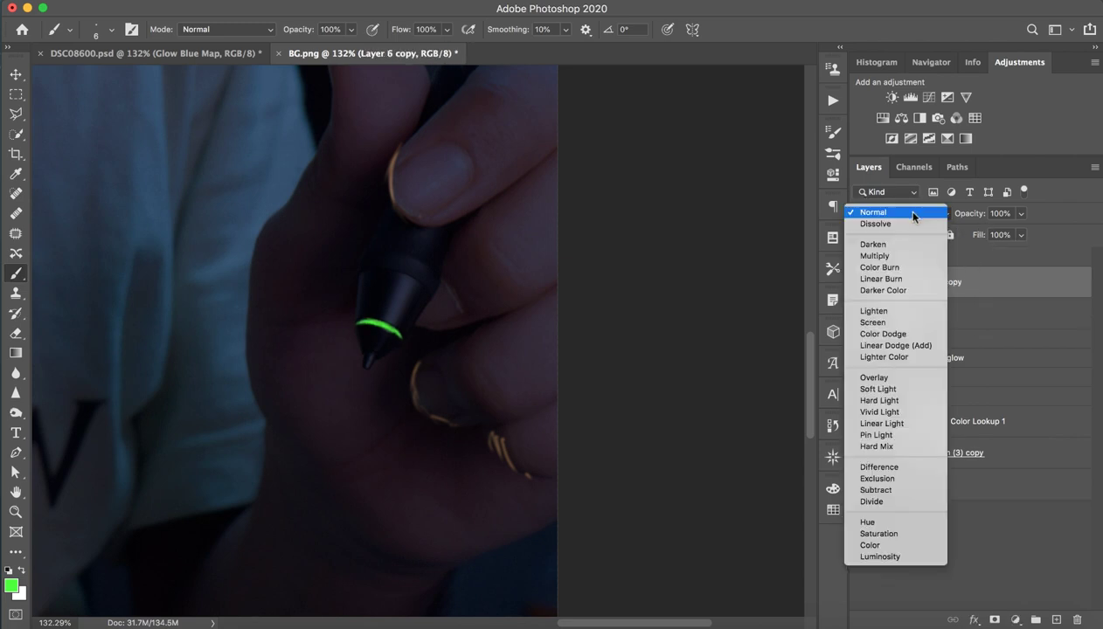
{"action": "left_click", "coordinate": [986, 302]}
{"action": "left_click", "coordinate": [990, 315]}
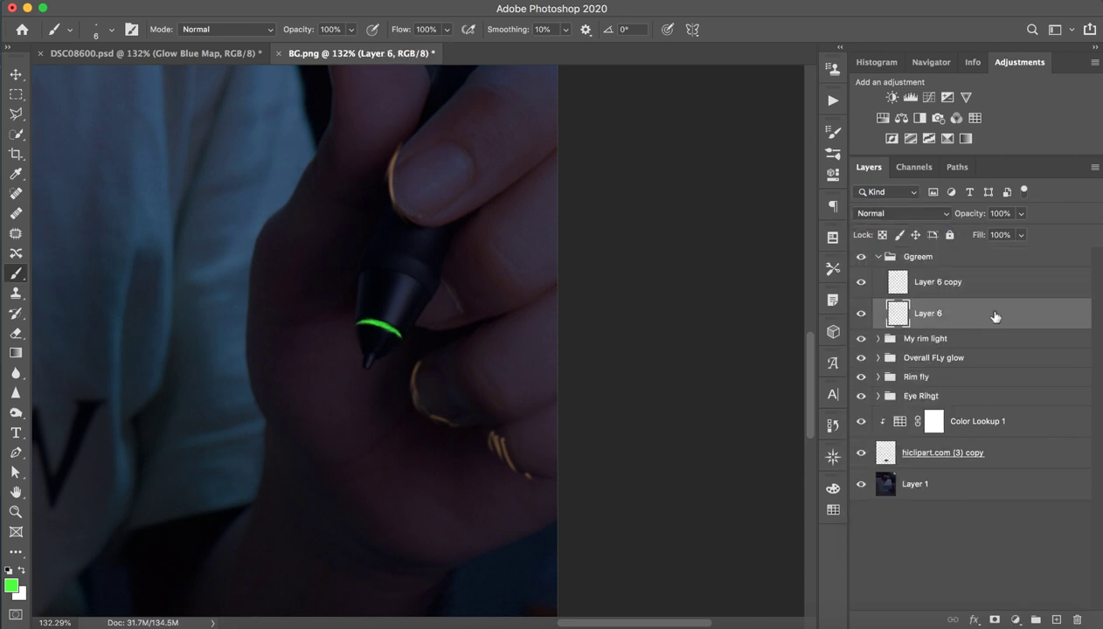
{"action": "key", "text": "ctrl+j"}
{"action": "left_click_drag", "start_coordinate": [972, 315], "coordinate": [904, 285]}
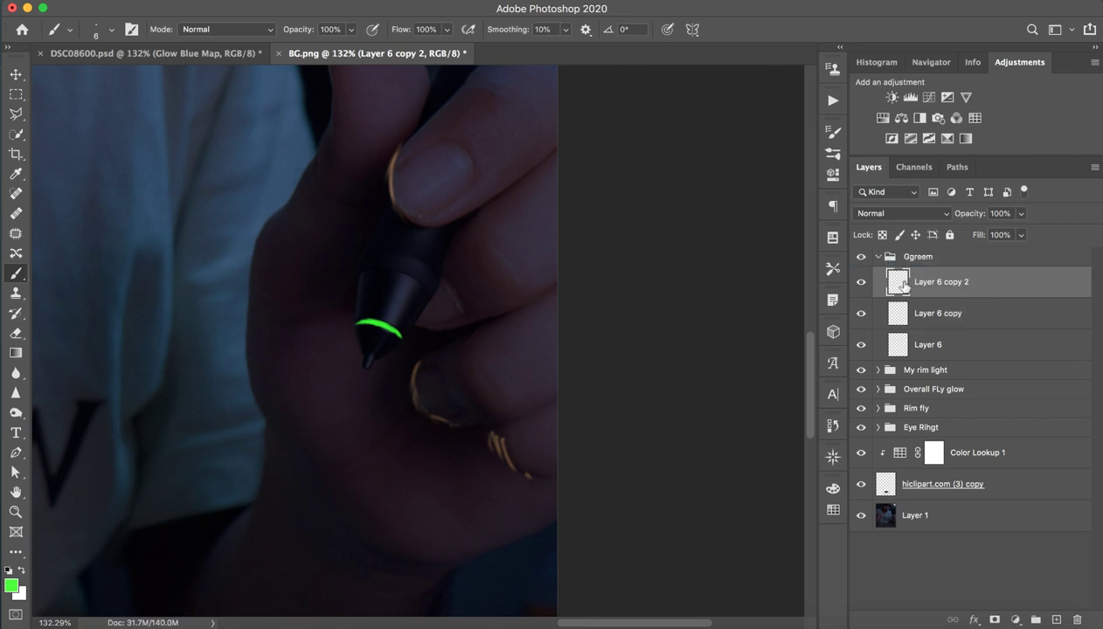
{"action": "left_click", "coordinate": [359, 2]}
{"action": "mouse_move", "coordinate": [365, 173]}
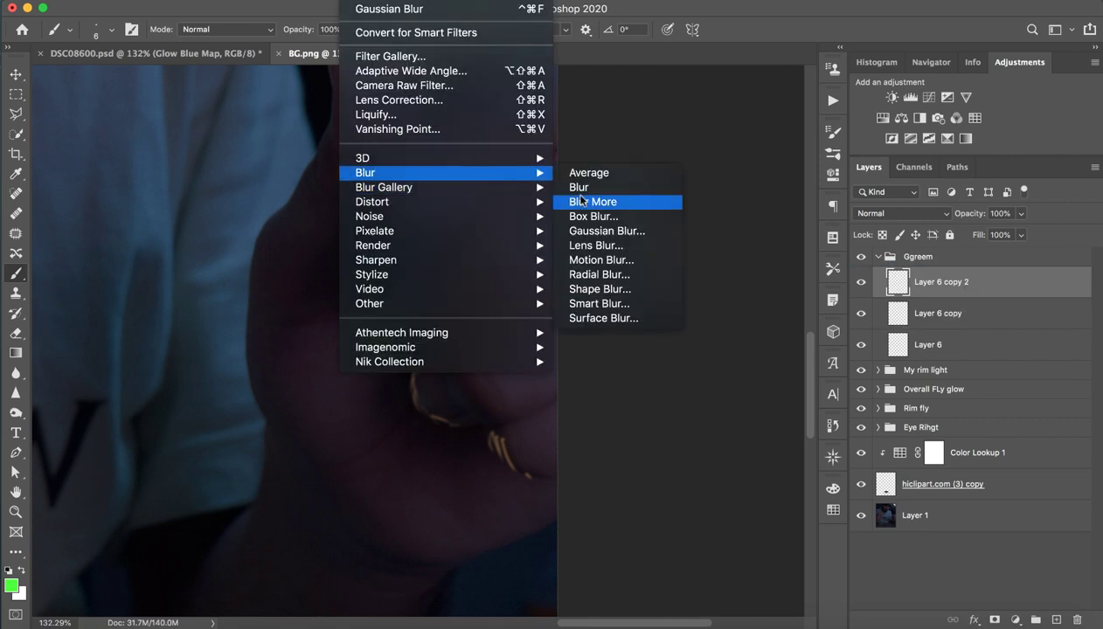
Step: Blur Layer 6 copy 2 with a 3.4 px Gaussian Blur and set its blend mode to Hard Mix
{"action": "left_click", "coordinate": [644, 232]}
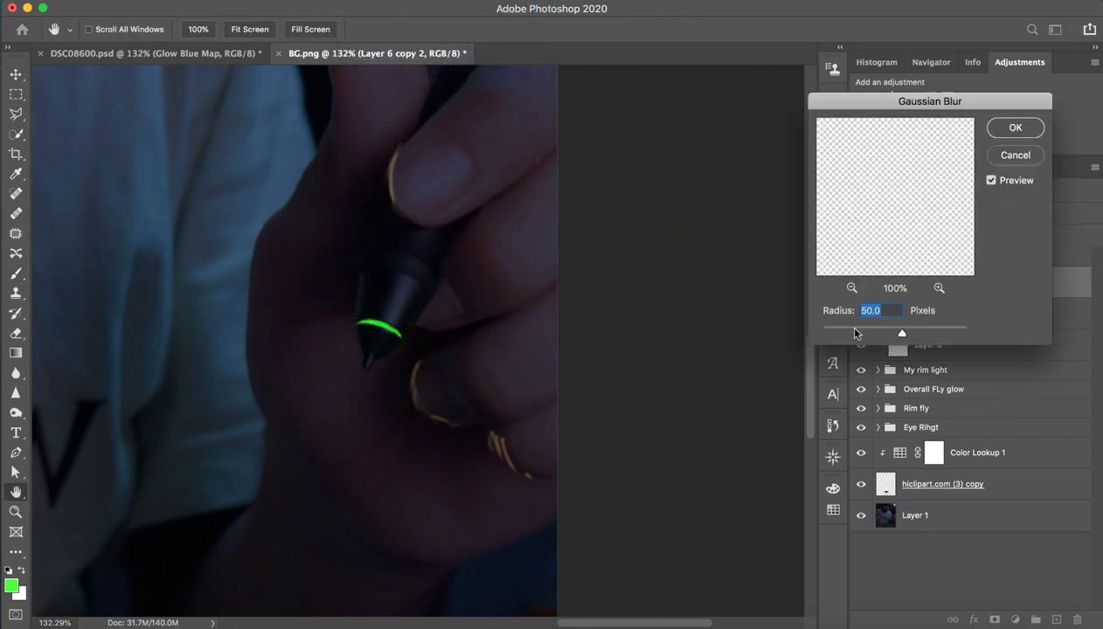
{"action": "left_click_drag", "start_coordinate": [868, 335], "coordinate": [854, 334]}
{"action": "left_click", "coordinate": [1017, 128]}
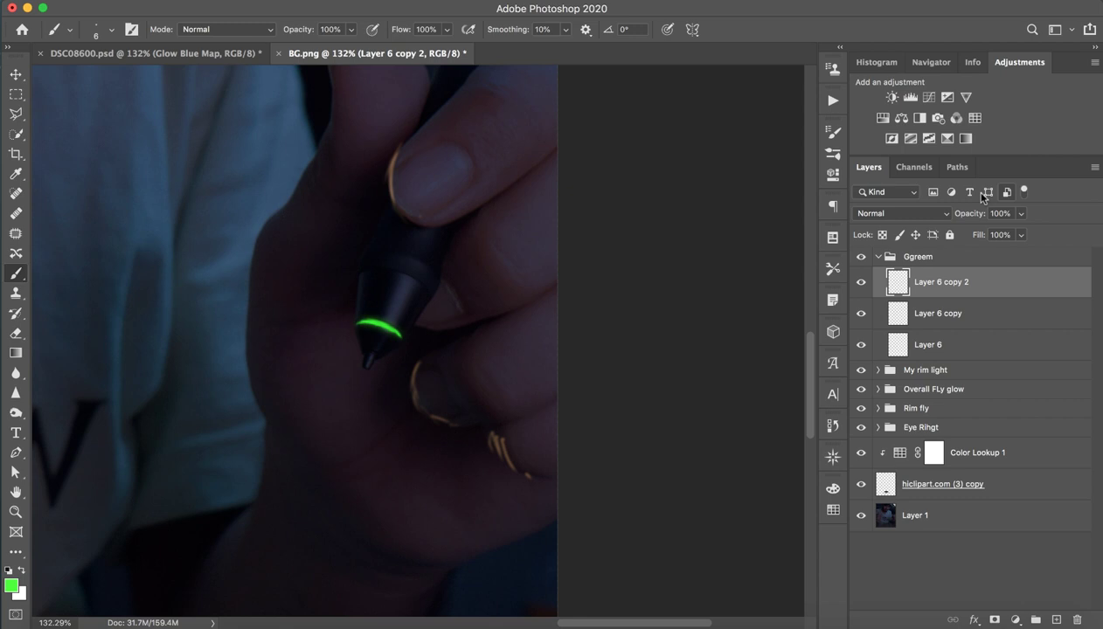
{"action": "left_click", "coordinate": [911, 214]}
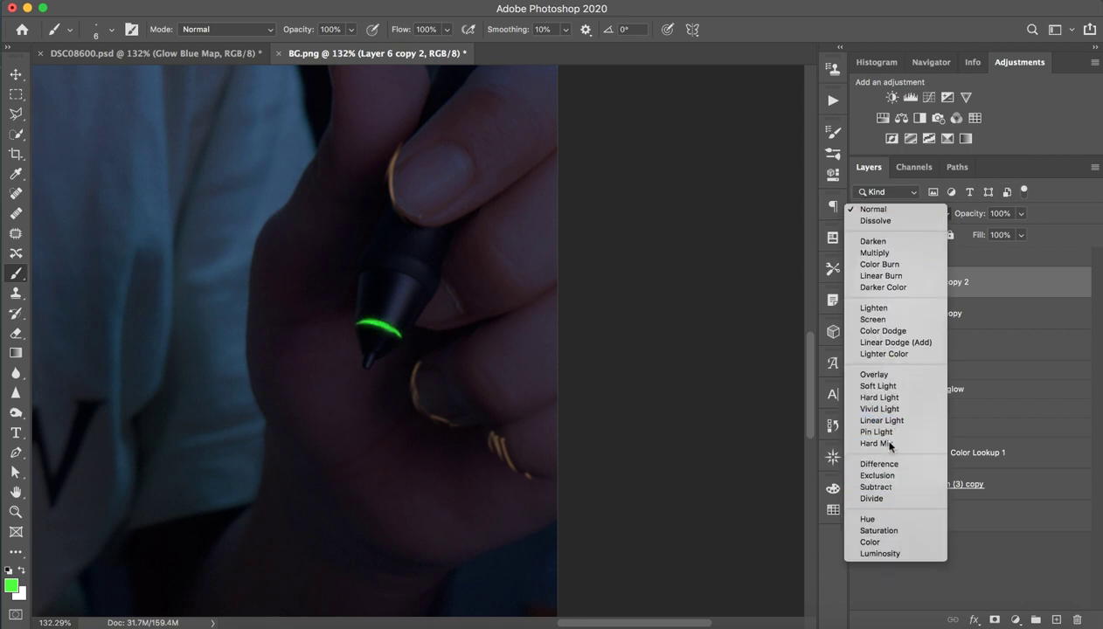
{"action": "left_click", "coordinate": [877, 444]}
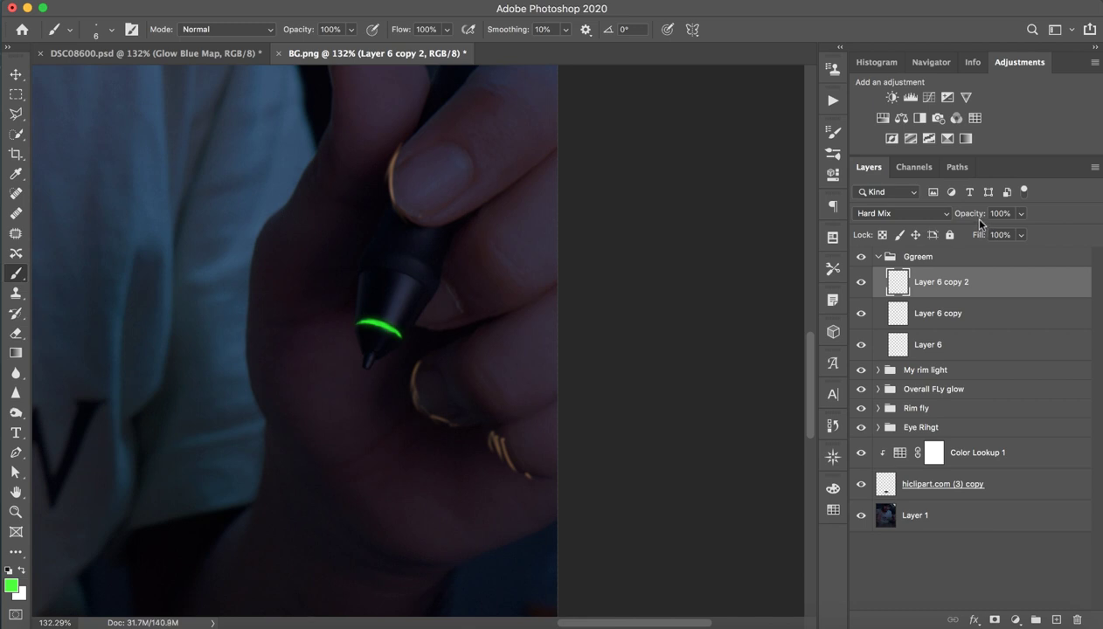
Step: Paint a soft green halo around the pen ring on new Layer 7, blended as Vivid Light
{"action": "left_click", "coordinate": [1056, 620]}
{"action": "mouse_move", "coordinate": [370, 320]}
{"action": "left_mouse_down"}
{"action": "mouse_move", "coordinate": [411, 320]}
{"action": "mouse_move", "coordinate": [376, 325]}
{"action": "mouse_move", "coordinate": [393, 332]}
{"action": "mouse_move", "coordinate": [382, 315]}
{"action": "mouse_move", "coordinate": [344, 325]}
{"action": "left_mouse_up"}
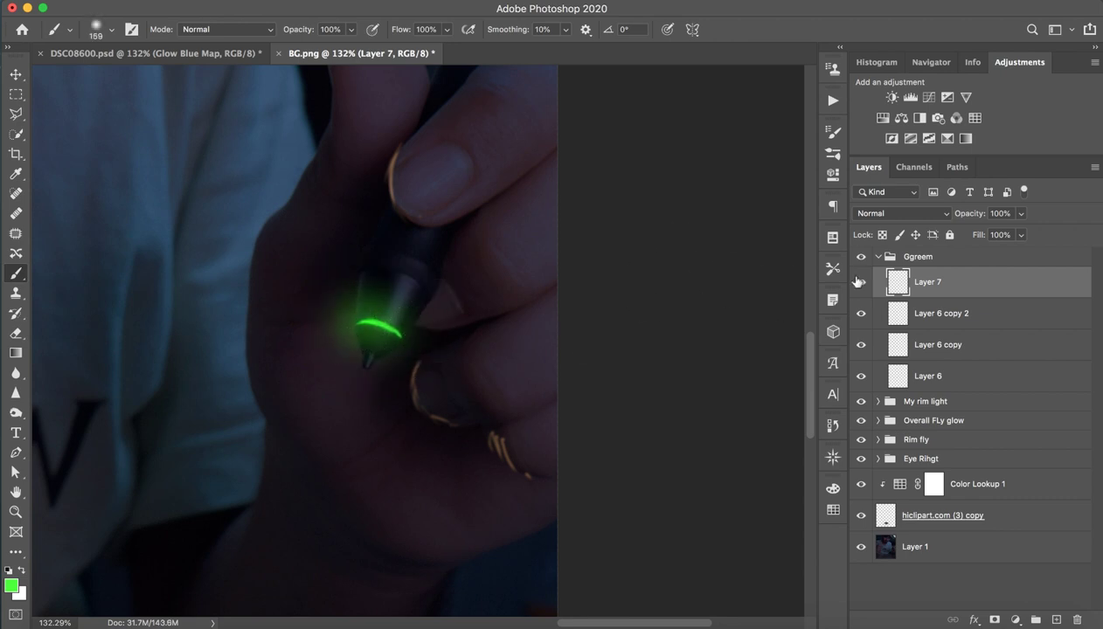
{"action": "left_click", "coordinate": [893, 215]}
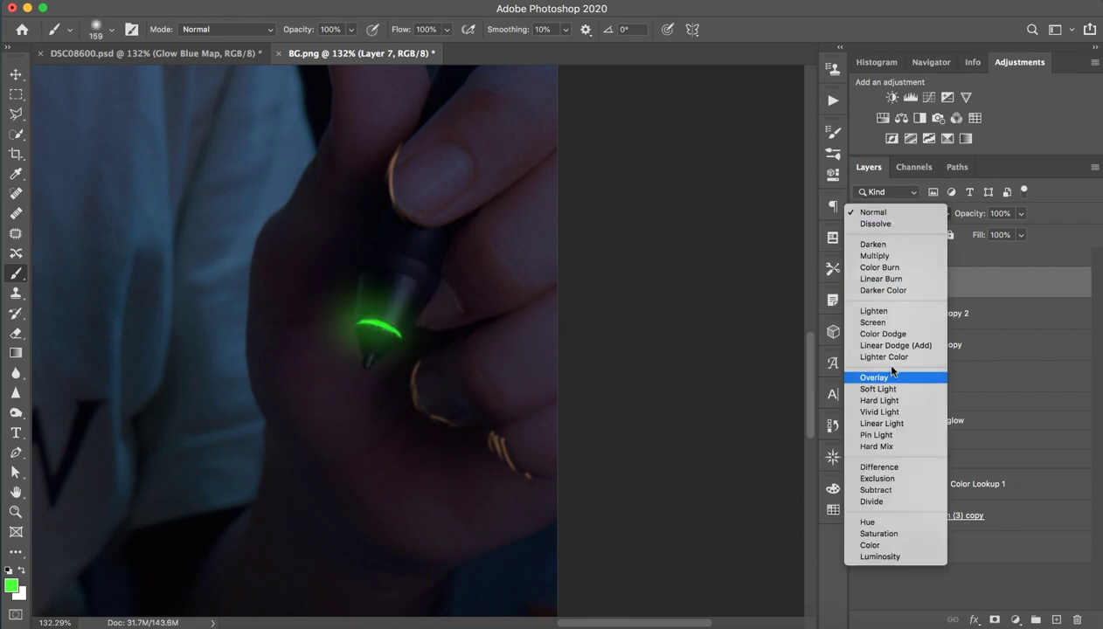
{"action": "left_click", "coordinate": [883, 412]}
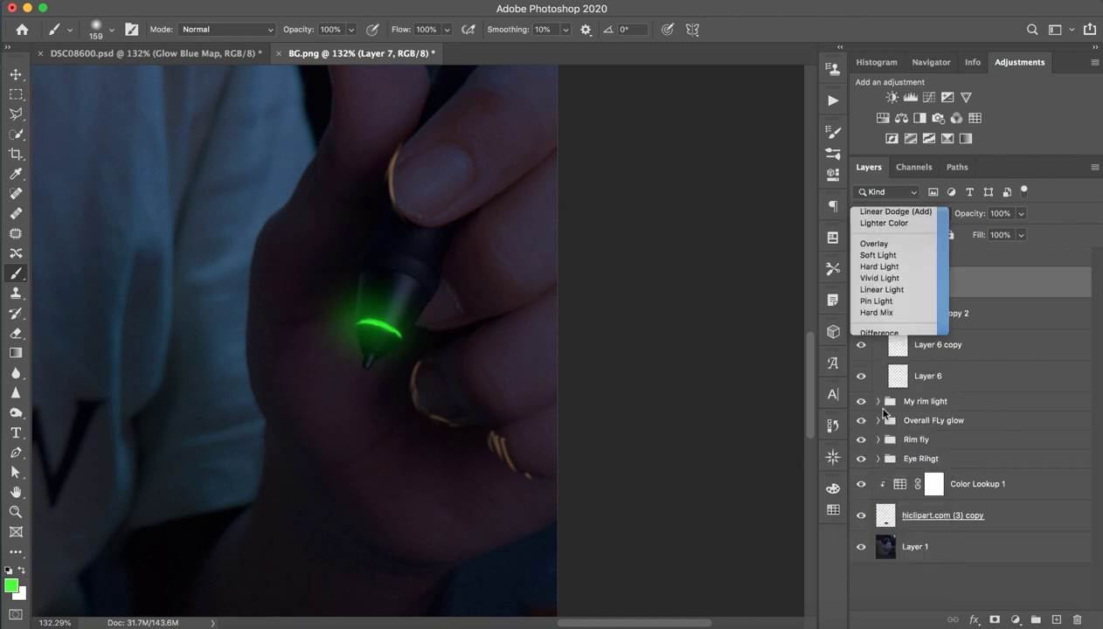
{"action": "right_click", "coordinate": [297, 299]}
{"action": "key", "text": "Escape"}
{"action": "left_click_drag", "start_coordinate": [278, 291], "coordinate": [326, 290]}
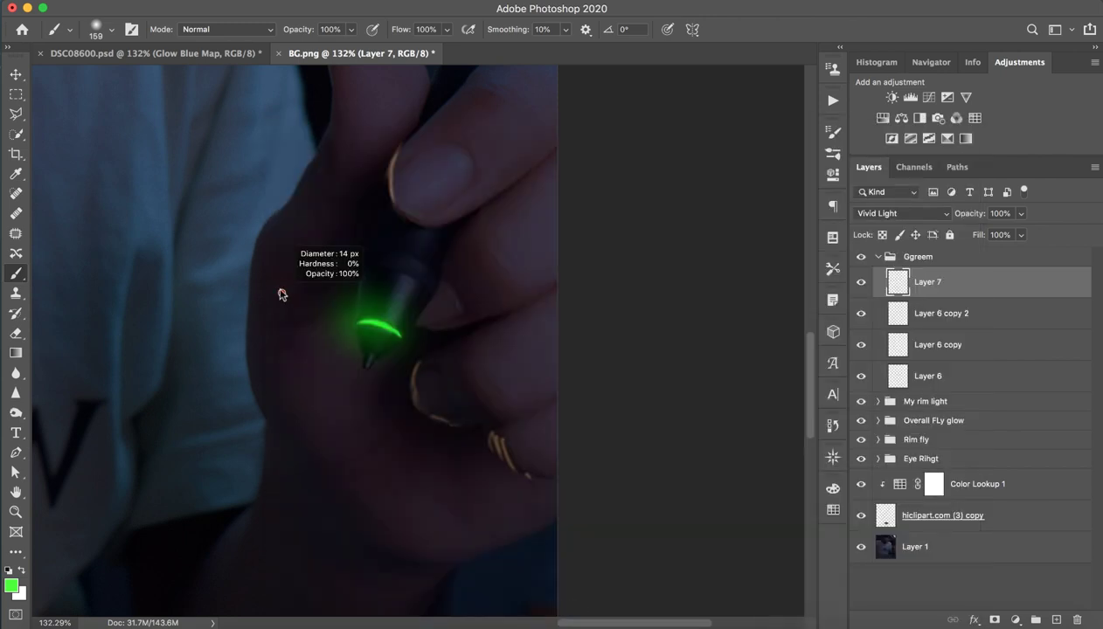
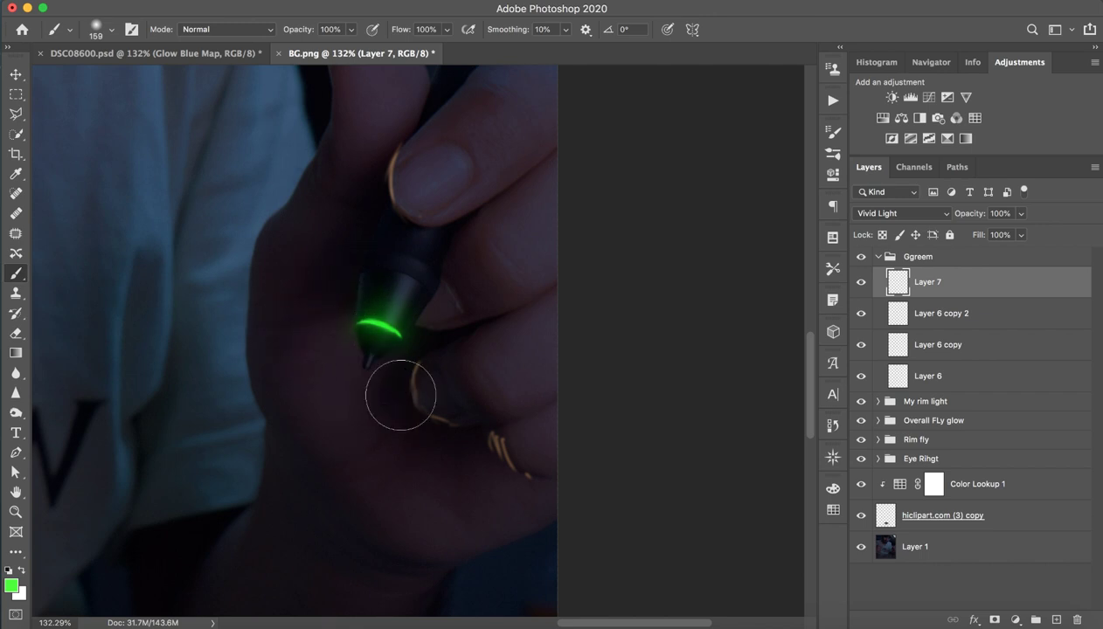
Step: Zoom around BG.png to inspect the whole photo and the left hand's pen tip
{"action": "key", "text": "z"}
{"action": "left_click_drag", "start_coordinate": [512, 402], "coordinate": [419, 394]}
{"action": "mouse_move", "coordinate": [492, 431]}
{"action": "left_mouse_down"}
{"action": "mouse_move", "coordinate": [593, 419]}
{"action": "mouse_move", "coordinate": [625, 377]}
{"action": "left_mouse_up"}
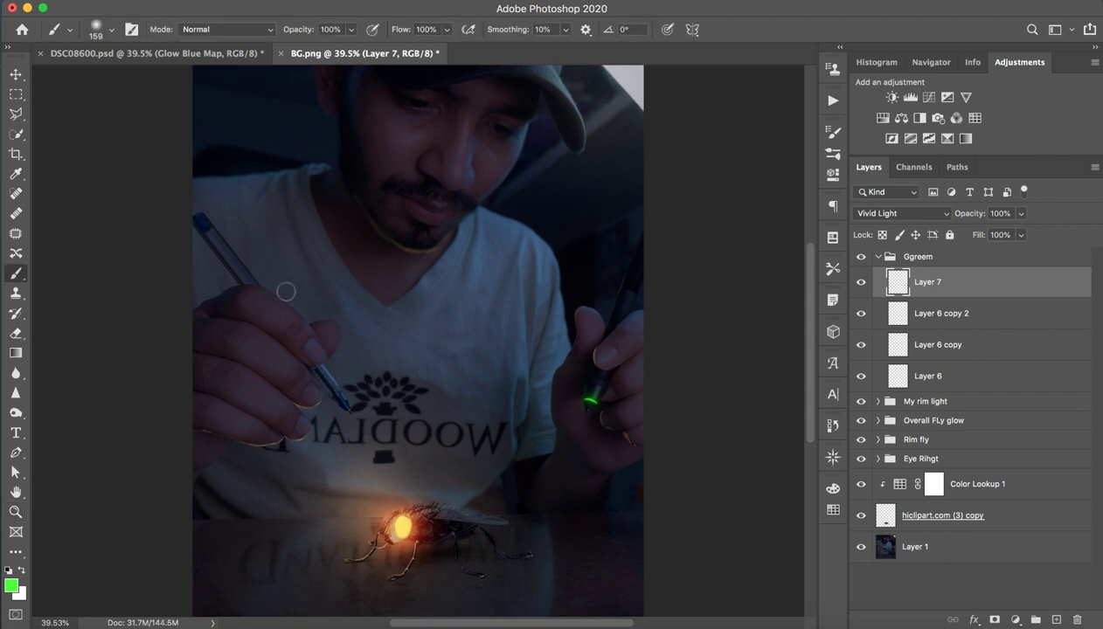
{"action": "key", "text": "z"}
{"action": "left_click_drag", "start_coordinate": [350, 391], "coordinate": [395, 344]}
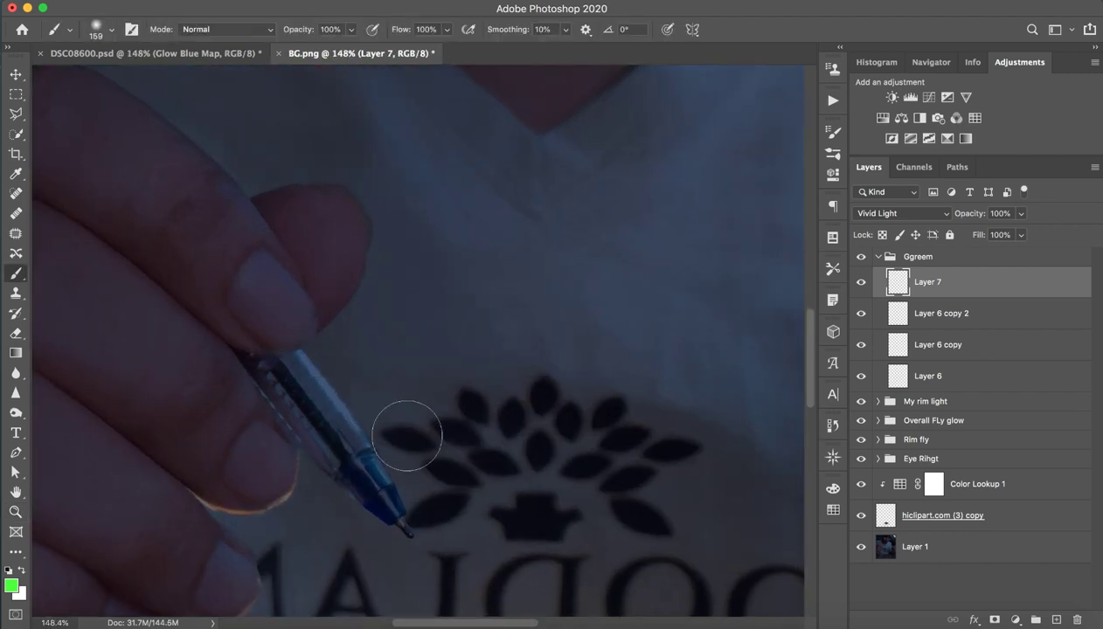
{"action": "mouse_move", "coordinate": [407, 438]}
{"action": "left_mouse_down"}
{"action": "mouse_move", "coordinate": [478, 383]}
{"action": "mouse_move", "coordinate": [519, 383]}
{"action": "mouse_move", "coordinate": [525, 398]}
{"action": "left_mouse_up"}
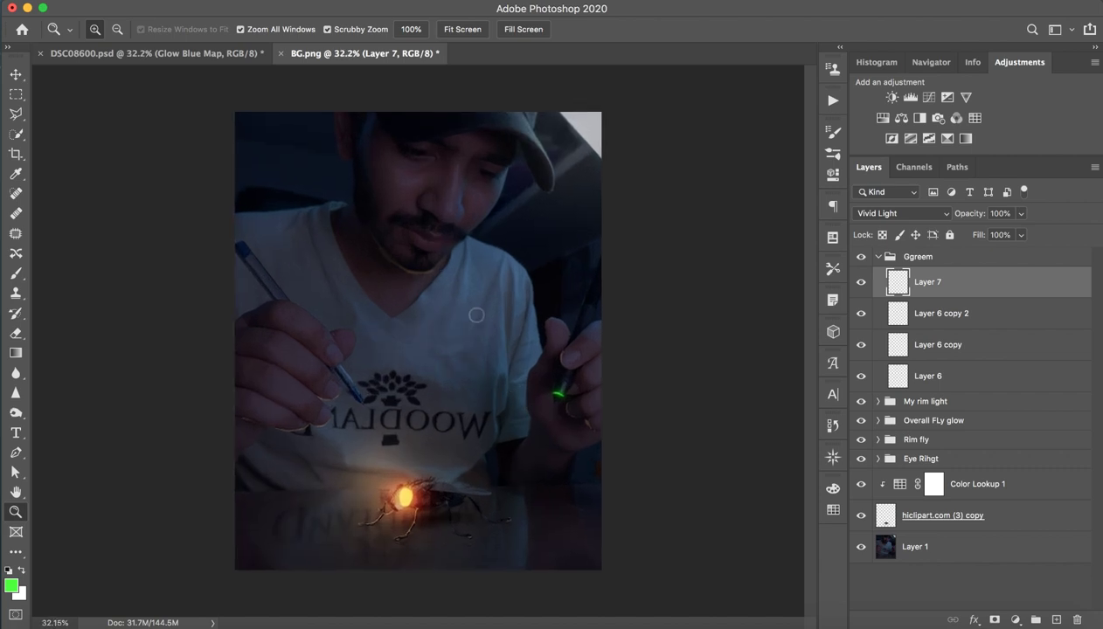
{"action": "key", "text": "b"}
Step: Preview the Glow Blue Map group in DSC08600.psd and drag it into BG.png
{"action": "key", "text": "ctrl+Tab"}
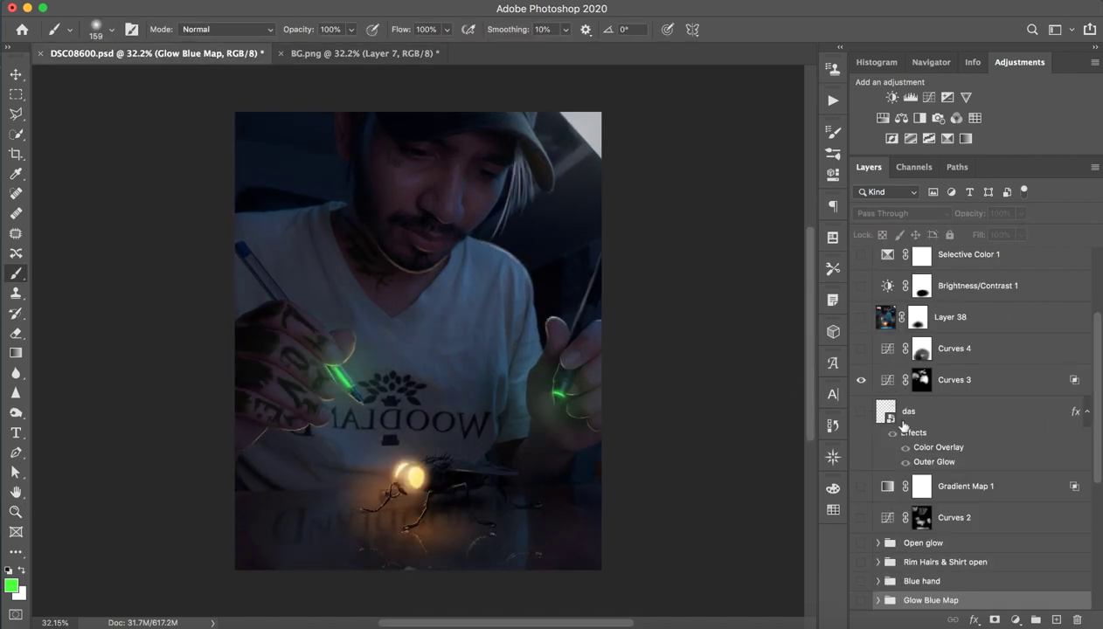
{"action": "scroll", "coordinate": [914, 555], "scroll_direction": "down", "scroll_amount": 5}
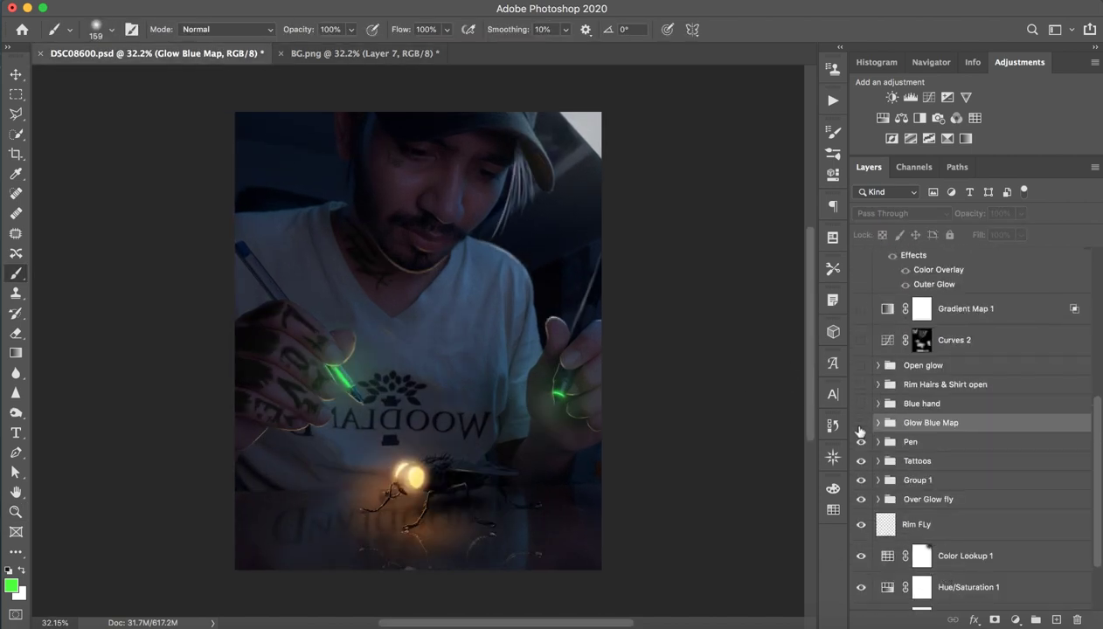
{"action": "left_click", "coordinate": [861, 424]}
{"action": "left_click", "coordinate": [861, 423]}
{"action": "left_click", "coordinate": [861, 423]}
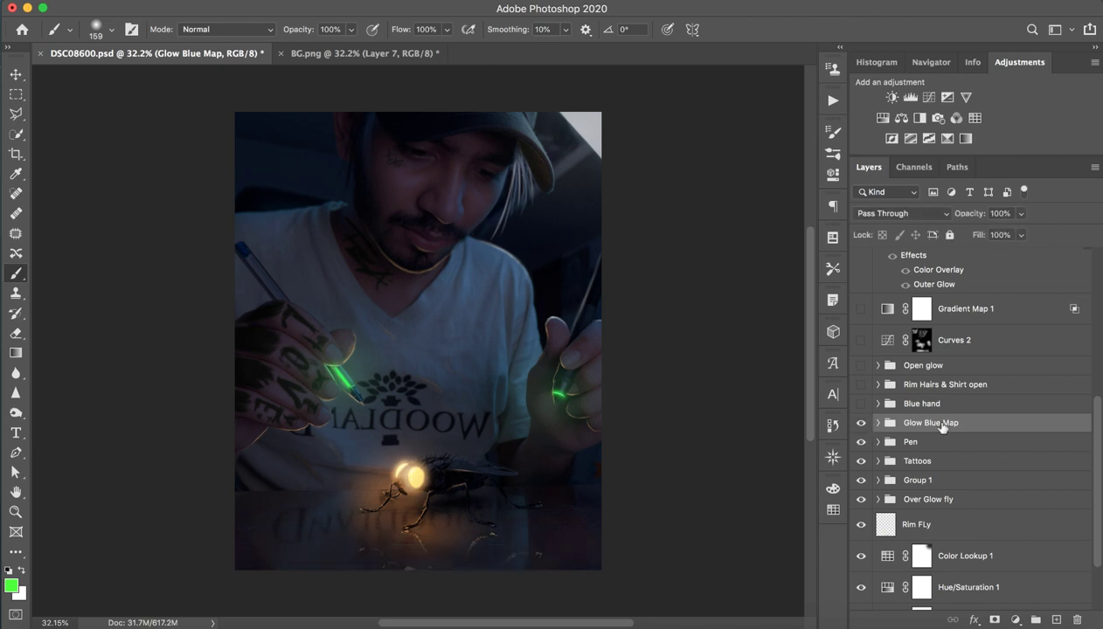
{"action": "mouse_move", "coordinate": [942, 427]}
{"action": "left_mouse_down"}
{"action": "mouse_move", "coordinate": [333, 48]}
{"action": "mouse_move", "coordinate": [511, 476]}
{"action": "mouse_move", "coordinate": [465, 553]}
{"action": "mouse_move", "coordinate": [485, 542]}
{"action": "left_mouse_up"}
Step: Move the blue glow down to the table's bottom edge and stack it above Ggreem
{"action": "key", "text": "v"}
{"action": "key", "text": "ctrl+t"}
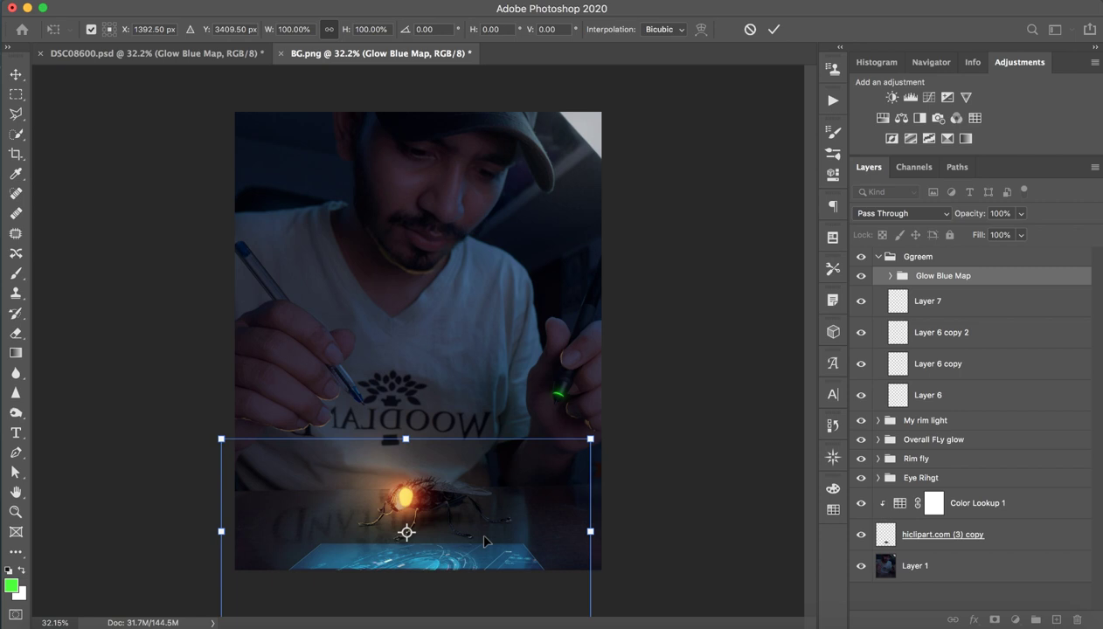
{"action": "key", "text": "Return"}
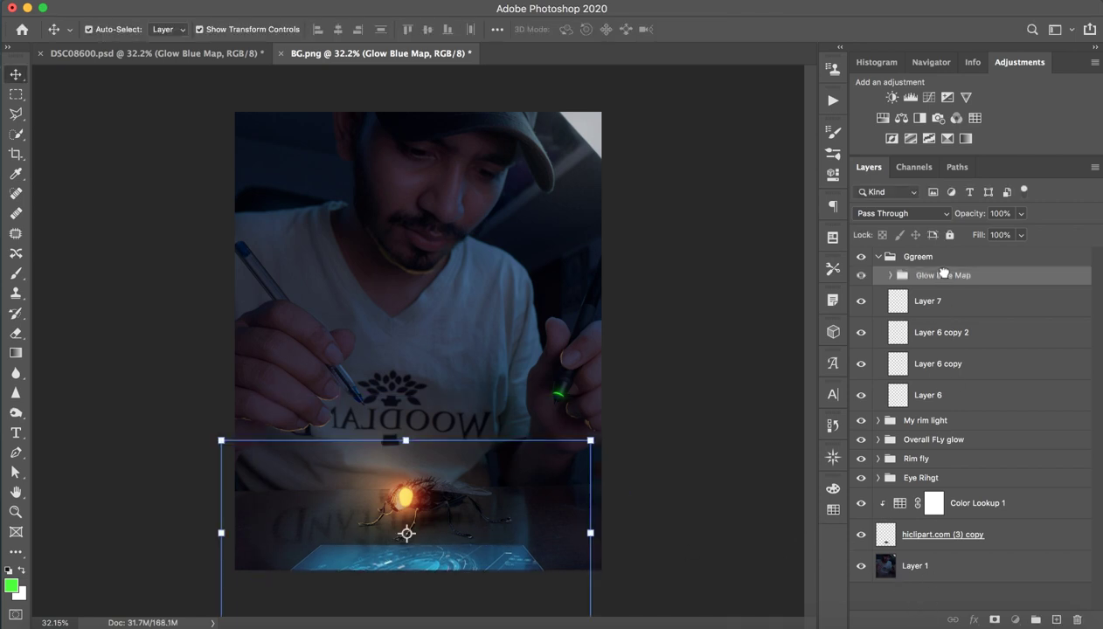
{"action": "left_click_drag", "start_coordinate": [929, 278], "coordinate": [927, 250]}
{"action": "left_click", "coordinate": [878, 276]}
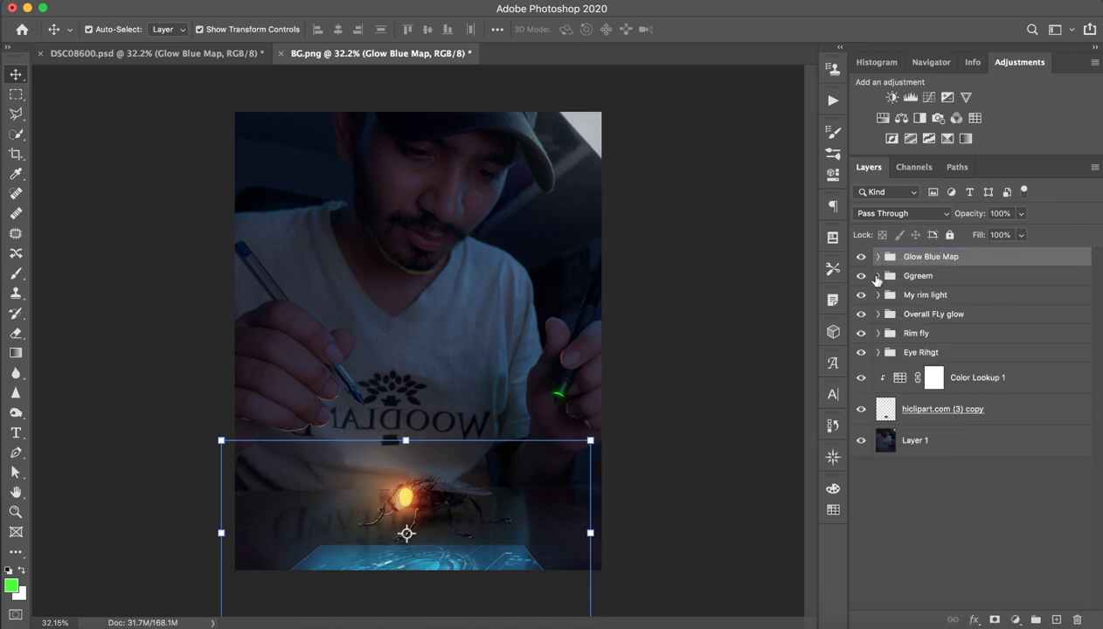
{"action": "left_click", "coordinate": [861, 256]}
{"action": "left_click", "coordinate": [861, 256]}
{"action": "left_click", "coordinate": [914, 485]}
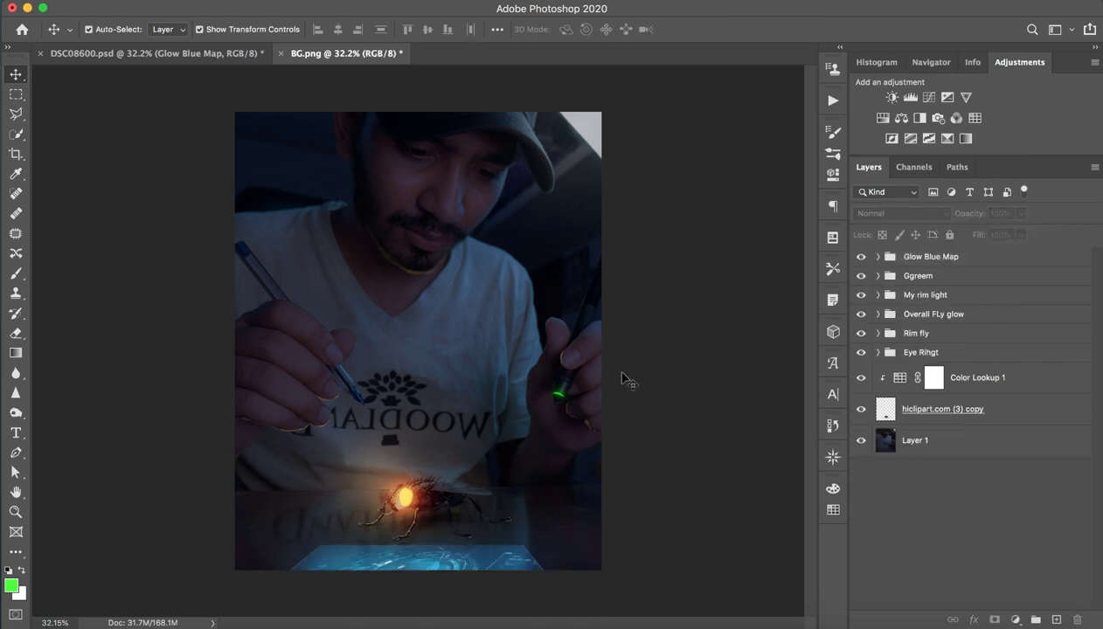
Step: Inspect the Blue hand group's strokes in DSC08600.psd for reference
{"action": "left_click", "coordinate": [266, 53]}
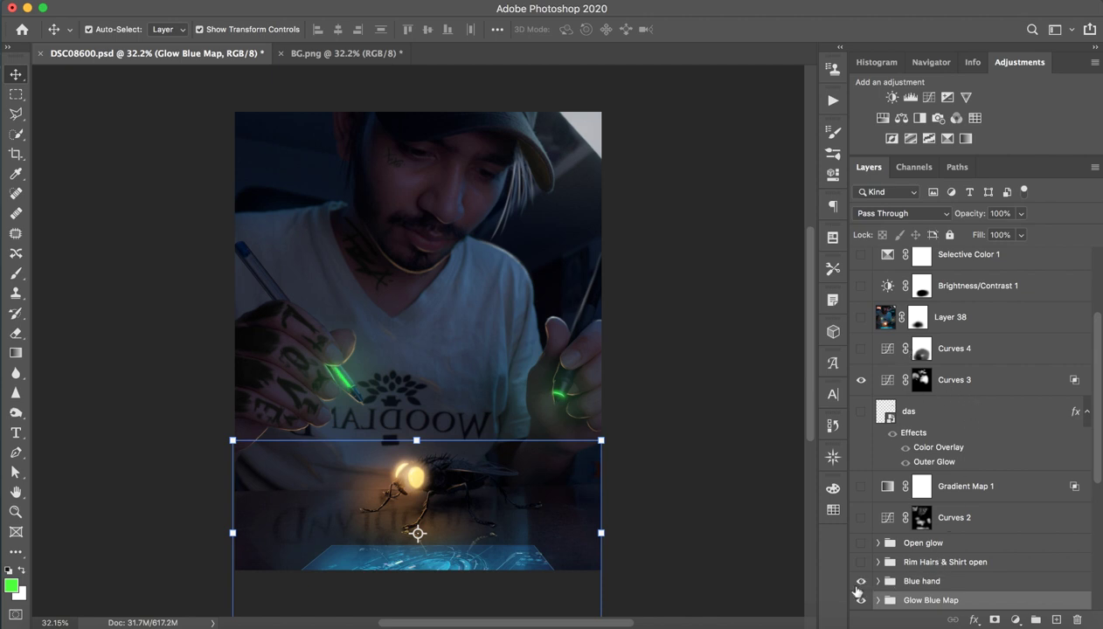
{"action": "left_click", "coordinate": [858, 584]}
{"action": "left_click", "coordinate": [858, 584]}
{"action": "left_click", "coordinate": [914, 584]}
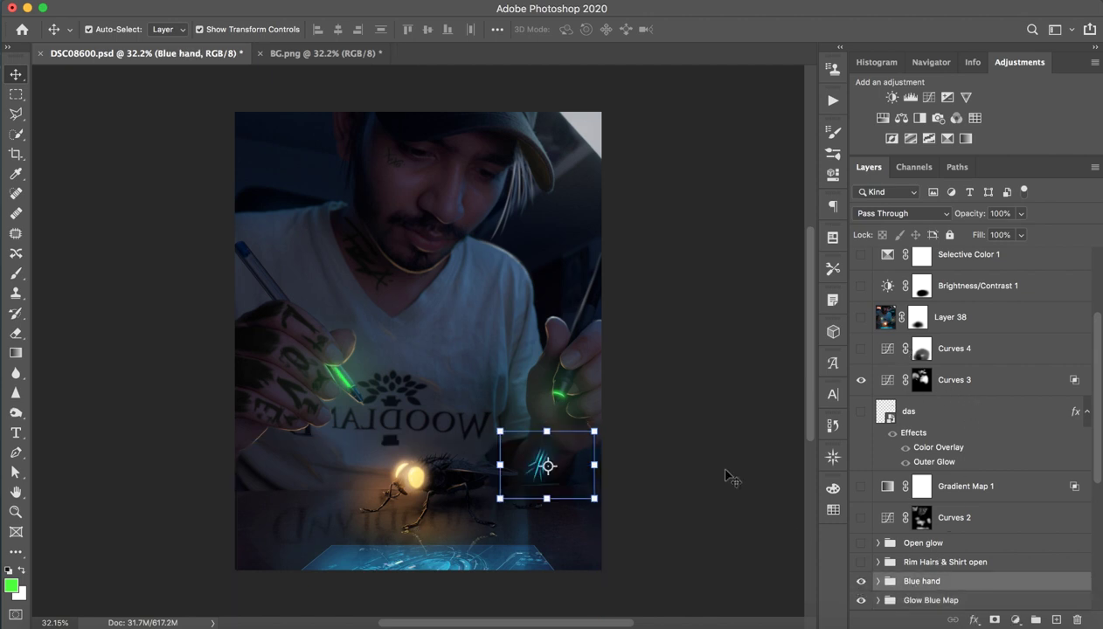
{"action": "key", "text": "z"}
{"action": "left_click_drag", "start_coordinate": [564, 474], "coordinate": [650, 468]}
{"action": "left_click_drag", "start_coordinate": [508, 440], "coordinate": [472, 441]}
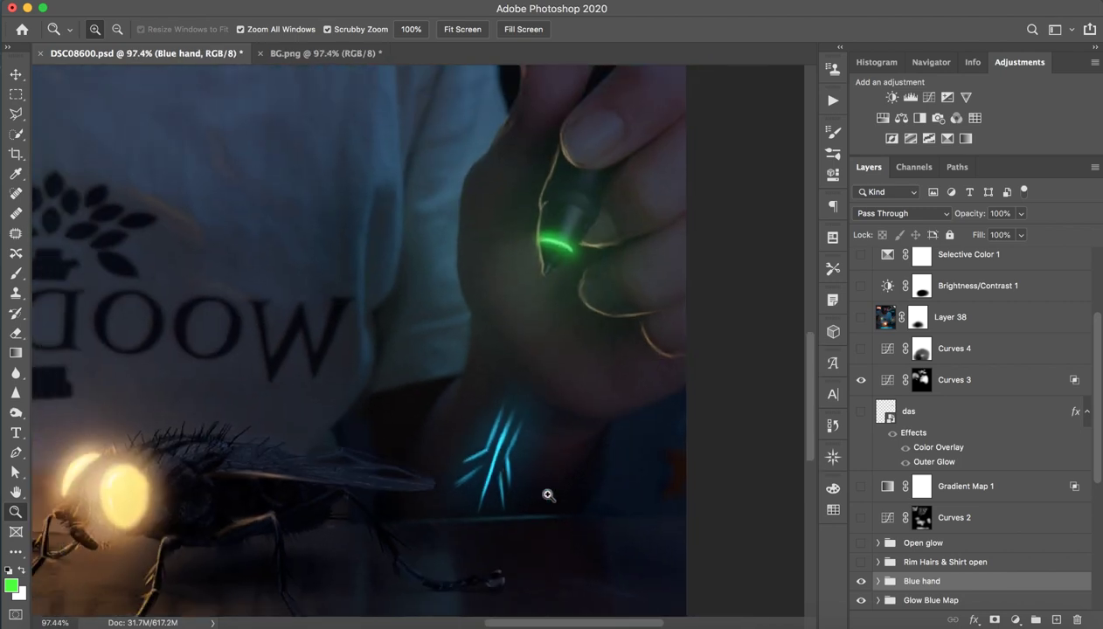
{"action": "key", "text": "v"}
{"action": "left_click", "coordinate": [522, 493]}
Step: Add a new layer above Glow Blue Map in BG.png, inside a group named 'Blue hand'
{"action": "left_click", "coordinate": [341, 53]}
{"action": "key", "text": "z"}
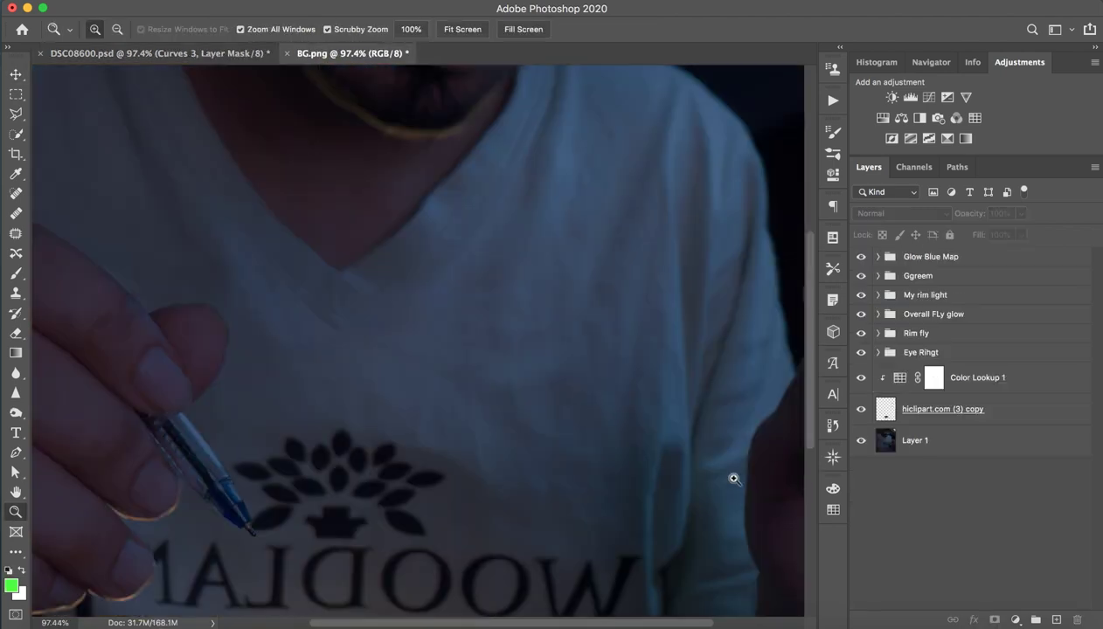
{"action": "mouse_move", "coordinate": [734, 479]}
{"action": "left_mouse_down"}
{"action": "mouse_move", "coordinate": [706, 533]}
{"action": "mouse_move", "coordinate": [489, 398]}
{"action": "mouse_move", "coordinate": [518, 355]}
{"action": "left_mouse_up"}
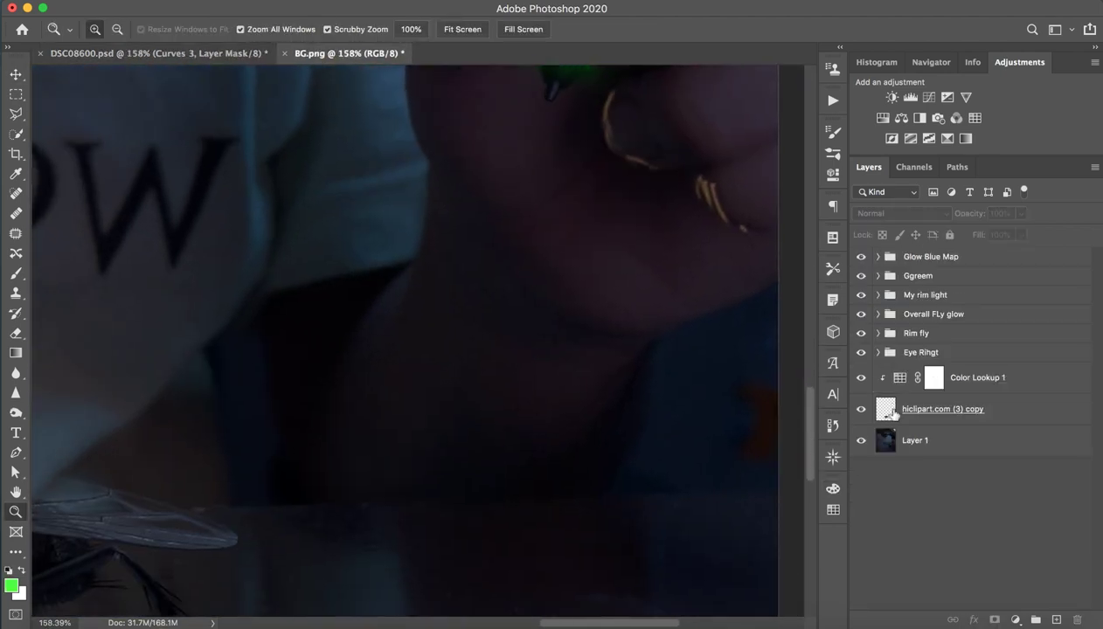
{"action": "left_click", "coordinate": [986, 272]}
{"action": "left_click", "coordinate": [959, 254]}
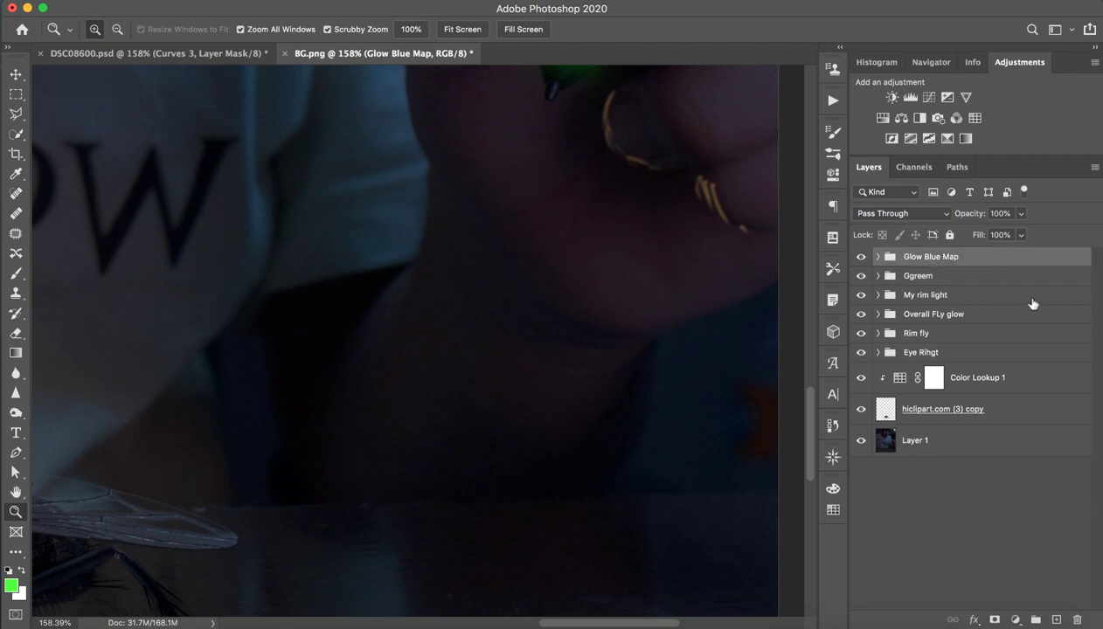
{"action": "left_click", "coordinate": [1056, 620]}
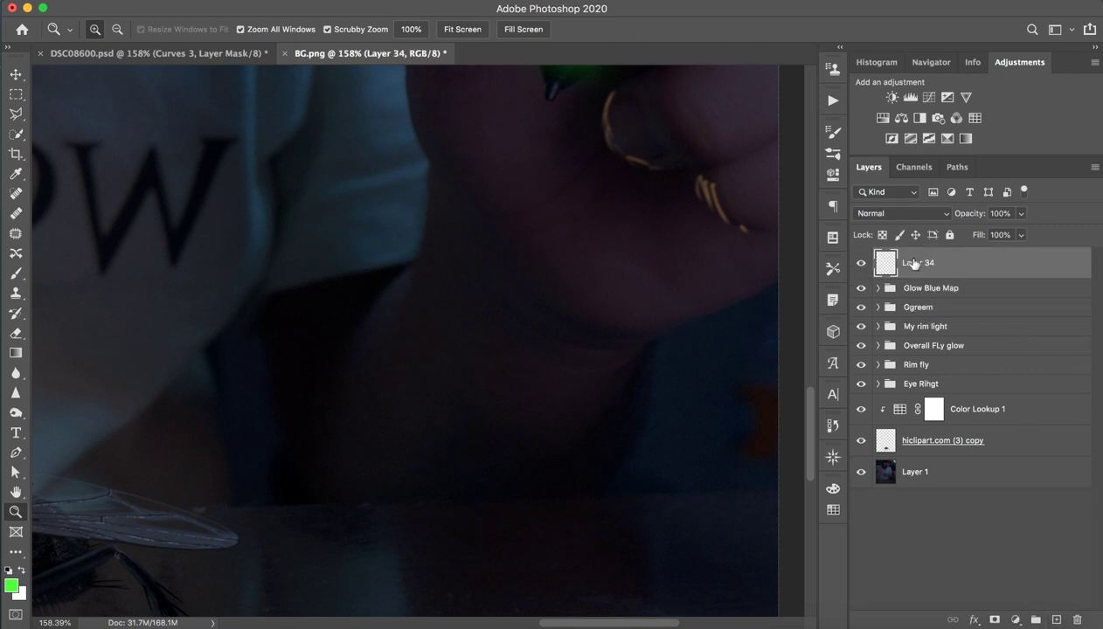
{"action": "key", "text": "ctrl+g"}
{"action": "type", "text": "Blue hand"}
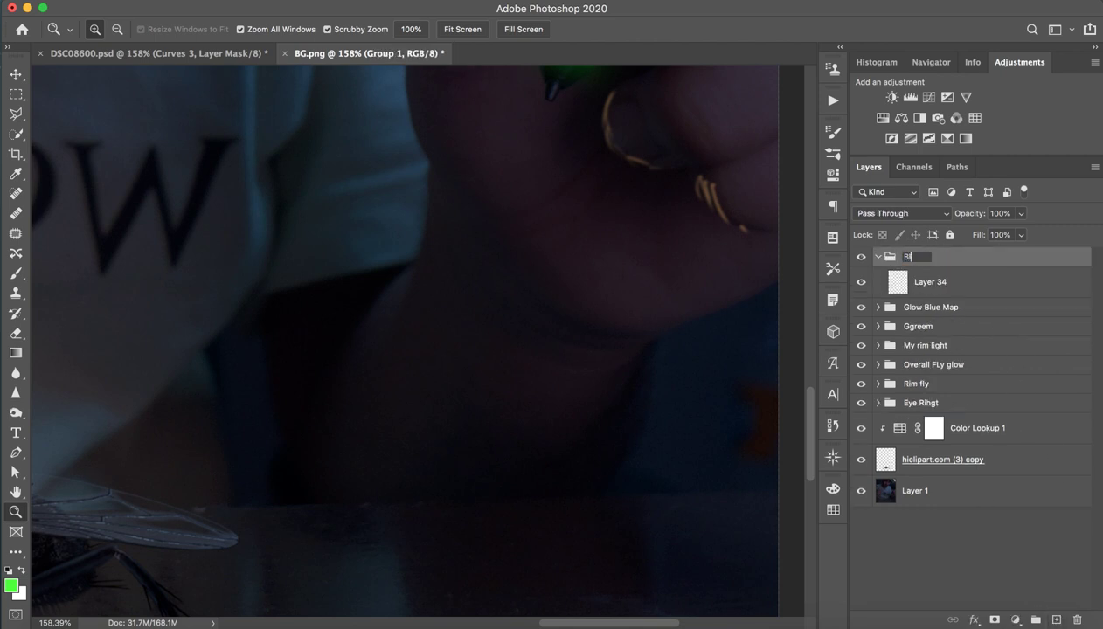
{"action": "key", "text": "Return"}
Step: Keep green as the paint colour and set a size 14 brush on Layer 34
{"action": "key", "text": "b"}
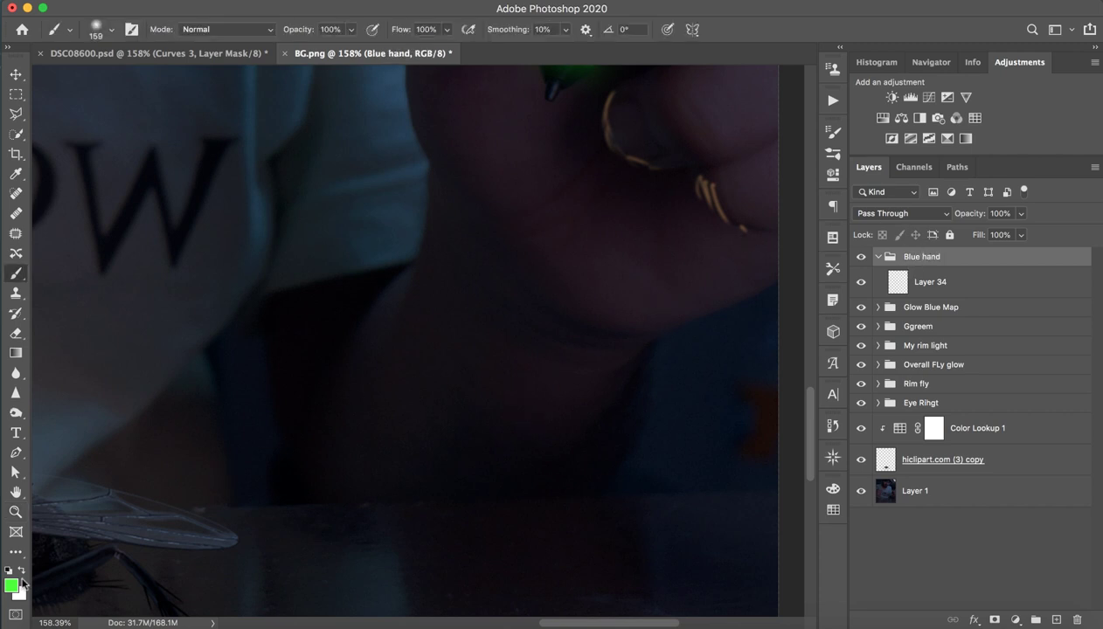
{"action": "left_click", "coordinate": [14, 583]}
{"action": "left_click_drag", "start_coordinate": [765, 312], "coordinate": [747, 340]}
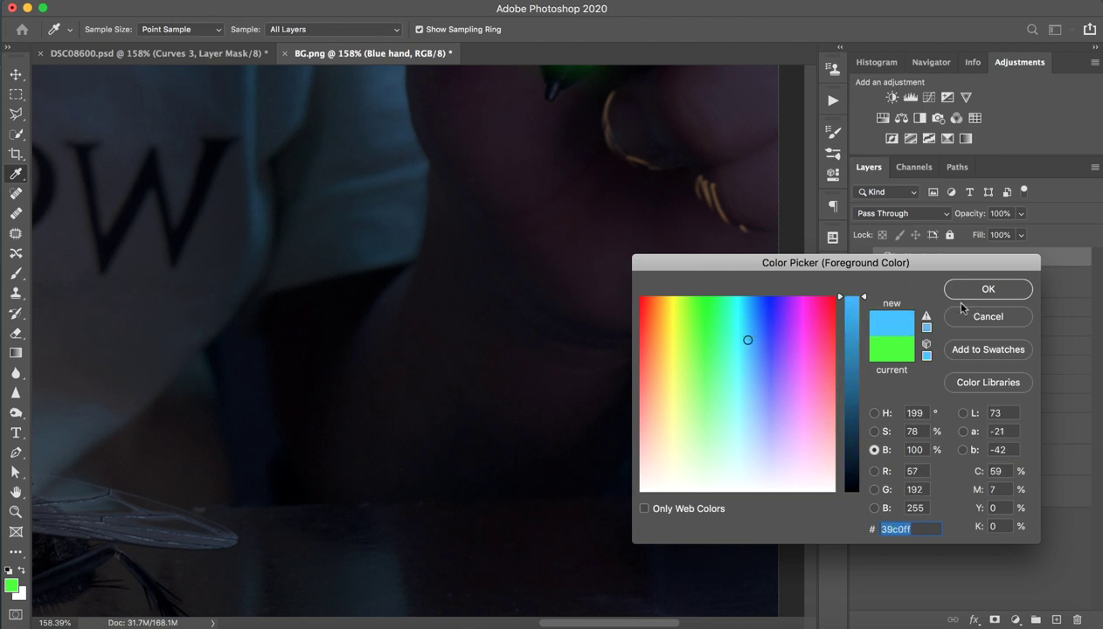
{"action": "left_click", "coordinate": [704, 327]}
{"action": "left_click", "coordinate": [987, 316]}
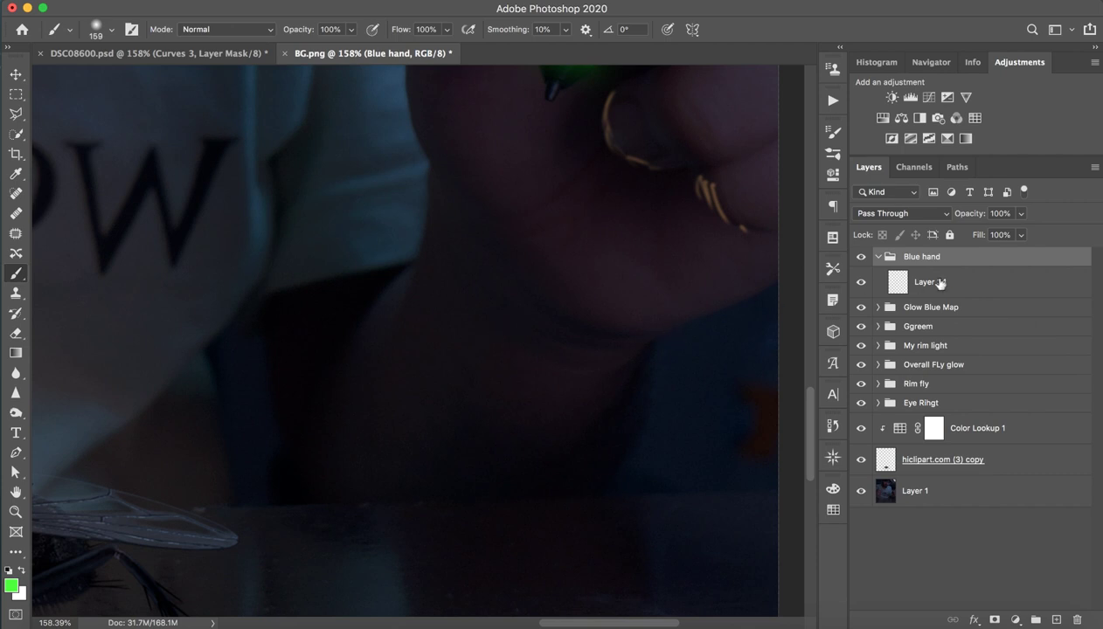
{"action": "left_click", "coordinate": [953, 285]}
{"action": "left_click_drag", "start_coordinate": [452, 369], "coordinate": [369, 361]}
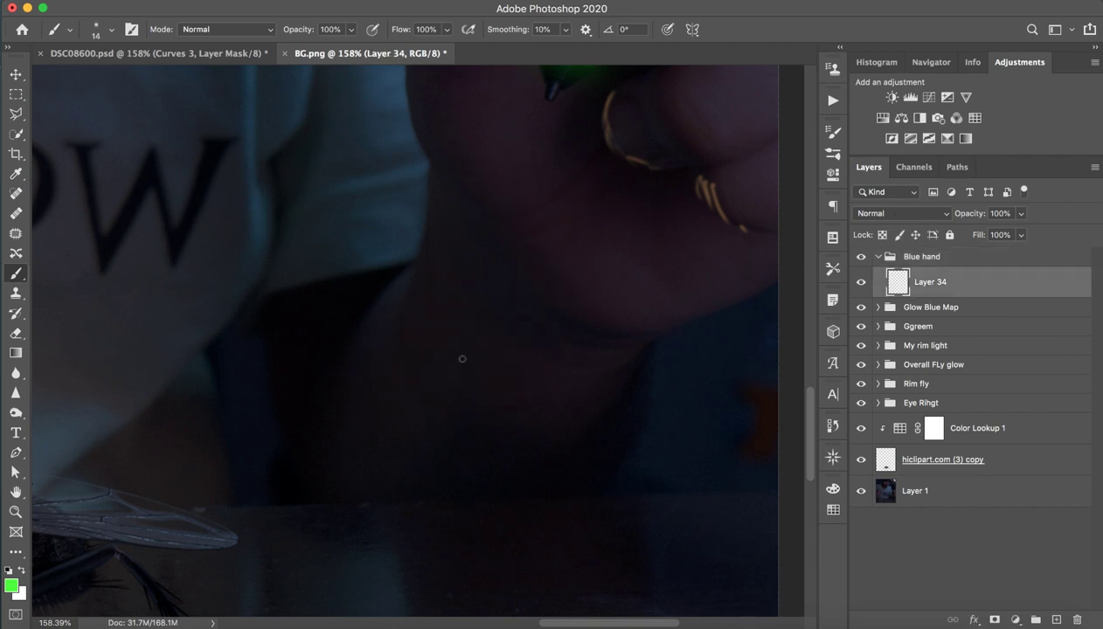
Step: Paint green streaks over the back of the man's hand
{"action": "mouse_move", "coordinate": [479, 356]}
{"action": "left_mouse_down"}
{"action": "mouse_move", "coordinate": [494, 331]}
{"action": "mouse_move", "coordinate": [416, 462]}
{"action": "left_mouse_up"}
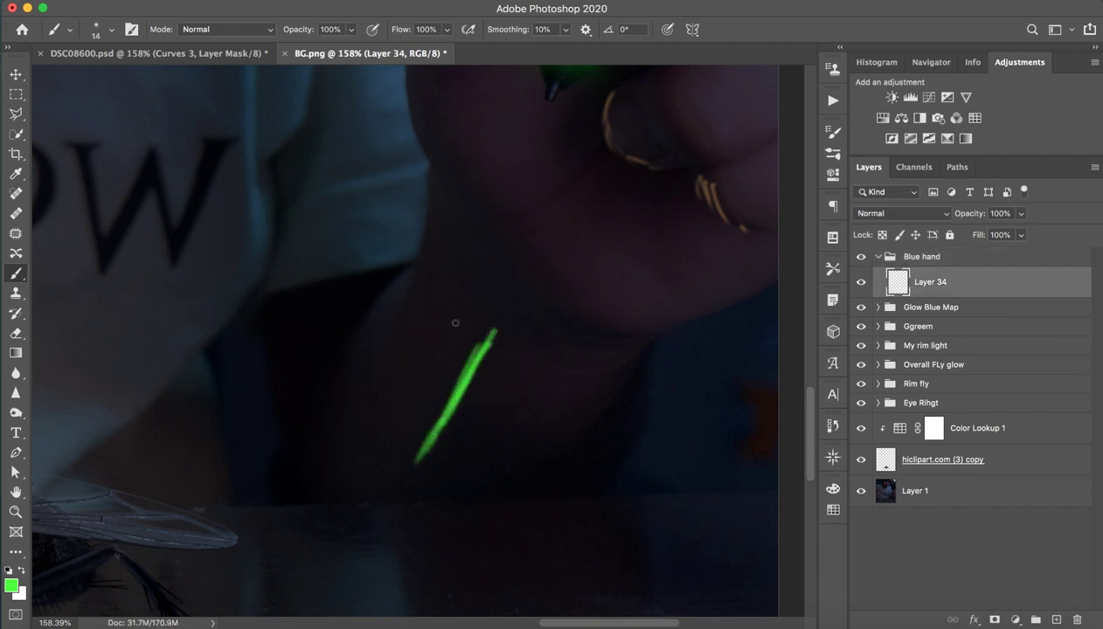
{"action": "left_click_drag", "start_coordinate": [457, 306], "coordinate": [418, 404]}
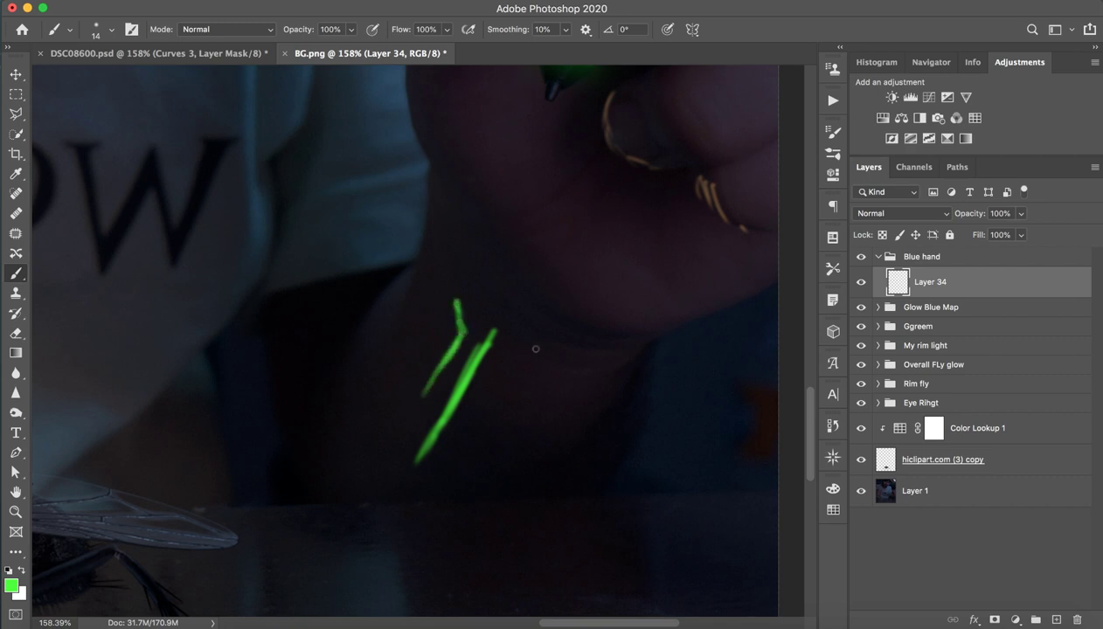
{"action": "mouse_move", "coordinate": [546, 349]}
{"action": "left_mouse_down"}
{"action": "mouse_move", "coordinate": [468, 414]}
{"action": "mouse_move", "coordinate": [468, 474]}
{"action": "left_mouse_up"}
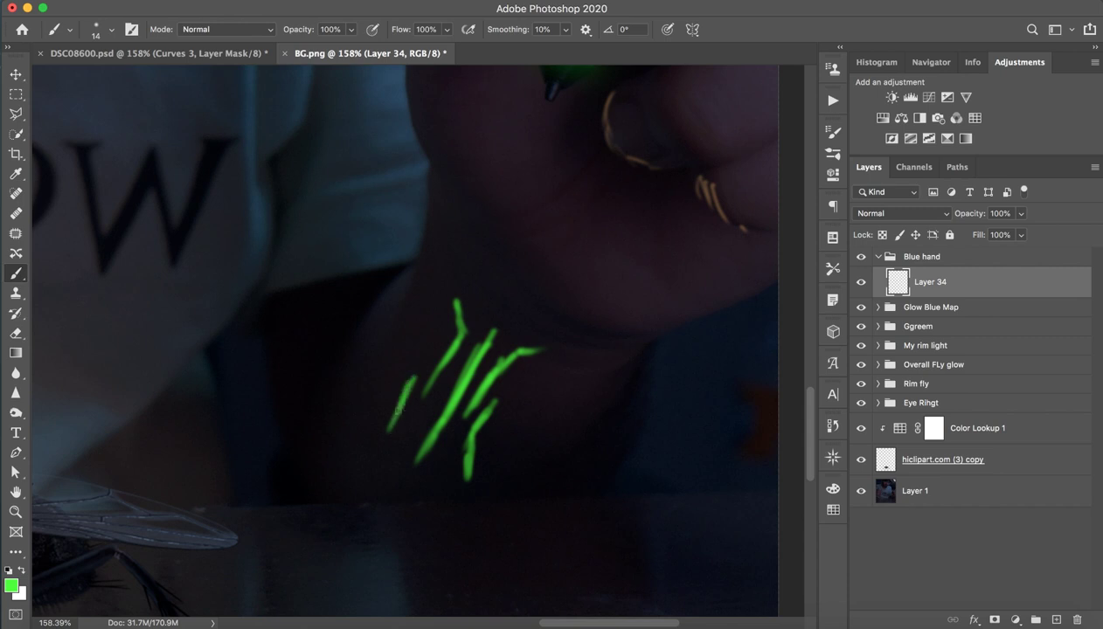
{"action": "key", "text": "z"}
{"action": "left_click_drag", "start_coordinate": [570, 345], "coordinate": [452, 369]}
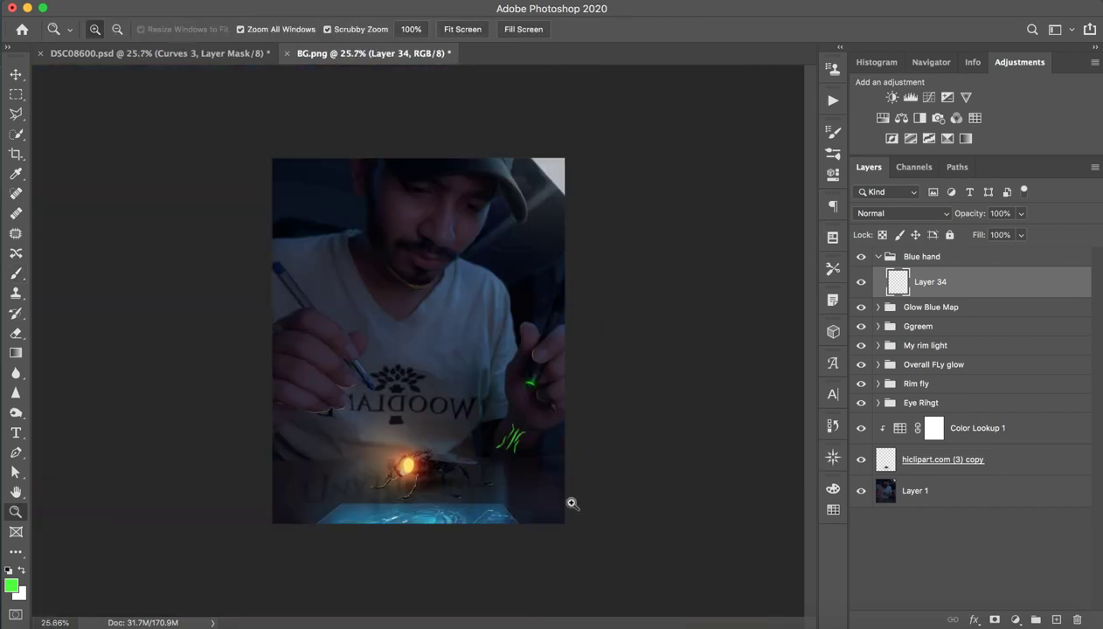
{"action": "mouse_move", "coordinate": [527, 441]}
{"action": "left_mouse_down"}
{"action": "mouse_move", "coordinate": [618, 407]}
{"action": "mouse_move", "coordinate": [519, 366]}
{"action": "left_mouse_up"}
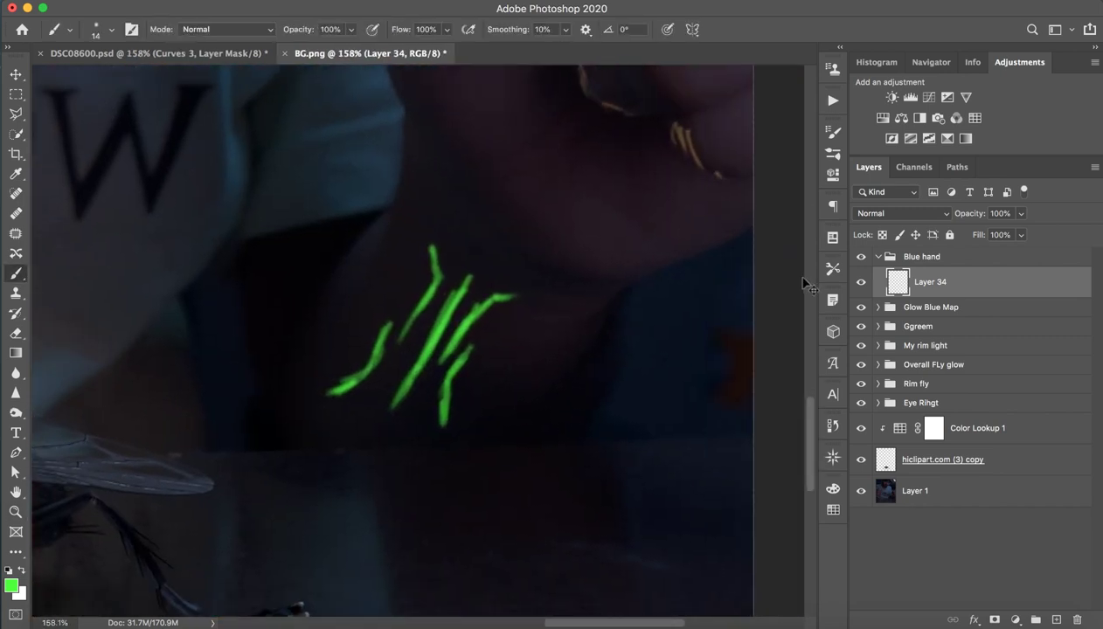
Step: Duplicate the green strokes layer and set the copy to Overlay blending
{"action": "key", "text": "ctrl+j"}
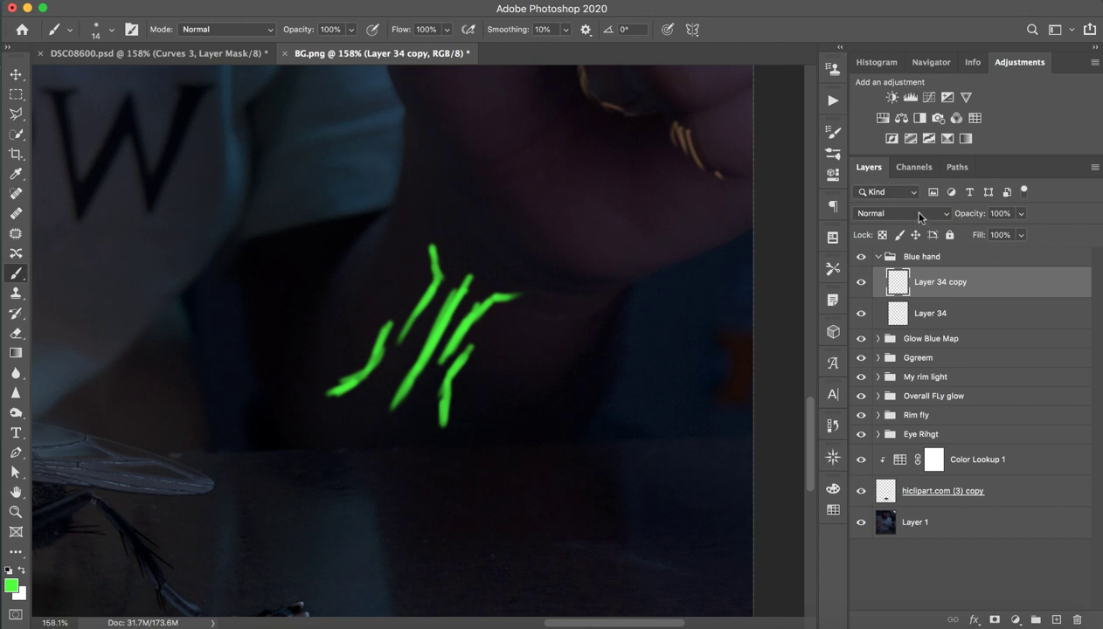
{"action": "left_click", "coordinate": [906, 214]}
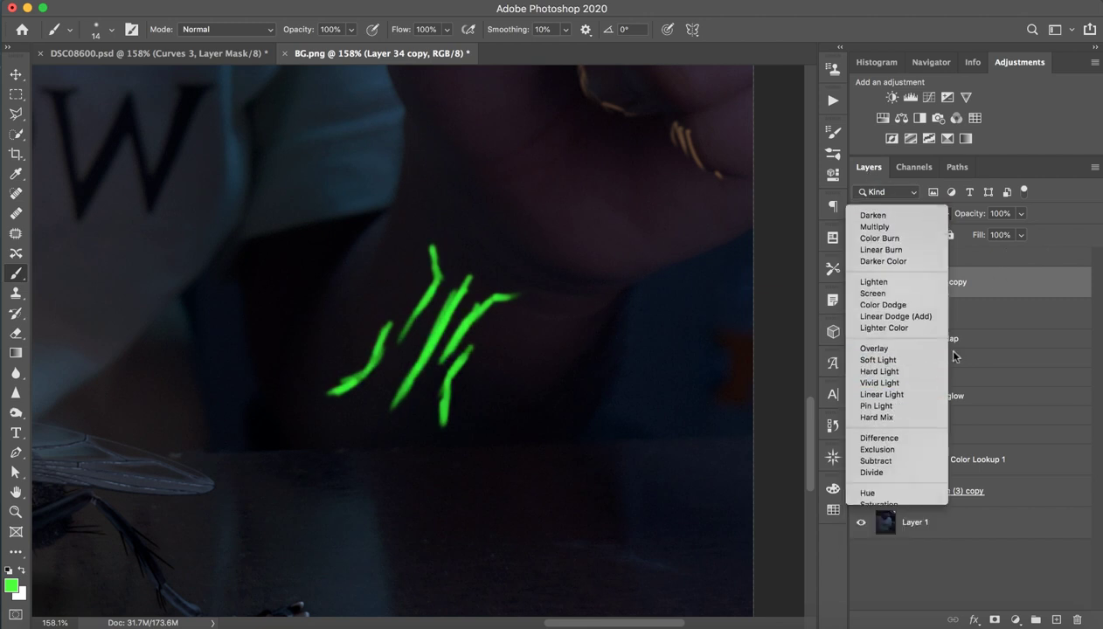
{"action": "left_click", "coordinate": [939, 346]}
{"action": "key", "text": "ctrl+j"}
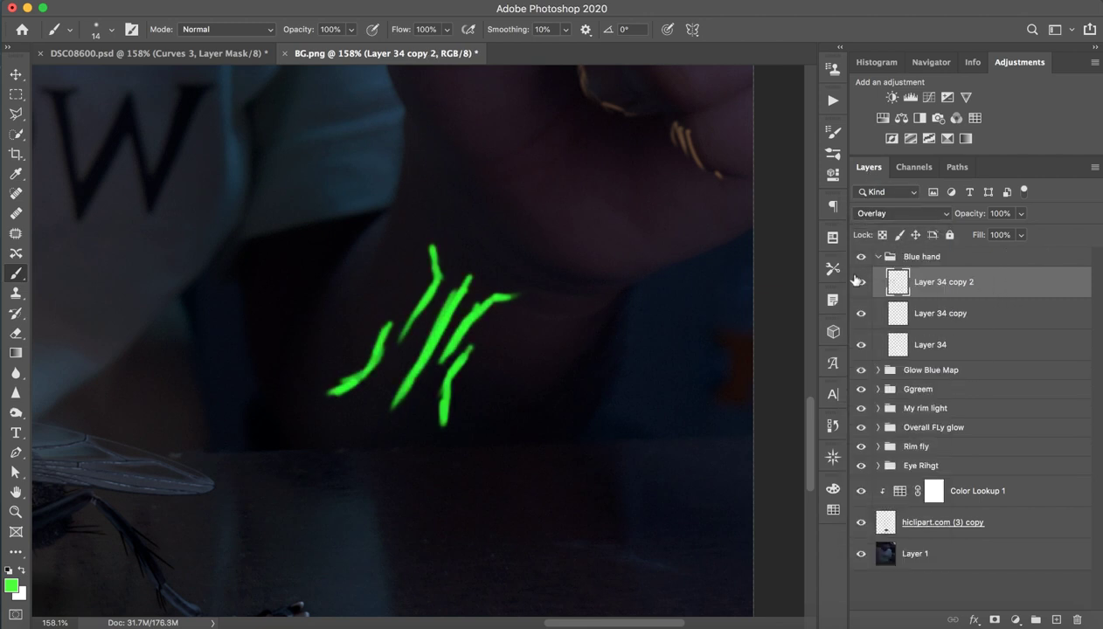
{"action": "key", "text": "ctrl+z"}
{"action": "key", "text": "ctrl+z"}
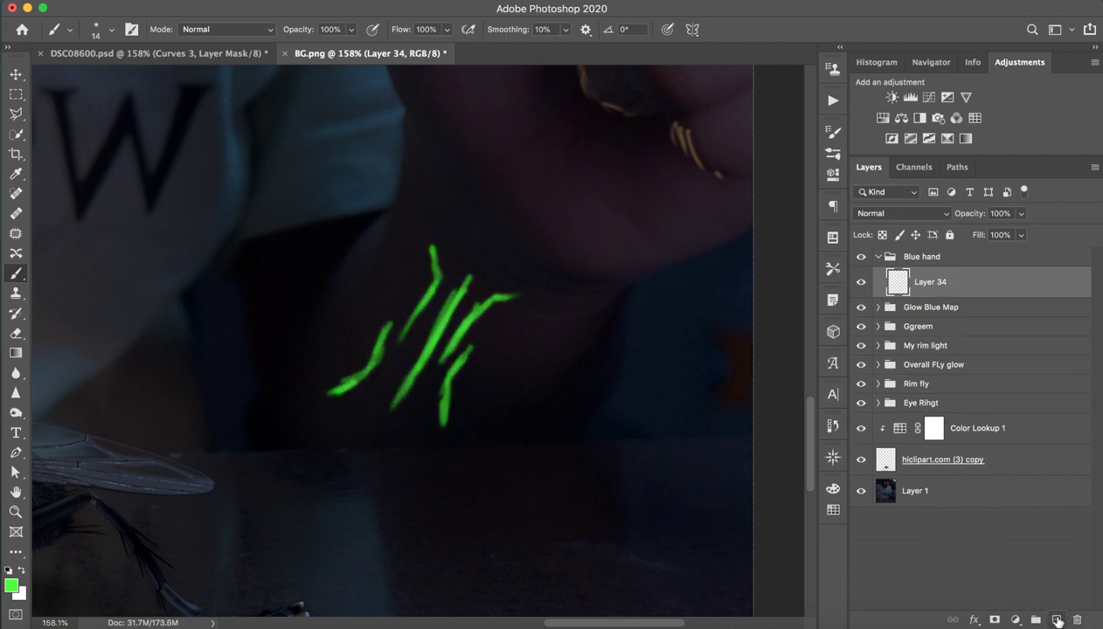
Step: Paint a soft green glow around the strokes on new Layer 35
{"action": "key", "text": "ctrl+shift+z"}
{"action": "left_click", "coordinate": [1056, 620]}
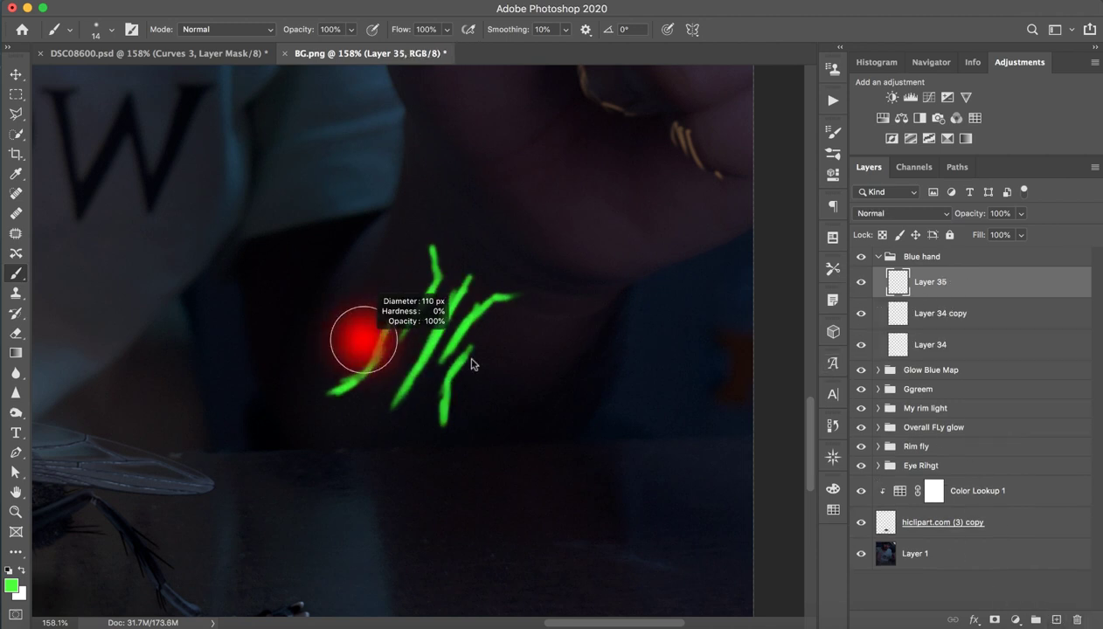
{"action": "left_click_drag", "start_coordinate": [315, 394], "coordinate": [368, 341]}
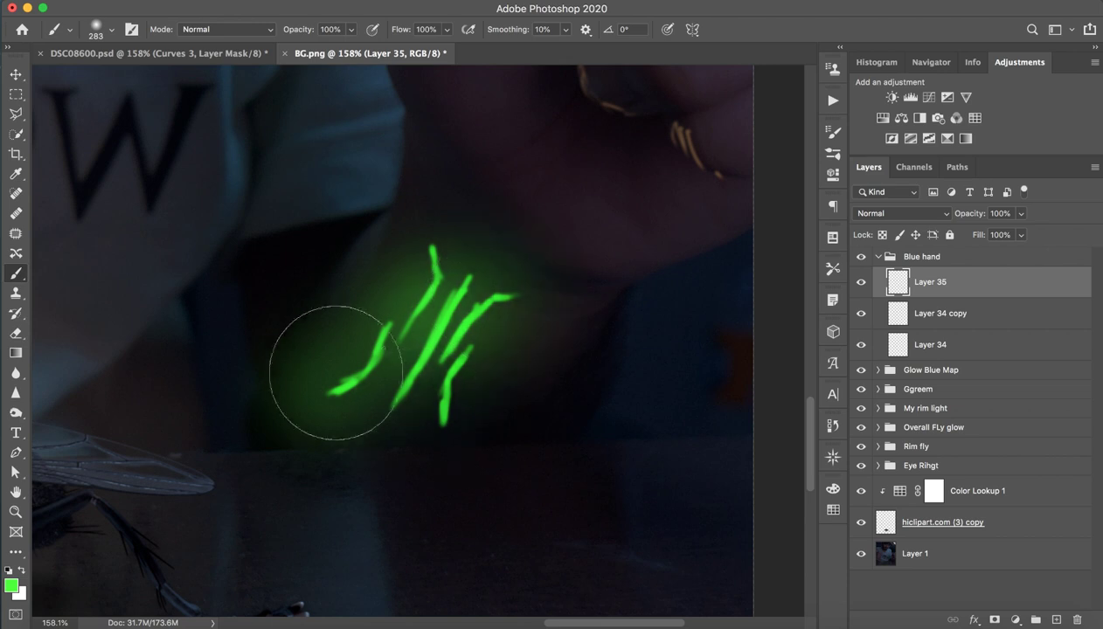
{"action": "key", "text": "ctrl+z"}
{"action": "key", "text": "ctrl+z"}
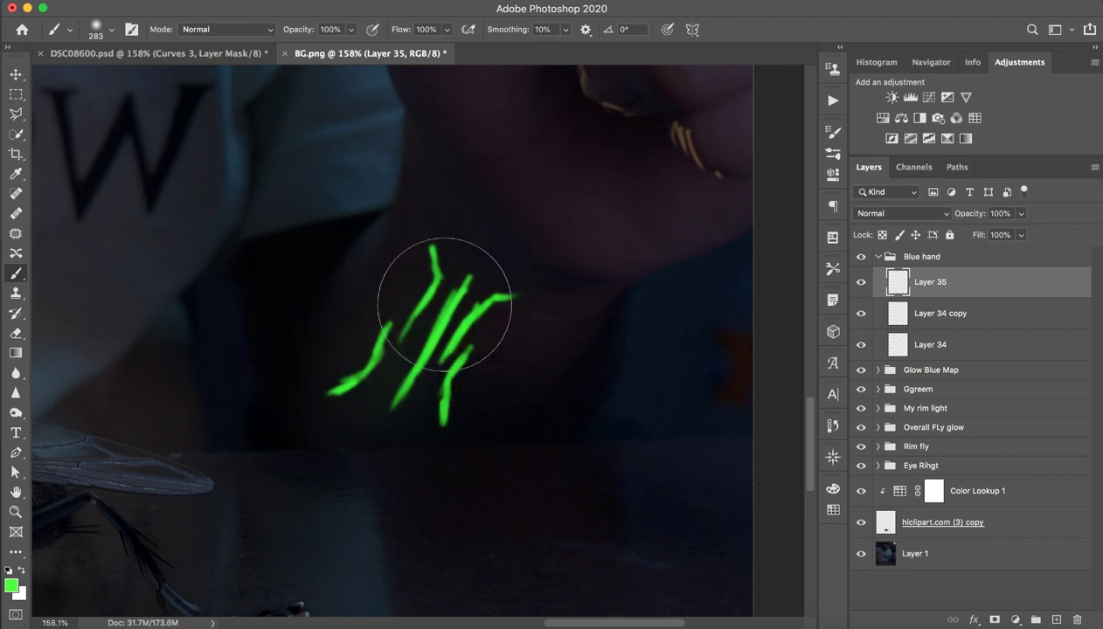
{"action": "key", "text": "ctrl+shift+z"}
{"action": "key", "text": "ctrl+shift+z"}
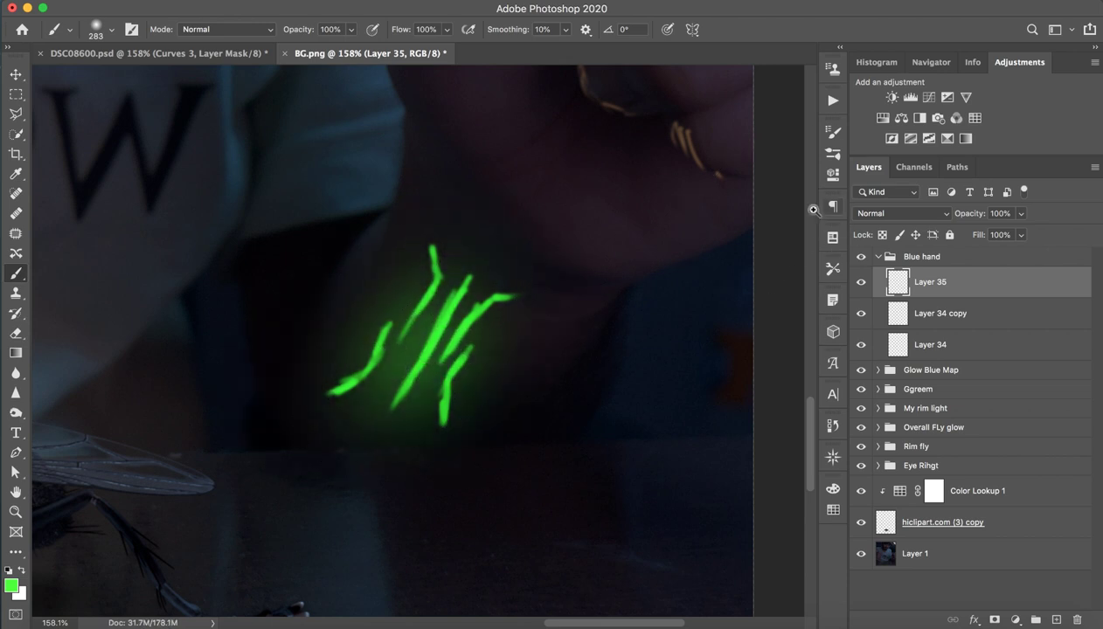
Step: Set the green glow layer's blend mode to Vivid Light
{"action": "key", "text": "z"}
{"action": "key", "text": "ctrl+0"}
{"action": "key", "text": "b"}
{"action": "left_click", "coordinate": [905, 213]}
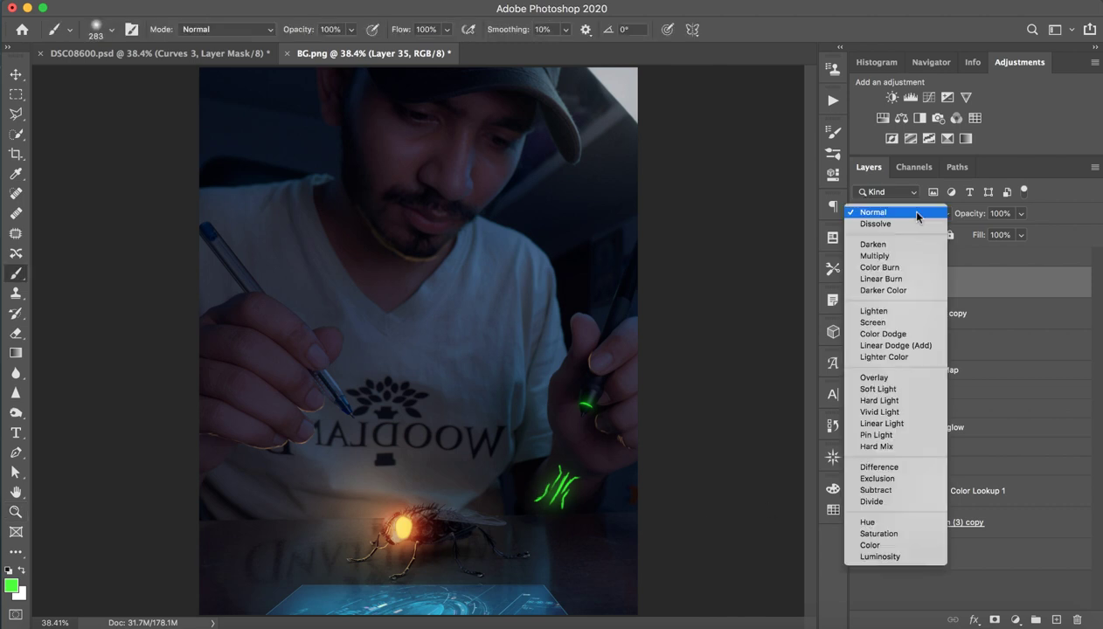
{"action": "left_click", "coordinate": [888, 412]}
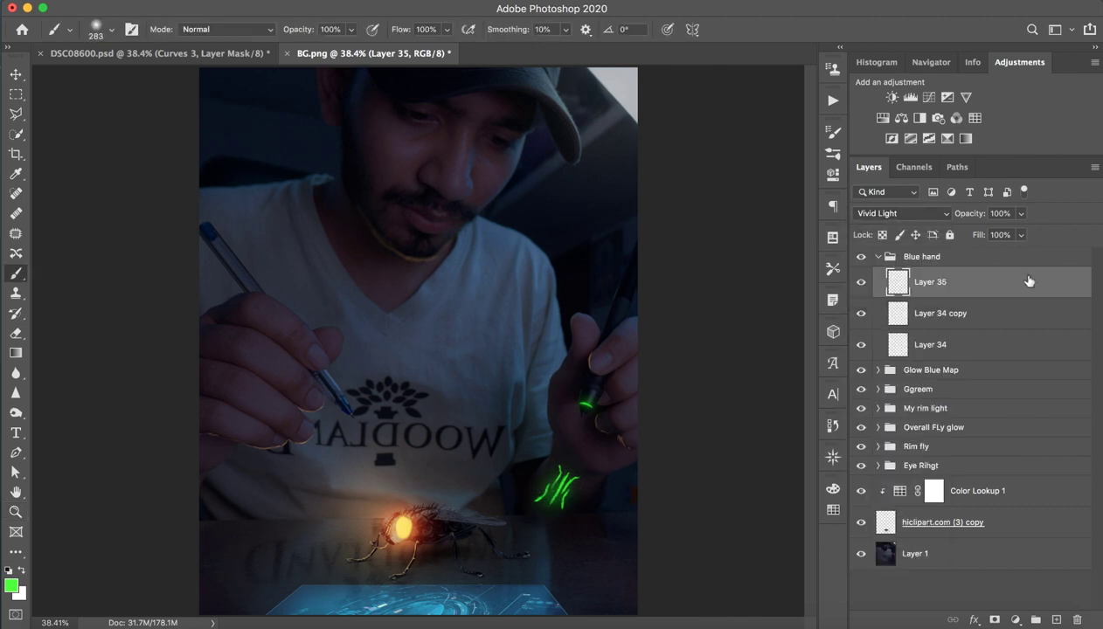
{"action": "double_click", "coordinate": [997, 278]}
Step: Set the glow's Blend If Underlying Layer to 0/54 so it fades over dark areas
{"action": "left_click_drag", "start_coordinate": [720, 360], "coordinate": [760, 374]}
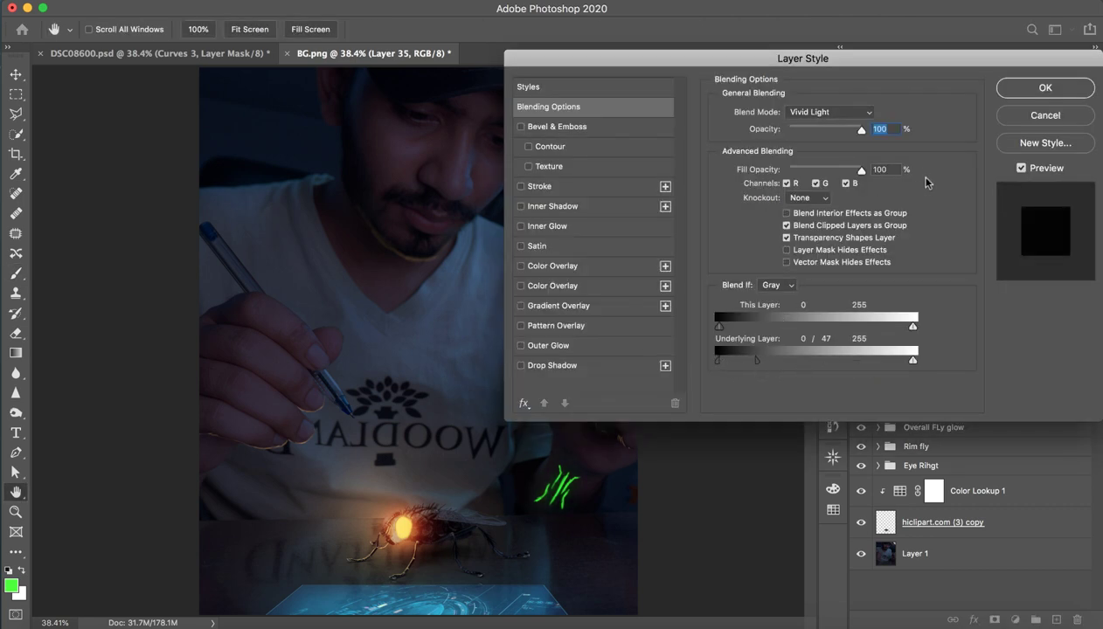
{"action": "left_click", "coordinate": [1013, 88]}
{"action": "left_click_drag", "start_coordinate": [626, 379], "coordinate": [557, 421]}
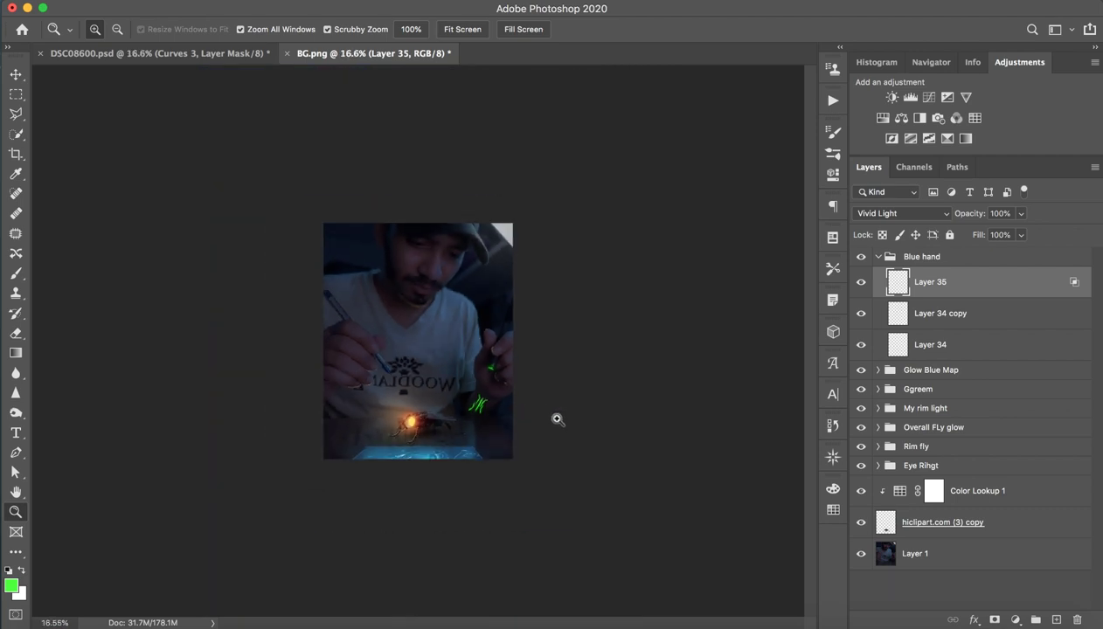
{"action": "key", "text": "b"}
Step: Add a Hue/Saturation adjustment clipped to Blue hand with Hue -91, turning strokes orange
{"action": "left_click", "coordinate": [901, 257]}
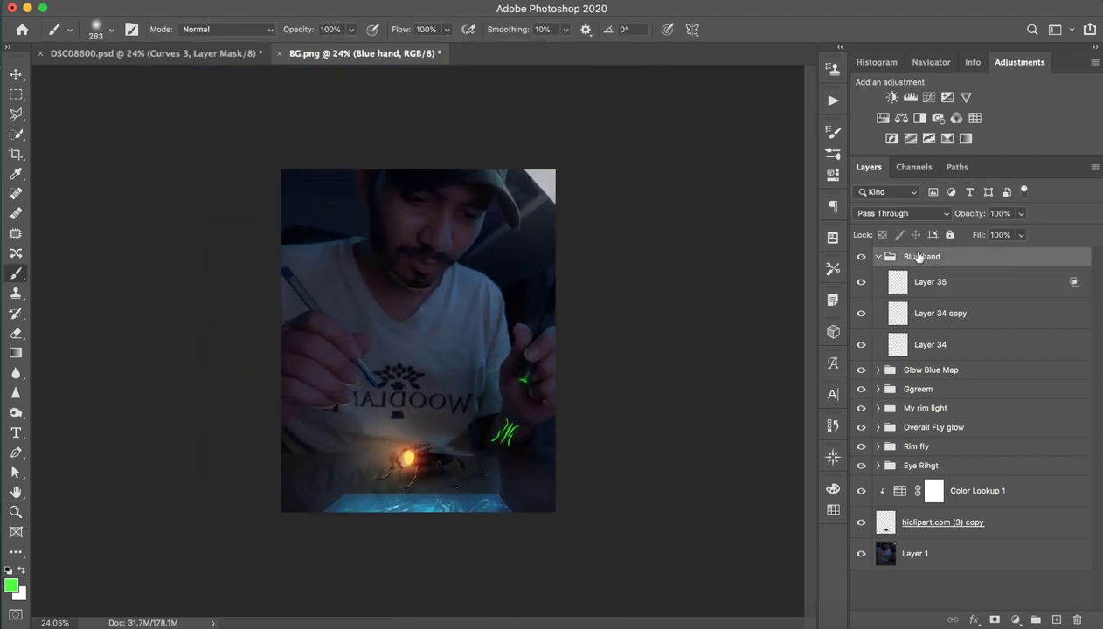
{"action": "left_click", "coordinate": [882, 118]}
{"action": "left_click_drag", "start_coordinate": [946, 282], "coordinate": [945, 247]}
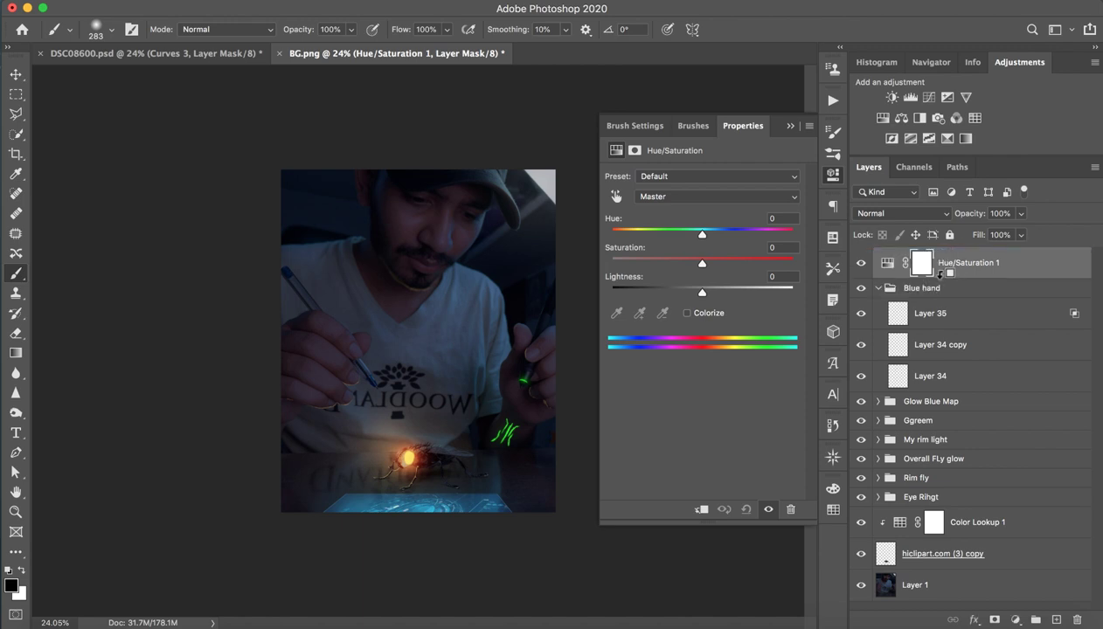
{"action": "left_click", "coordinate": [940, 276], "text": "alt"}
{"action": "left_click", "coordinate": [893, 264]}
{"action": "mouse_move", "coordinate": [702, 235]}
{"action": "left_mouse_down"}
{"action": "mouse_move", "coordinate": [636, 233]}
{"action": "mouse_move", "coordinate": [781, 236]}
{"action": "mouse_move", "coordinate": [598, 247]}
{"action": "mouse_move", "coordinate": [646, 249]}
{"action": "left_mouse_up"}
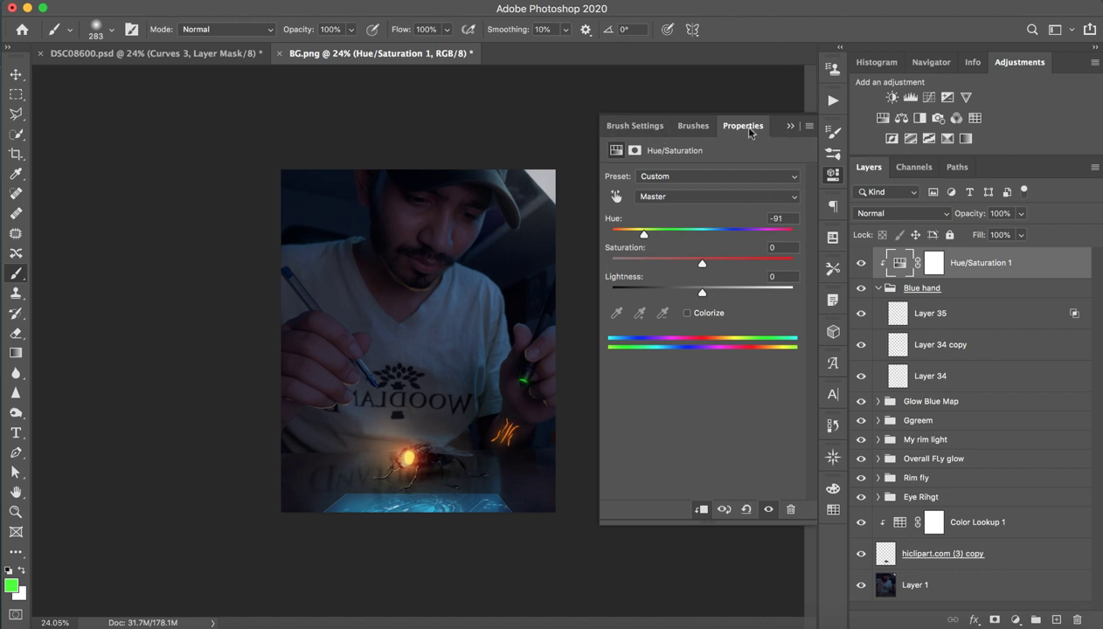
{"action": "left_click", "coordinate": [791, 127]}
Step: Check the Rim Hairs & Shirt open group in DSC08600.psd, then add empty Layer 36 atop BG.png
{"action": "left_click", "coordinate": [170, 53]}
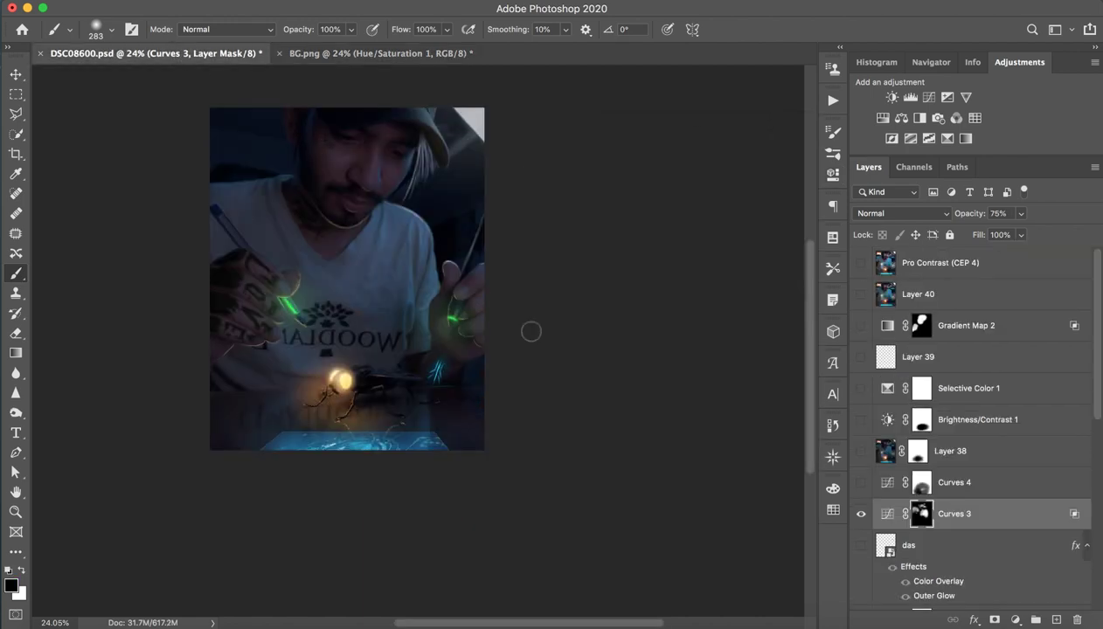
{"action": "scroll", "coordinate": [918, 524], "scroll_direction": "down", "scroll_amount": 10}
{"action": "scroll", "coordinate": [918, 522], "scroll_direction": "up", "scroll_amount": 3}
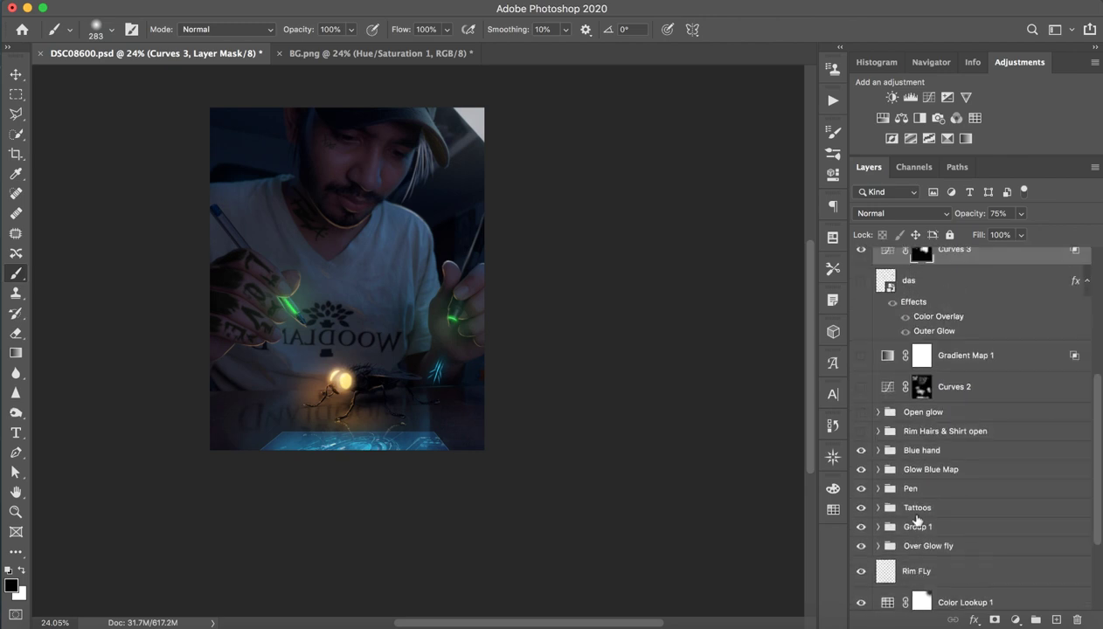
{"action": "left_click", "coordinate": [905, 432]}
{"action": "left_click", "coordinate": [862, 431]}
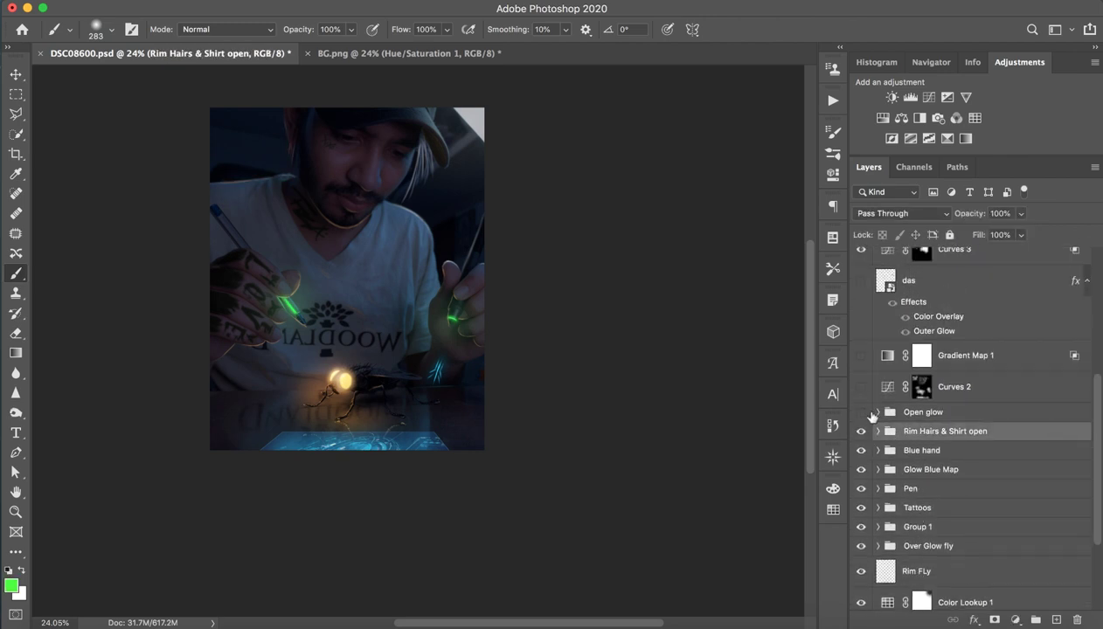
{"action": "left_click", "coordinate": [405, 53]}
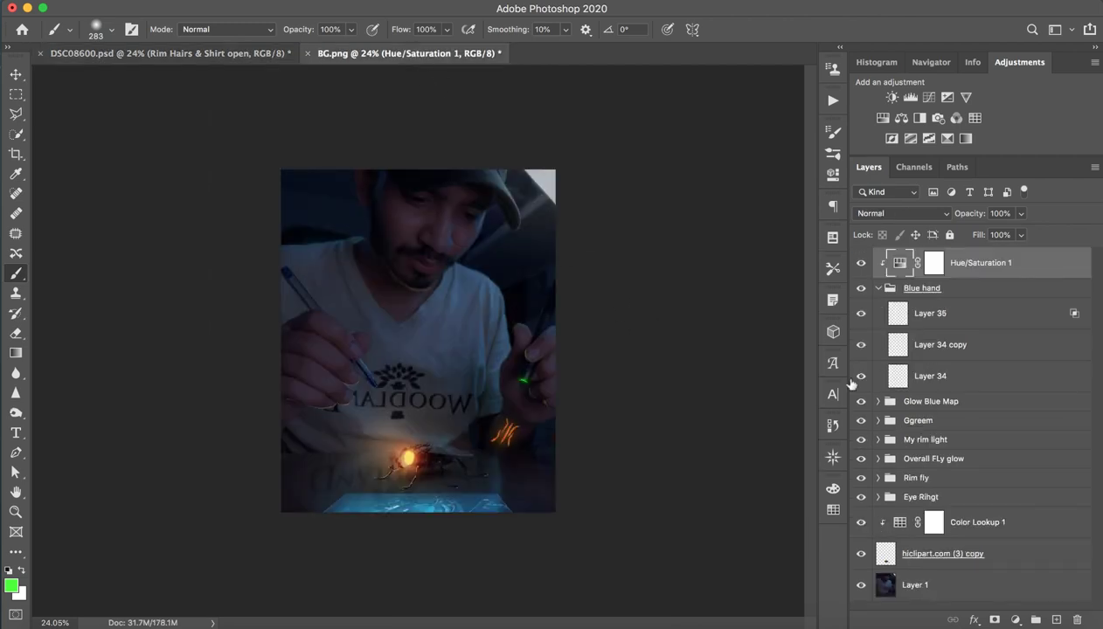
{"action": "left_click", "coordinate": [878, 288]}
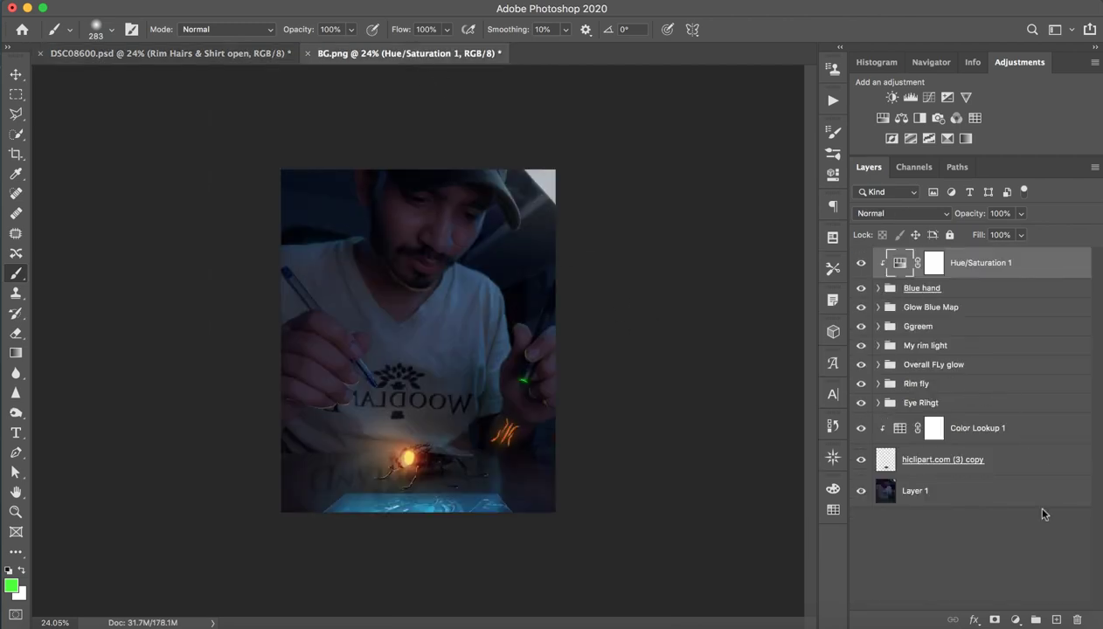
{"action": "left_click", "coordinate": [1058, 619]}
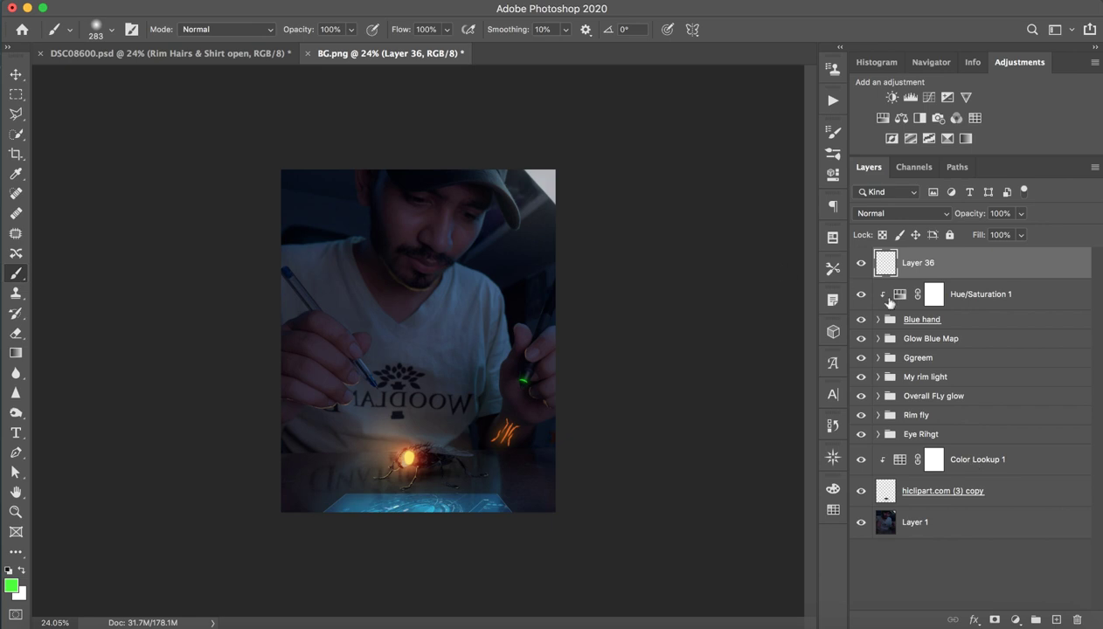
Step: Put Layer 36 into a new group named 'hair'
{"action": "key", "text": "ctrl+g"}
{"action": "double_click", "coordinate": [916, 256]}
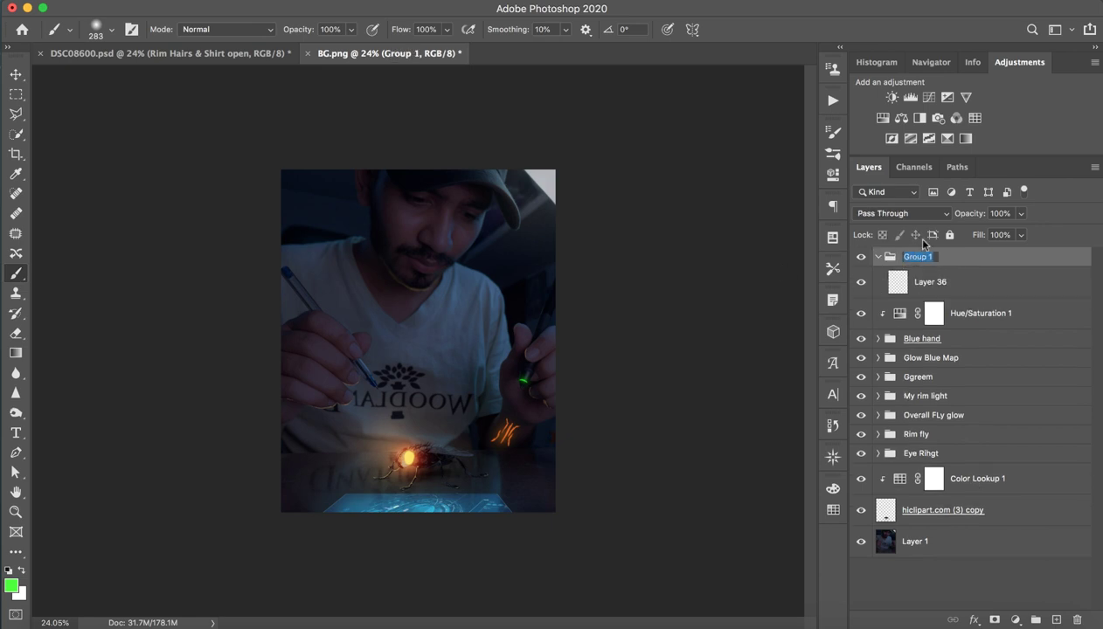
{"action": "type", "text": "N"}
{"action": "key", "text": "Return"}
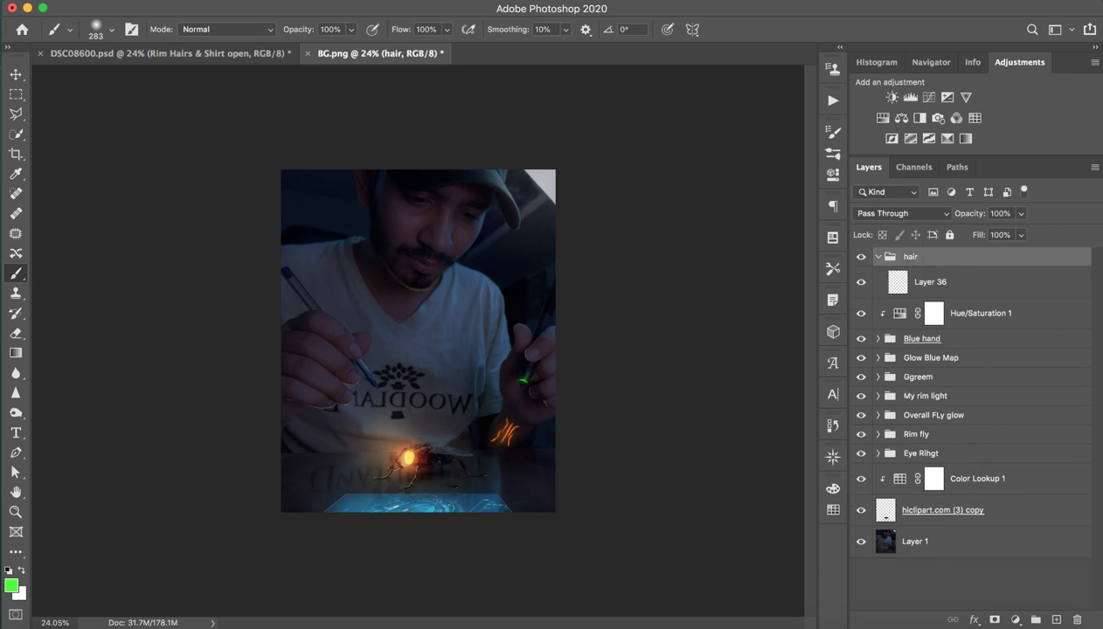
Step: Zoom on the cap and set up a fine brush with a sampled dark blue-grey colour
{"action": "left_click_drag", "start_coordinate": [495, 216], "coordinate": [625, 195]}
{"action": "key", "text": "z"}
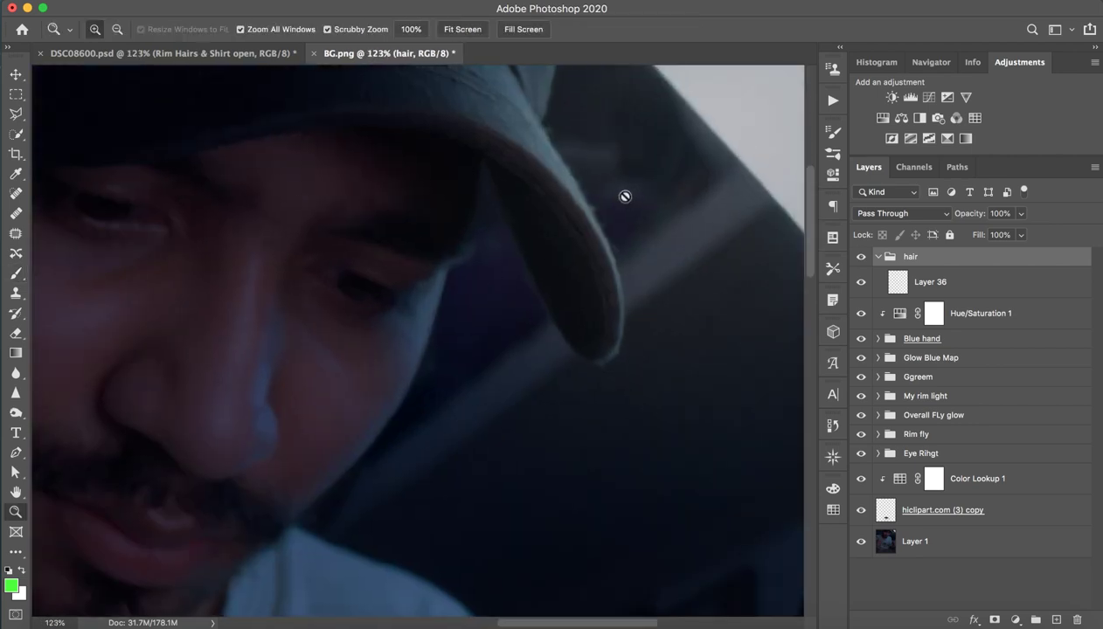
{"action": "key", "text": "b"}
{"action": "scroll", "coordinate": [535, 202], "scroll_direction": "down", "scroll_amount": 5}
{"action": "key", "text": "alt+bracketleft"}
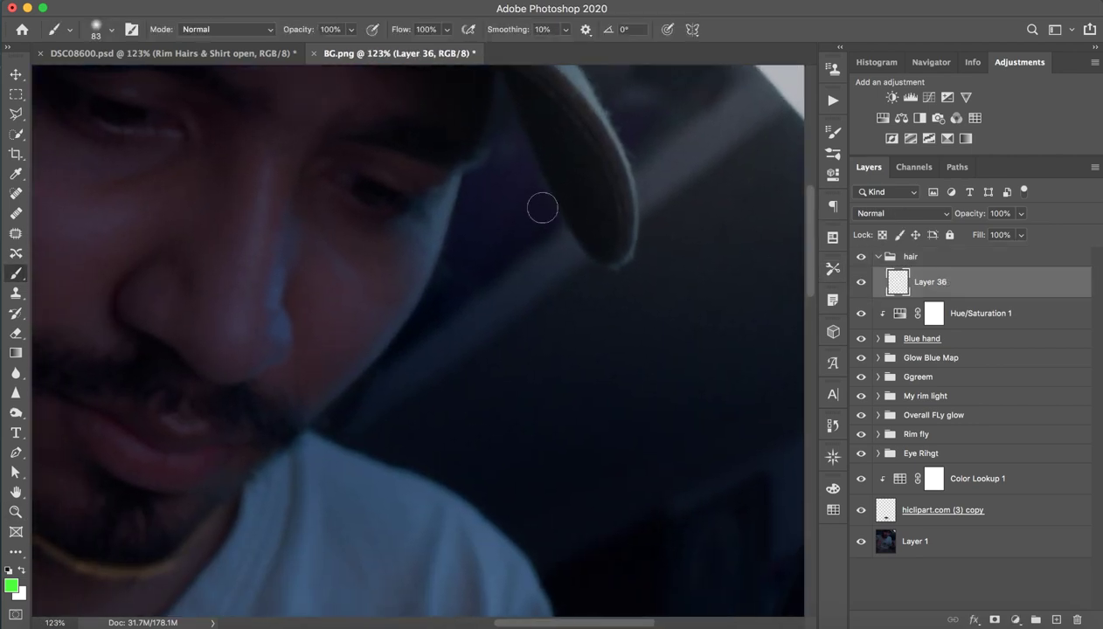
{"action": "left_click", "coordinate": [459, 187], "text": "alt"}
{"action": "left_click_drag", "start_coordinate": [497, 128], "coordinate": [467, 127]}
Step: Paint thin hair strands fanning from the cap edge toward the cheek
{"action": "left_click_drag", "start_coordinate": [481, 84], "coordinate": [462, 341]}
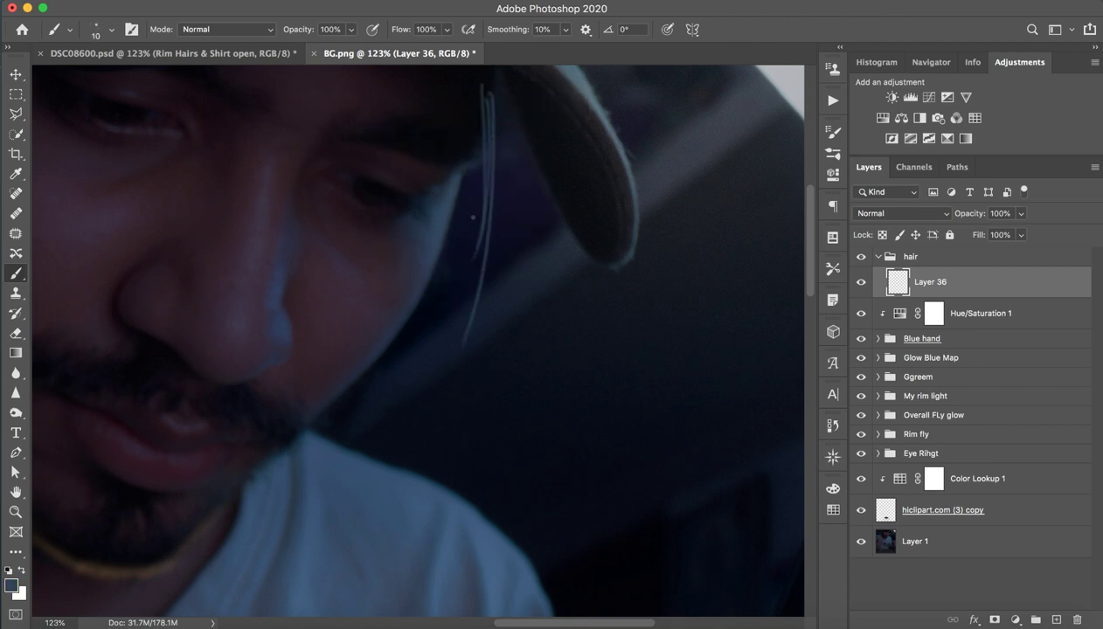
{"action": "left_click_drag", "start_coordinate": [489, 103], "coordinate": [454, 331]}
{"action": "left_click_drag", "start_coordinate": [489, 140], "coordinate": [468, 308]}
{"action": "mouse_move", "coordinate": [478, 162]}
{"action": "left_mouse_down"}
{"action": "mouse_move", "coordinate": [432, 355]}
{"action": "mouse_move", "coordinate": [417, 343]}
{"action": "left_mouse_up"}
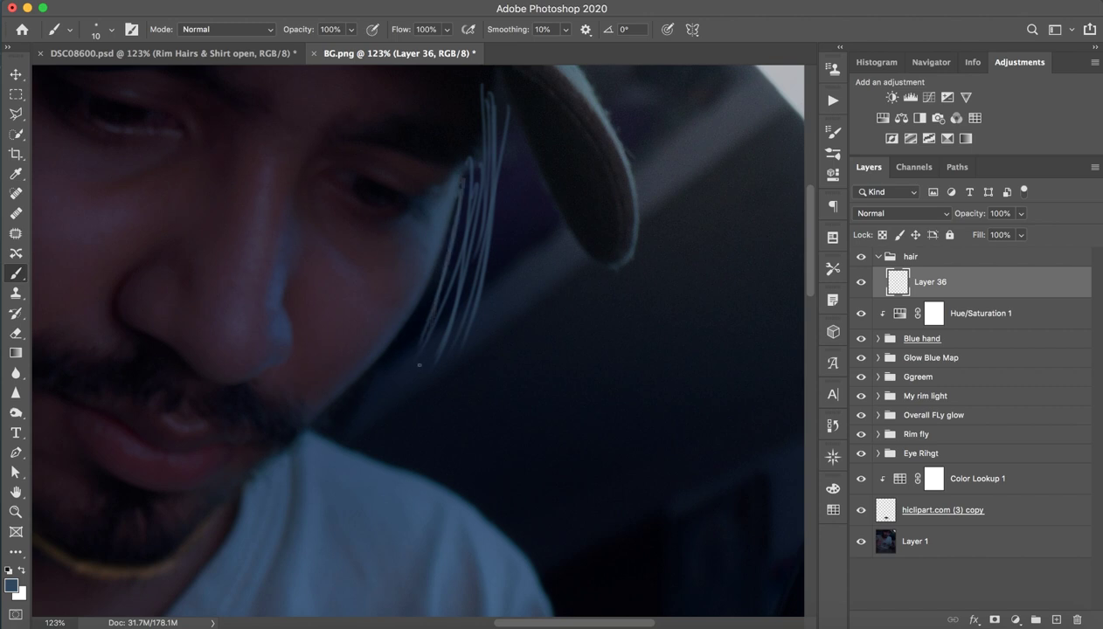
{"action": "left_click_drag", "start_coordinate": [465, 135], "coordinate": [460, 241]}
{"action": "left_click_drag", "start_coordinate": [498, 98], "coordinate": [484, 311]}
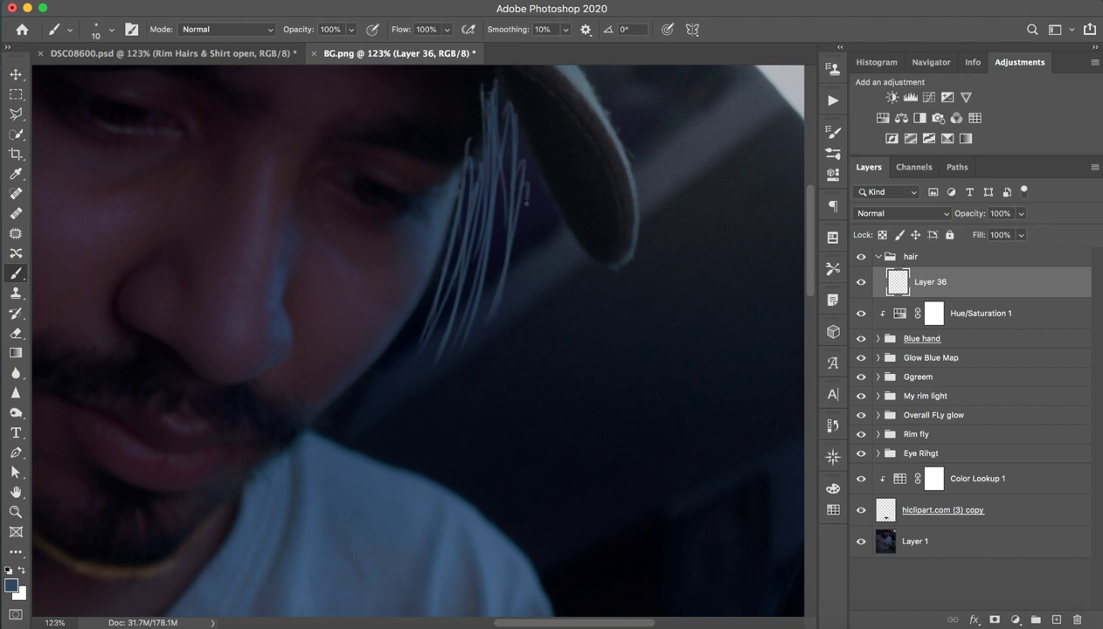
{"action": "left_click_drag", "start_coordinate": [521, 175], "coordinate": [472, 365]}
Step: Erase the strands' top ends and darken them with a near-black colour sampled from the hat
{"action": "key", "text": "e"}
{"action": "left_click_drag", "start_coordinate": [438, 153], "coordinate": [468, 99]}
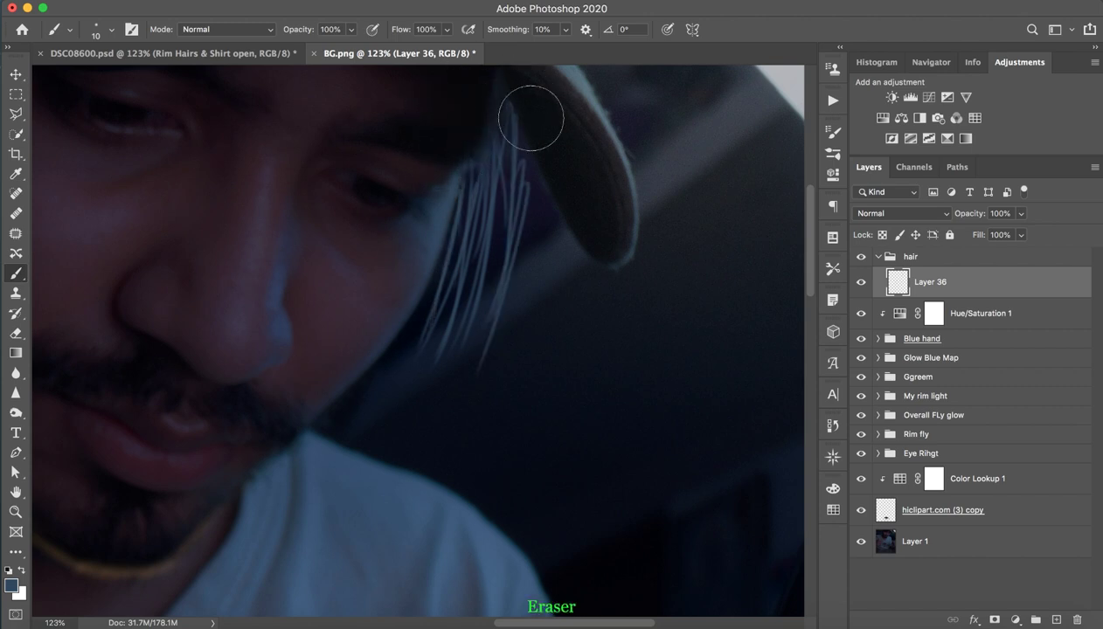
{"action": "key", "text": "p"}
{"action": "left_click", "coordinate": [582, 186], "text": "alt"}
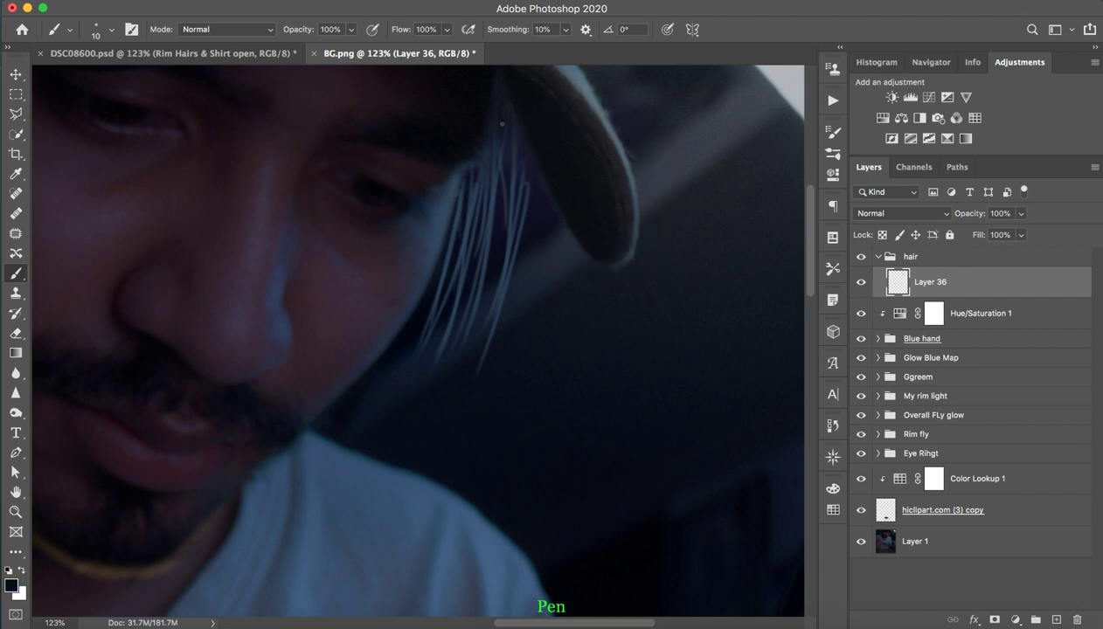
{"action": "mouse_move", "coordinate": [497, 153]}
{"action": "left_mouse_down"}
{"action": "mouse_move", "coordinate": [453, 332]}
{"action": "mouse_move", "coordinate": [434, 316]}
{"action": "left_mouse_up"}
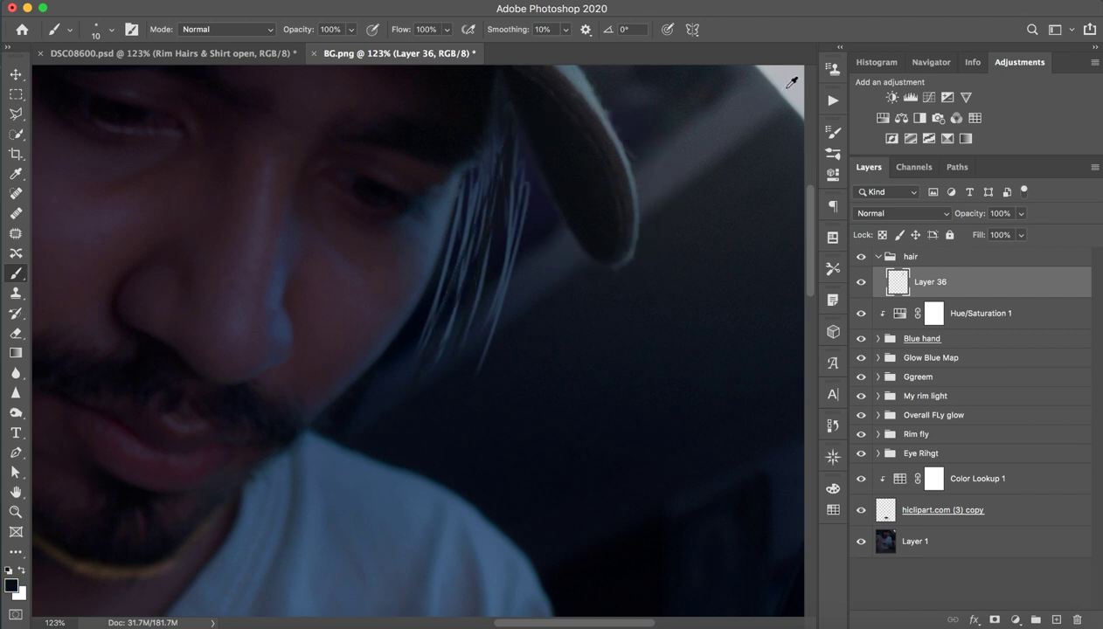
Step: Paint bright hair strands hanging below the cap brim
{"action": "left_click_drag", "start_coordinate": [512, 98], "coordinate": [479, 336]}
{"action": "left_click_drag", "start_coordinate": [493, 131], "coordinate": [418, 427]}
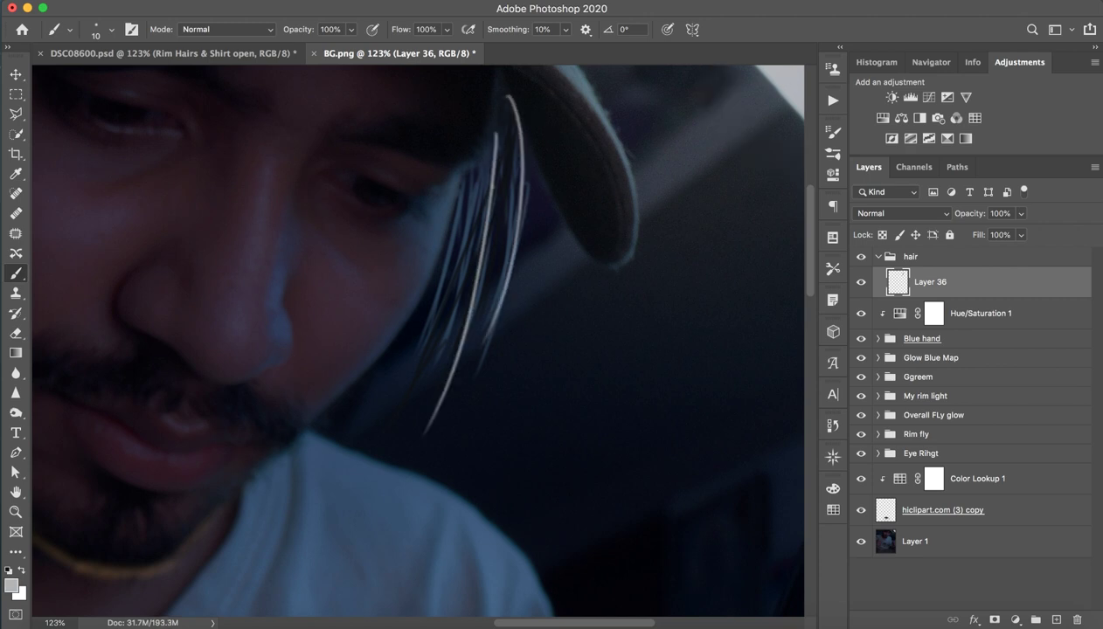
{"action": "left_click_drag", "start_coordinate": [499, 170], "coordinate": [404, 452]}
{"action": "left_click_drag", "start_coordinate": [501, 120], "coordinate": [455, 337]}
{"action": "left_click_drag", "start_coordinate": [522, 93], "coordinate": [469, 381]}
{"action": "left_click_drag", "start_coordinate": [525, 159], "coordinate": [462, 402]}
{"action": "left_click_drag", "start_coordinate": [505, 216], "coordinate": [422, 456]}
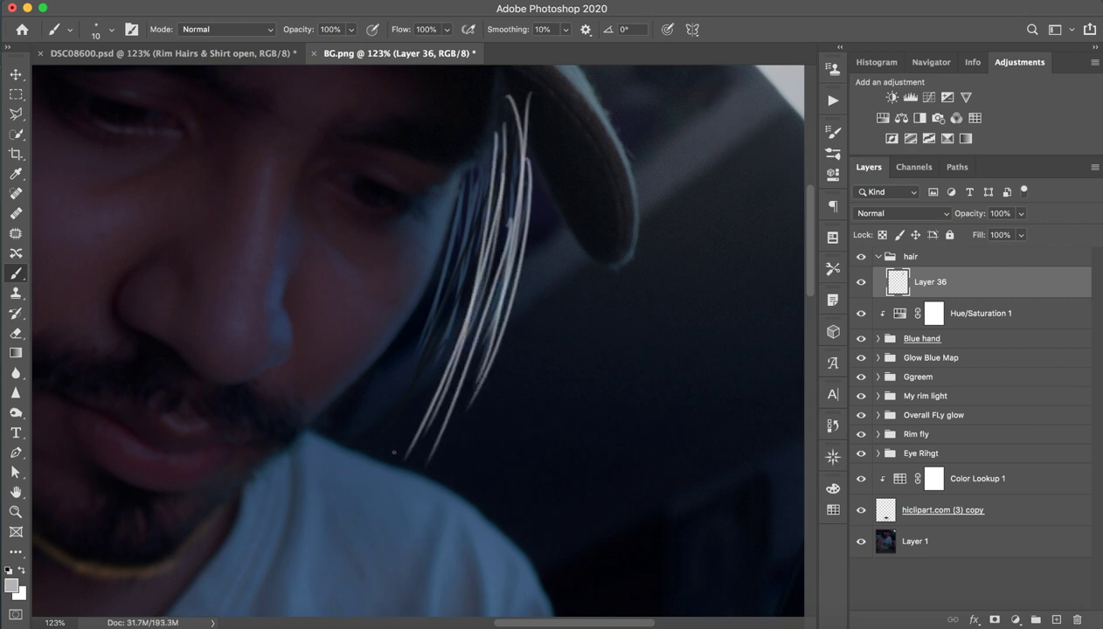
{"action": "left_click_drag", "start_coordinate": [444, 280], "coordinate": [389, 412]}
{"action": "key", "text": "e"}
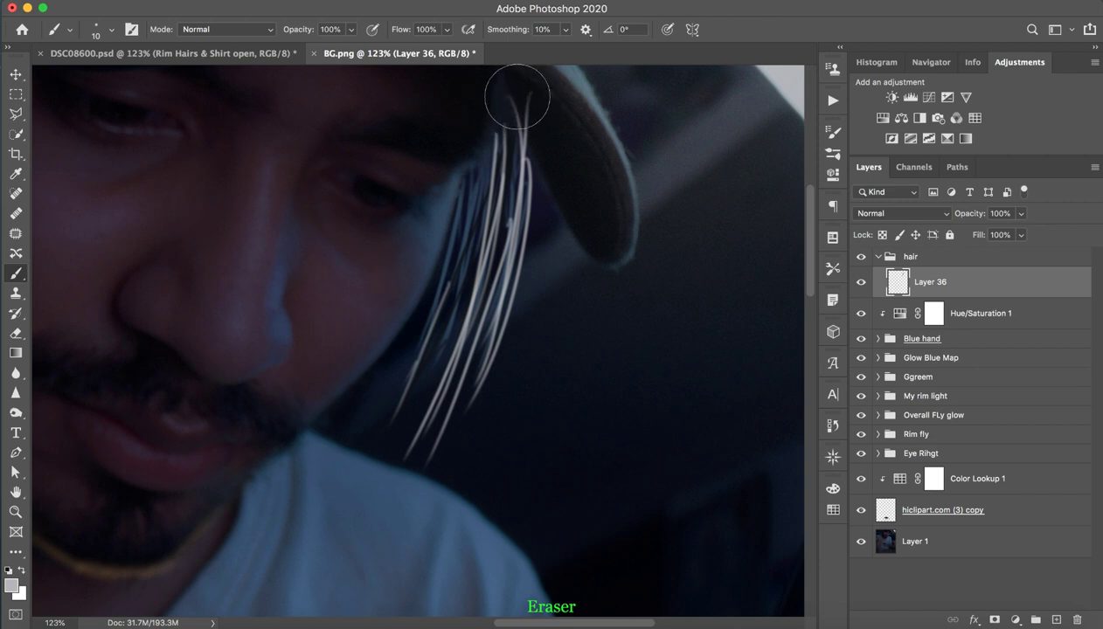
Step: Toggle the hair strands on and off against the full composite, then collapse the hair group
{"action": "key", "text": "z"}
{"action": "left_click_drag", "start_coordinate": [518, 114], "coordinate": [394, 194]}
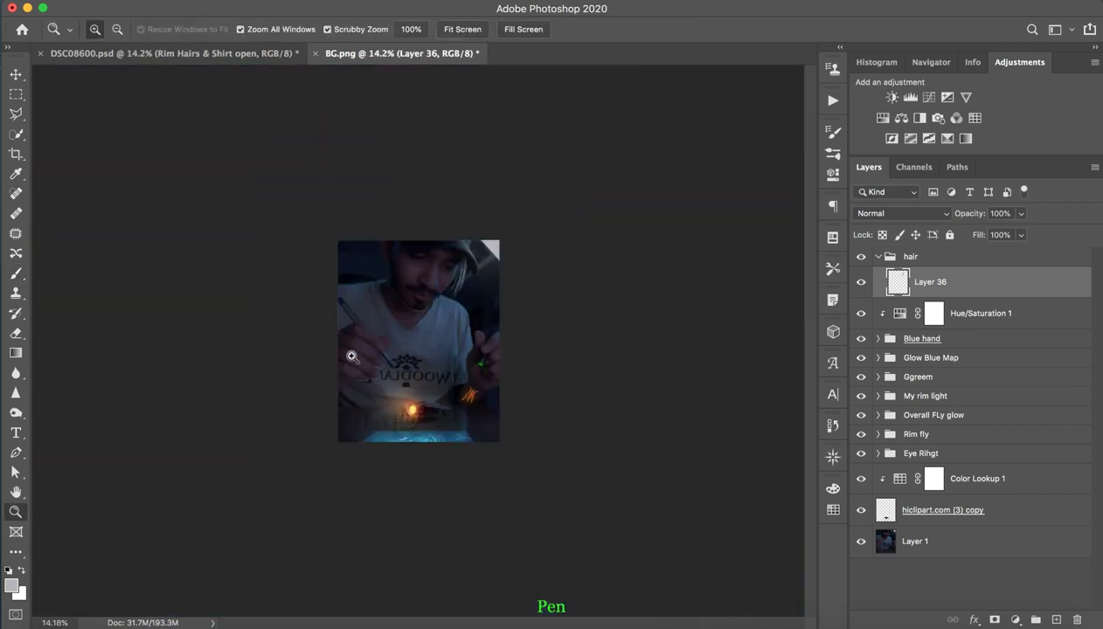
{"action": "key", "text": "b"}
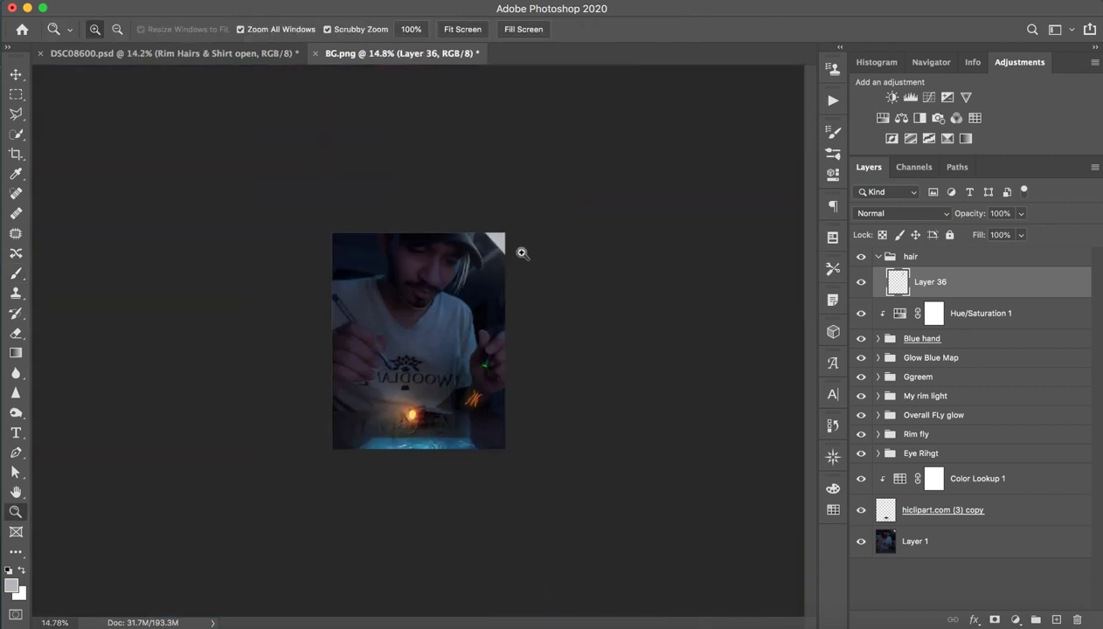
{"action": "left_click_drag", "start_coordinate": [524, 251], "coordinate": [507, 236]}
{"action": "left_click", "coordinate": [862, 282]}
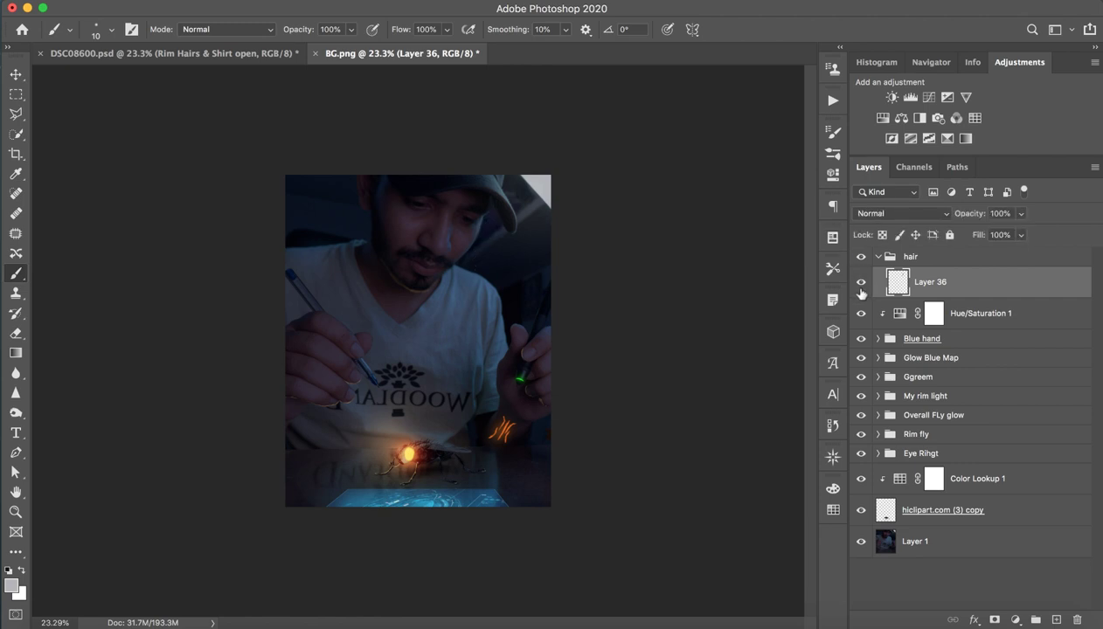
{"action": "left_click", "coordinate": [862, 283]}
{"action": "left_click", "coordinate": [862, 282]}
{"action": "left_click", "coordinate": [862, 282]}
{"action": "left_click", "coordinate": [869, 283]}
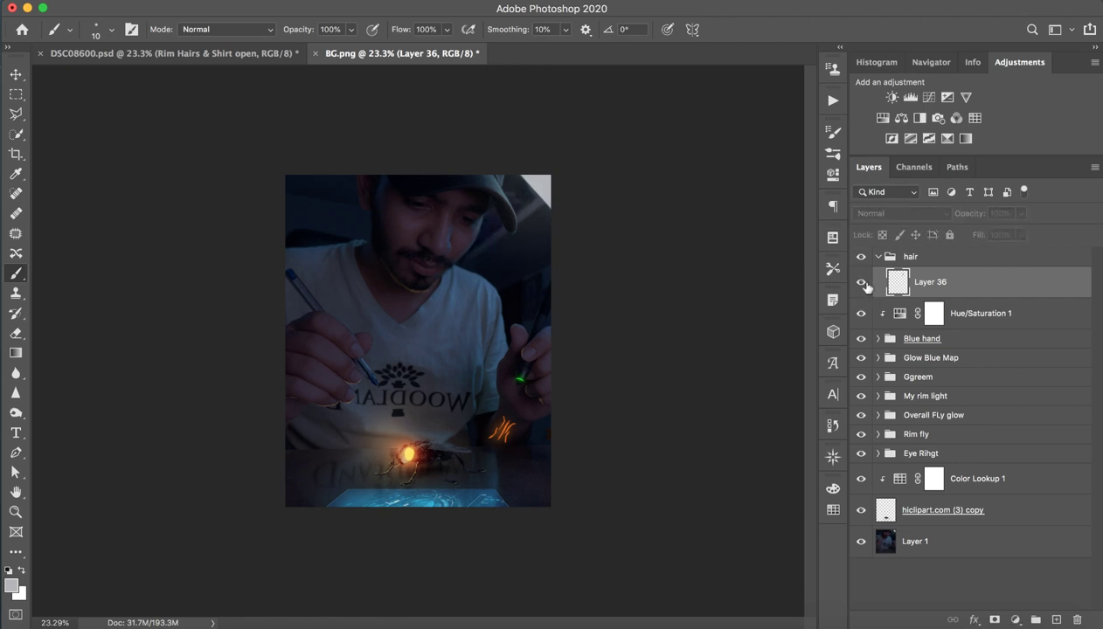
{"action": "left_click", "coordinate": [870, 283]}
{"action": "left_click", "coordinate": [864, 282]}
{"action": "left_click", "coordinate": [864, 282]}
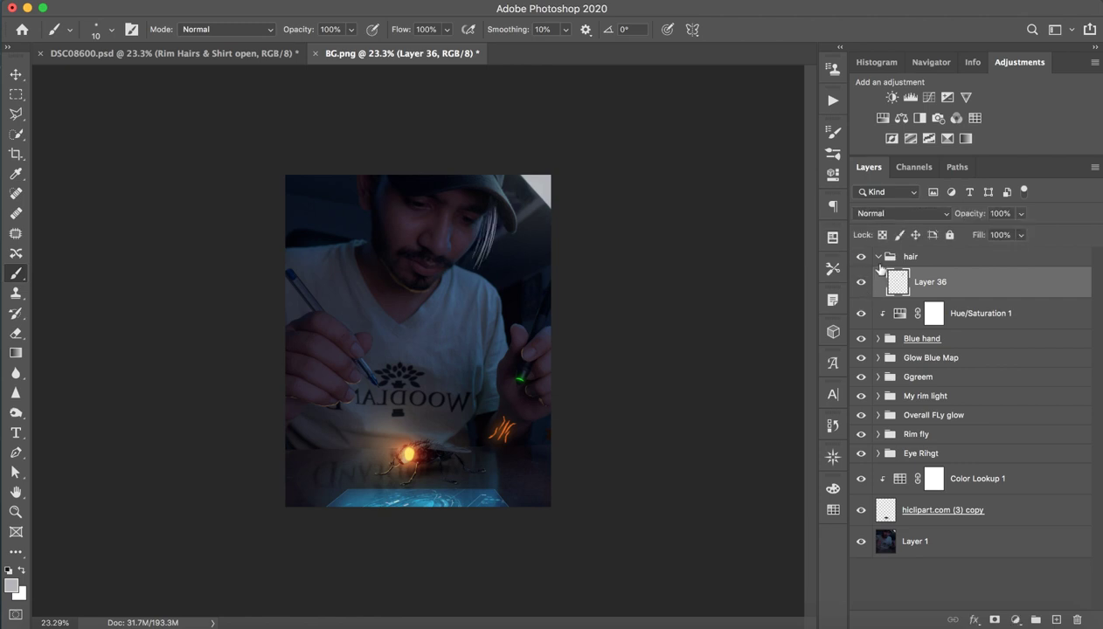
{"action": "left_click", "coordinate": [879, 257]}
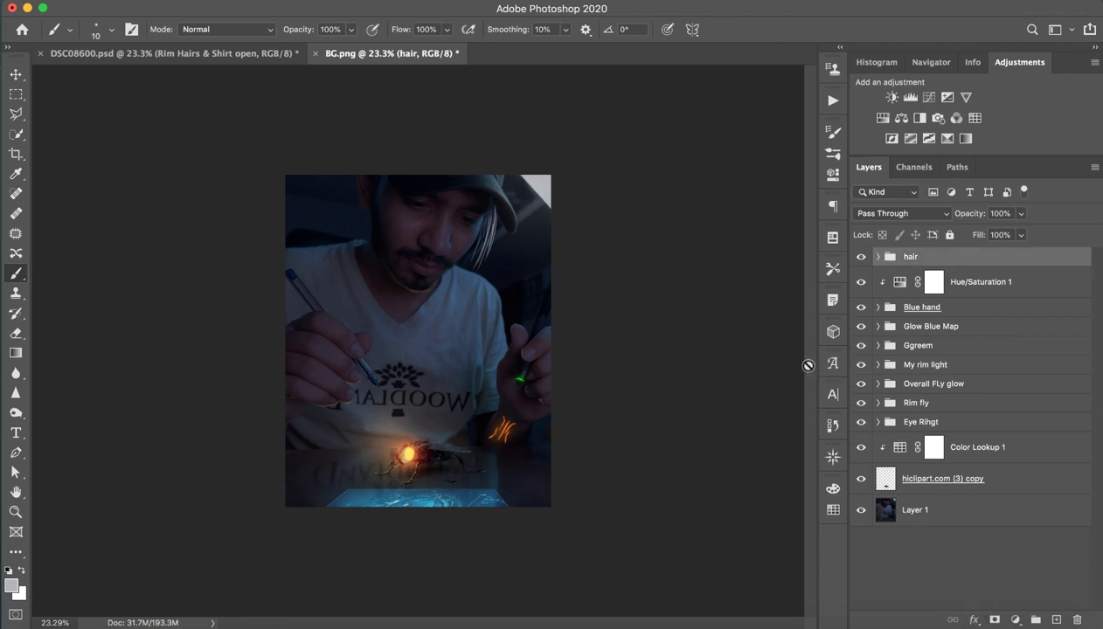
Step: Show the Open glow group in DSC08600.psd and copy it onto BG.png's tab
{"action": "left_click", "coordinate": [274, 67]}
{"action": "left_click", "coordinate": [665, 224]}
{"action": "left_click", "coordinate": [303, 52]}
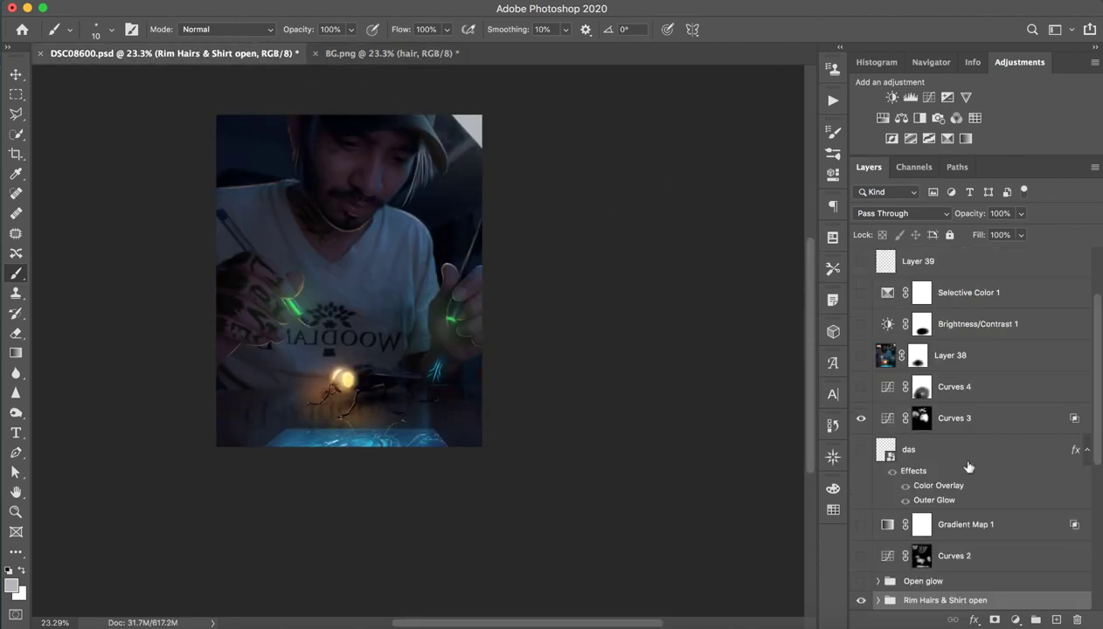
{"action": "scroll", "coordinate": [968, 468], "scroll_direction": "down", "scroll_amount": 1}
{"action": "left_click", "coordinate": [861, 555]}
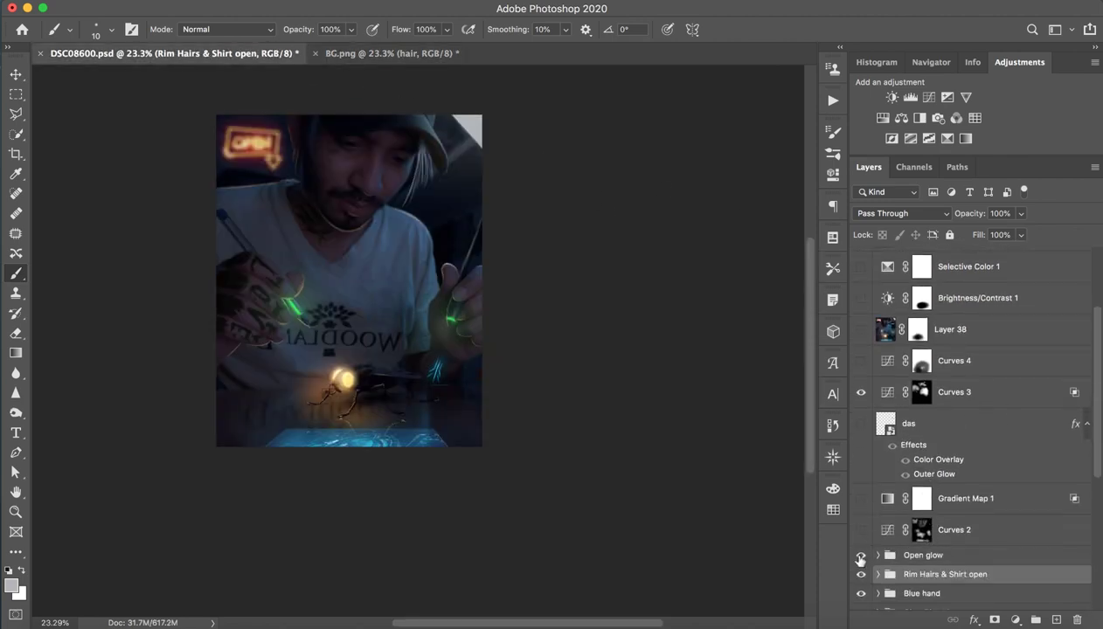
{"action": "left_click", "coordinate": [935, 558]}
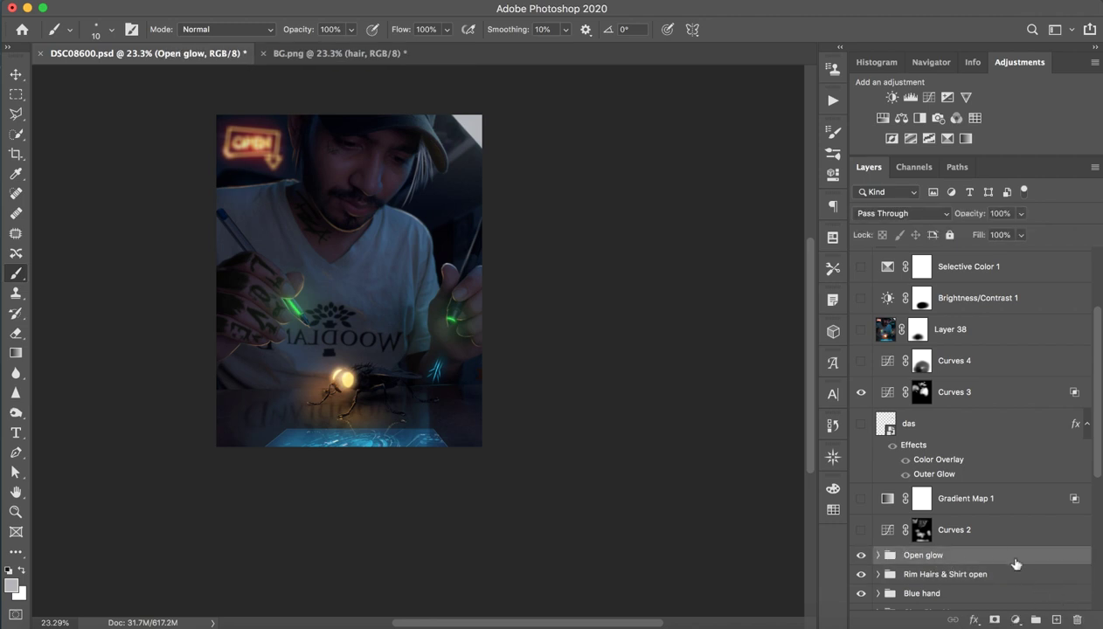
{"action": "left_click_drag", "start_coordinate": [1016, 564], "coordinate": [400, 116]}
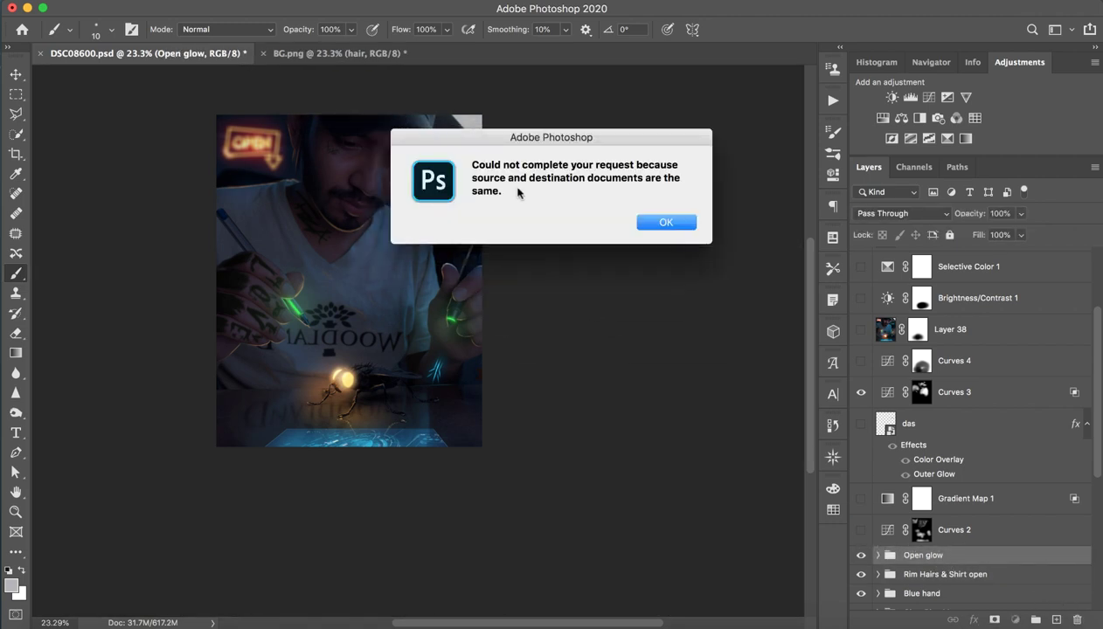
{"action": "left_click", "coordinate": [647, 219]}
{"action": "mouse_move", "coordinate": [934, 563]}
{"action": "left_mouse_down"}
{"action": "mouse_move", "coordinate": [361, 61]}
{"action": "mouse_move", "coordinate": [341, 175]}
{"action": "left_mouse_up"}
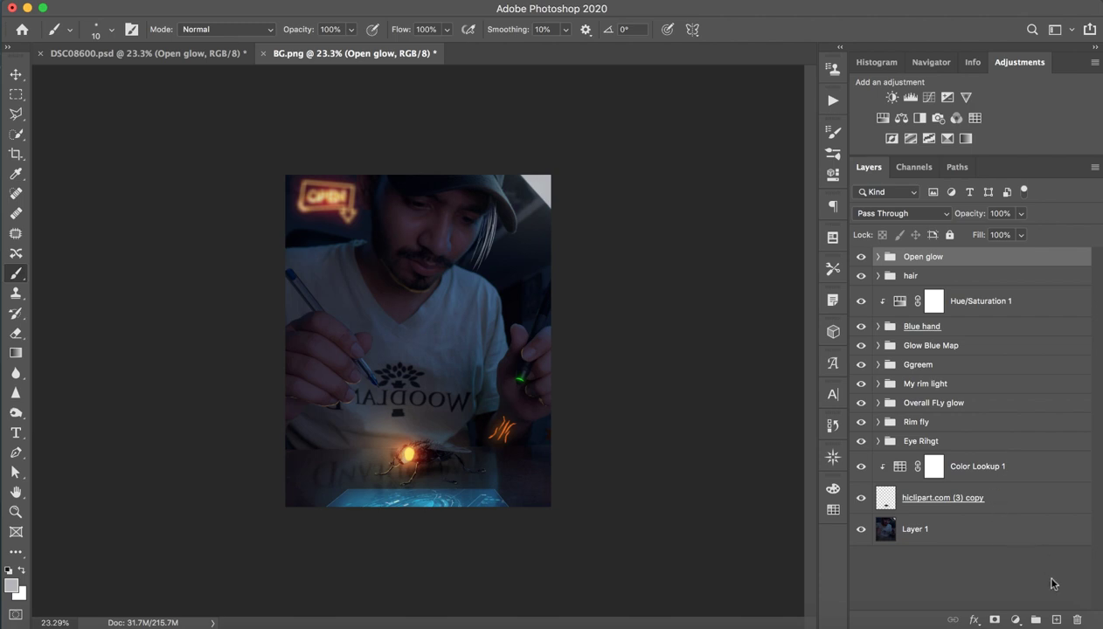
Step: Add a new layer and sample the tan glow colour from the OPEN sign
{"action": "left_click", "coordinate": [1056, 619]}
{"action": "left_click_drag", "start_coordinate": [354, 217], "coordinate": [461, 259]}
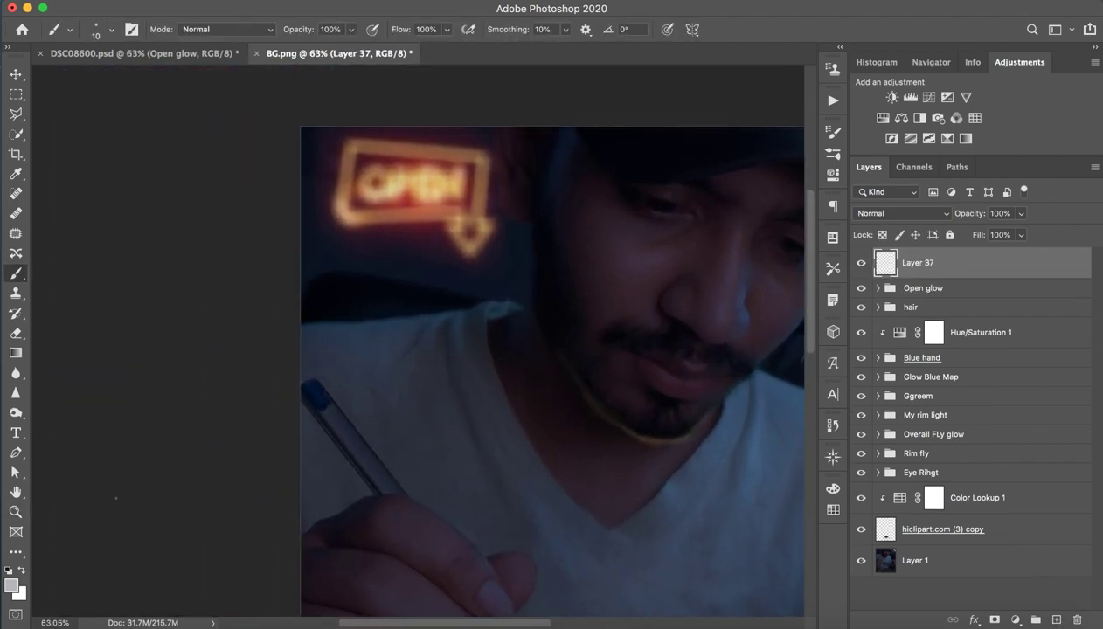
{"action": "left_click", "coordinate": [402, 182], "text": "alt"}
{"action": "left_click_drag", "start_coordinate": [402, 182], "coordinate": [406, 178]}
Step: On another new layer, paint a size-30 tan rim light along the back of the head
{"action": "left_click", "coordinate": [1055, 621]}
{"action": "right_click", "coordinate": [295, 313]}
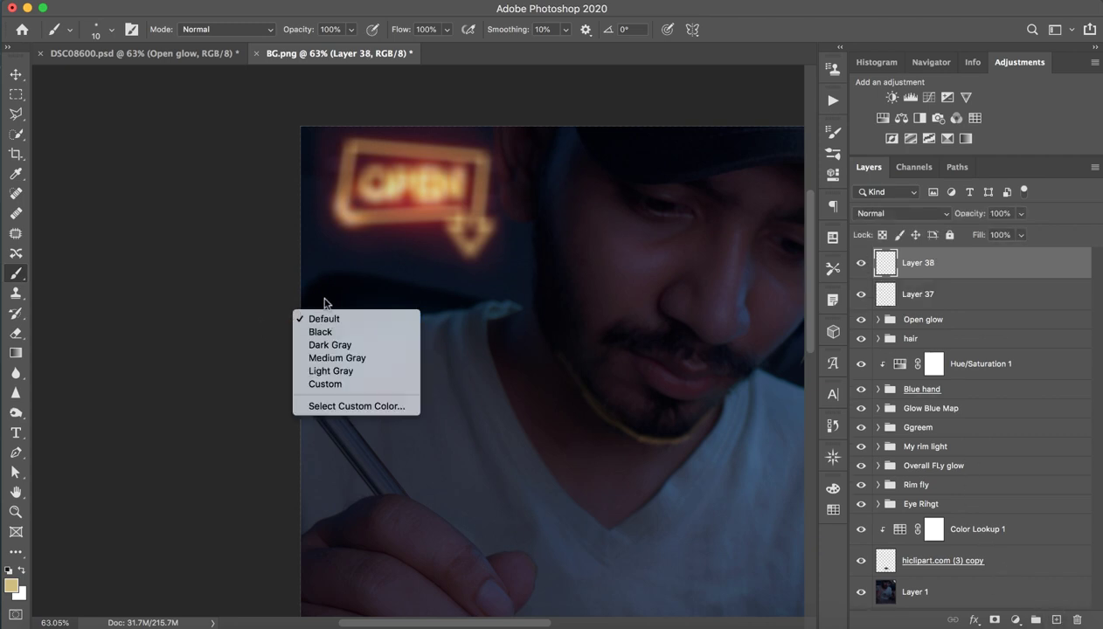
{"action": "key", "text": "Escape"}
{"action": "mouse_move", "coordinate": [315, 306]}
{"action": "left_mouse_down"}
{"action": "mouse_move", "coordinate": [313, 326]}
{"action": "mouse_move", "coordinate": [450, 311]}
{"action": "left_mouse_up"}
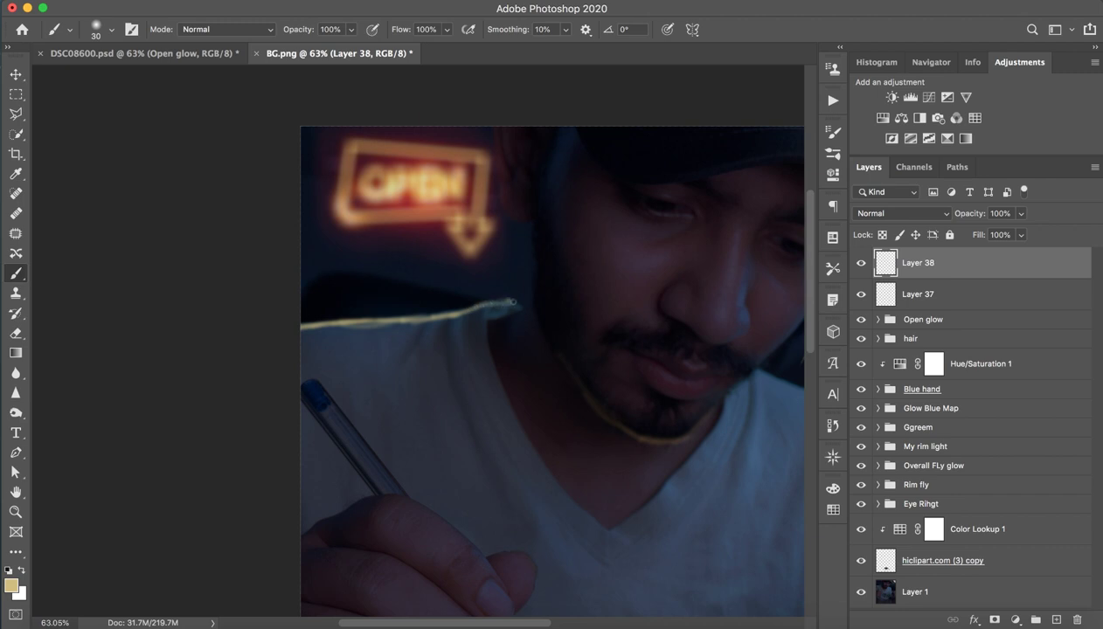
{"action": "left_click_drag", "start_coordinate": [527, 220], "coordinate": [522, 293]}
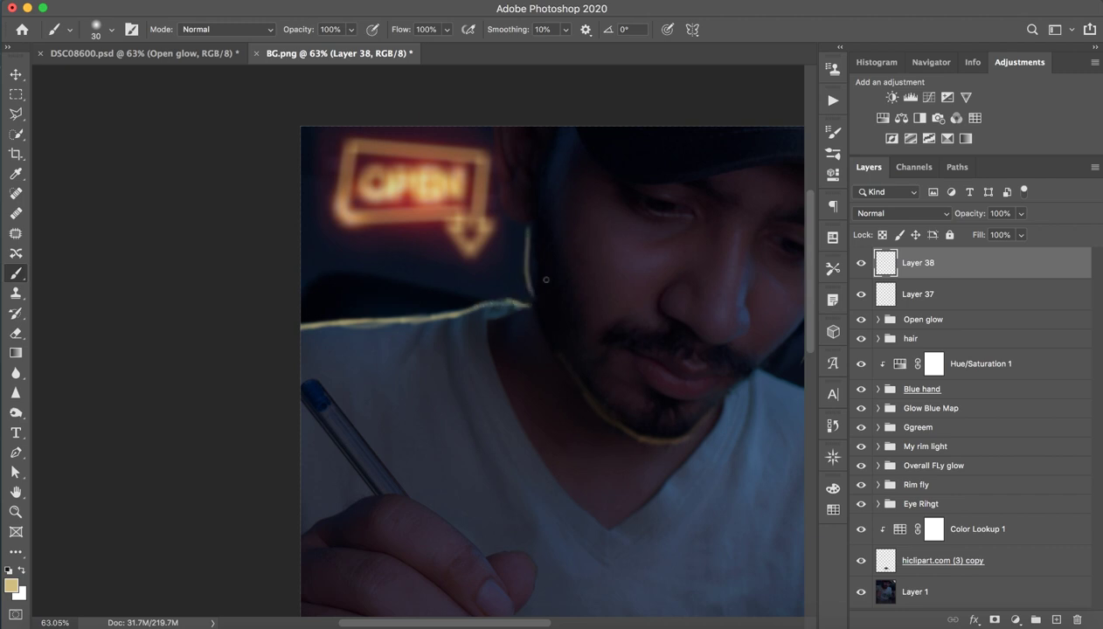
{"action": "key", "text": "ctrl+z"}
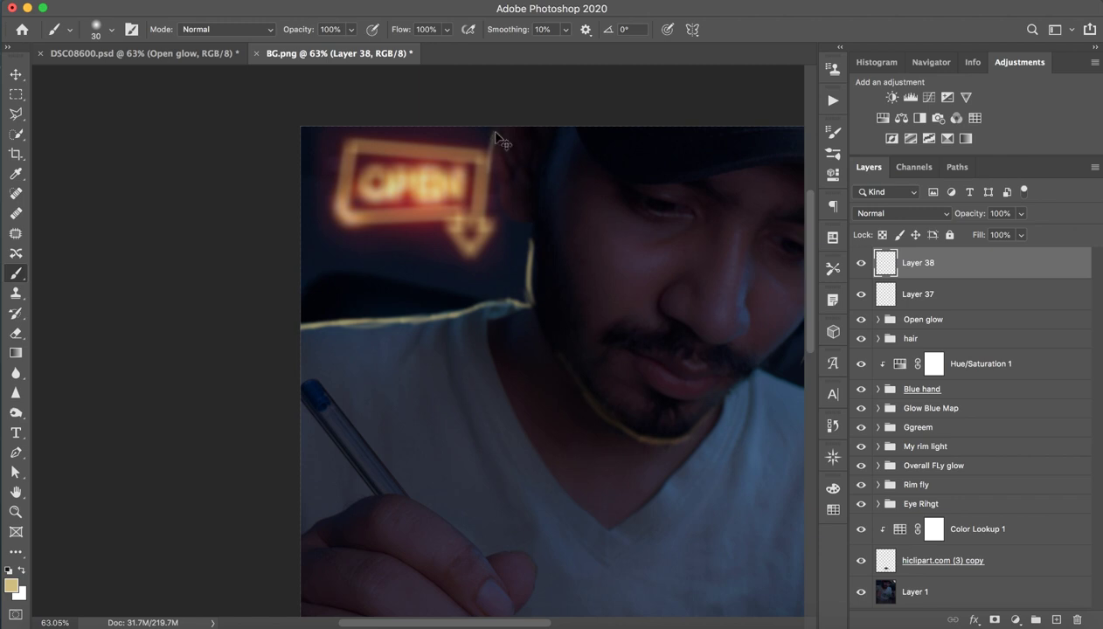
{"action": "left_click_drag", "start_coordinate": [491, 130], "coordinate": [490, 174]}
{"action": "key", "text": "z"}
{"action": "left_click_drag", "start_coordinate": [557, 223], "coordinate": [537, 224]}
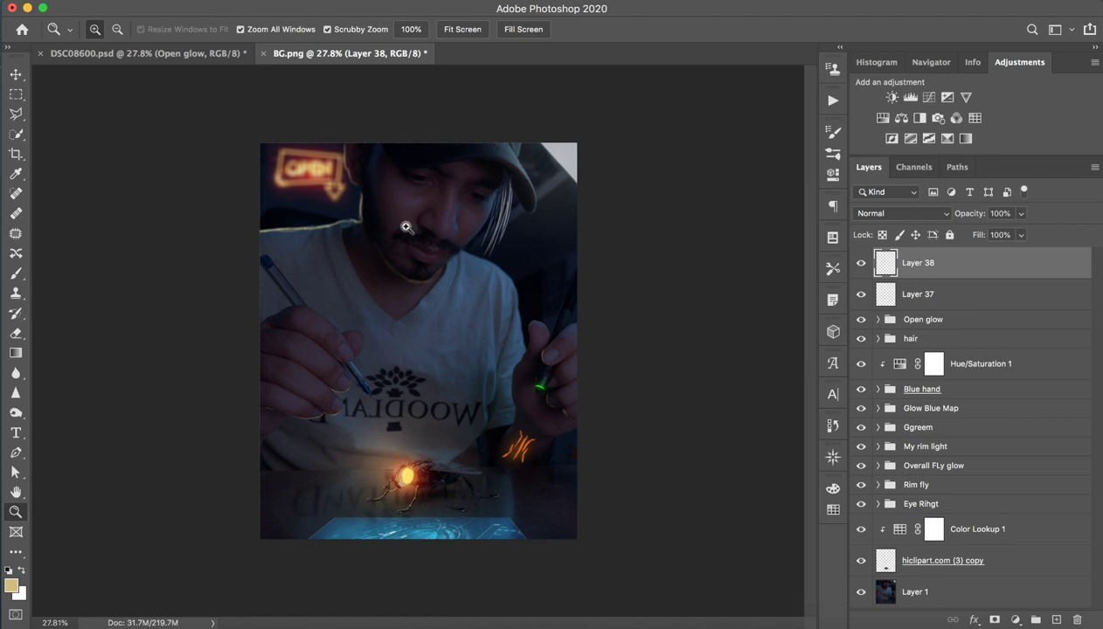
{"action": "key", "text": "b"}
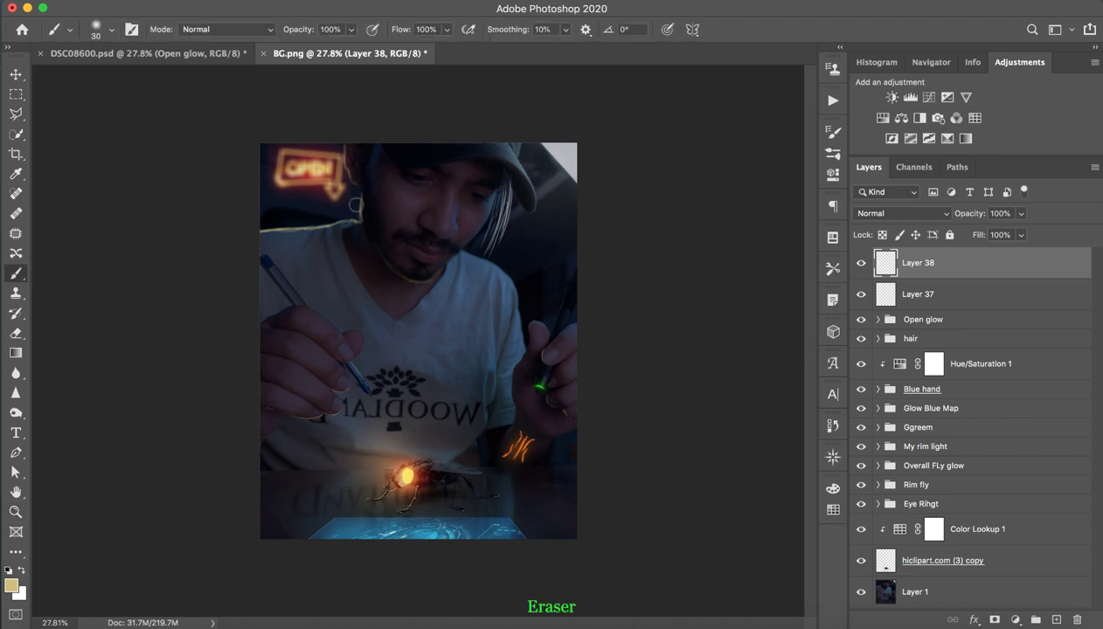
Step: Split Layer 38's Underlying Layer black Blend If slider to 0/72 and apply it
{"action": "double_click", "coordinate": [883, 318]}
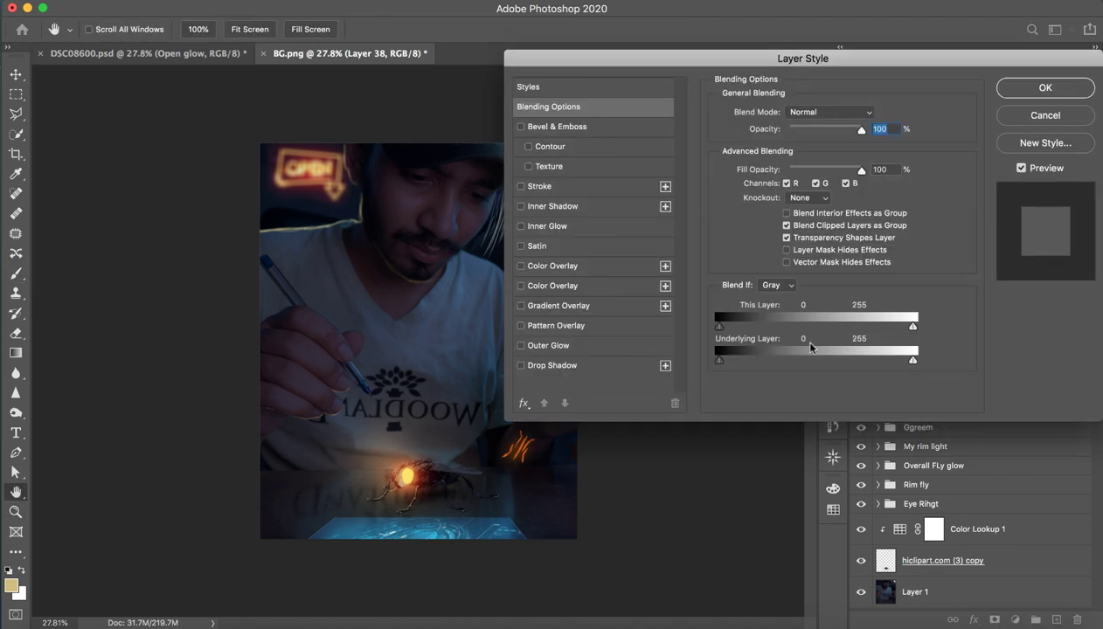
{"action": "mouse_move", "coordinate": [717, 361]}
{"action": "left_mouse_down"}
{"action": "mouse_move", "coordinate": [794, 366]}
{"action": "mouse_move", "coordinate": [745, 360]}
{"action": "left_mouse_up"}
{"action": "left_click", "coordinate": [1026, 84]}
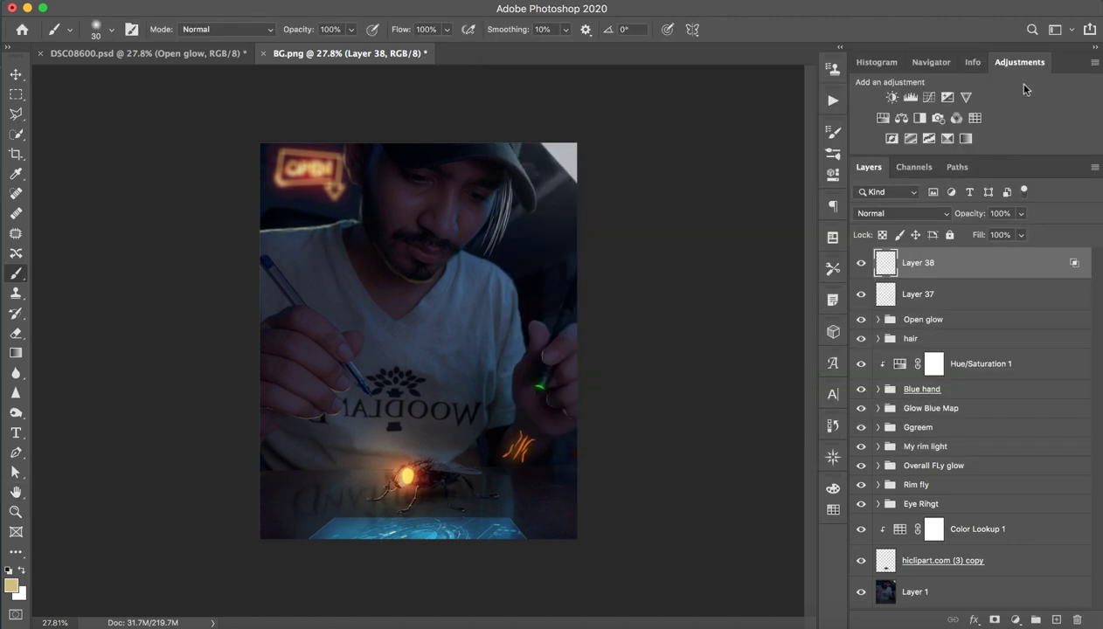
{"action": "key", "text": "z"}
{"action": "key", "text": "b"}
{"action": "left_click_drag", "start_coordinate": [424, 342], "coordinate": [437, 342]}
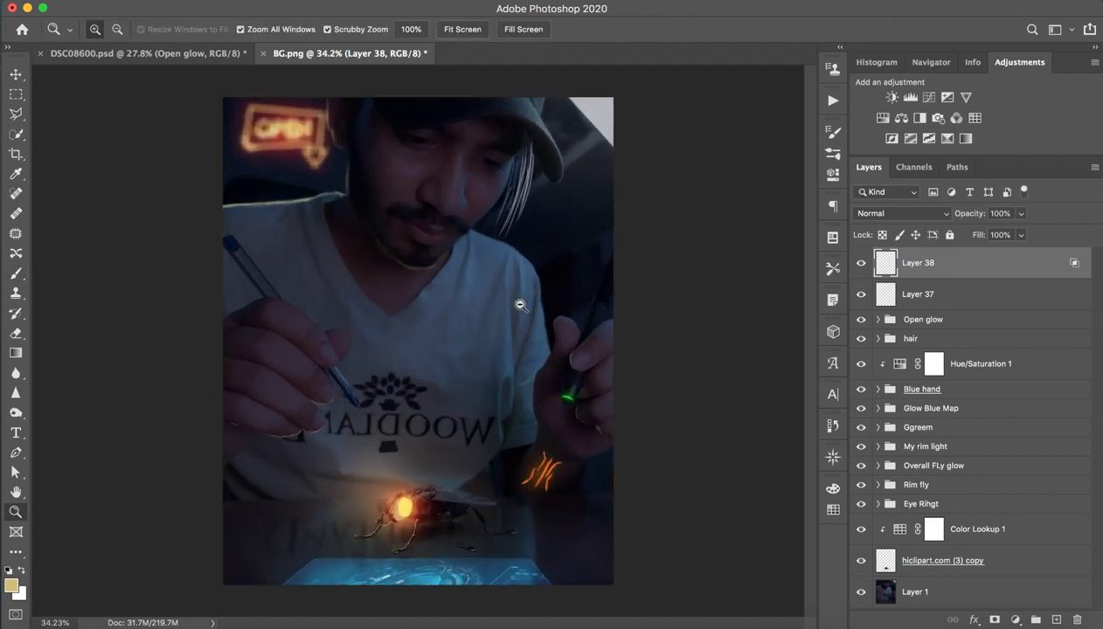
Step: Compare the glow in DSC08600.psd by toggling Curves 2, then return to BG.png
{"action": "left_click", "coordinate": [243, 53]}
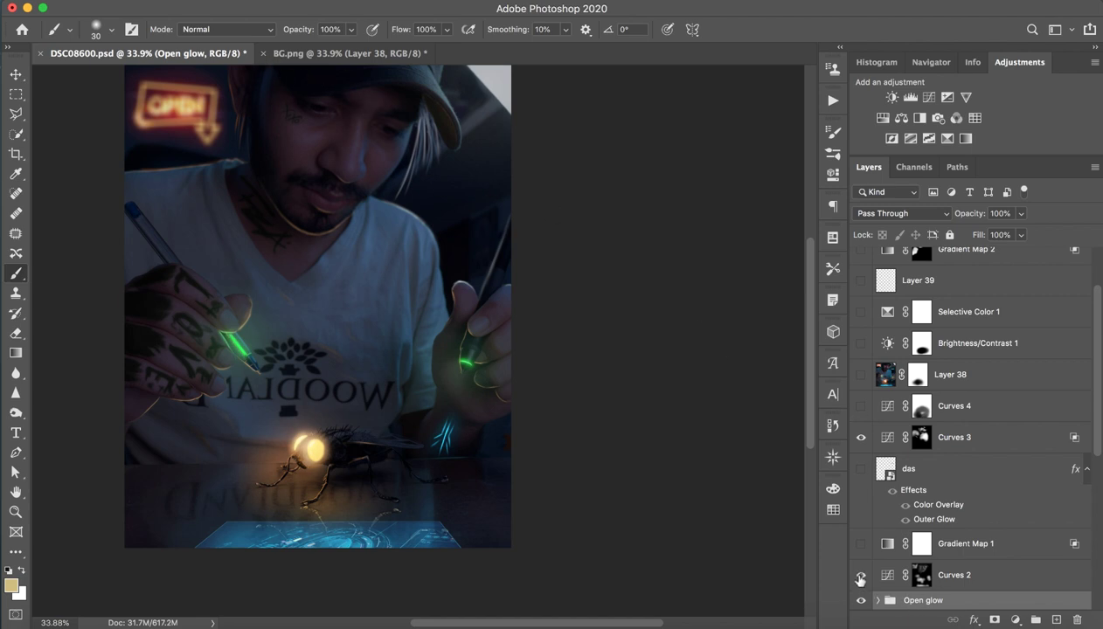
{"action": "left_click", "coordinate": [861, 576]}
{"action": "left_click", "coordinate": [861, 576]}
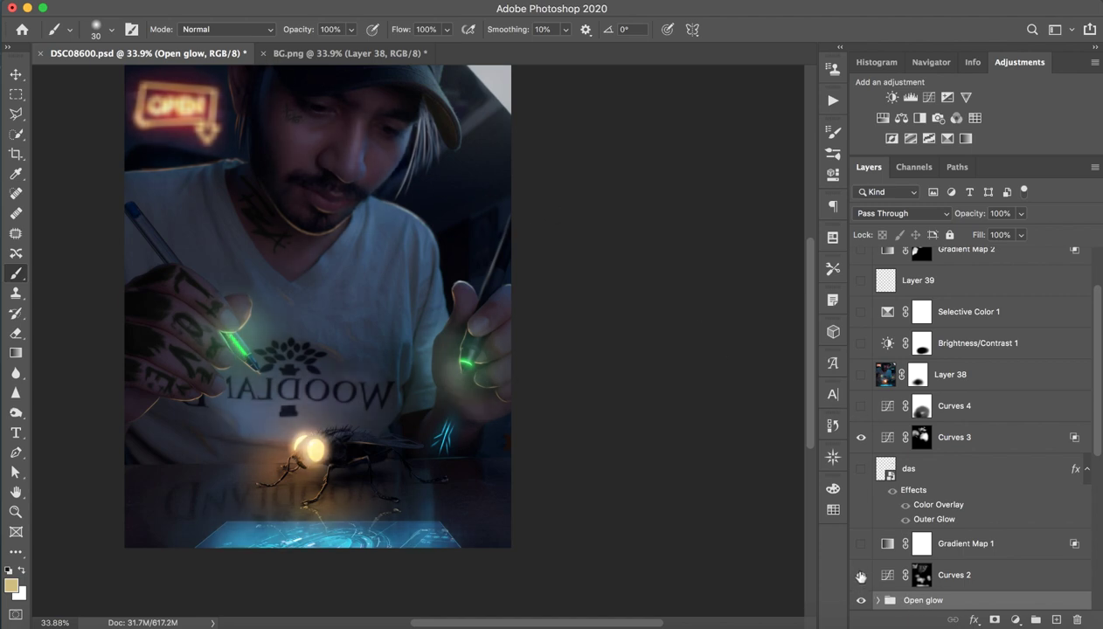
{"action": "left_click", "coordinate": [350, 54]}
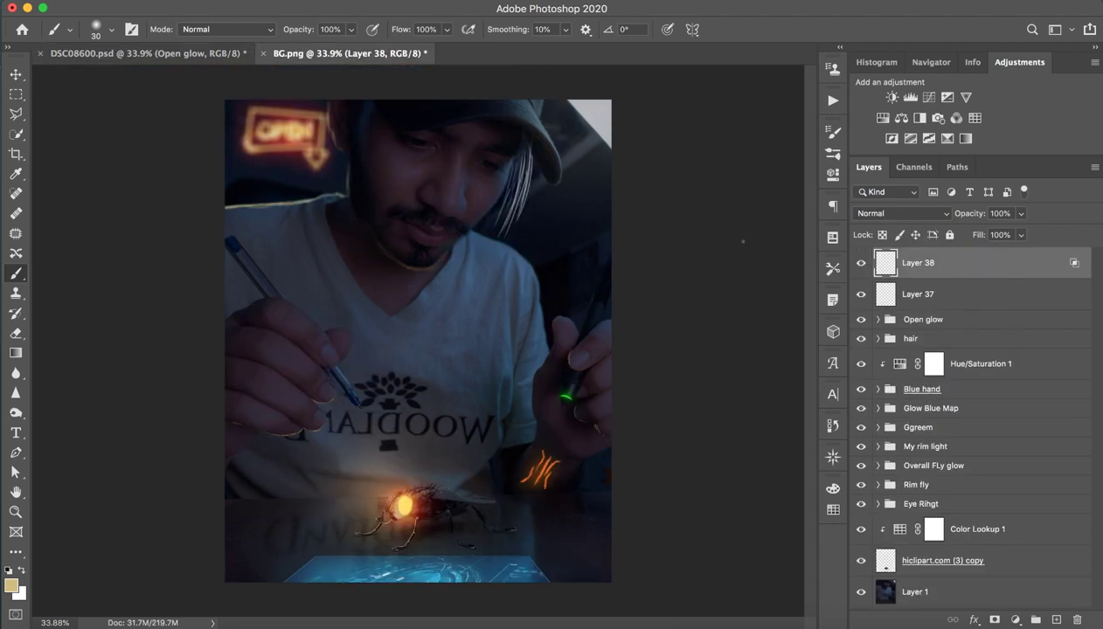
Step: Add a Curves 1 layer with a raised brightening curve and invert its mask
{"action": "left_click", "coordinate": [930, 97]}
{"action": "left_click_drag", "start_coordinate": [699, 297], "coordinate": [704, 268]}
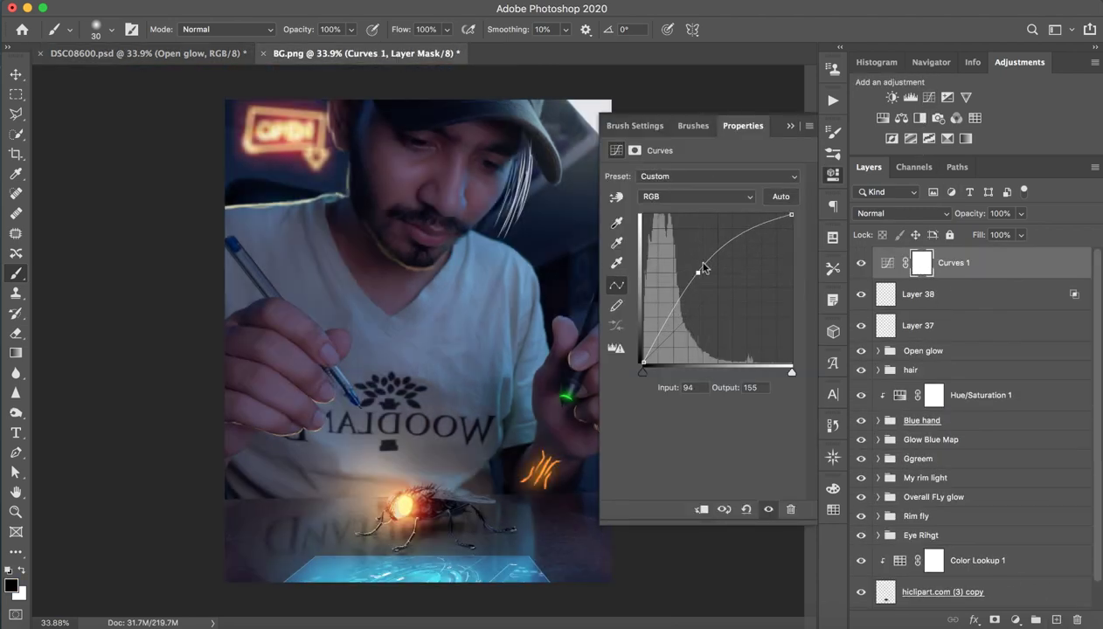
{"action": "left_click", "coordinate": [797, 125]}
{"action": "key", "text": "i"}
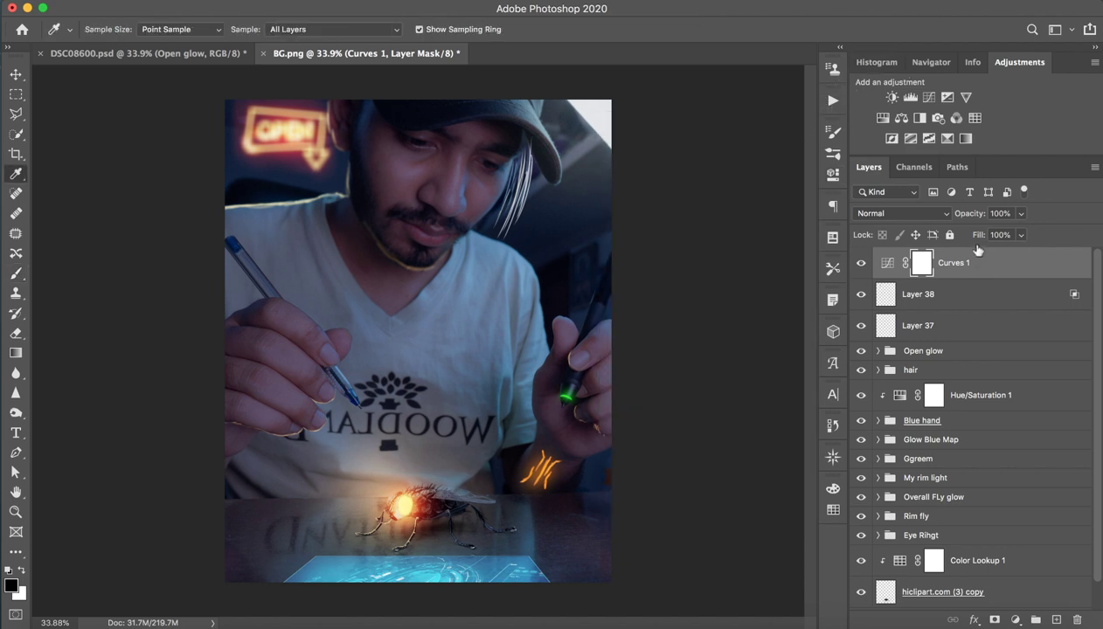
{"action": "key", "text": "ctrl+i"}
Step: Paint white with a large soft brush over the fly, hand, pen and face on the mask
{"action": "key", "text": "b"}
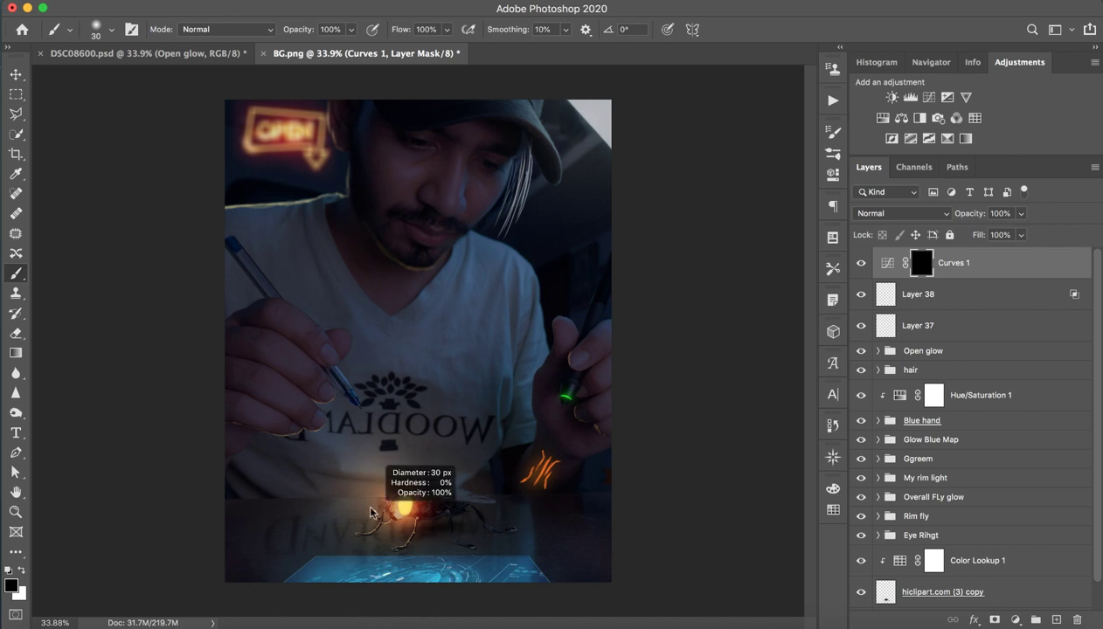
{"action": "mouse_move", "coordinate": [388, 515]}
{"action": "left_mouse_down"}
{"action": "mouse_move", "coordinate": [419, 515]}
{"action": "mouse_move", "coordinate": [406, 511]}
{"action": "left_mouse_up"}
{"action": "key", "text": "x"}
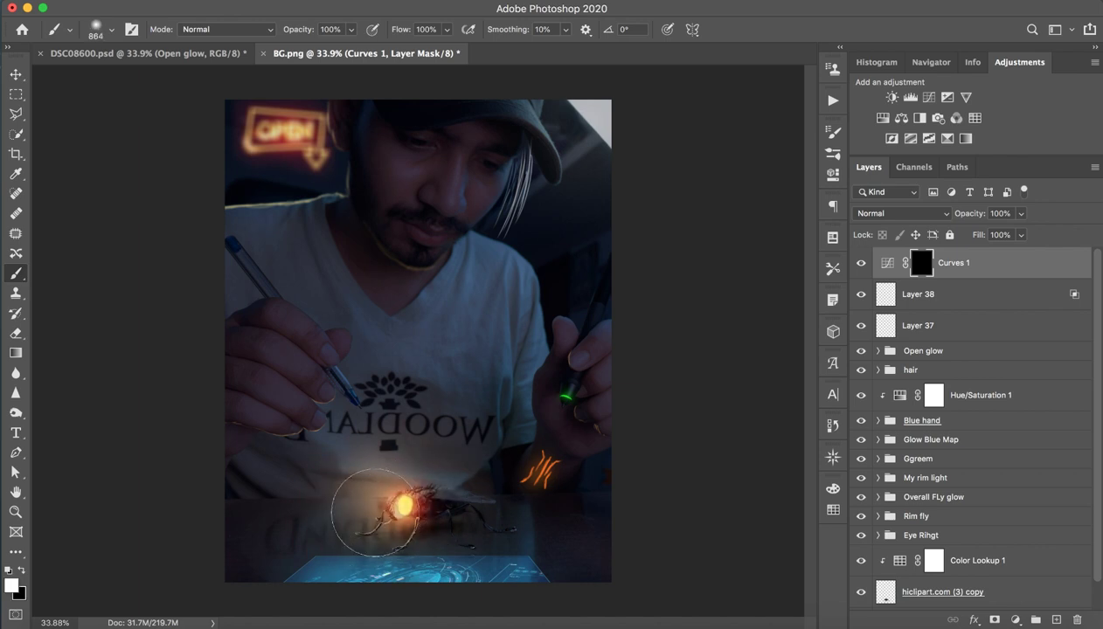
{"action": "left_click_drag", "start_coordinate": [523, 474], "coordinate": [591, 381]}
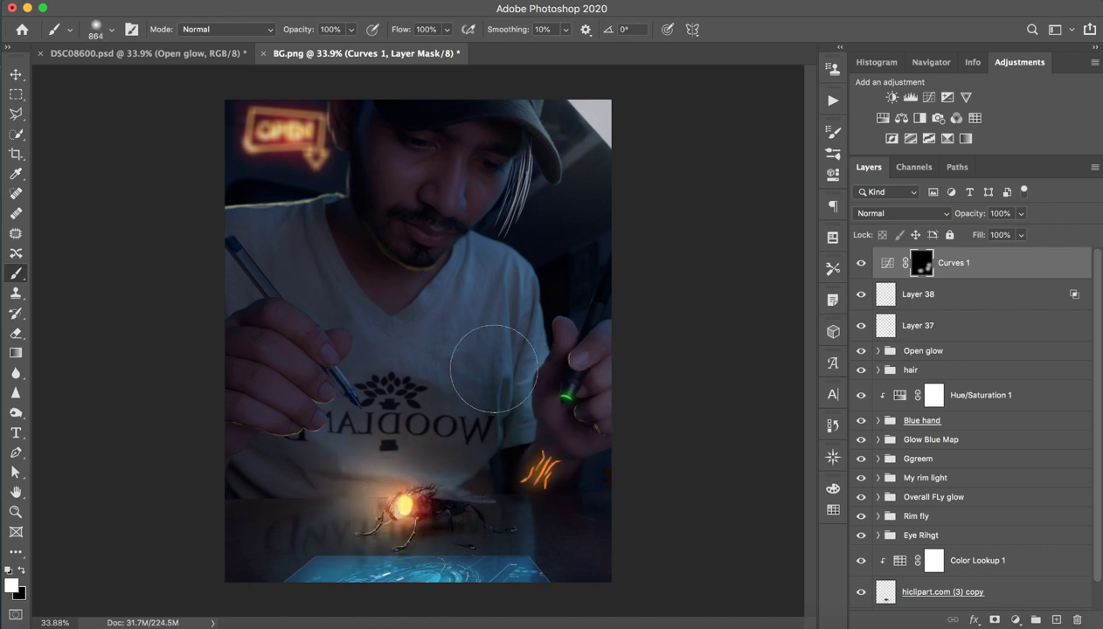
{"action": "left_click_drag", "start_coordinate": [435, 175], "coordinate": [314, 187]}
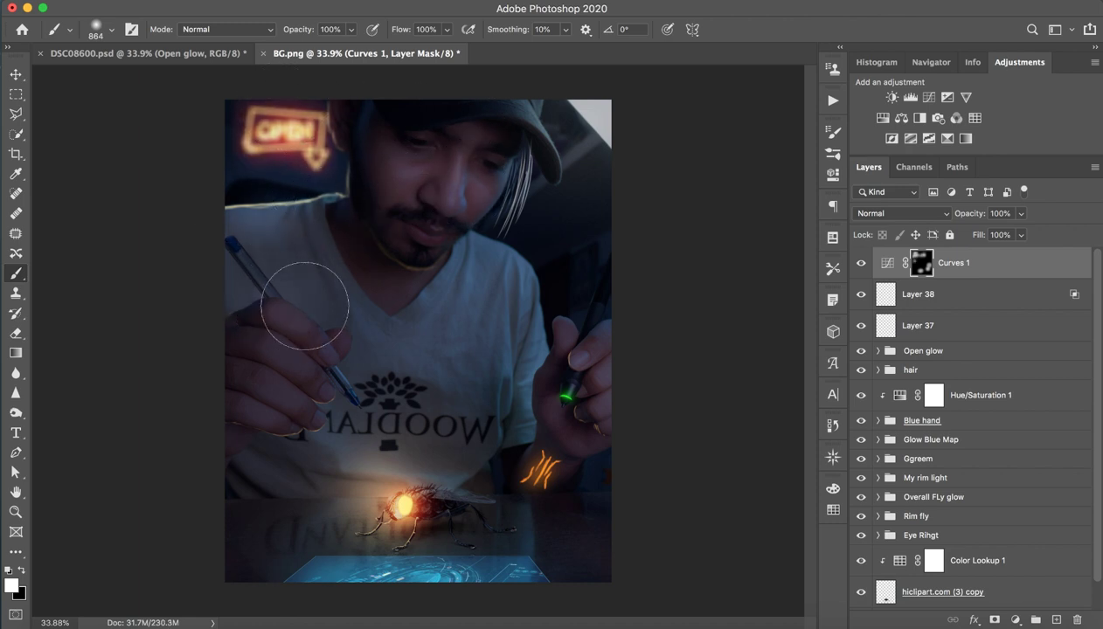
{"action": "key", "text": "z"}
{"action": "mouse_move", "coordinate": [469, 374]}
{"action": "left_mouse_down"}
{"action": "mouse_move", "coordinate": [423, 380]}
{"action": "mouse_move", "coordinate": [438, 401]}
{"action": "left_mouse_up"}
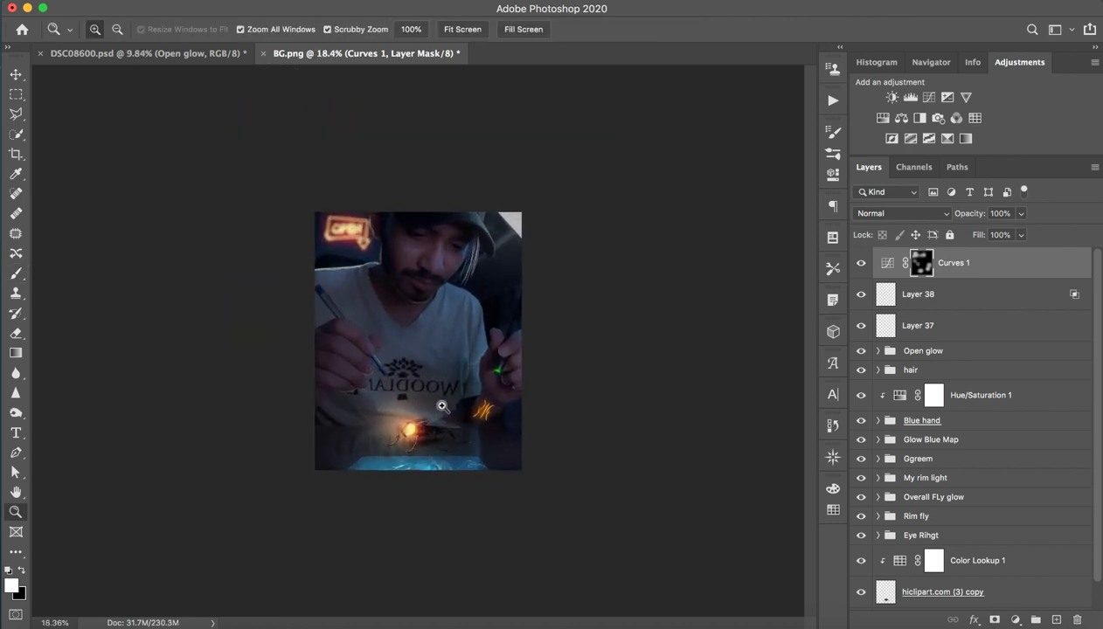
{"action": "key", "text": "b"}
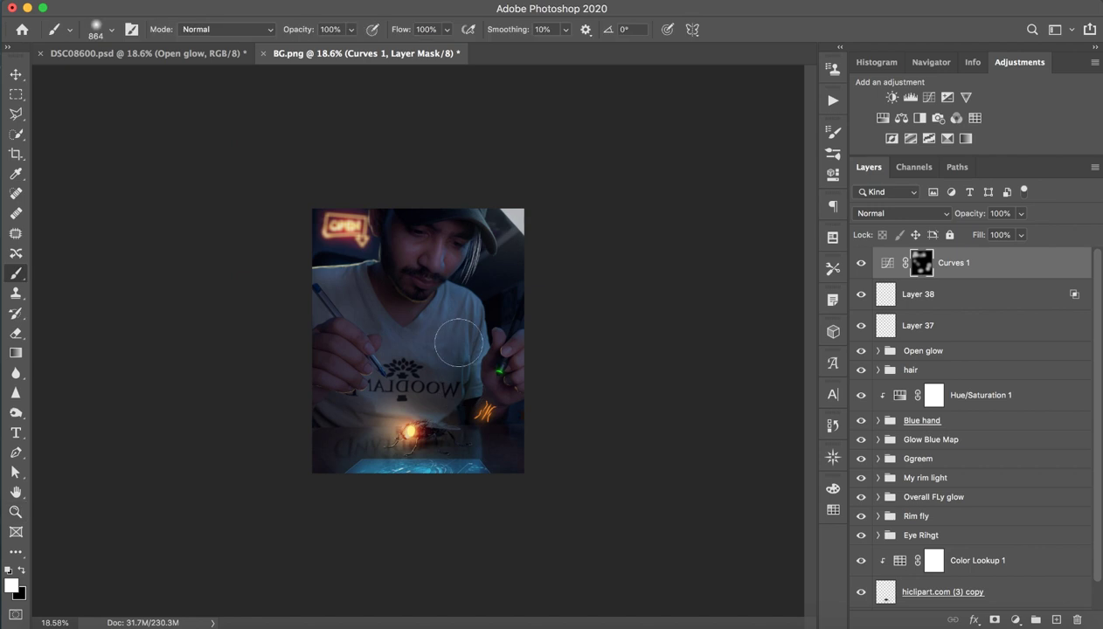
Step: Zoom in to check the brightening, then bring up the DSC08600.psd composite
{"action": "key", "text": "z"}
{"action": "left_click_drag", "start_coordinate": [465, 324], "coordinate": [479, 323]}
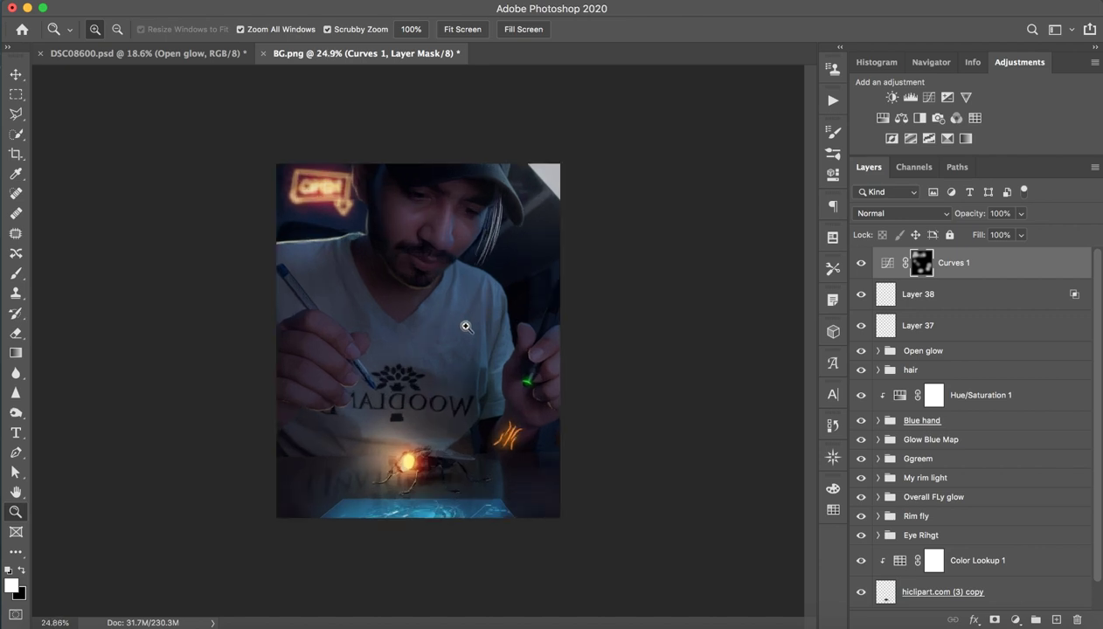
{"action": "key", "text": "b"}
{"action": "left_click", "coordinate": [148, 53]}
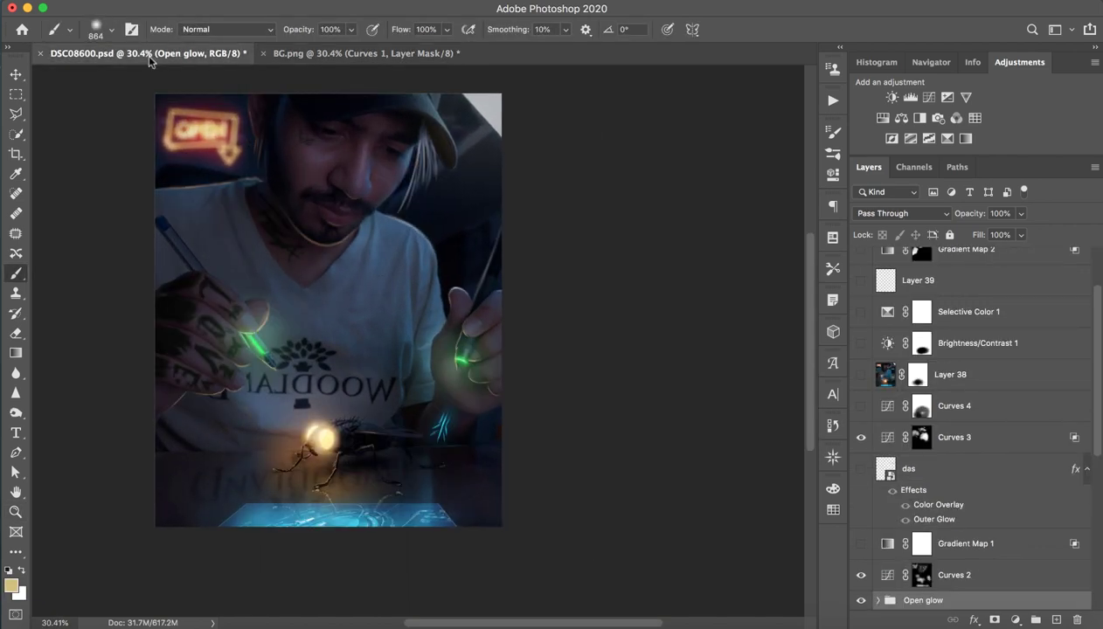
{"action": "scroll", "coordinate": [402, 178], "scroll_direction": "down", "scroll_amount": 2}
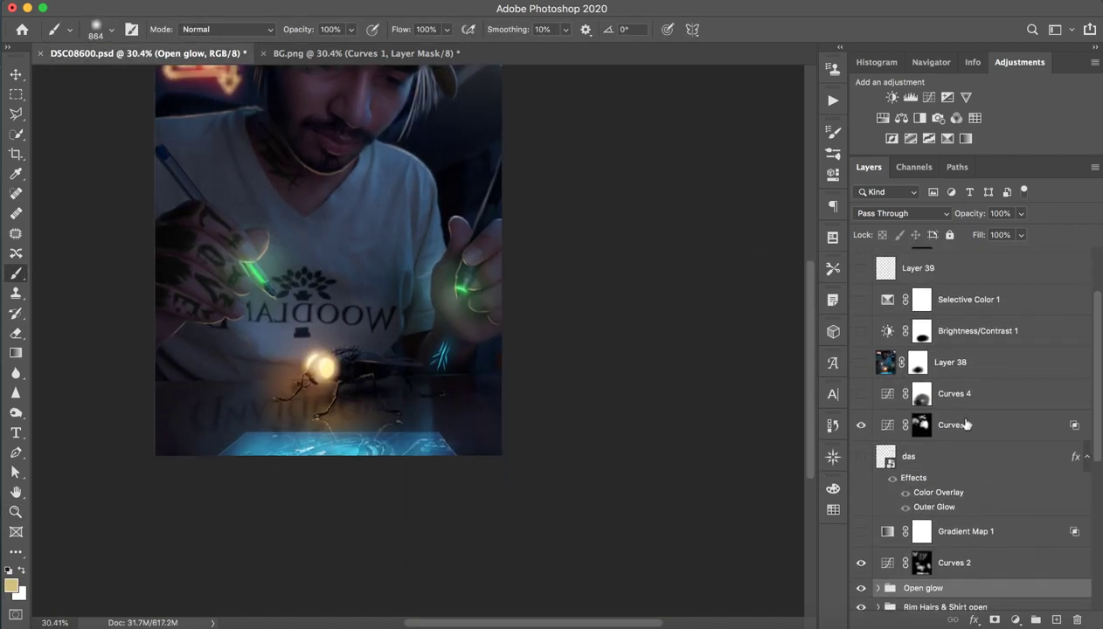
Step: Show the Tattoos group in DSC08600.psd for reference and return to BG.png
{"action": "scroll", "coordinate": [966, 446], "scroll_direction": "down", "scroll_amount": 4}
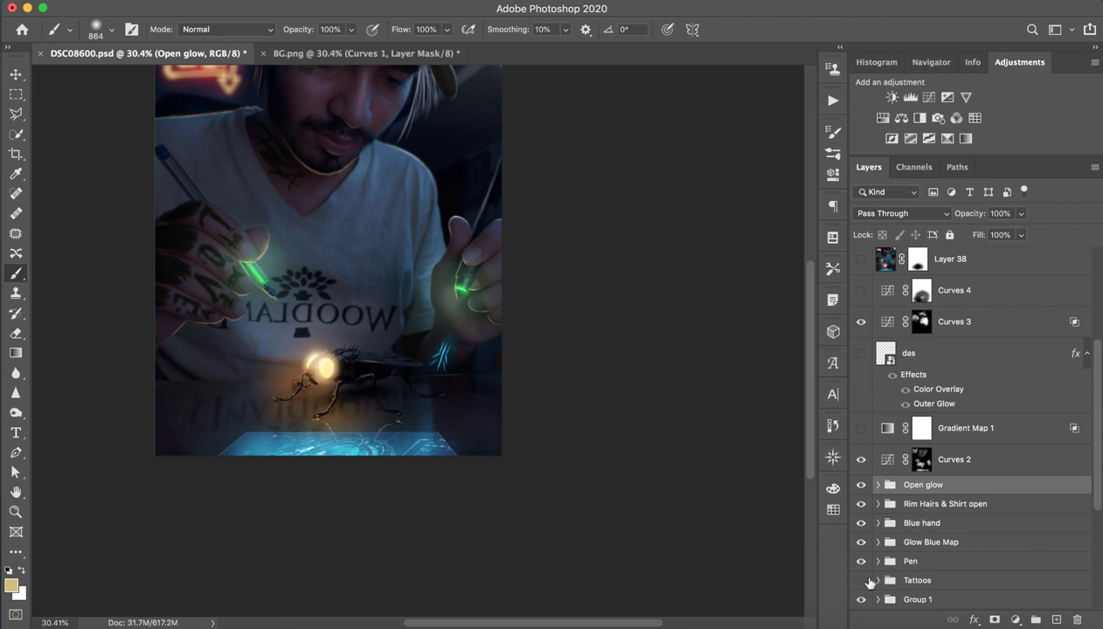
{"action": "left_click", "coordinate": [862, 582]}
{"action": "left_click", "coordinate": [358, 53]}
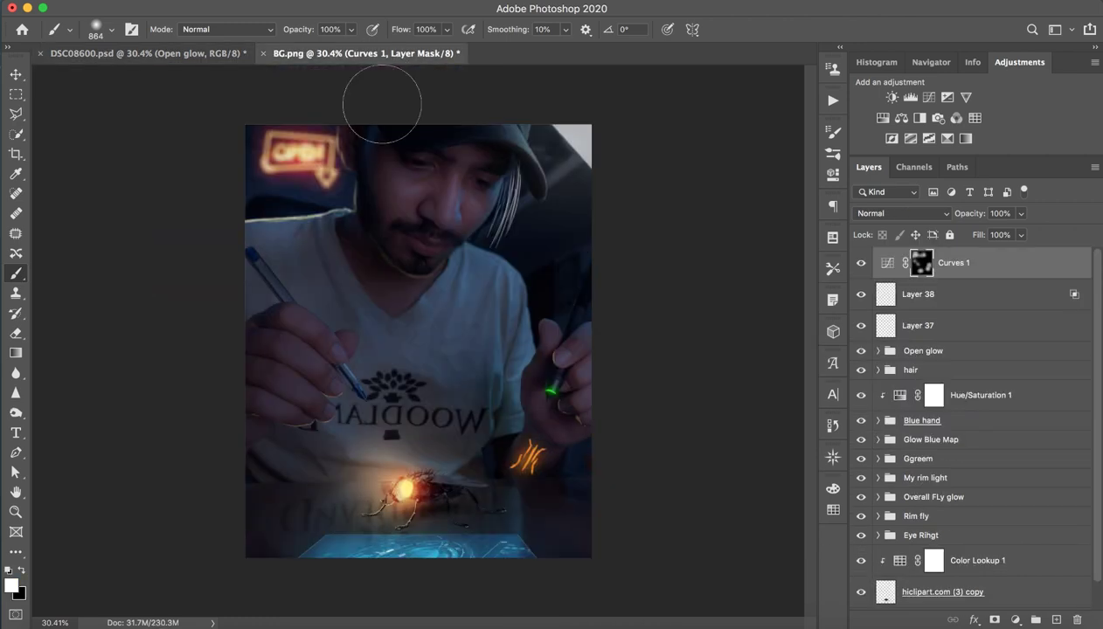
Step: Add Layer 39 above Curves 1 with black as the colour and a small brush
{"action": "mouse_move", "coordinate": [308, 450]}
{"action": "left_mouse_down"}
{"action": "mouse_move", "coordinate": [291, 375]}
{"action": "mouse_move", "coordinate": [542, 368]}
{"action": "left_mouse_up"}
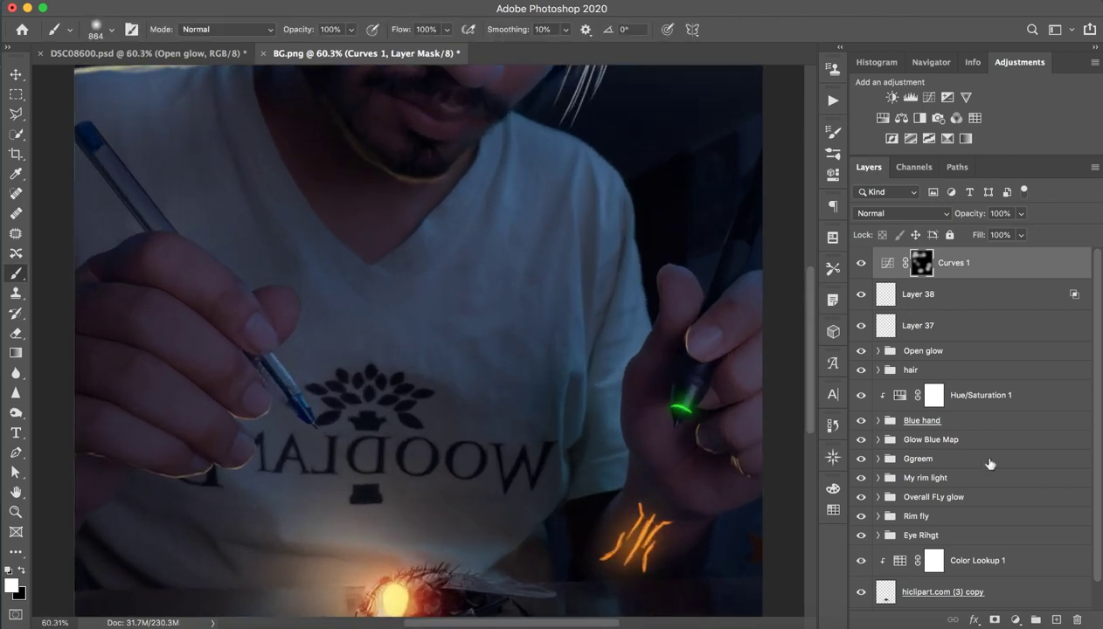
{"action": "left_click", "coordinate": [1057, 621]}
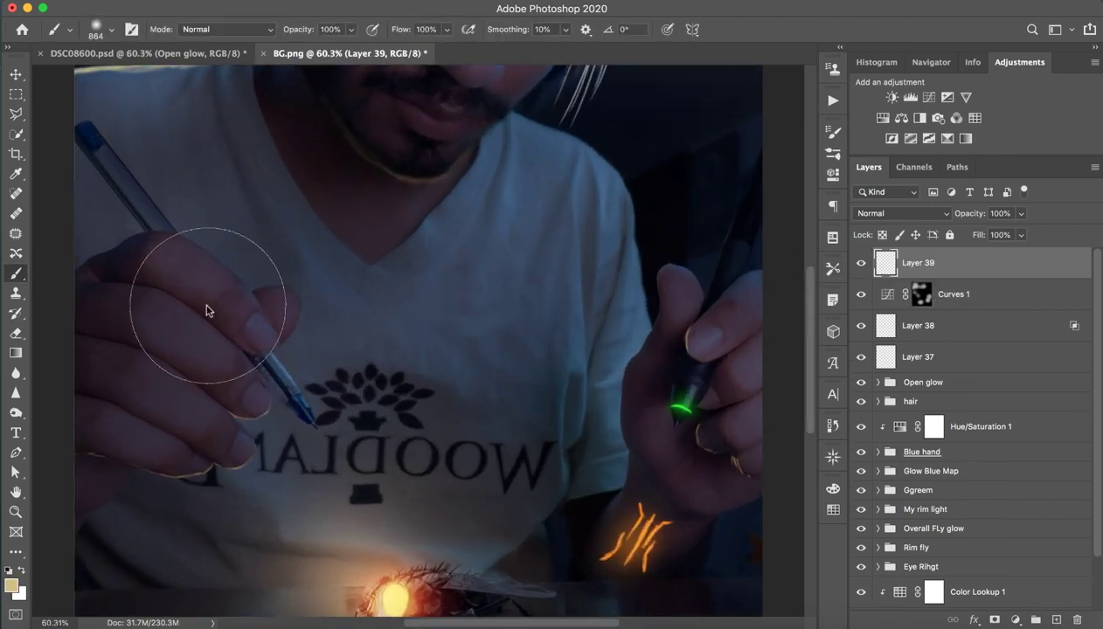
{"action": "left_click_drag", "start_coordinate": [211, 302], "coordinate": [225, 294]}
{"action": "key", "text": "d"}
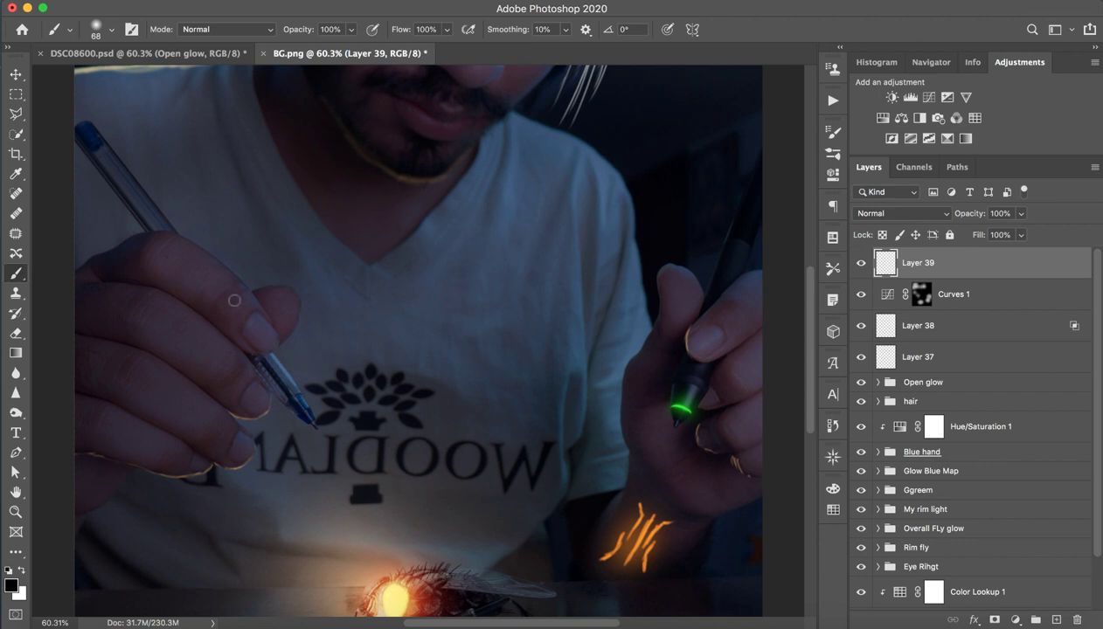
{"action": "left_click_drag", "start_coordinate": [176, 262], "coordinate": [175, 263]}
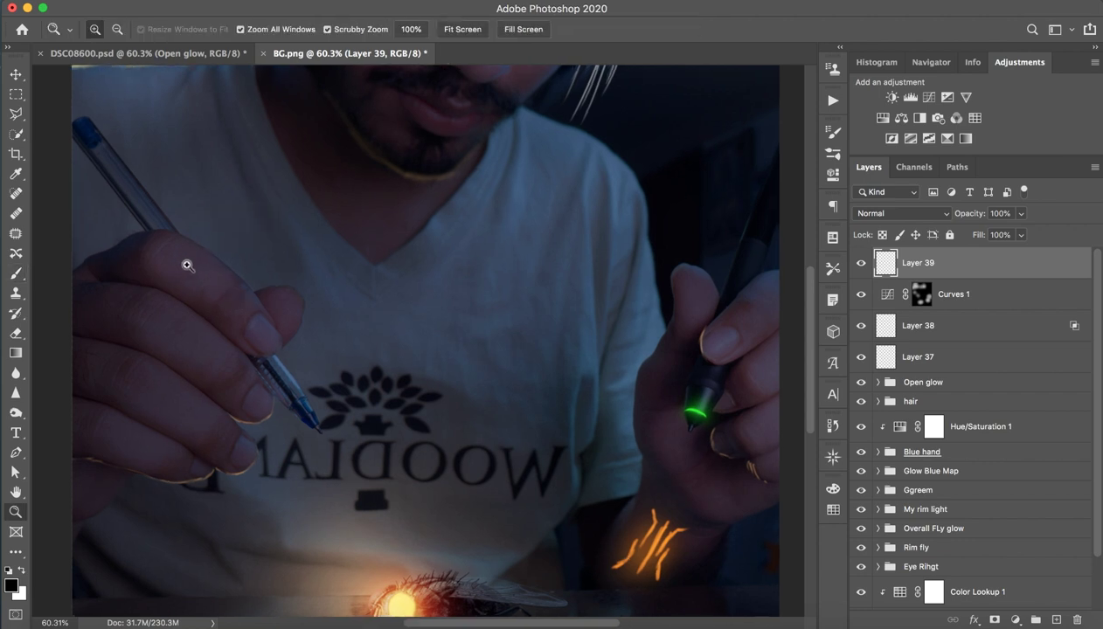
Step: Paint an X and scribbled tattoo letters on the first finger of the pen hand
{"action": "scroll", "coordinate": [236, 302], "scroll_direction": "up", "scroll_amount": 3}
{"action": "left_click_drag", "start_coordinate": [236, 303], "coordinate": [439, 238]}
{"action": "left_click_drag", "start_coordinate": [374, 189], "coordinate": [443, 179]}
{"action": "left_click_drag", "start_coordinate": [407, 145], "coordinate": [428, 214]}
{"action": "mouse_move", "coordinate": [470, 187]}
{"action": "left_mouse_down"}
{"action": "mouse_move", "coordinate": [458, 232]}
{"action": "mouse_move", "coordinate": [505, 251]}
{"action": "left_mouse_up"}
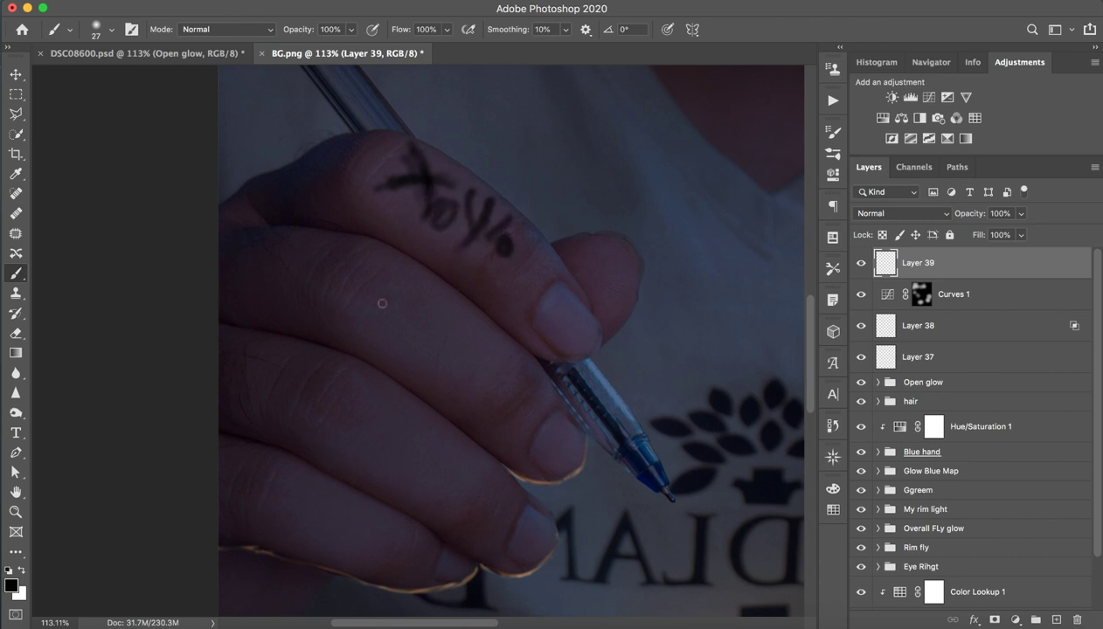
{"action": "mouse_move", "coordinate": [396, 290]}
{"action": "left_mouse_down"}
{"action": "mouse_move", "coordinate": [402, 341]}
{"action": "mouse_move", "coordinate": [500, 371]}
{"action": "left_mouse_up"}
{"action": "scroll", "coordinate": [472, 289], "scroll_direction": "down", "scroll_amount": 3}
{"action": "scroll", "coordinate": [472, 288], "scroll_direction": "right", "scroll_amount": 2}
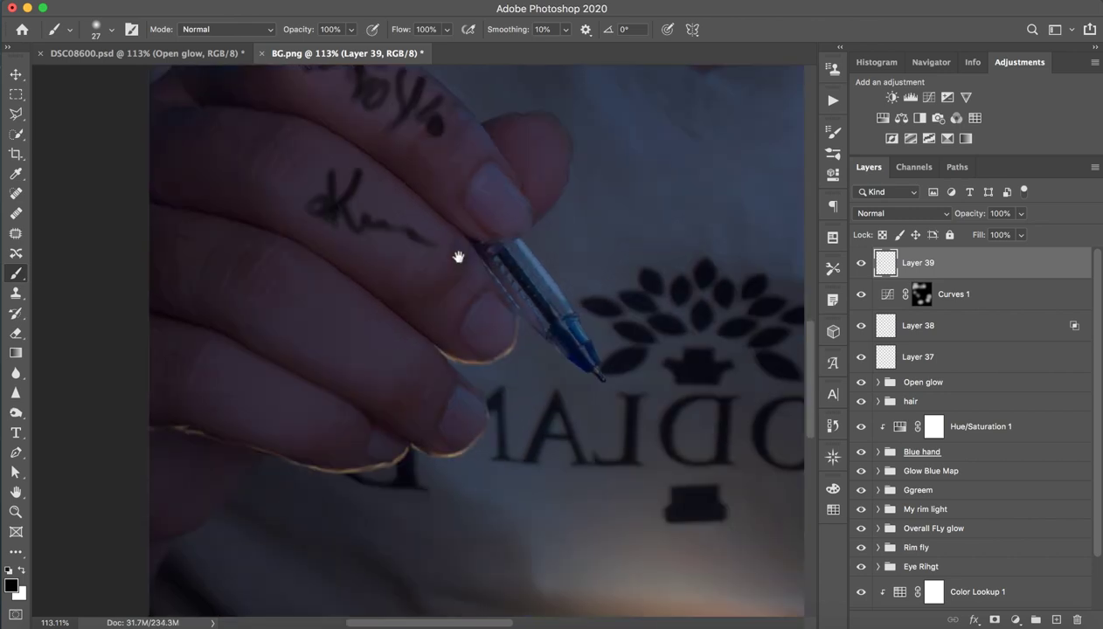
Step: Paint looping scribbled tattoos on the middle and ring fingers
{"action": "mouse_move", "coordinate": [263, 278]}
{"action": "left_mouse_down"}
{"action": "mouse_move", "coordinate": [272, 322]}
{"action": "mouse_move", "coordinate": [385, 374]}
{"action": "left_mouse_up"}
{"action": "mouse_move", "coordinate": [352, 338]}
{"action": "left_mouse_down"}
{"action": "mouse_move", "coordinate": [382, 372]}
{"action": "mouse_move", "coordinate": [335, 369]}
{"action": "left_mouse_up"}
{"action": "mouse_move", "coordinate": [238, 365]}
{"action": "left_mouse_down"}
{"action": "mouse_move", "coordinate": [232, 390]}
{"action": "mouse_move", "coordinate": [308, 413]}
{"action": "left_mouse_up"}
{"action": "left_click_drag", "start_coordinate": [216, 381], "coordinate": [249, 409]}
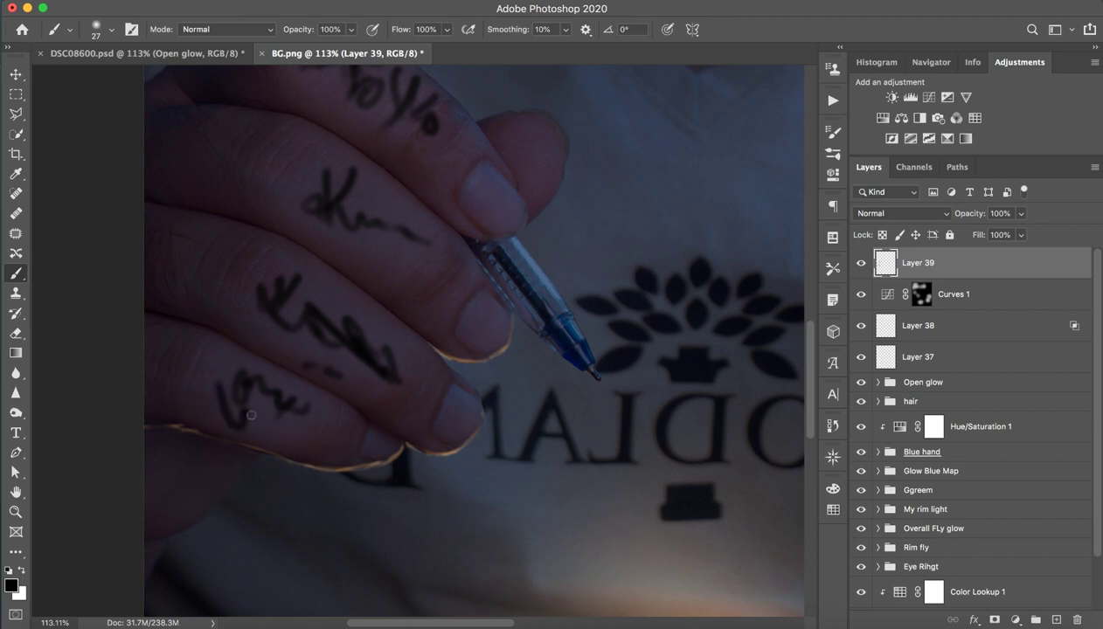
{"action": "scroll", "coordinate": [320, 275], "scroll_direction": "up", "scroll_amount": 1}
{"action": "scroll", "coordinate": [178, 219], "scroll_direction": "up", "scroll_amount": 5}
Step: Add tattoo scribbles on the leftmost and upper fingers plus a final finger mark
{"action": "mouse_move", "coordinate": [98, 357]}
{"action": "left_mouse_down"}
{"action": "mouse_move", "coordinate": [149, 383]}
{"action": "mouse_move", "coordinate": [80, 375]}
{"action": "left_mouse_up"}
{"action": "left_click_drag", "start_coordinate": [168, 352], "coordinate": [139, 340]}
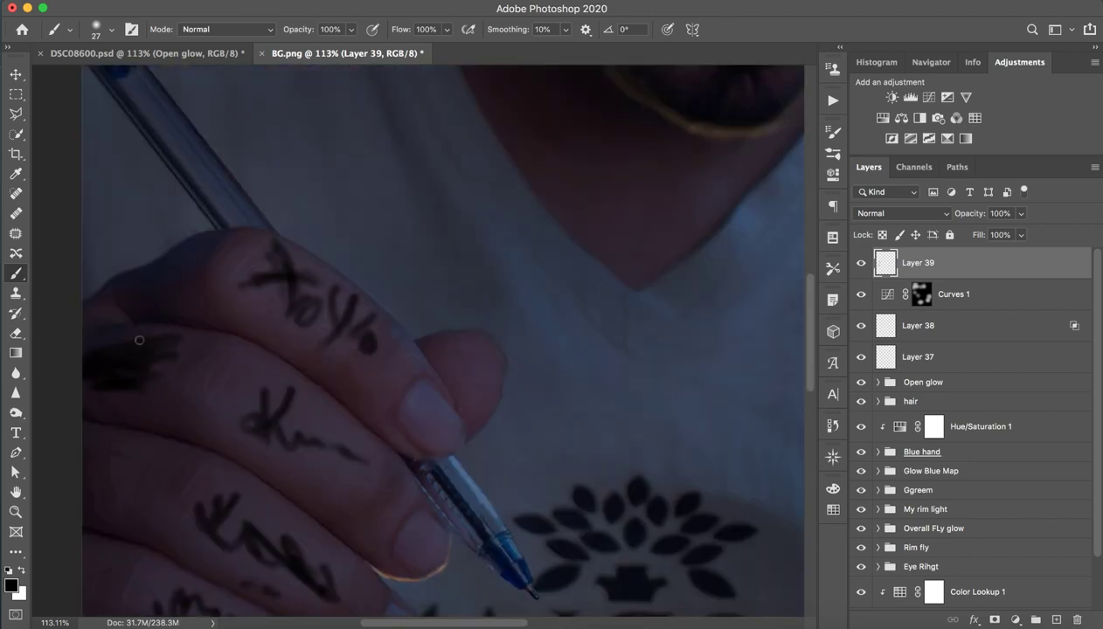
{"action": "mouse_move", "coordinate": [140, 288]}
{"action": "left_mouse_down"}
{"action": "mouse_move", "coordinate": [125, 288]}
{"action": "mouse_move", "coordinate": [206, 258]}
{"action": "mouse_move", "coordinate": [164, 252]}
{"action": "left_mouse_up"}
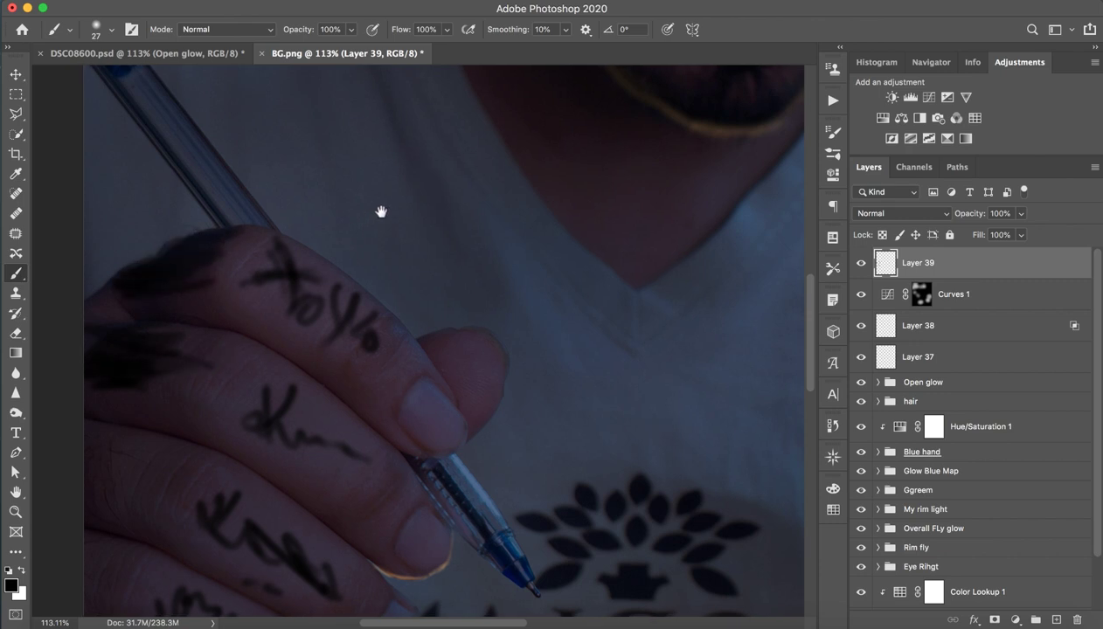
{"action": "scroll", "coordinate": [382, 211], "scroll_direction": "down", "scroll_amount": 5}
{"action": "scroll", "coordinate": [382, 212], "scroll_direction": "left", "scroll_amount": 5}
{"action": "mouse_move", "coordinate": [279, 313]}
{"action": "left_mouse_down"}
{"action": "mouse_move", "coordinate": [291, 319]}
{"action": "mouse_move", "coordinate": [229, 332]}
{"action": "mouse_move", "coordinate": [253, 413]}
{"action": "left_mouse_up"}
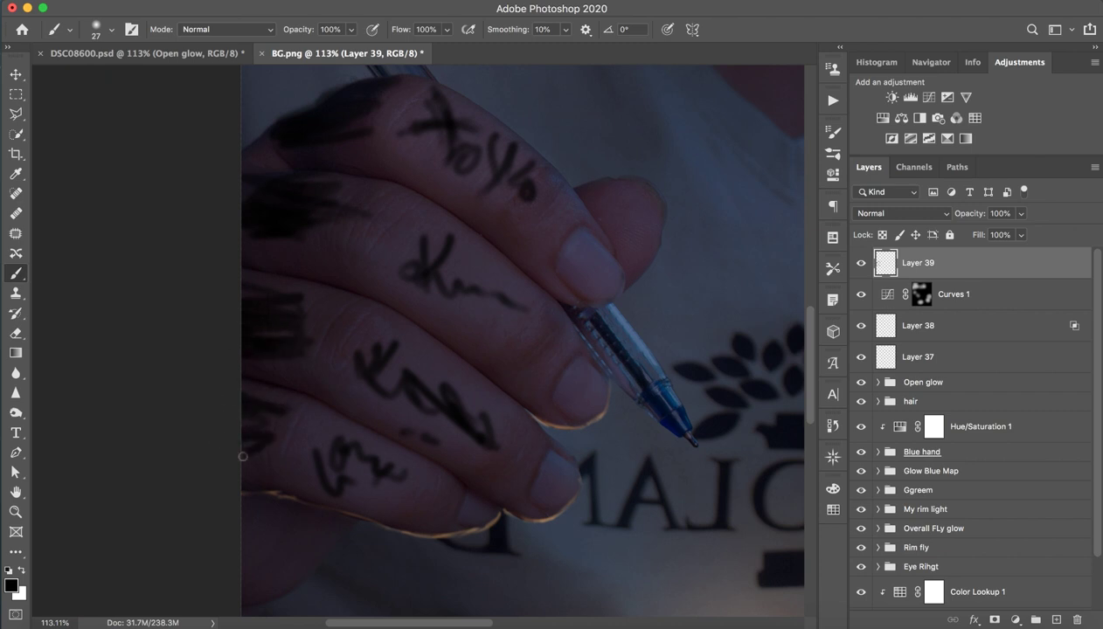
Step: Zoom out to check the composite, then zoom in on the man's face
{"action": "key", "text": "z"}
{"action": "left_click", "coordinate": [426, 238], "text": "alt"}
{"action": "left_click_drag", "start_coordinate": [477, 318], "coordinate": [438, 316]}
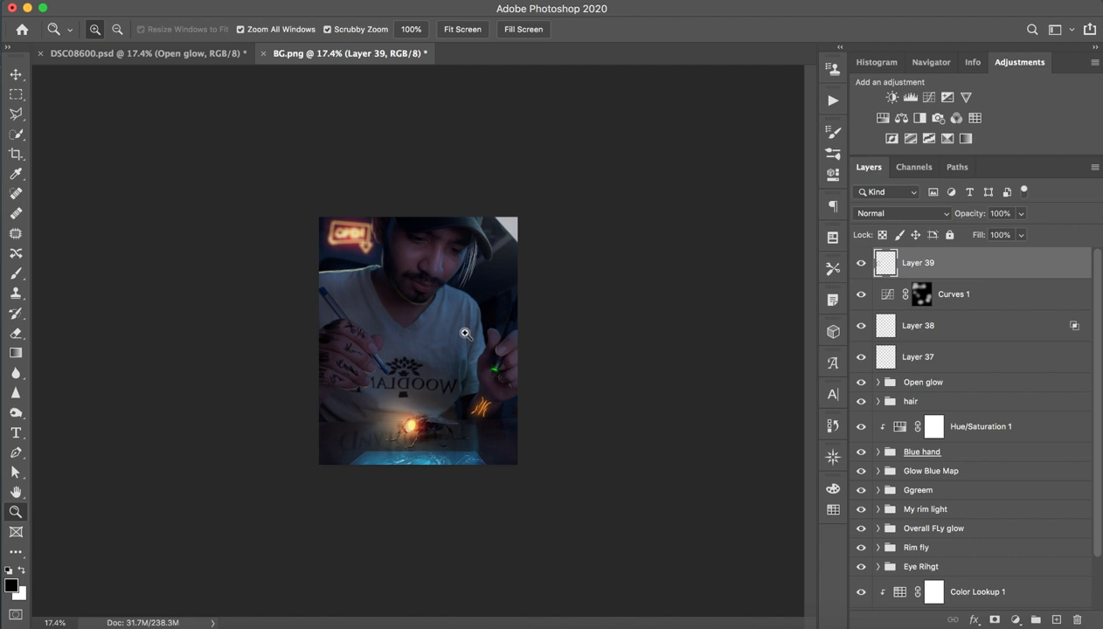
{"action": "left_click_drag", "start_coordinate": [394, 235], "coordinate": [498, 212]}
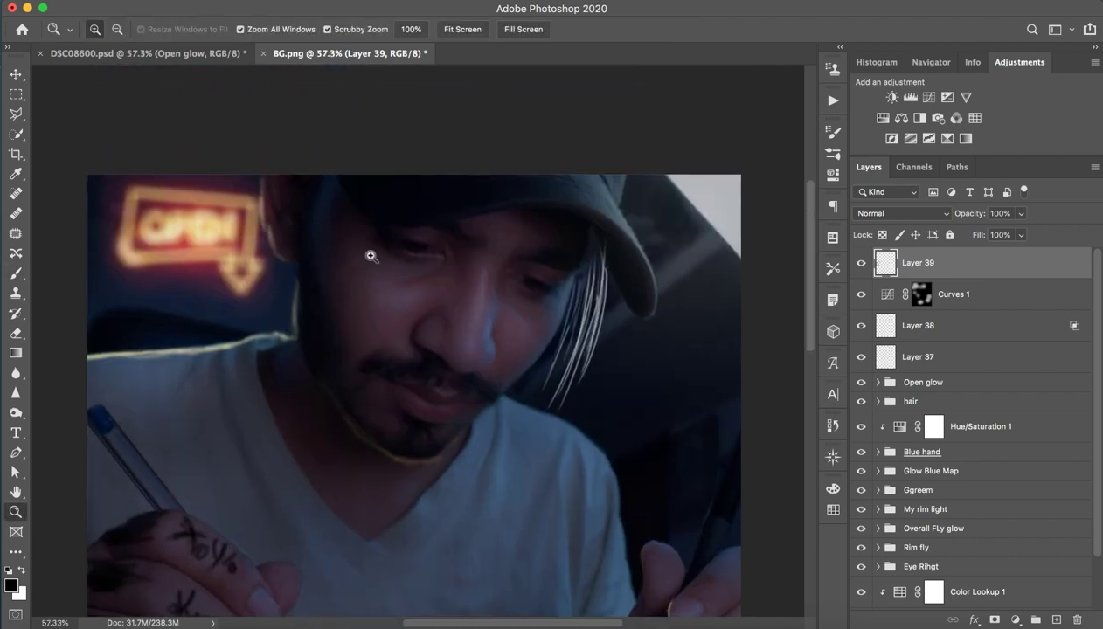
Step: Paint a small curved tattoo under the eye and erase the stray diagonal stroke
{"action": "key", "text": "b"}
{"action": "mouse_move", "coordinate": [382, 262]}
{"action": "left_mouse_down"}
{"action": "mouse_move", "coordinate": [371, 267]}
{"action": "mouse_move", "coordinate": [419, 305]}
{"action": "mouse_move", "coordinate": [419, 290]}
{"action": "mouse_move", "coordinate": [446, 296]}
{"action": "left_mouse_up"}
{"action": "key", "text": "z"}
{"action": "key", "text": "b"}
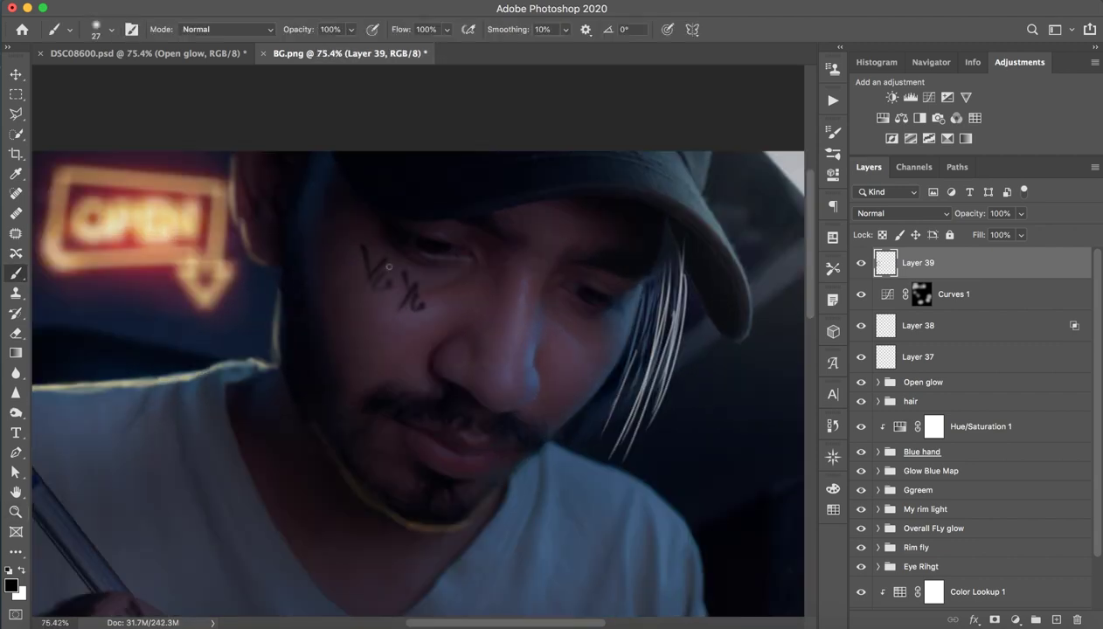
{"action": "mouse_move", "coordinate": [353, 322]}
{"action": "left_mouse_down"}
{"action": "mouse_move", "coordinate": [367, 330]}
{"action": "mouse_move", "coordinate": [455, 315]}
{"action": "mouse_move", "coordinate": [385, 356]}
{"action": "left_mouse_up"}
{"action": "key", "text": "e"}
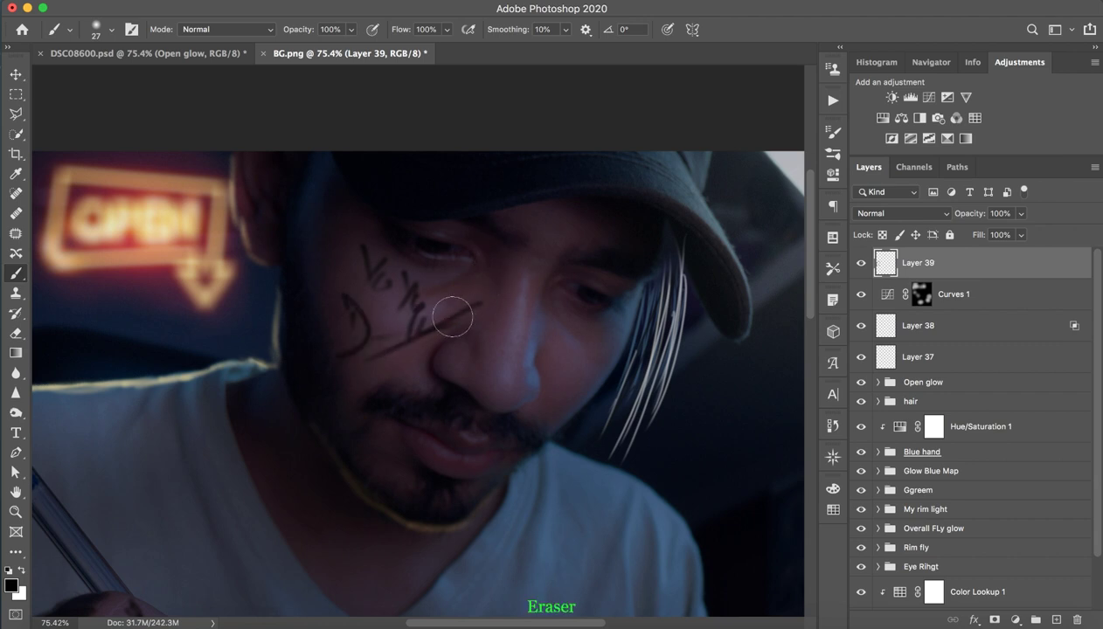
{"action": "mouse_move", "coordinate": [443, 316]}
{"action": "left_mouse_down"}
{"action": "mouse_move", "coordinate": [382, 332]}
{"action": "mouse_move", "coordinate": [444, 328]}
{"action": "mouse_move", "coordinate": [393, 368]}
{"action": "mouse_move", "coordinate": [382, 332]}
{"action": "mouse_move", "coordinate": [345, 301]}
{"action": "mouse_move", "coordinate": [345, 352]}
{"action": "left_mouse_up"}
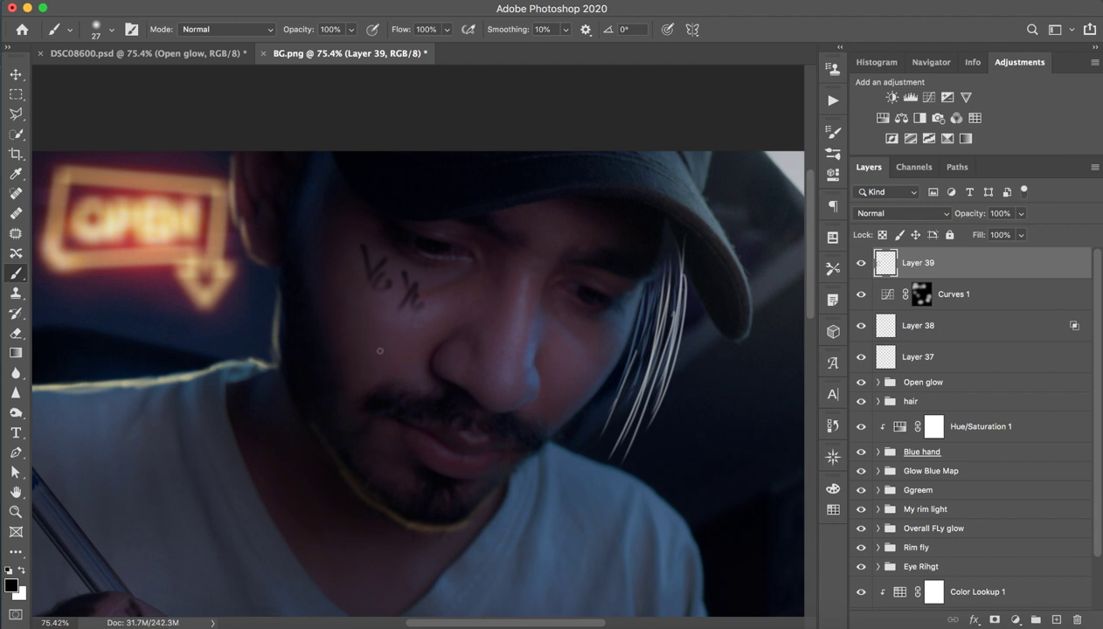
{"action": "key", "text": "z"}
{"action": "left_click_drag", "start_coordinate": [451, 299], "coordinate": [387, 371]}
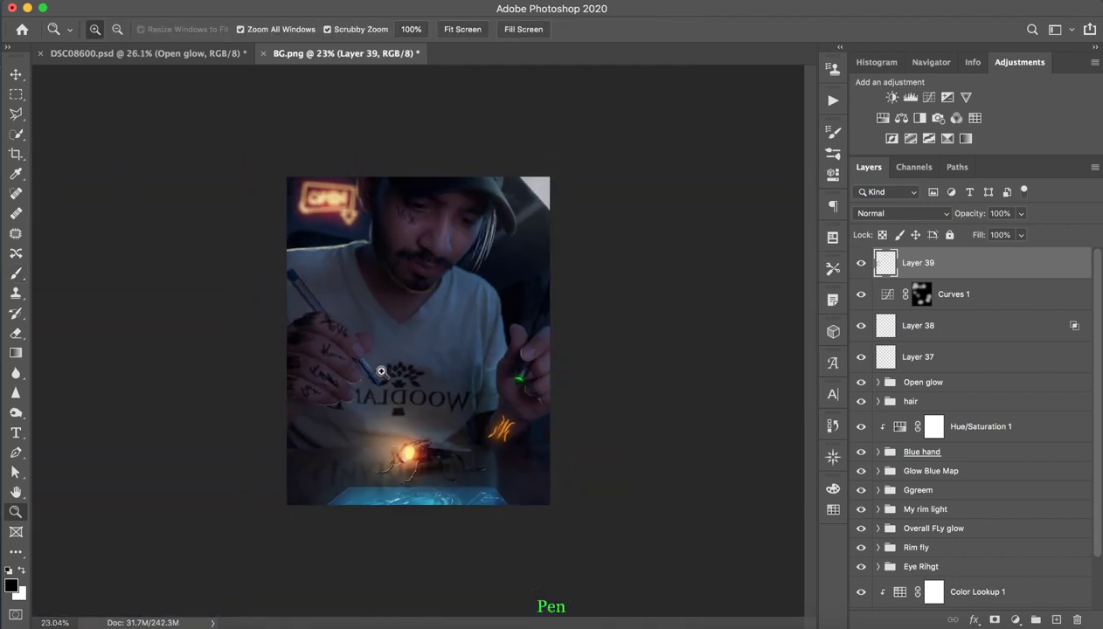
Step: Turn on the das signature text layer in DSC08600.psd
{"action": "key", "text": "b"}
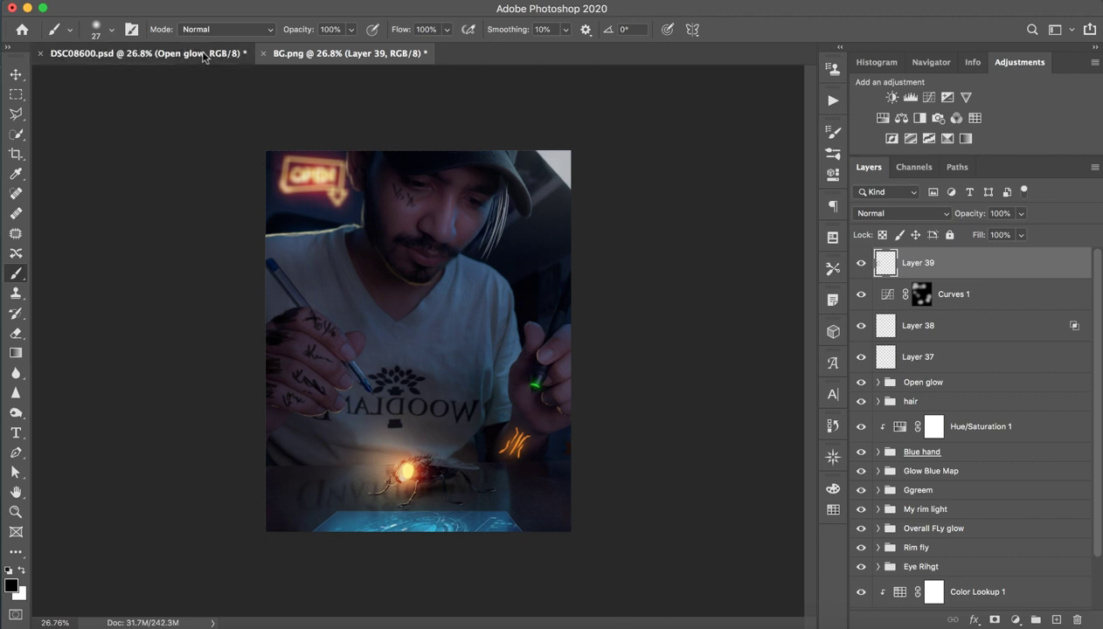
{"action": "left_click", "coordinate": [203, 54]}
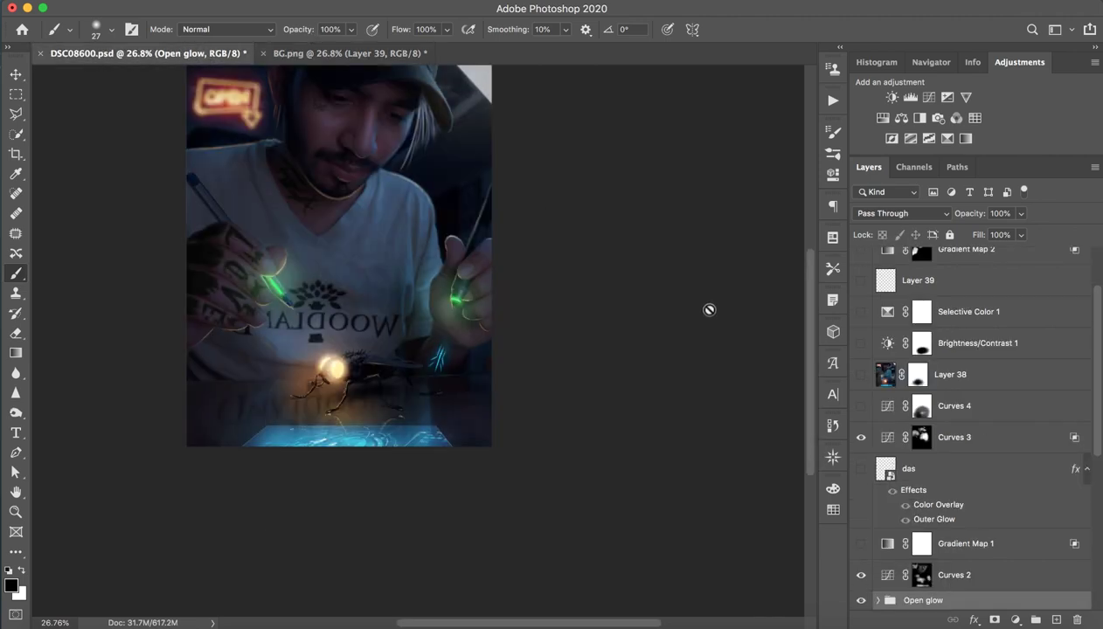
{"action": "scroll", "coordinate": [899, 489], "scroll_direction": "up", "scroll_amount": 2}
{"action": "scroll", "coordinate": [899, 525], "scroll_direction": "down", "scroll_amount": 3}
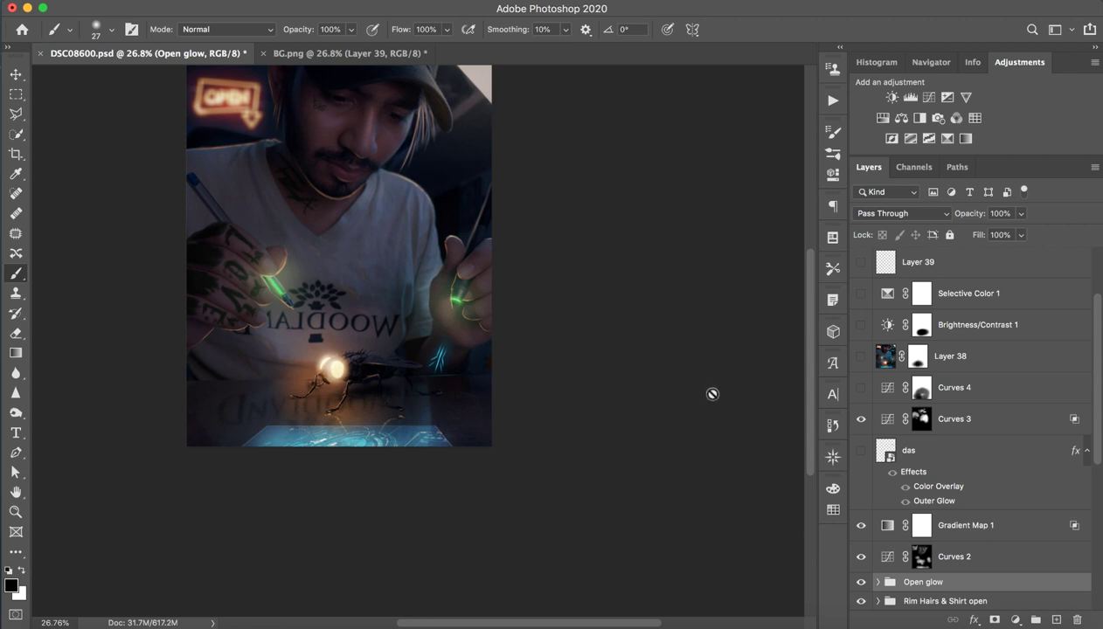
{"action": "left_click", "coordinate": [958, 524]}
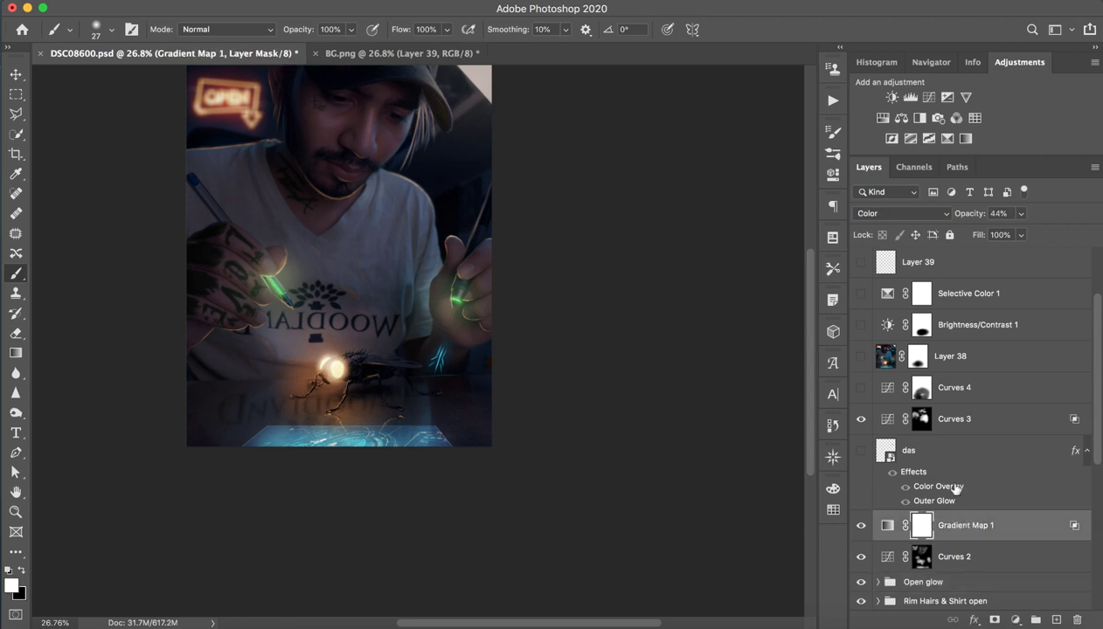
{"action": "left_click", "coordinate": [924, 461]}
{"action": "left_click", "coordinate": [862, 449]}
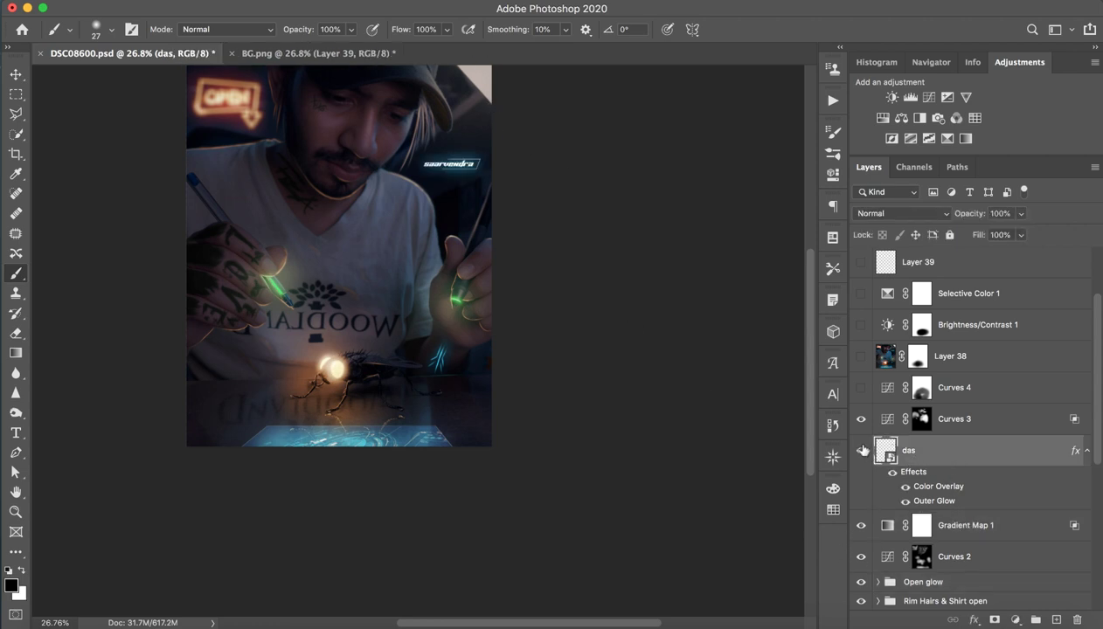
{"action": "scroll", "coordinate": [957, 404], "scroll_direction": "up", "scroll_amount": 1}
Step: Hide Curves 4 after comparing, and show Layer 38 to brighten the composite
{"action": "left_click", "coordinate": [970, 437]}
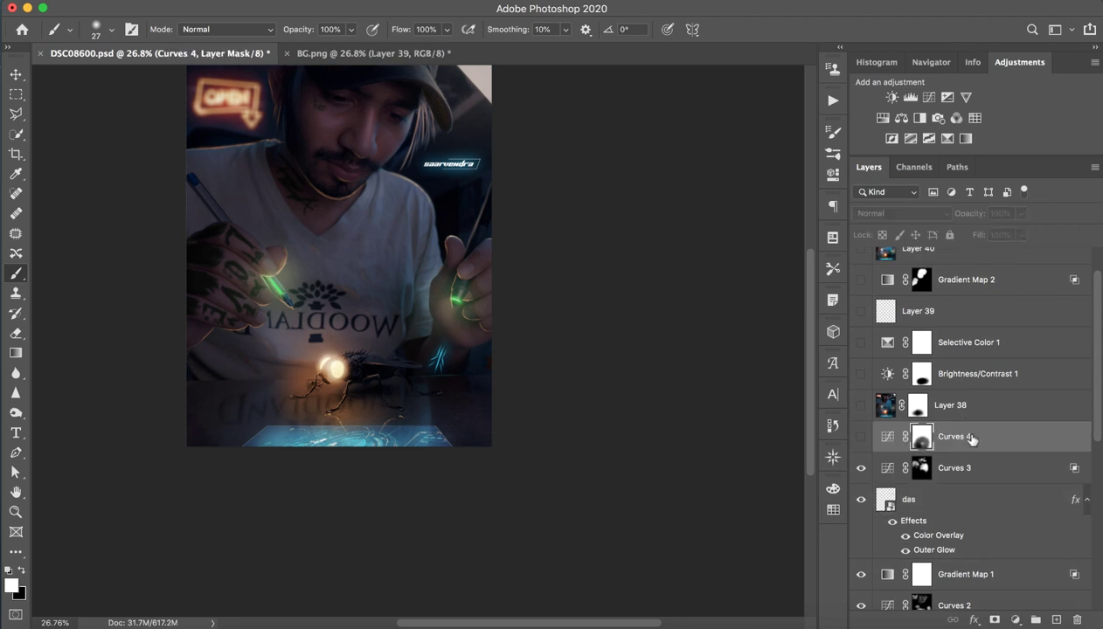
{"action": "left_click", "coordinate": [863, 436]}
{"action": "left_click", "coordinate": [862, 434]}
{"action": "left_click", "coordinate": [862, 433]}
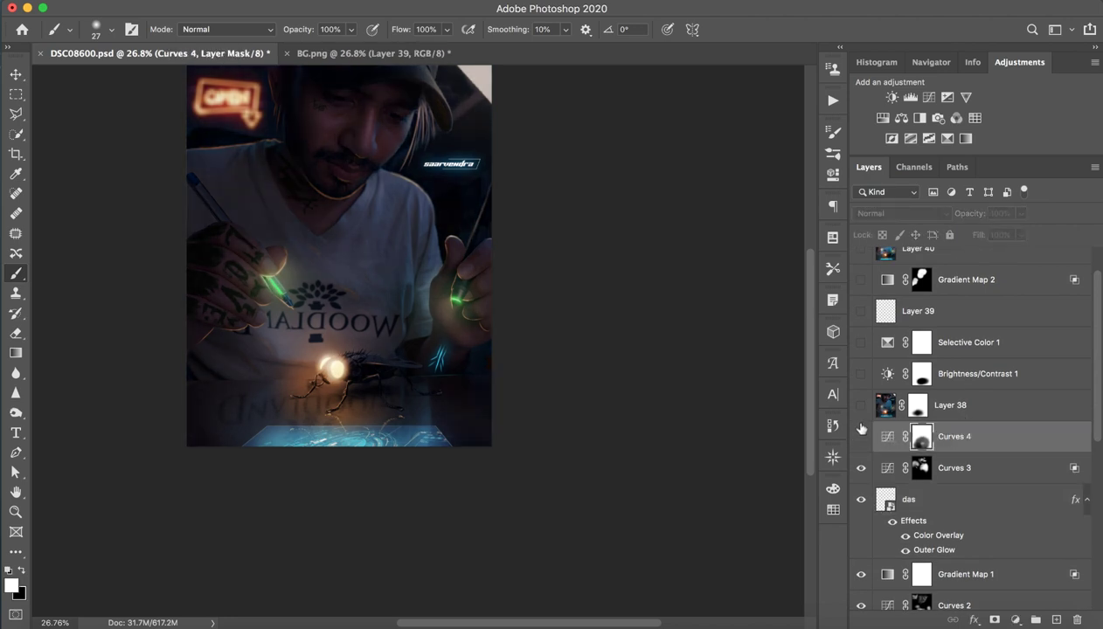
{"action": "left_click", "coordinate": [862, 405]}
Step: Dismiss the hidden-layer alert and pull BG.png out into its own window
{"action": "left_click_drag", "start_coordinate": [430, 238], "coordinate": [438, 346]}
{"action": "left_click", "coordinate": [393, 62]}
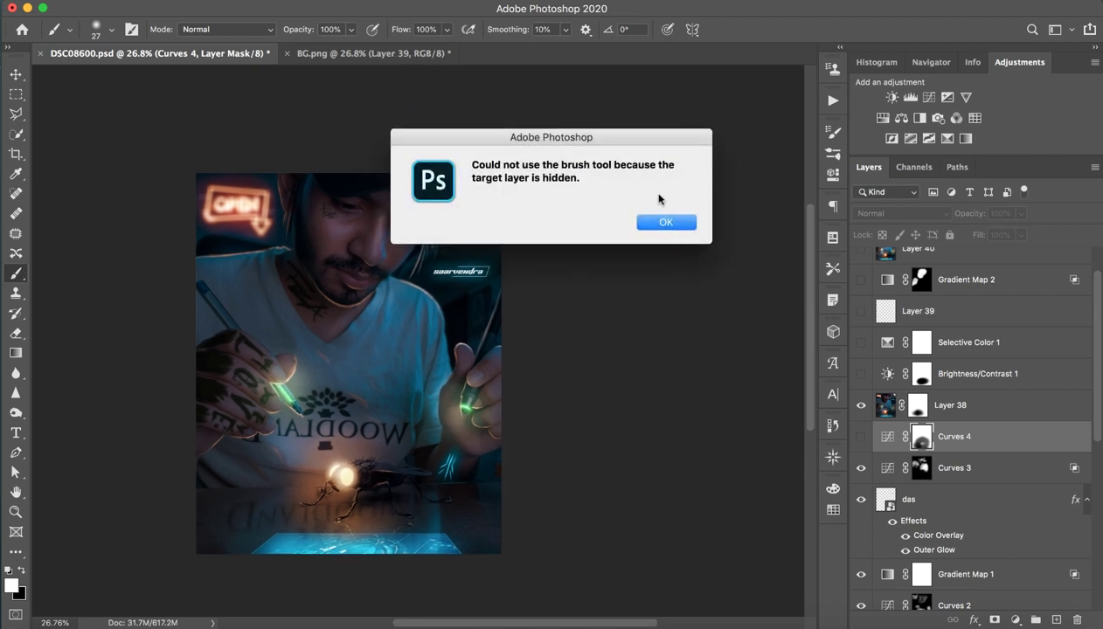
{"action": "left_click", "coordinate": [665, 222]}
{"action": "left_click_drag", "start_coordinate": [371, 53], "coordinate": [421, 67]}
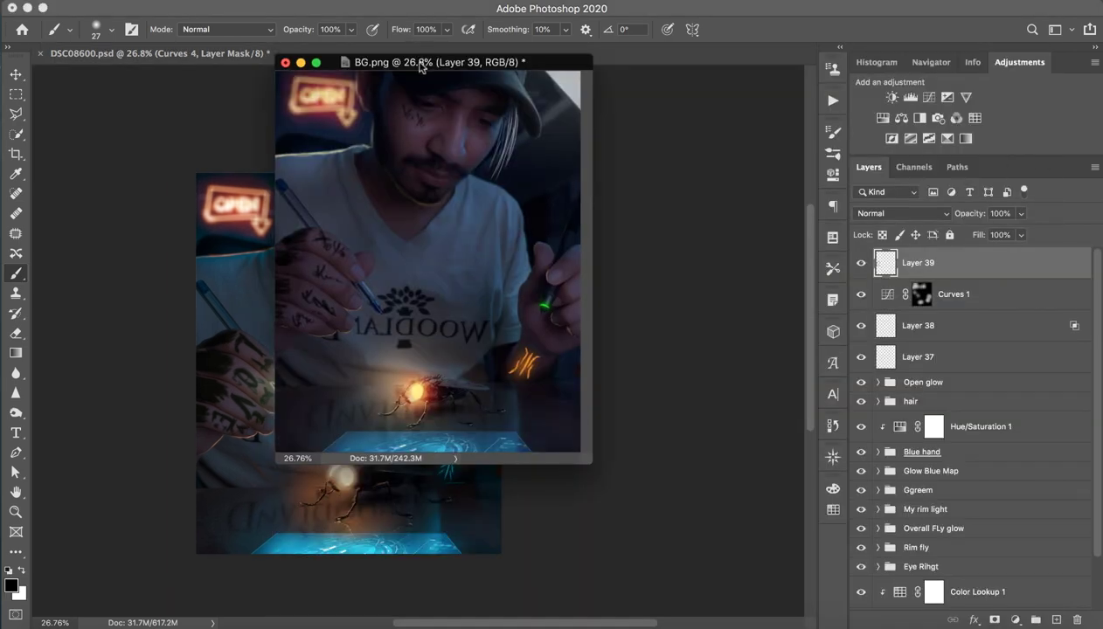
Step: Stamp the composite into BG.png as Layer 40; set Camera Raw Blue Hue -70, Red Saturation +18
{"action": "left_click_drag", "start_coordinate": [421, 68], "coordinate": [423, 56]}
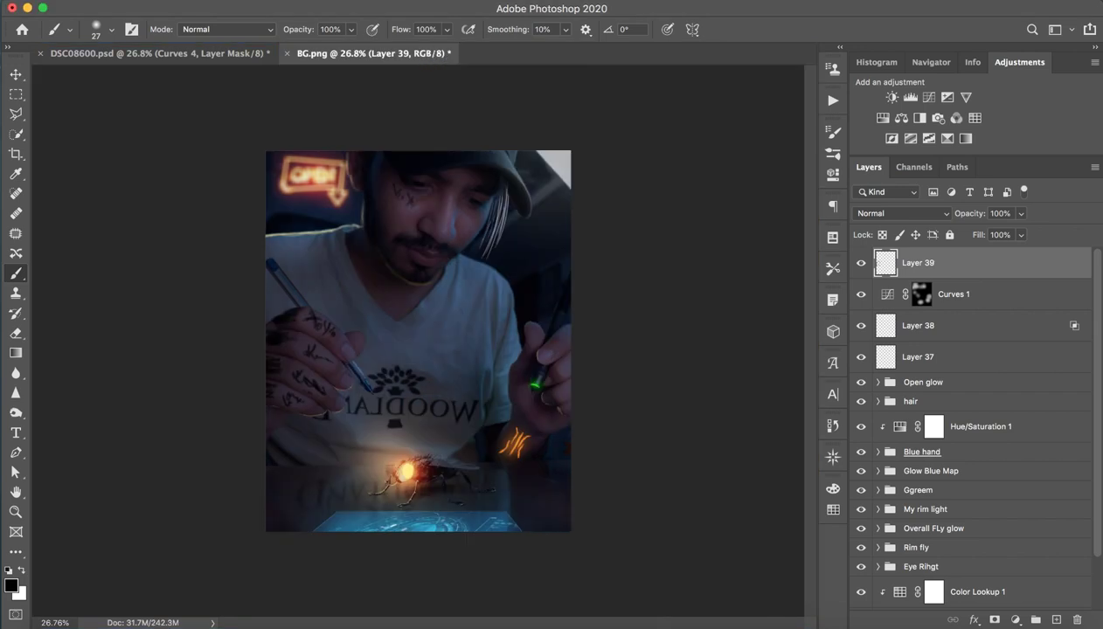
{"action": "left_click_drag", "start_coordinate": [1027, 276], "coordinate": [1027, 284]}
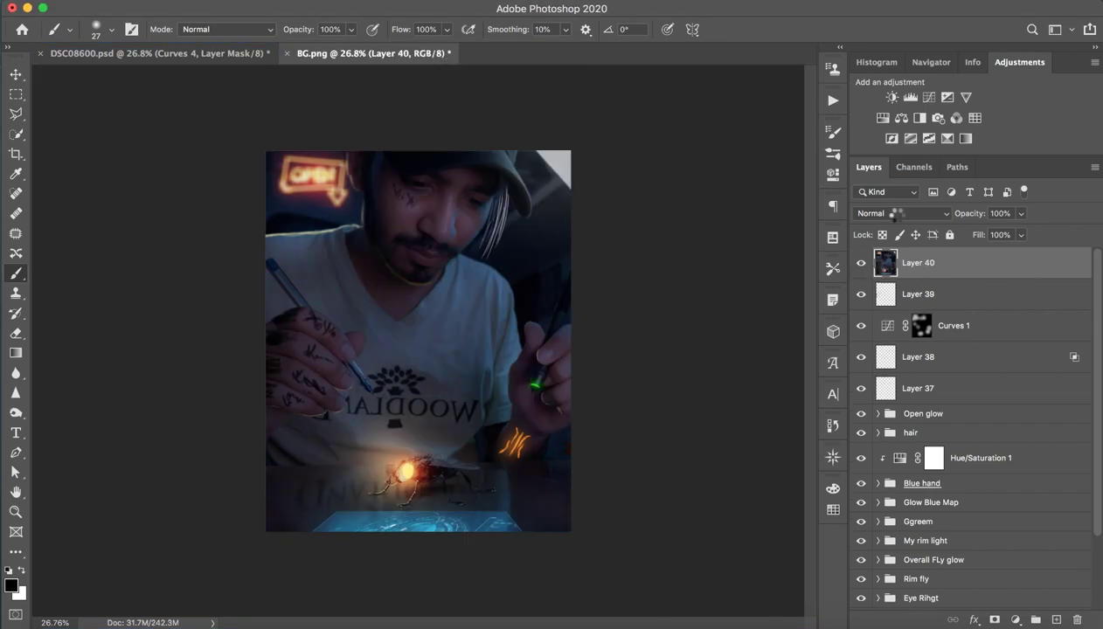
{"action": "key", "text": "super+shift+a"}
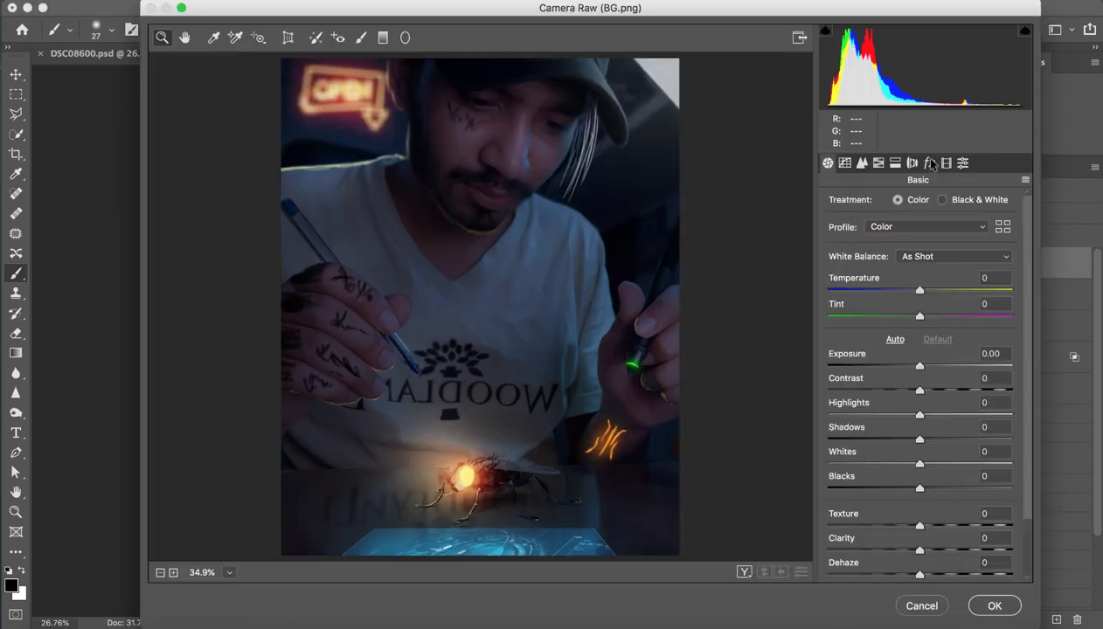
{"action": "left_click", "coordinate": [945, 163]}
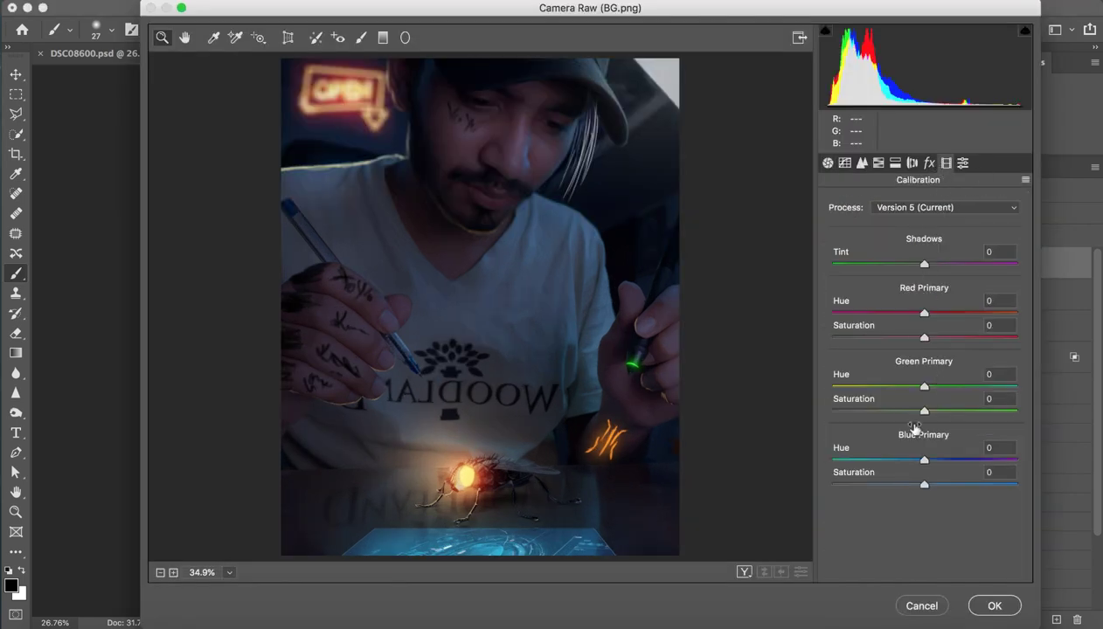
{"action": "left_click_drag", "start_coordinate": [924, 460], "coordinate": [861, 461]}
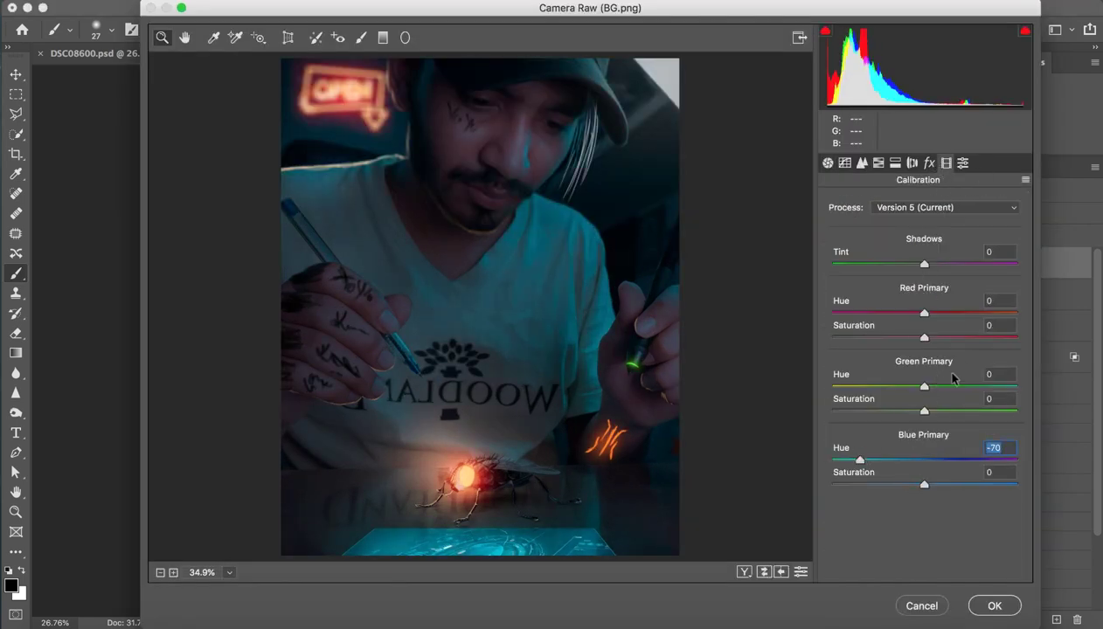
{"action": "left_click_drag", "start_coordinate": [924, 338], "coordinate": [938, 338]}
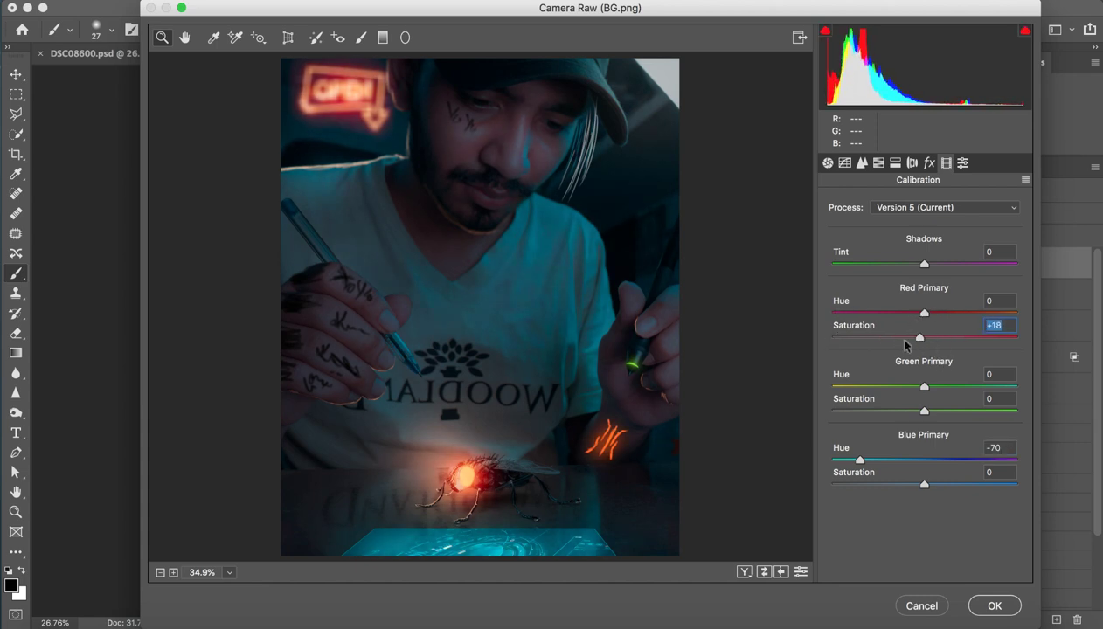
Step: In Basic, brighten whites, set Contrast -25, Shadows +3, Blacks -18, and lower Dehaze
{"action": "left_click", "coordinate": [828, 164]}
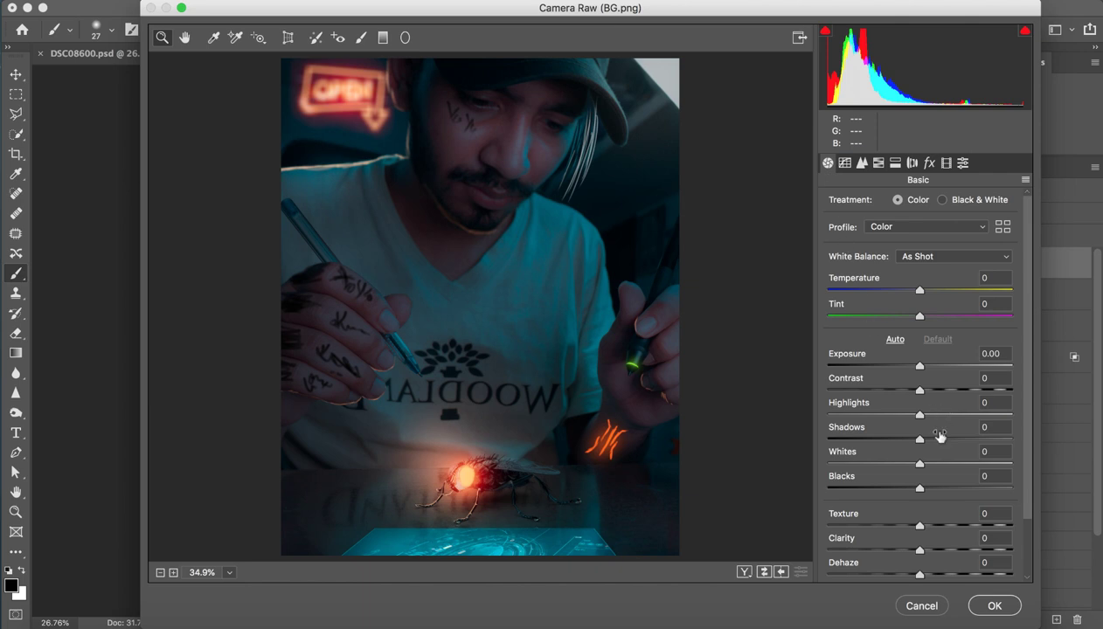
{"action": "left_click_drag", "start_coordinate": [919, 464], "coordinate": [947, 463]}
{"action": "mouse_move", "coordinate": [920, 415]}
{"action": "left_mouse_down"}
{"action": "mouse_move", "coordinate": [975, 414]}
{"action": "mouse_move", "coordinate": [936, 414]}
{"action": "mouse_move", "coordinate": [877, 390]}
{"action": "mouse_move", "coordinate": [897, 390]}
{"action": "left_mouse_up"}
{"action": "left_click", "coordinate": [982, 428]}
{"action": "mouse_move", "coordinate": [919, 439]}
{"action": "left_mouse_down"}
{"action": "mouse_move", "coordinate": [953, 440]}
{"action": "mouse_move", "coordinate": [922, 439]}
{"action": "left_mouse_up"}
{"action": "left_click_drag", "start_coordinate": [919, 488], "coordinate": [906, 490]}
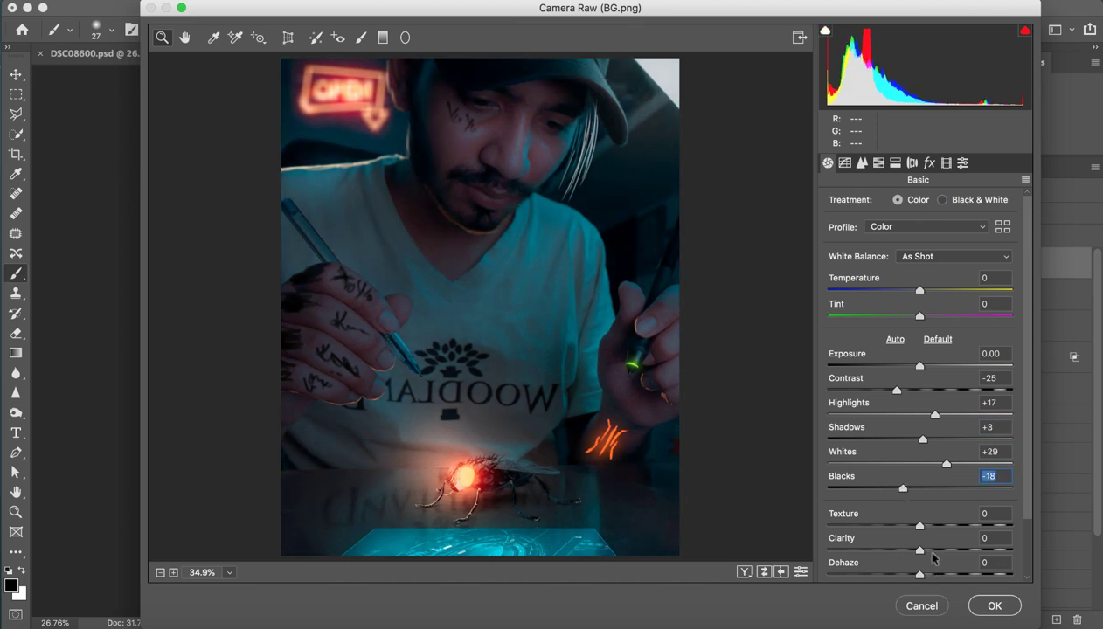
{"action": "mouse_move", "coordinate": [919, 551]}
{"action": "left_mouse_down"}
{"action": "mouse_move", "coordinate": [929, 554]}
{"action": "mouse_move", "coordinate": [917, 557]}
{"action": "mouse_move", "coordinate": [932, 528]}
{"action": "left_mouse_up"}
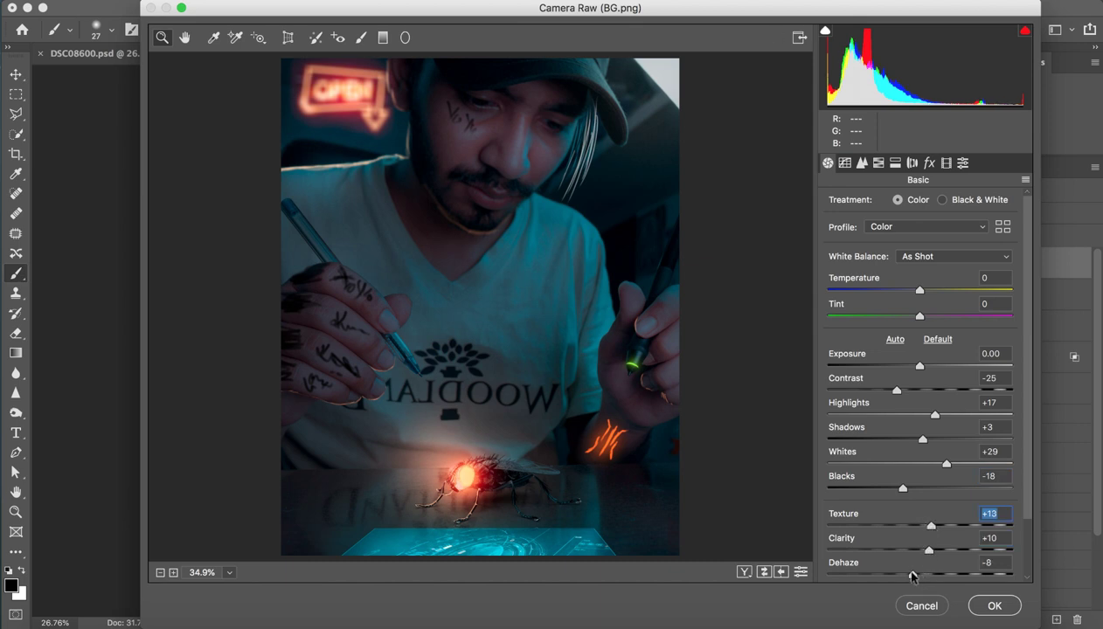
{"action": "left_click_drag", "start_coordinate": [914, 577], "coordinate": [908, 579]}
{"action": "left_click", "coordinate": [765, 572]}
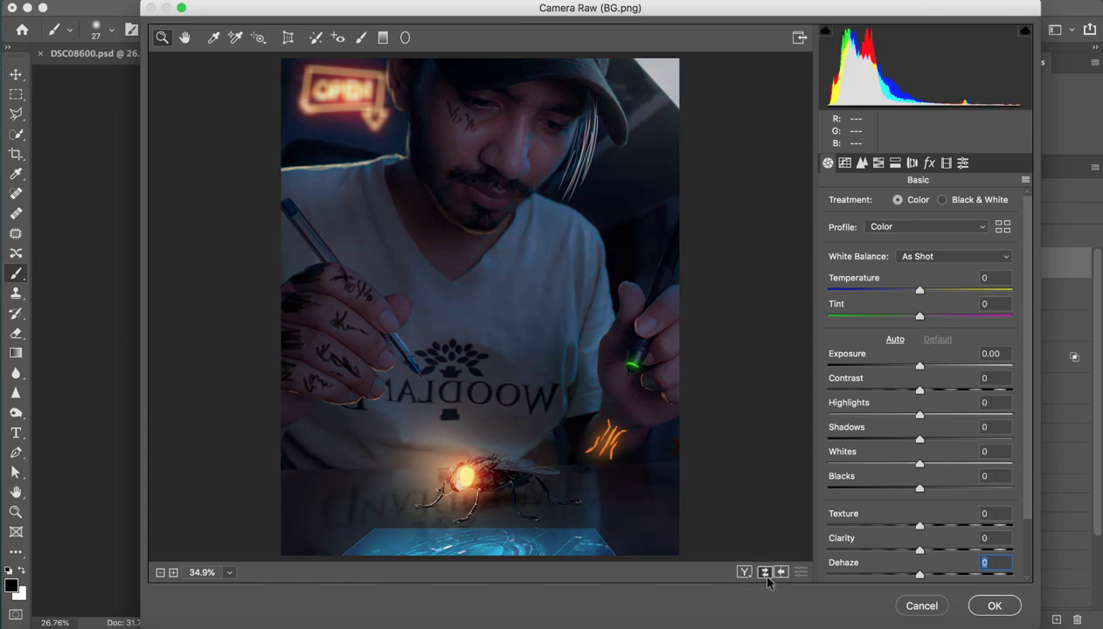
{"action": "left_click", "coordinate": [765, 573]}
{"action": "left_click", "coordinate": [764, 573]}
{"action": "left_click", "coordinate": [765, 576]}
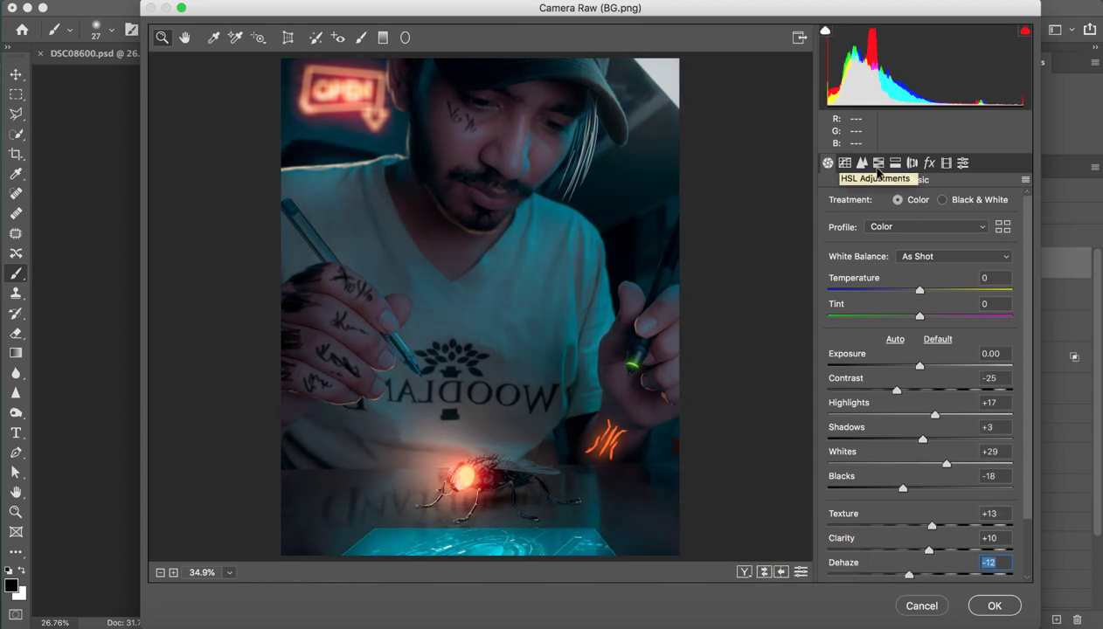
Step: Shift the HSL Reds hue +16 toward orange and apply the Camera Raw grade
{"action": "left_click", "coordinate": [877, 163]}
{"action": "left_click", "coordinate": [836, 206]}
{"action": "left_click_drag", "start_coordinate": [925, 262], "coordinate": [937, 266]}
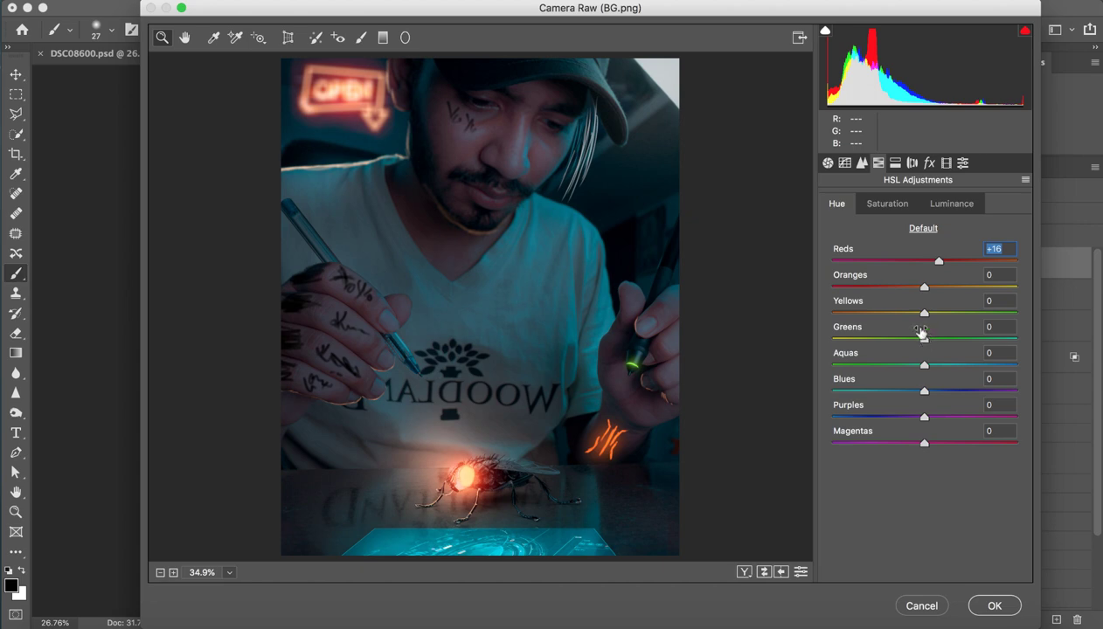
{"action": "left_click", "coordinate": [763, 572]}
{"action": "left_click", "coordinate": [763, 573]}
{"action": "left_click", "coordinate": [763, 573]}
{"action": "left_click", "coordinate": [763, 572]}
{"action": "left_click", "coordinate": [977, 604]}
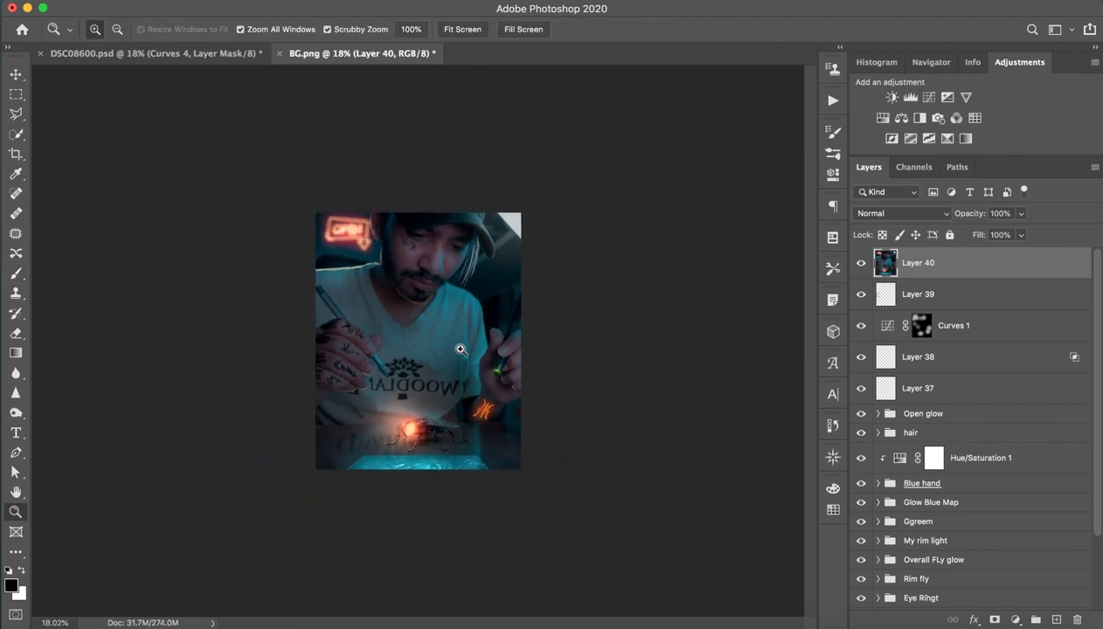
{"action": "key", "text": "b"}
{"action": "left_click", "coordinate": [212, 60]}
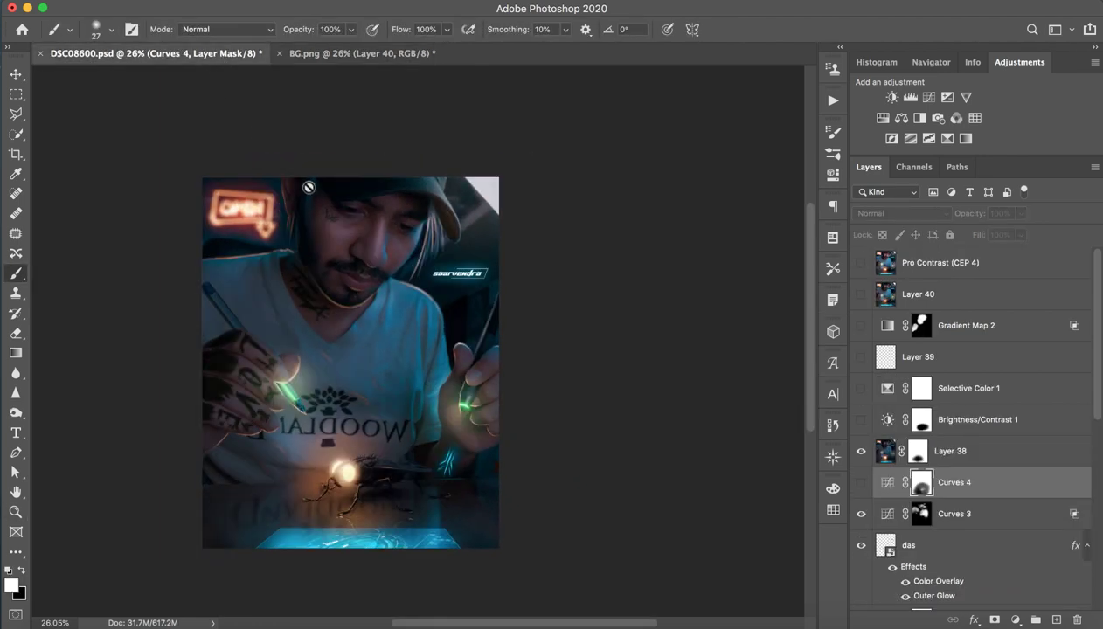
{"action": "left_click", "coordinate": [386, 58]}
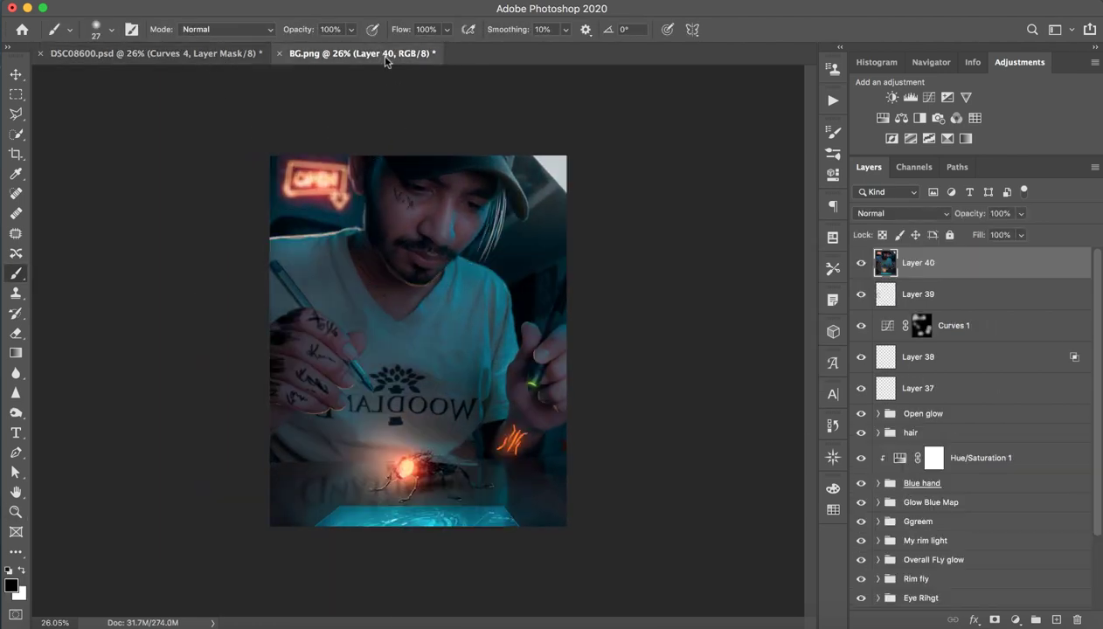
{"action": "left_click", "coordinate": [218, 54]}
{"action": "left_click", "coordinate": [337, 58]}
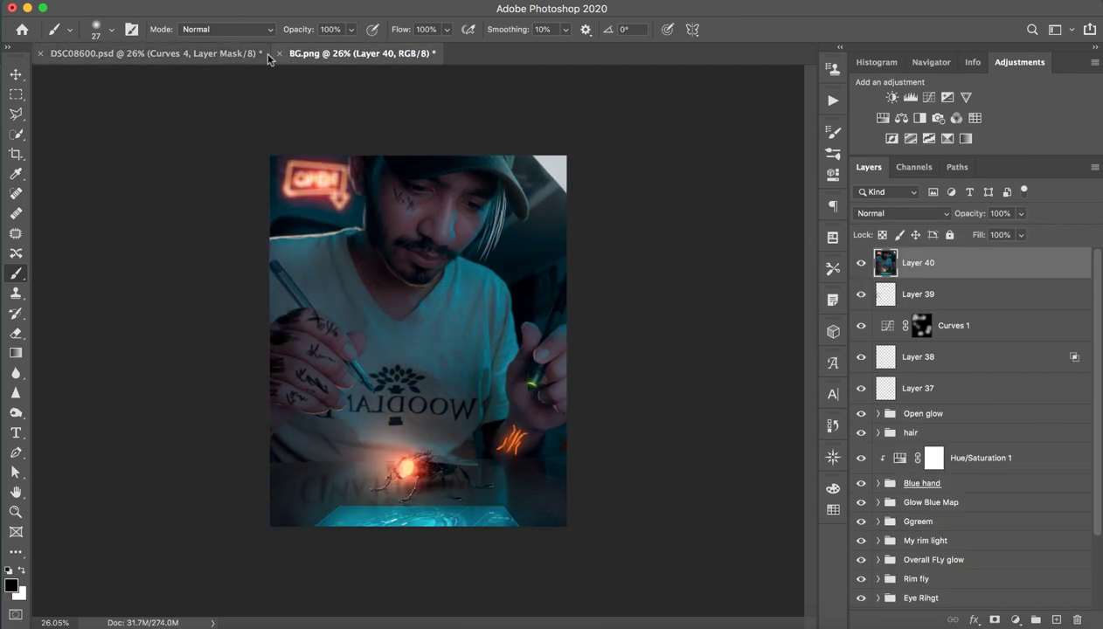
{"action": "left_click", "coordinate": [225, 57]}
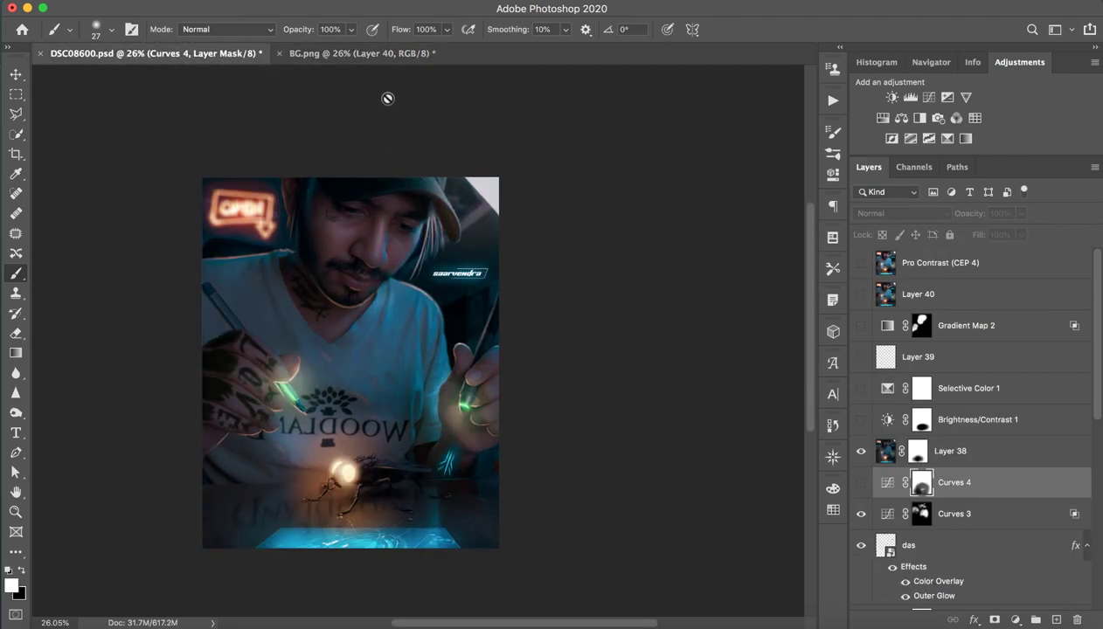
{"action": "left_click", "coordinate": [380, 55]}
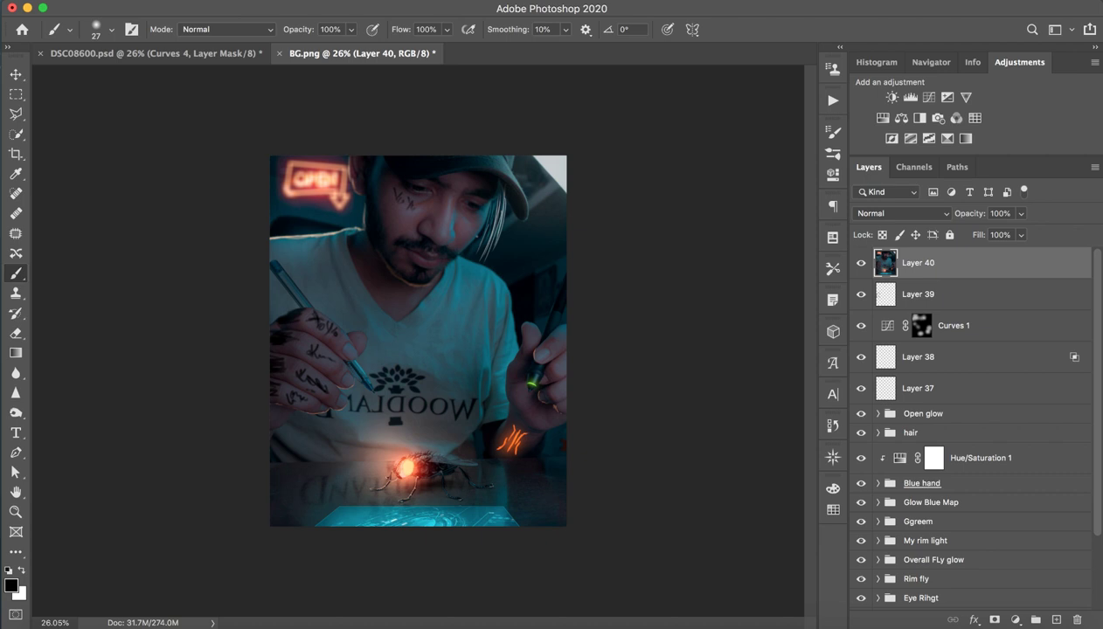
{"action": "left_click", "coordinate": [750, 2]}
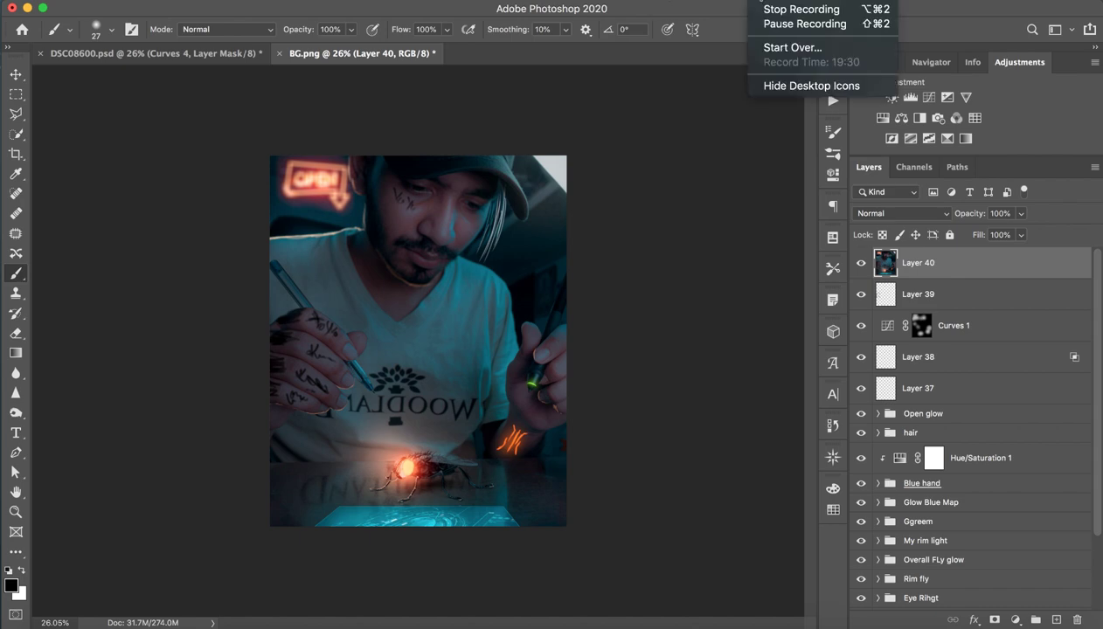